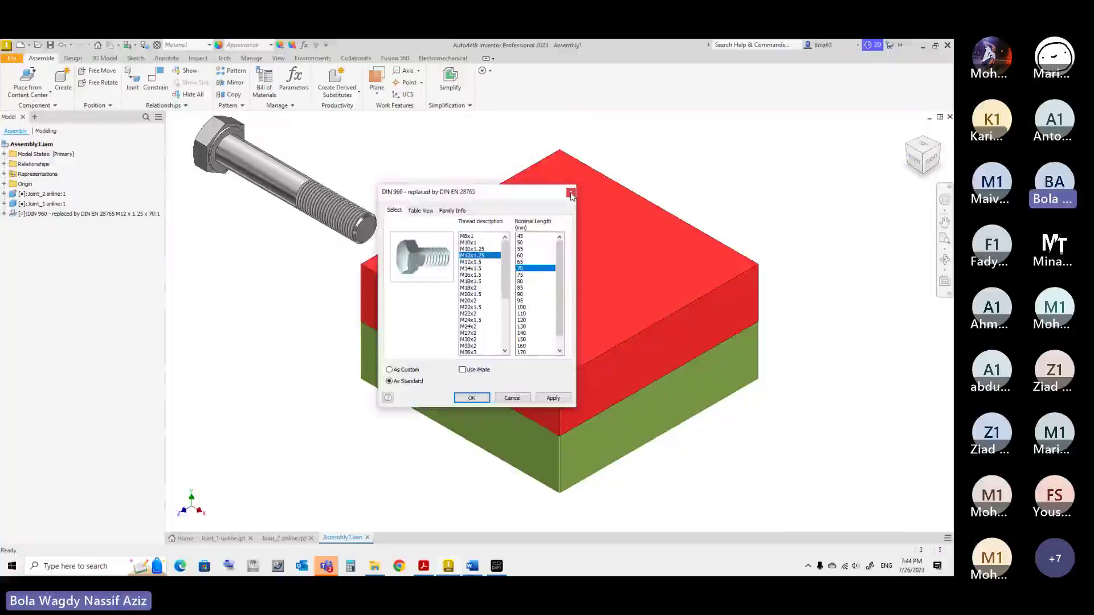
Close the DIN 960 bolt's size dialog and inspect the bolt beside the two stacked plates from several directions
left_click(572, 196)
key("Escape")
key("F5")
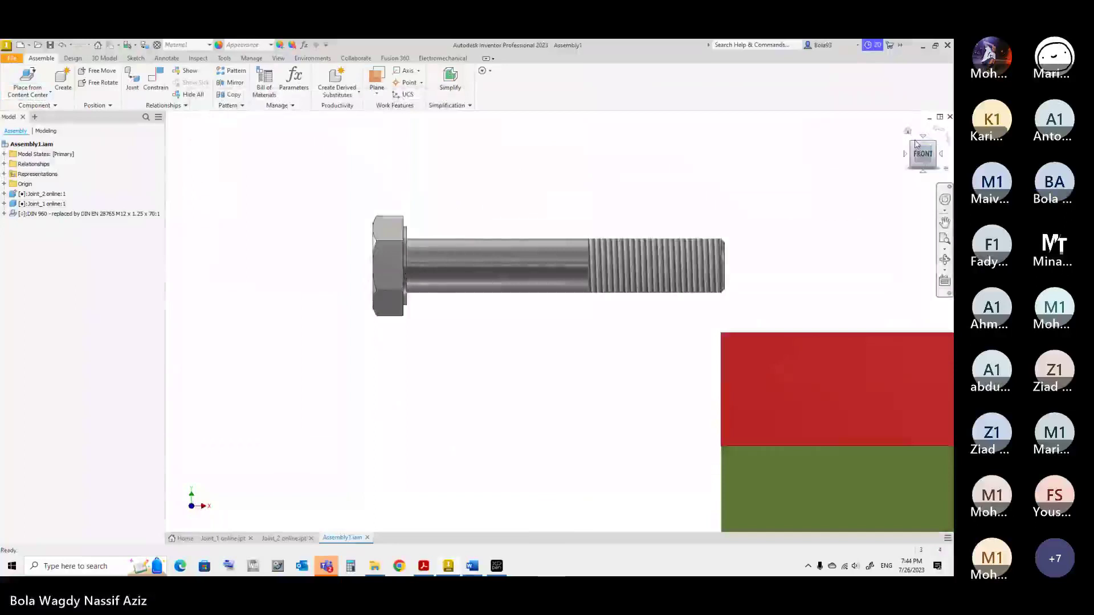
key("F6")
mouse_move(521, 334)
middle_mouse_down("shift")
mouse_move(448, 323)
mouse_move(501, 277)
middle_mouse_up("shift")
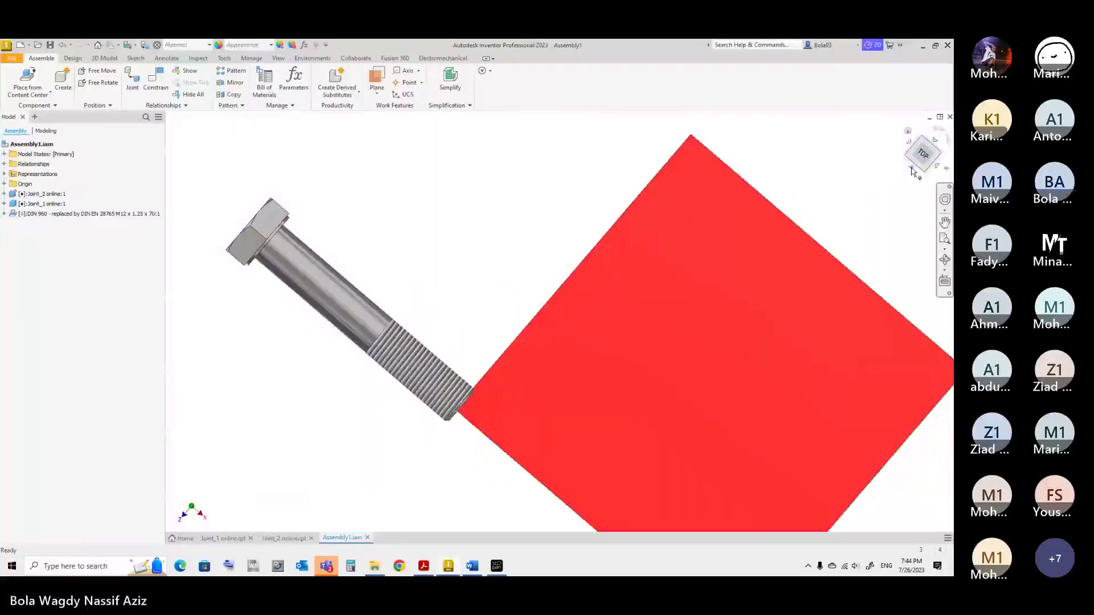
left_click(913, 170)
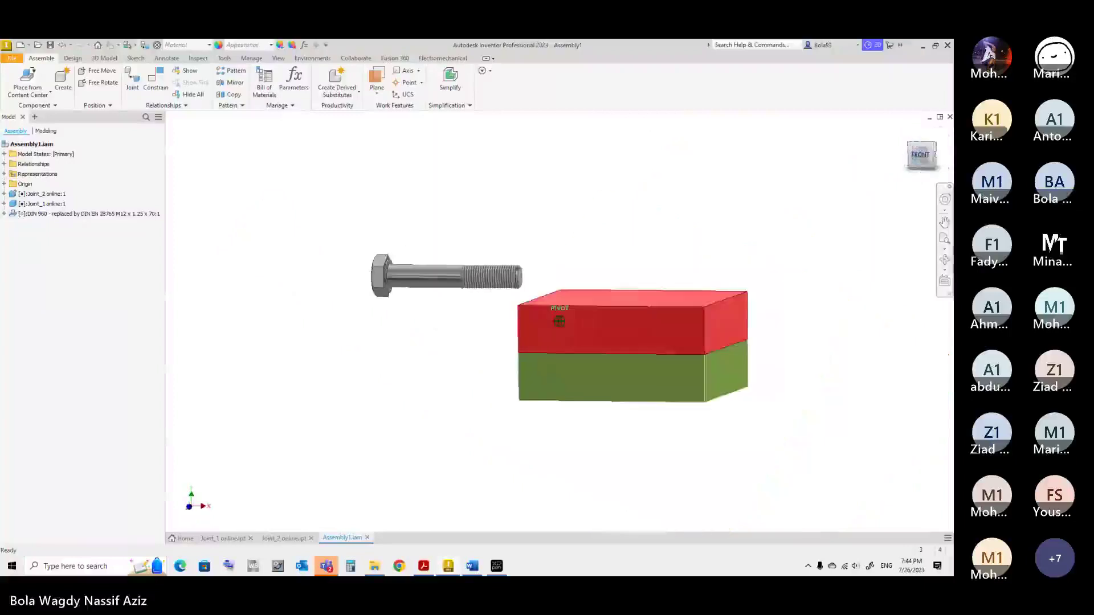
key("F6")
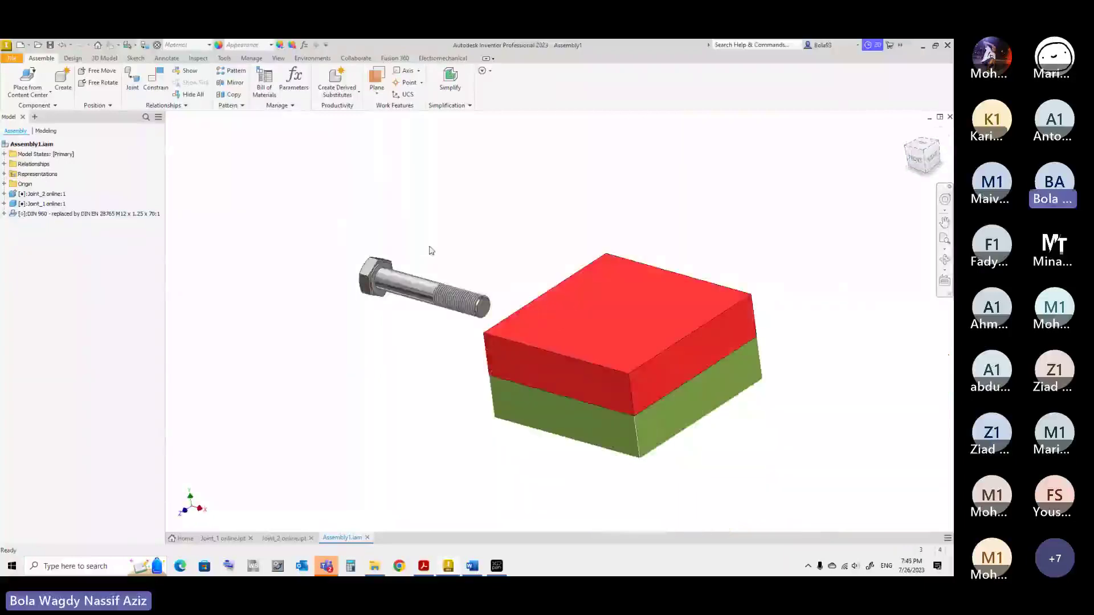
Open the hex nuts category under Fasteners in the Content Center and browse its nut families
left_click(24, 77)
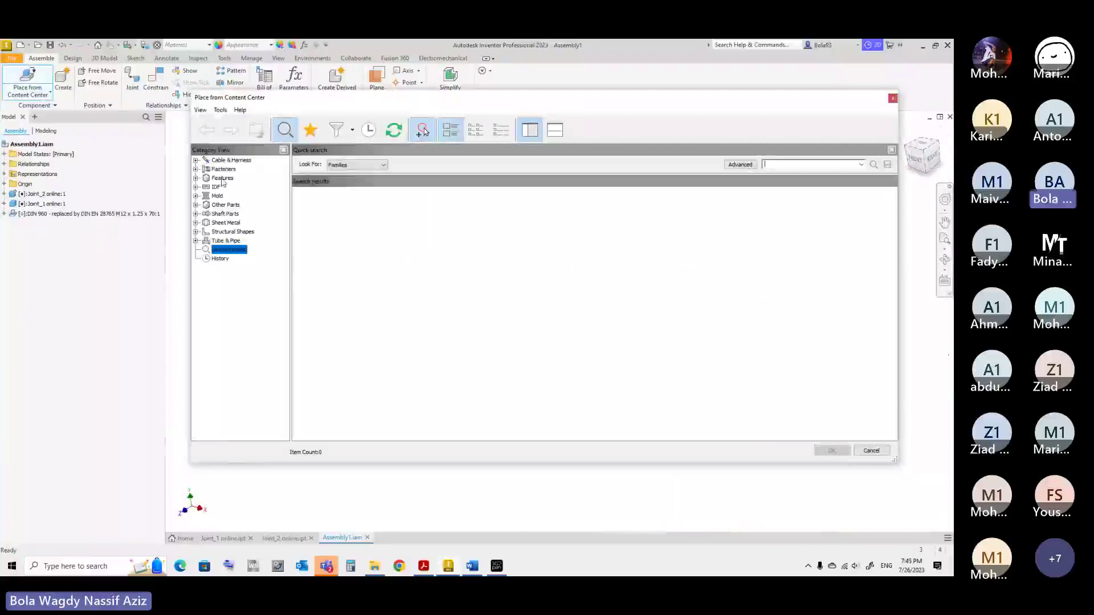
left_click(221, 169)
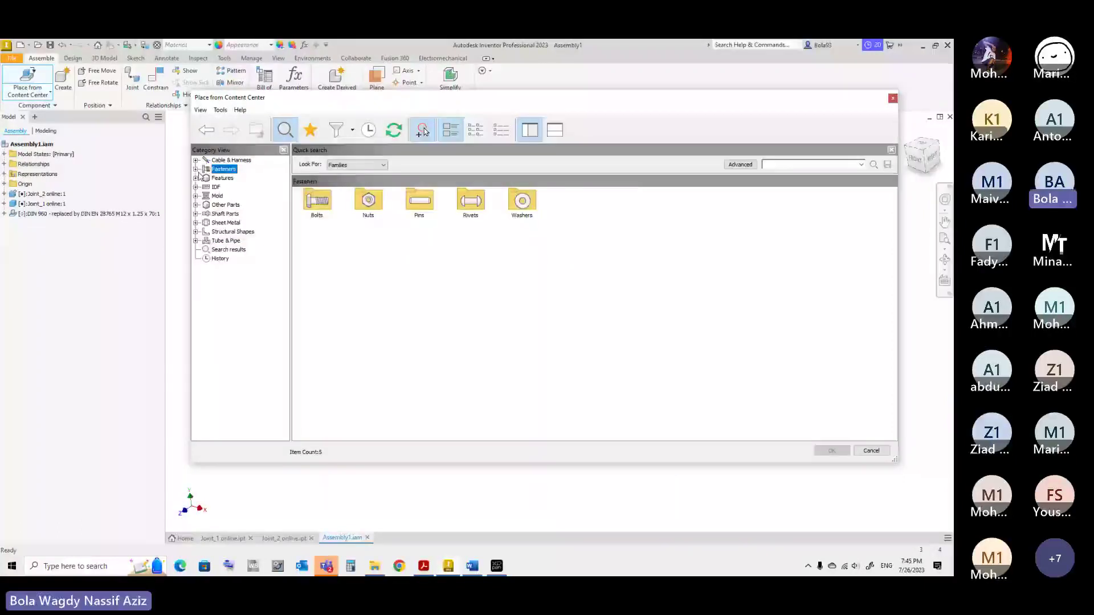
double_click(368, 202)
left_click(373, 204)
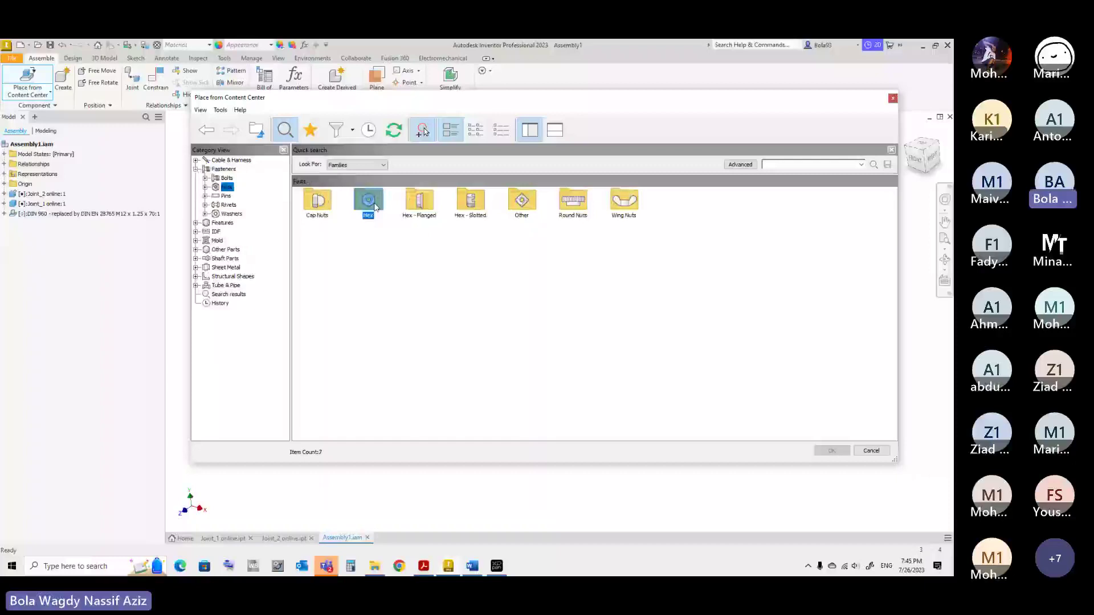
double_click(369, 201)
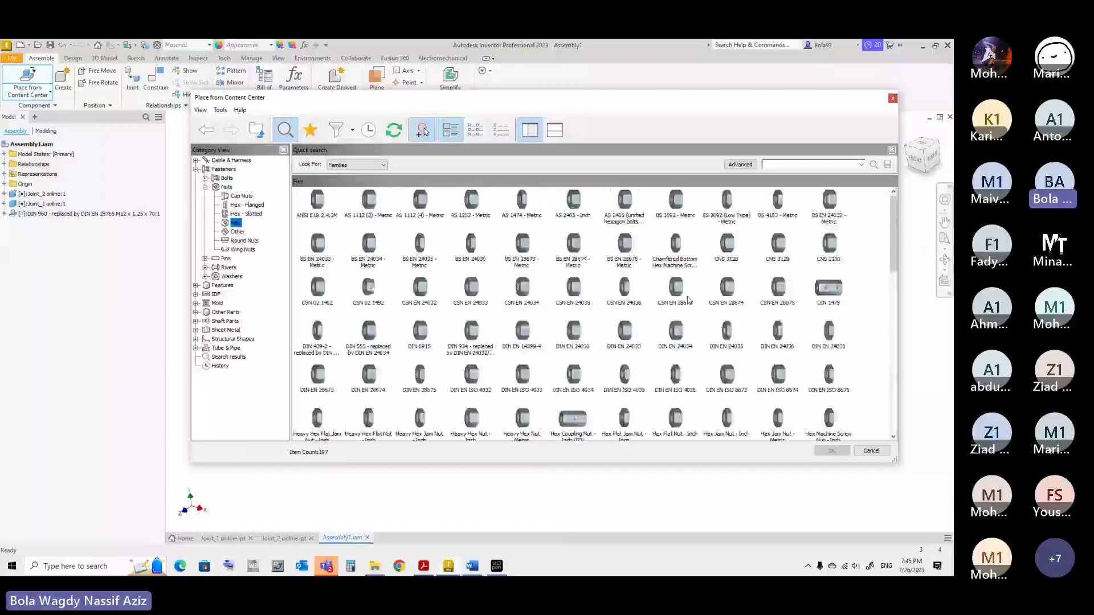
scroll(791, 322, "down", 10)
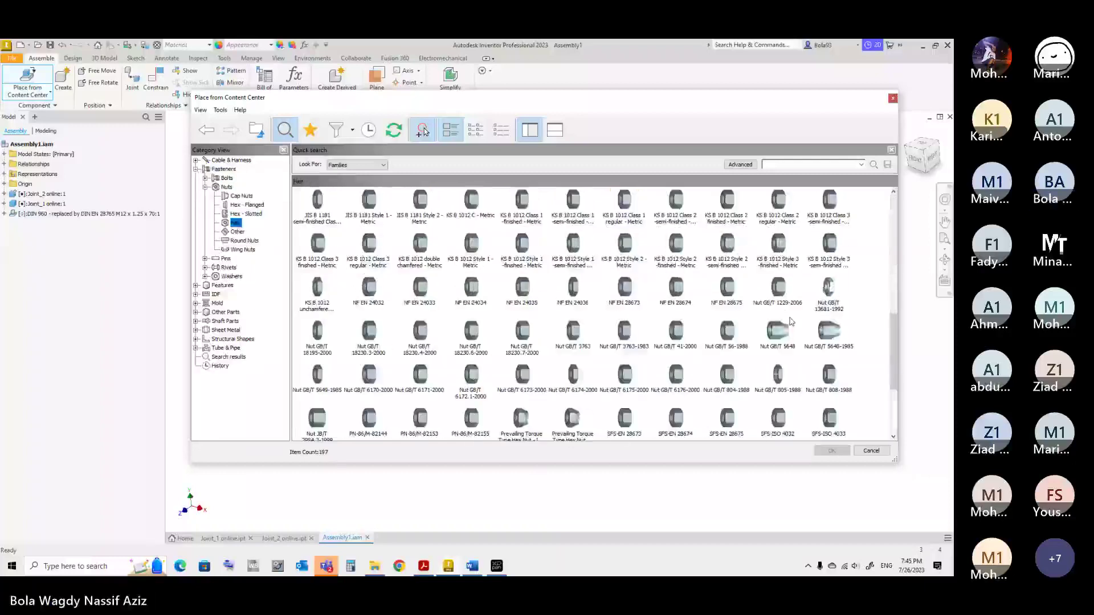
scroll(791, 322, "down", 3)
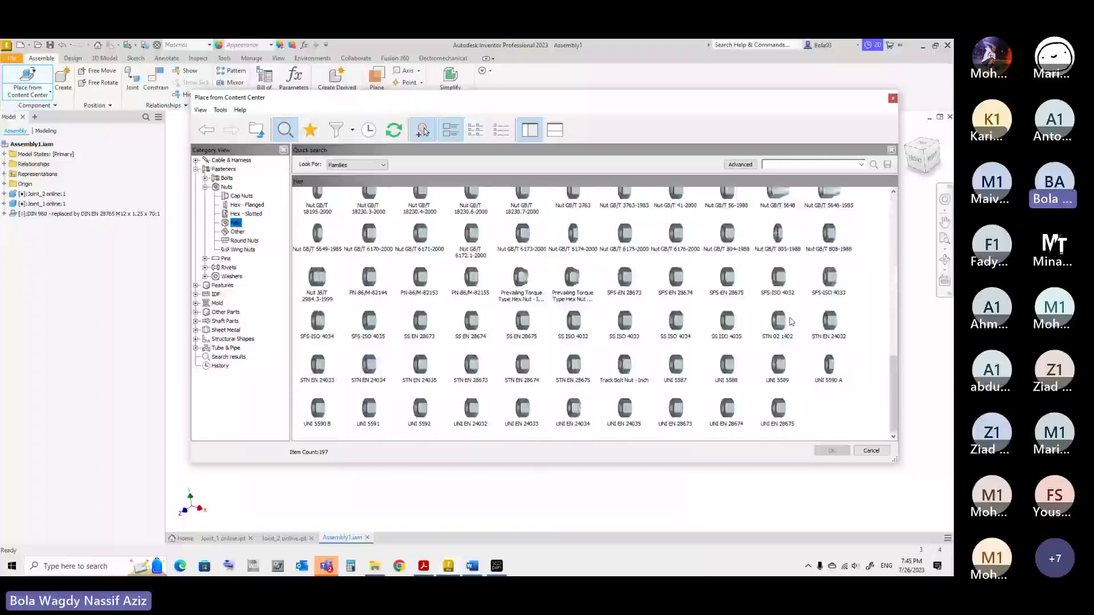
scroll(791, 322, "up", 13)
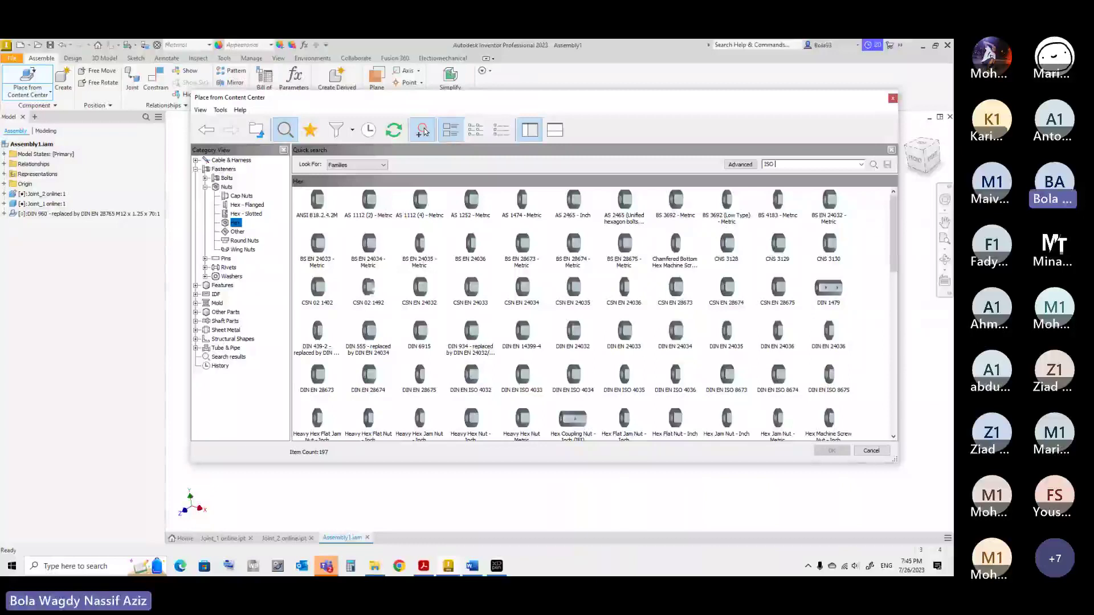
Search the Content Center for ISO 8674 and pick the ISO 8674 hex nut for placement
type("86")
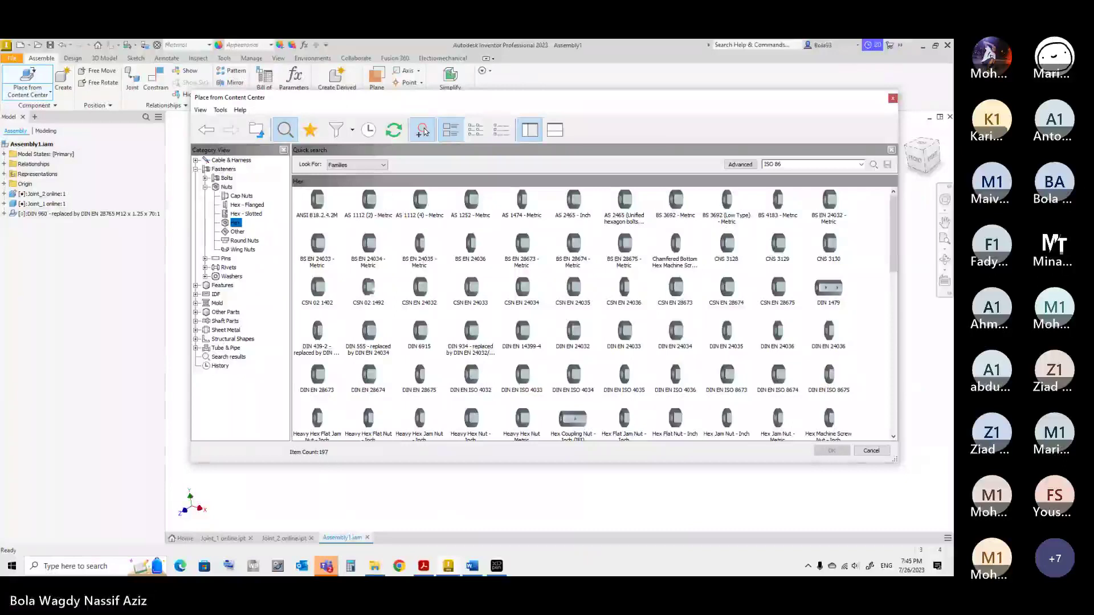
type("74")
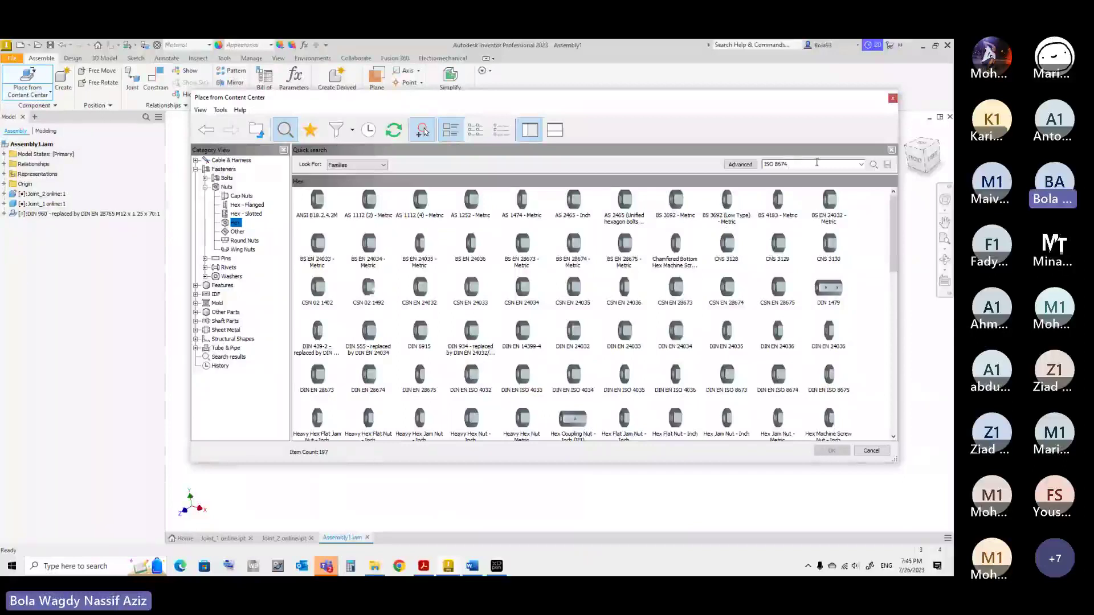
key("Return")
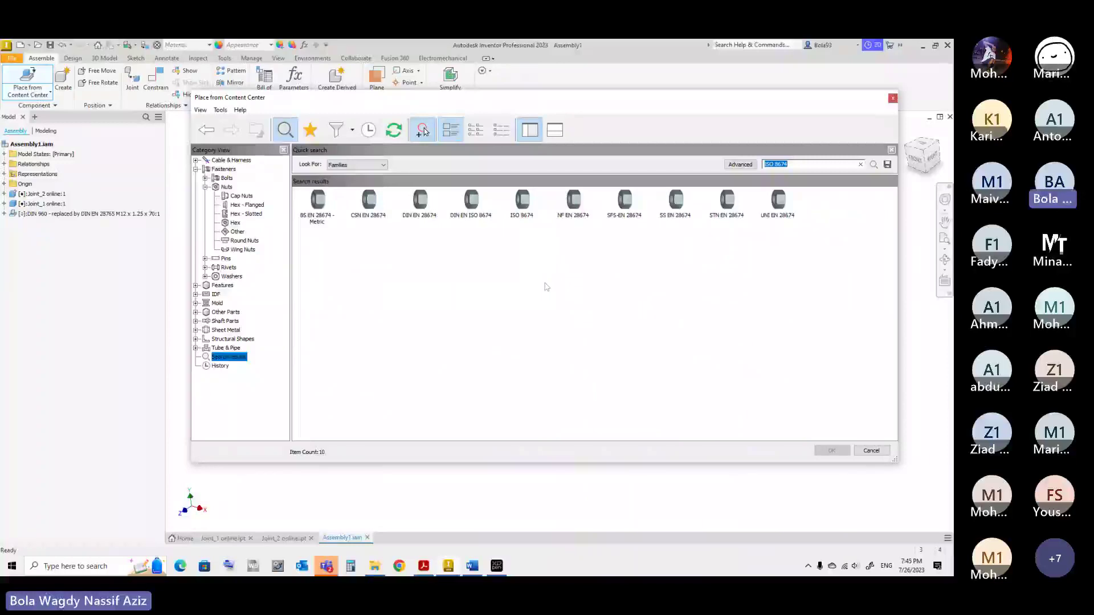
double_click(520, 208)
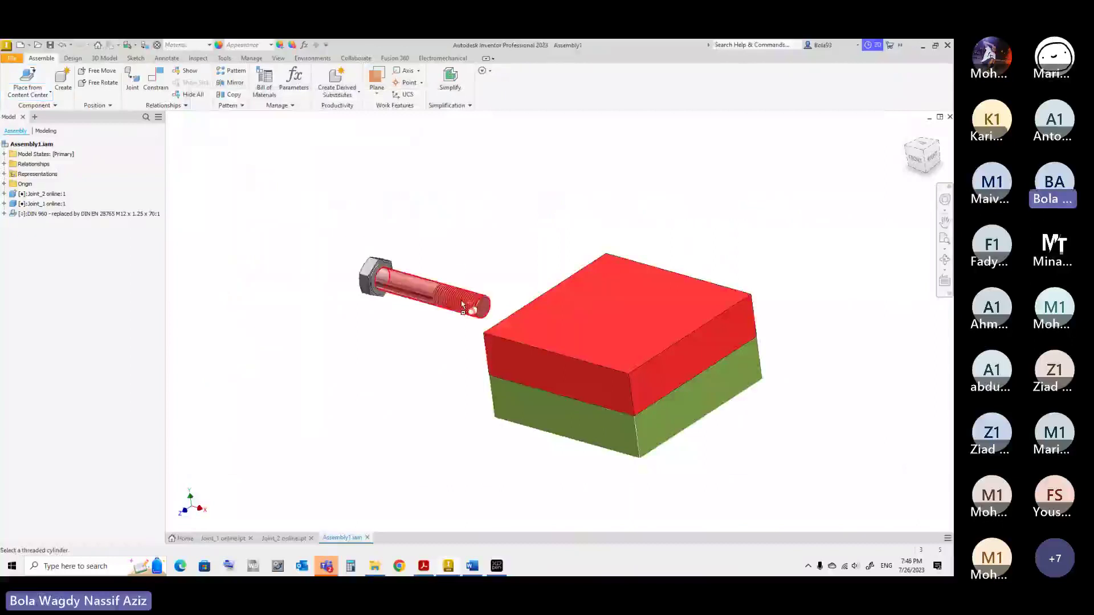
Place one ISO 8674 M12 x 1.25 nut on the bolt's threaded end and slide it along the thread
scroll(463, 305, "up", 5)
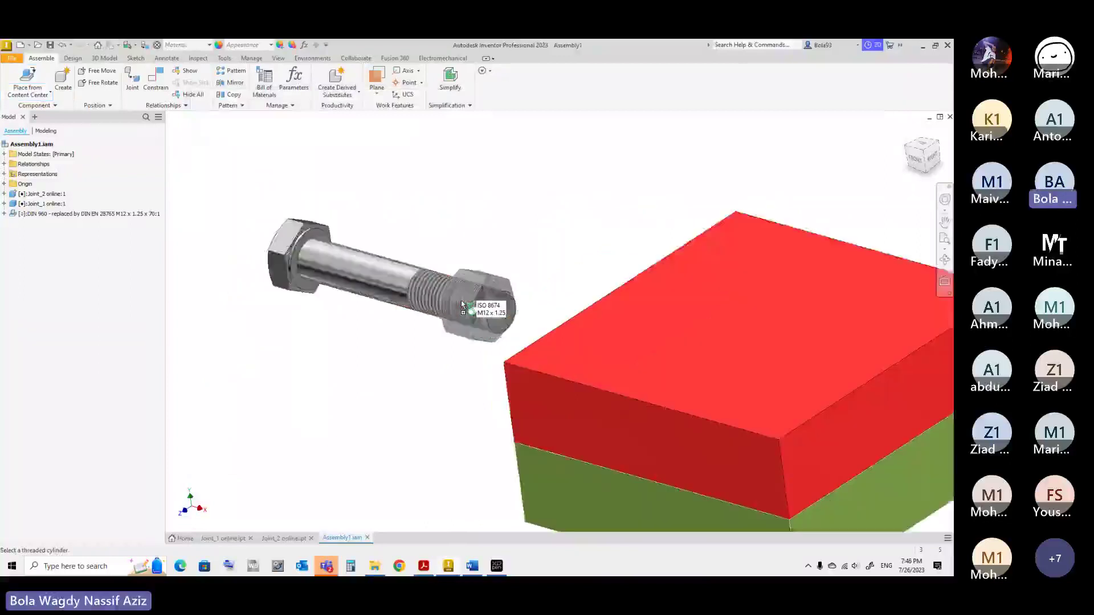
scroll(463, 305, "down", 6)
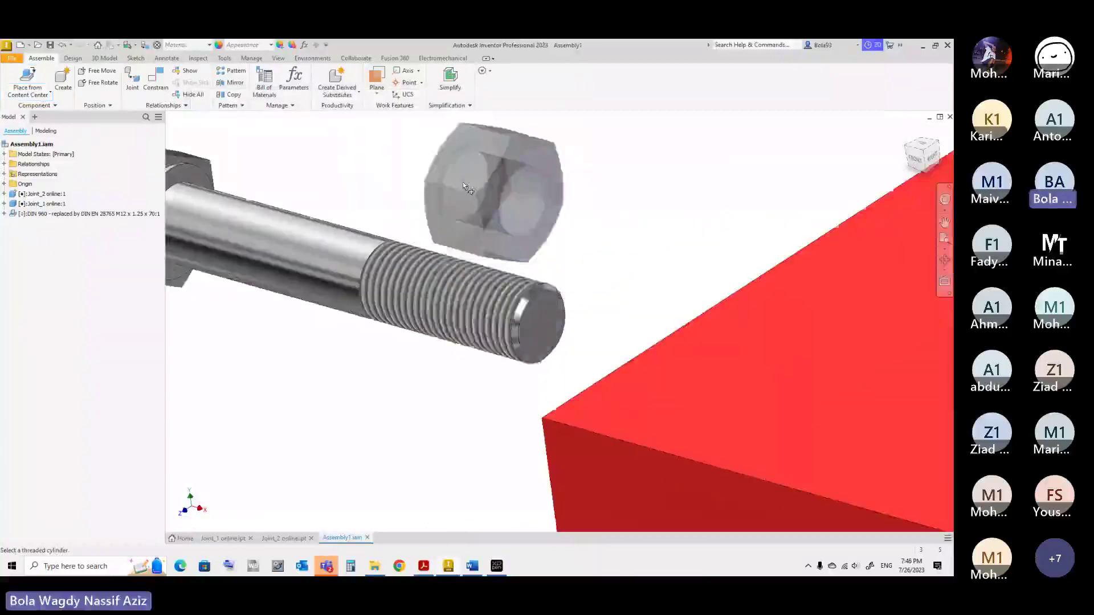
scroll(465, 204, "down", 2)
scroll(465, 194, "up", 5)
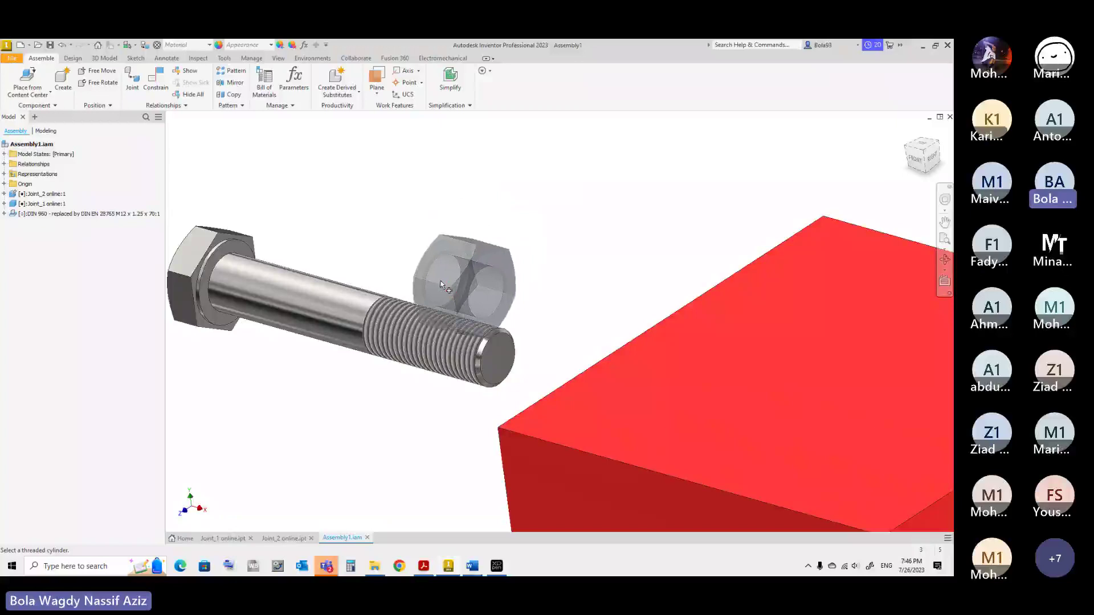
left_click(419, 317)
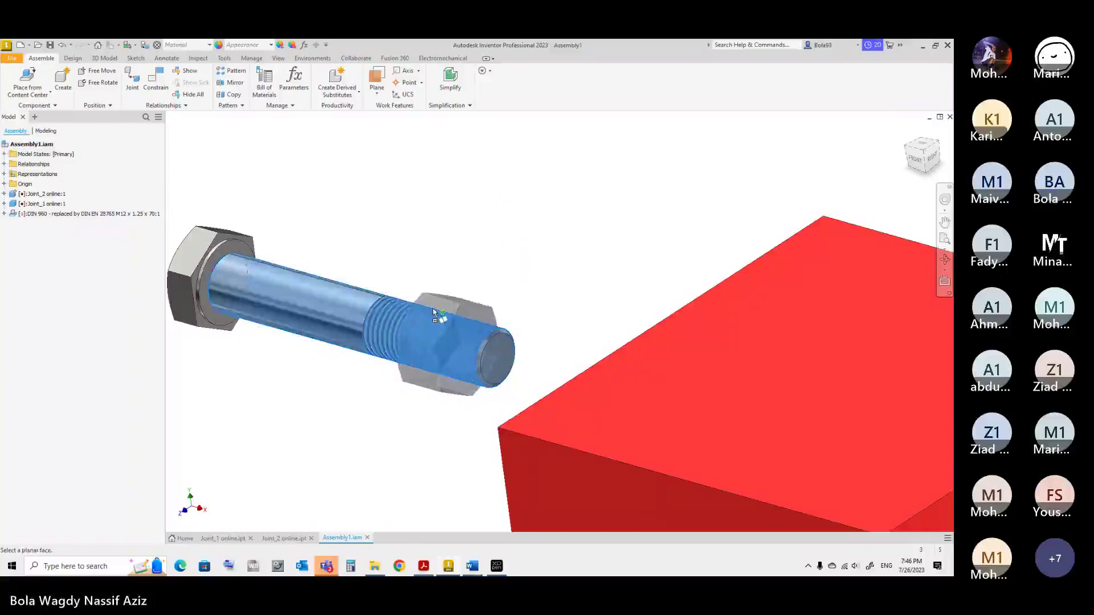
right_click(436, 313)
left_click(447, 317)
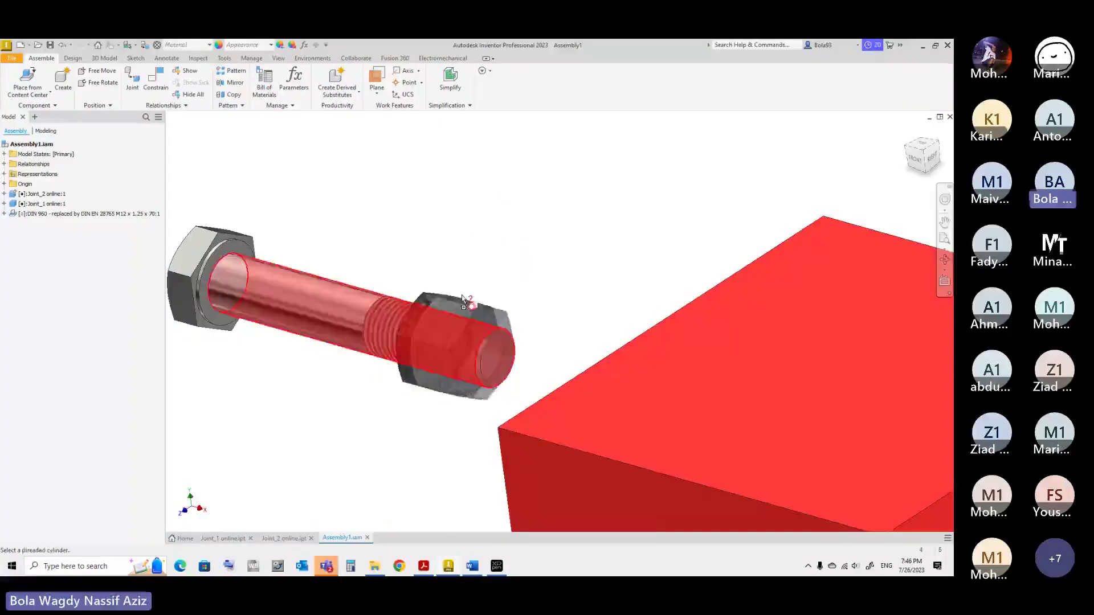
mouse_move(448, 295)
left_mouse_down()
mouse_move(433, 287)
mouse_move(453, 294)
left_mouse_up()
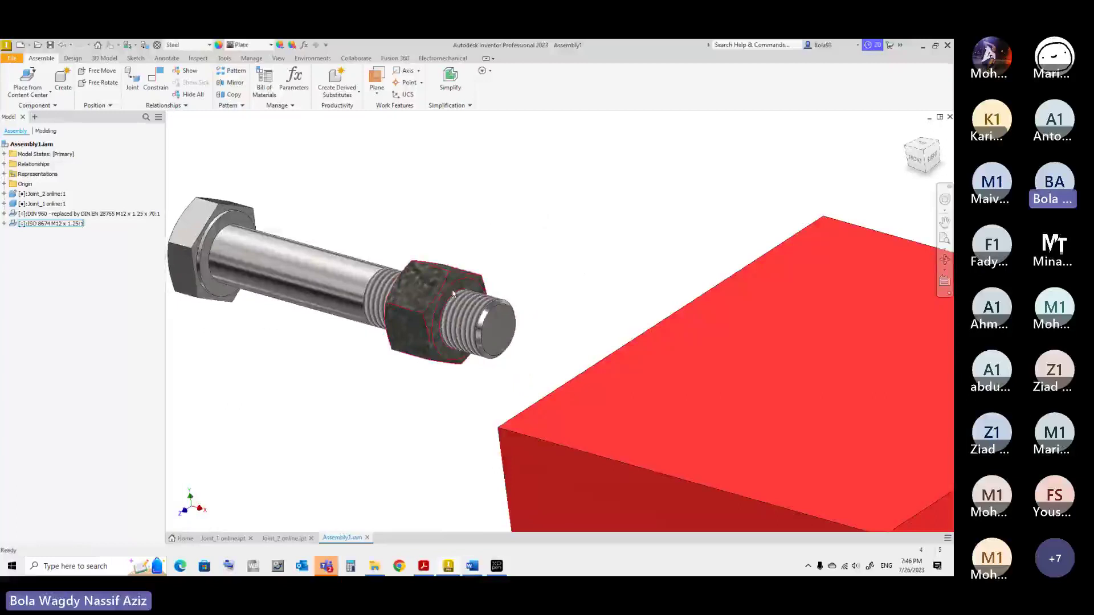
Examine the ISO 8674 nut's size table, including its dimension and thread columns, without choosing another size
scroll(453, 294, "up", 5)
scroll(453, 293, "down", 3)
right_click(66, 225)
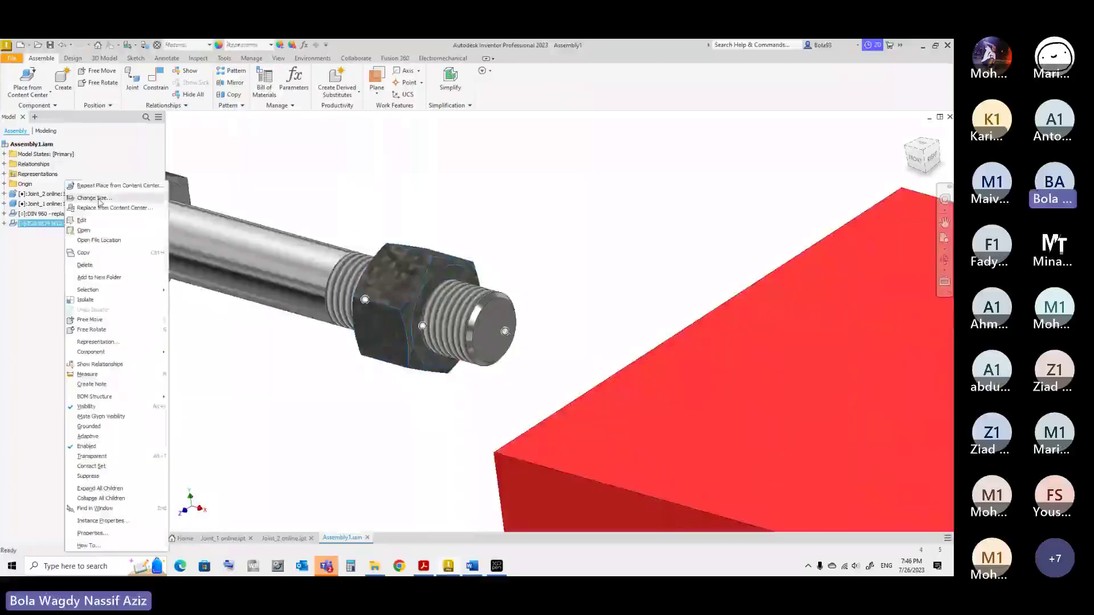
left_click(379, 246)
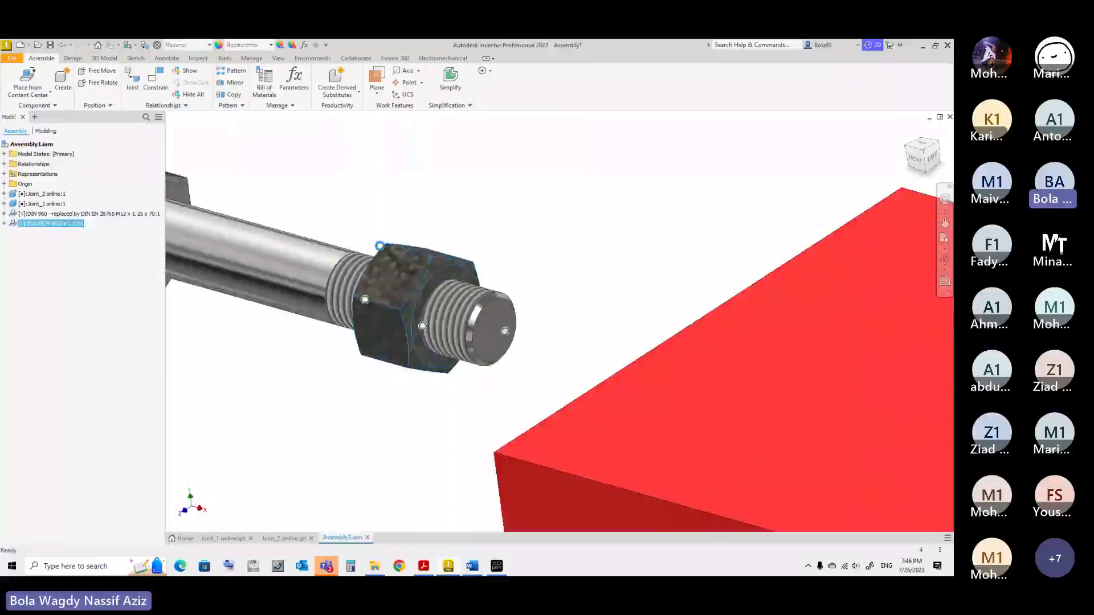
left_click(447, 211)
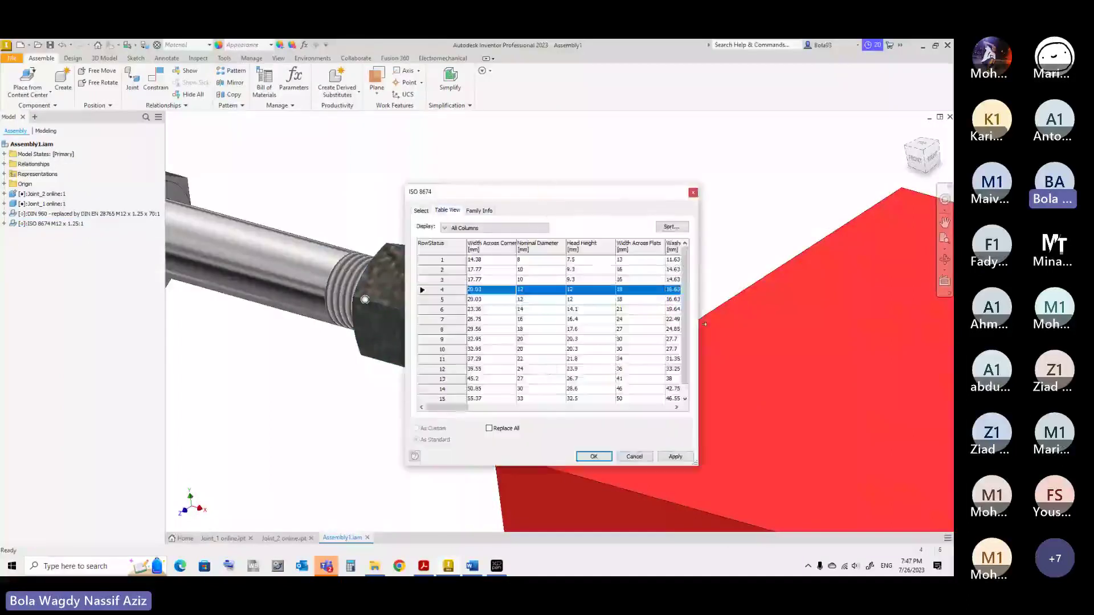
left_click_drag(611, 191, 524, 194)
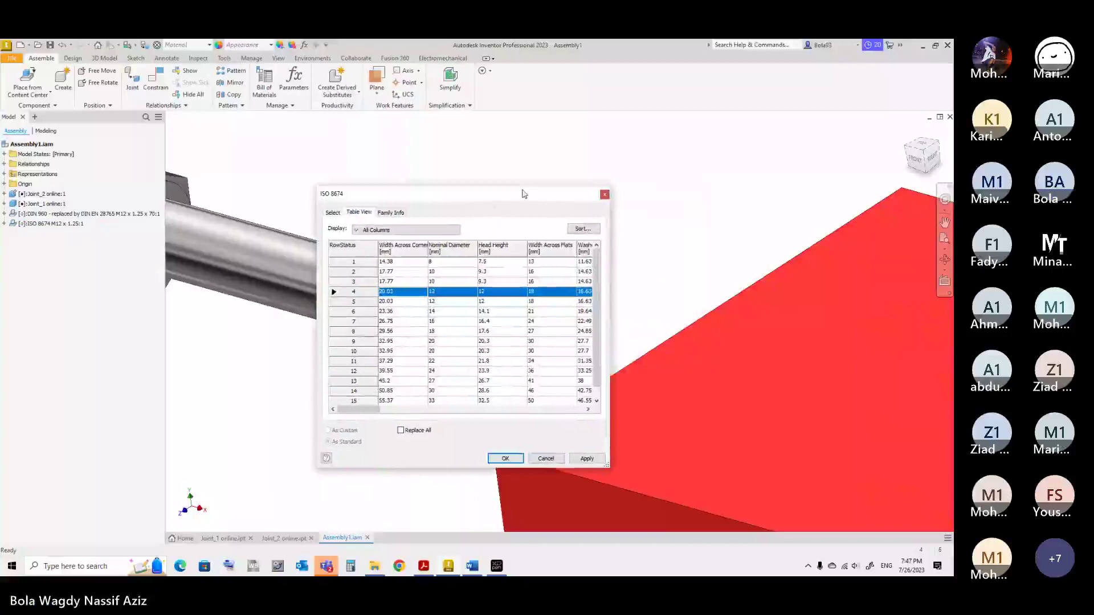
left_click_drag(609, 342, 852, 342)
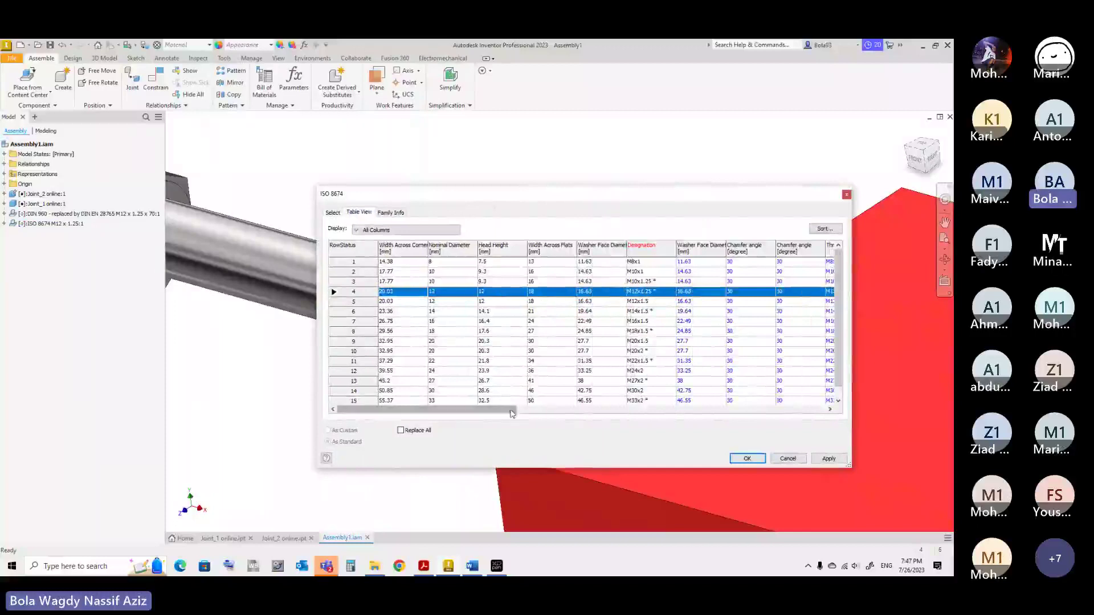
left_click_drag(515, 413, 628, 411)
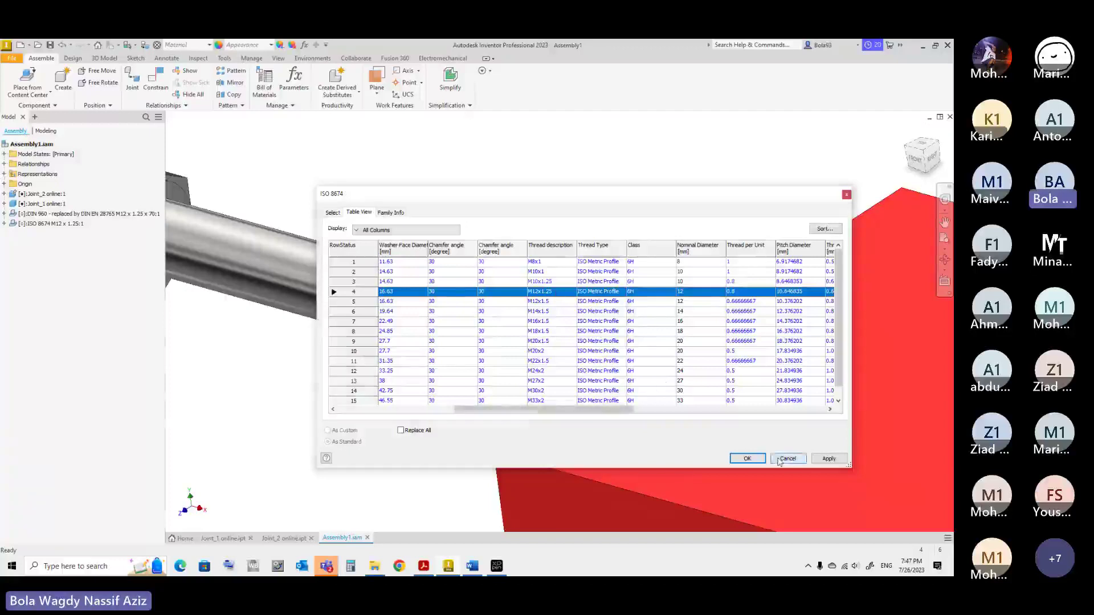
left_click(760, 459)
Reopen the Content Center and show the plain washers category under Fasteners
scroll(508, 249, "down", 5)
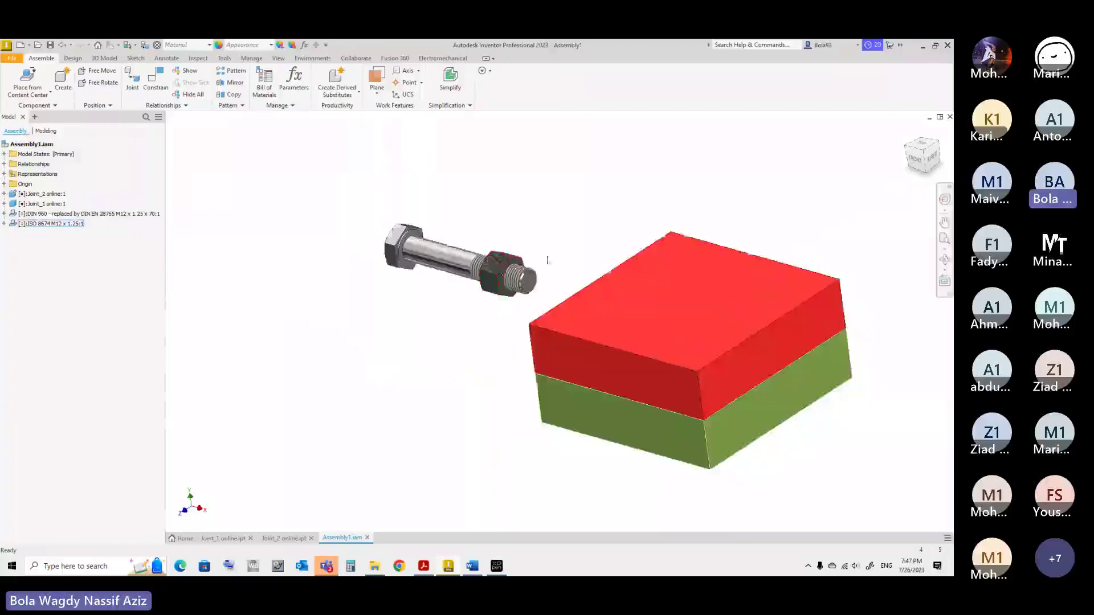
scroll(500, 271, "up", 3)
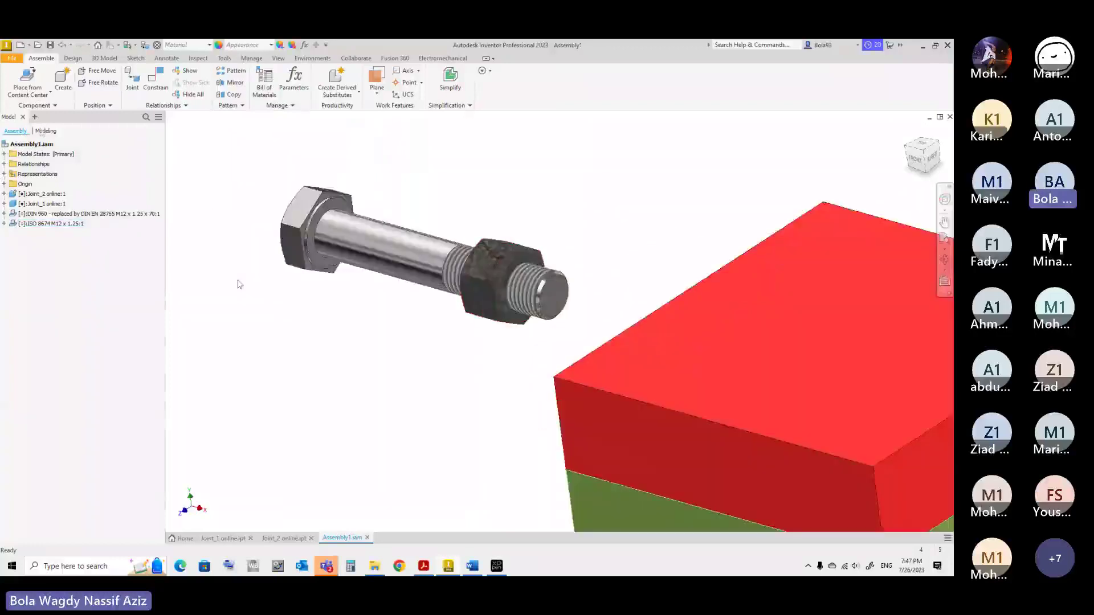
key("Return")
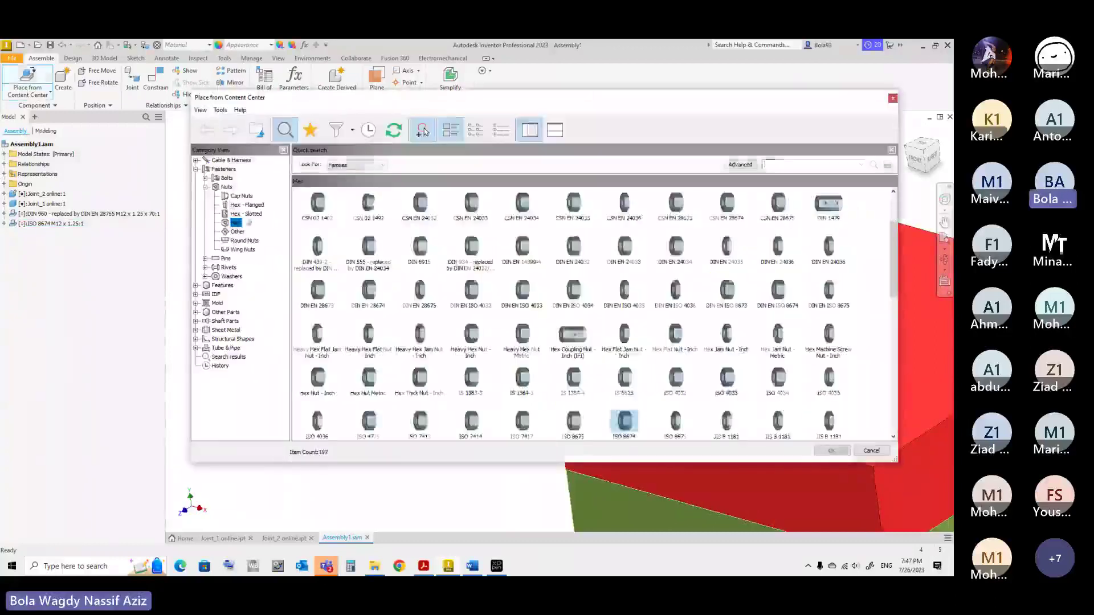
left_click(231, 276)
left_click(417, 204)
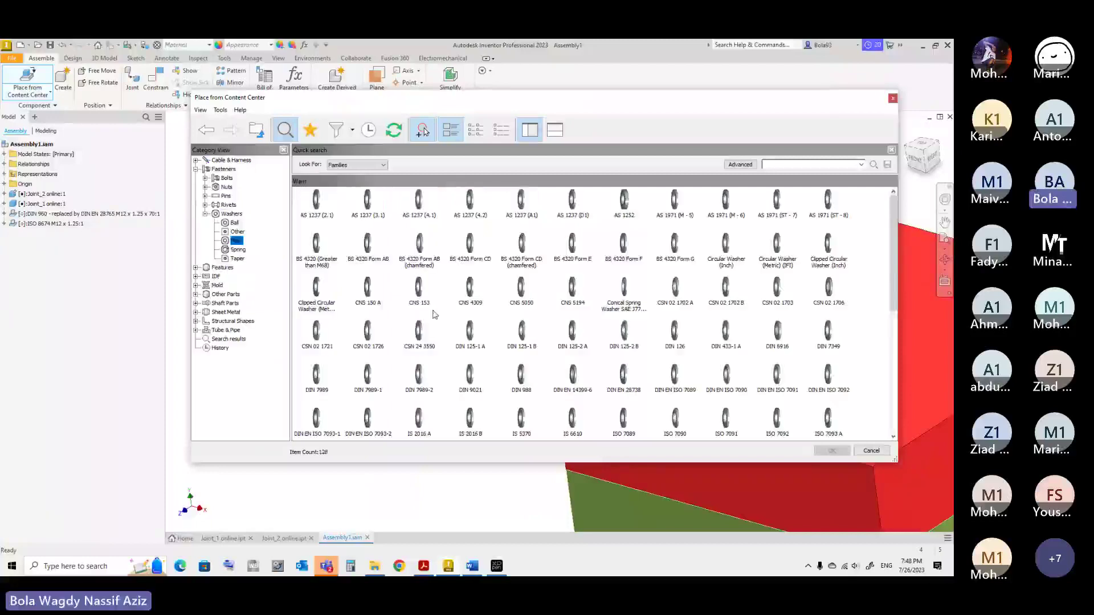
Search the Content Center for ISO 7091 and pick the ISO 7091 plain washer for placement
left_click(776, 163)
type("ISO 7091")
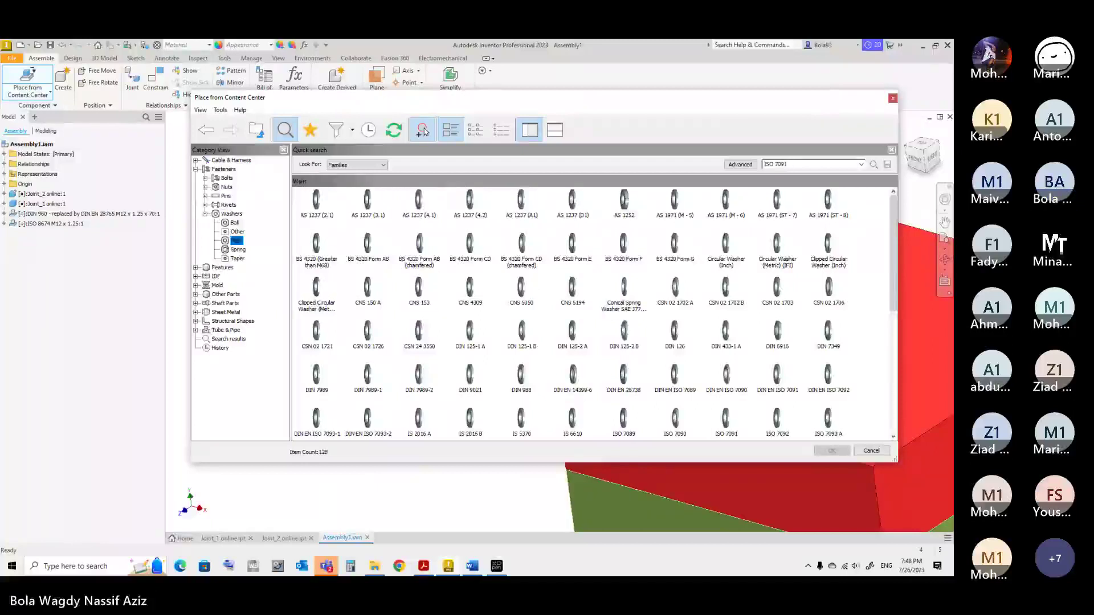
key("Return")
left_click(419, 202)
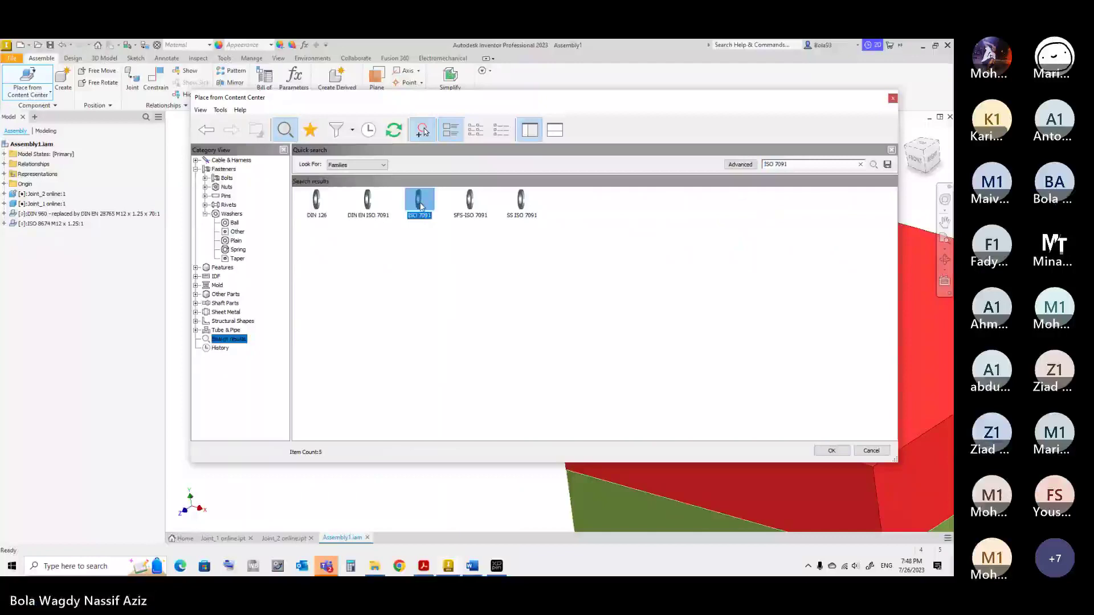
double_click(421, 202)
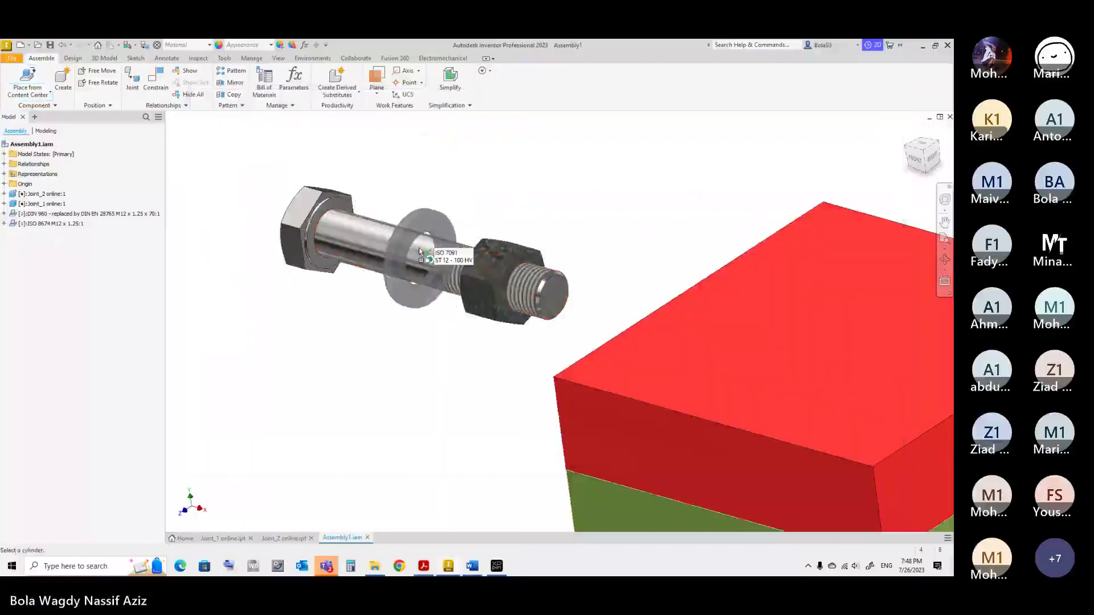
Place one ISO 7091 ST 12 - 100 HV washer on the bolt's shank between the head and the nut
scroll(420, 252, "down", 3)
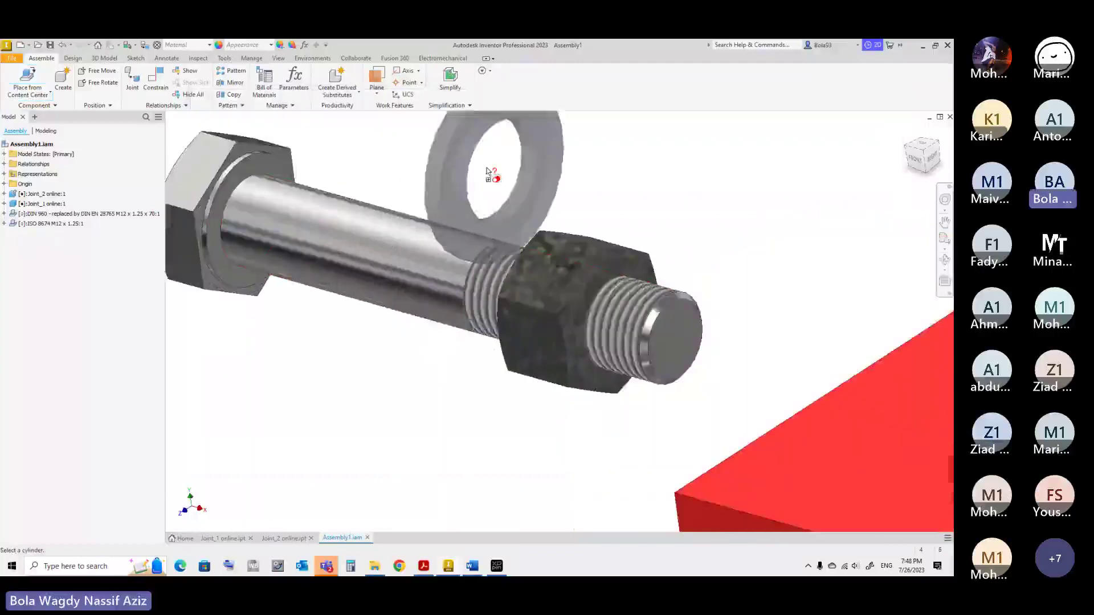
scroll(434, 257, "up", 3)
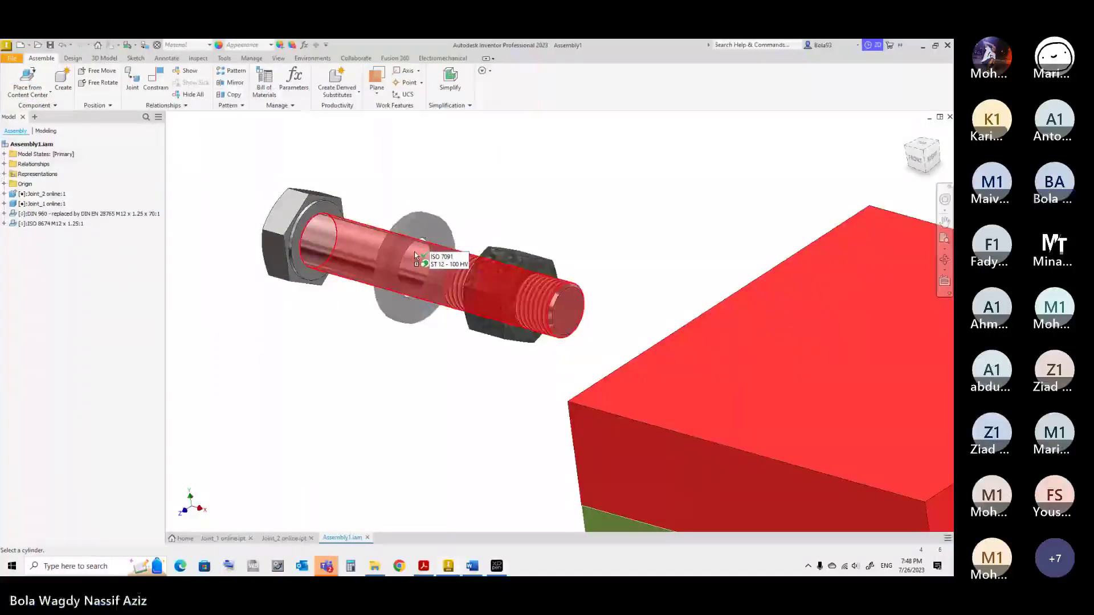
left_click(415, 255)
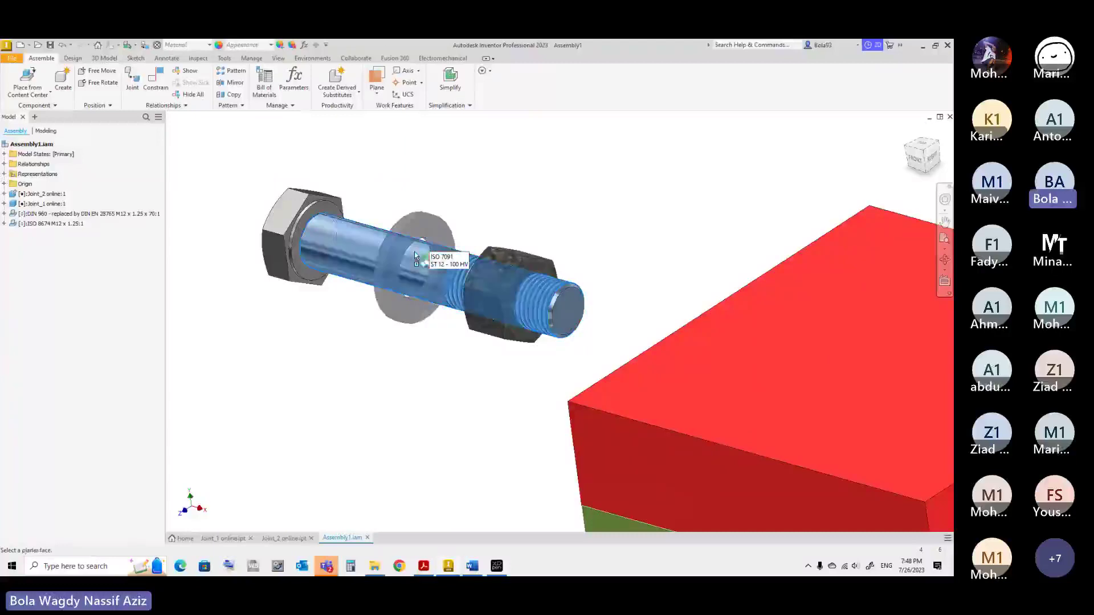
left_click(432, 258)
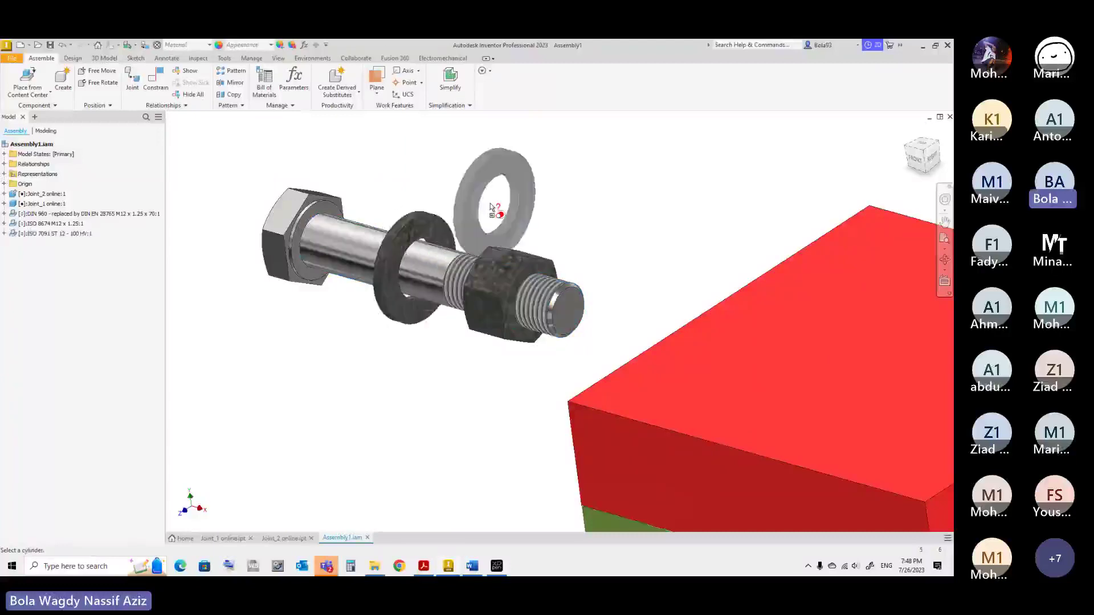
key("Escape")
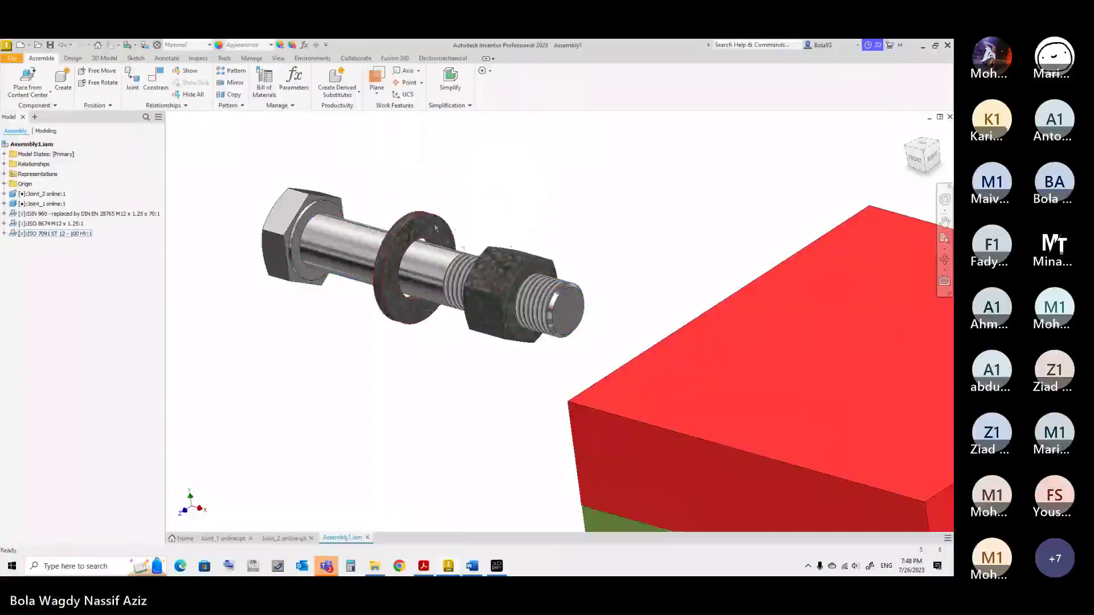
Open the ISO 7091 washer from the assembly as its own part file
left_click(434, 228)
scroll(434, 228, "up", 5)
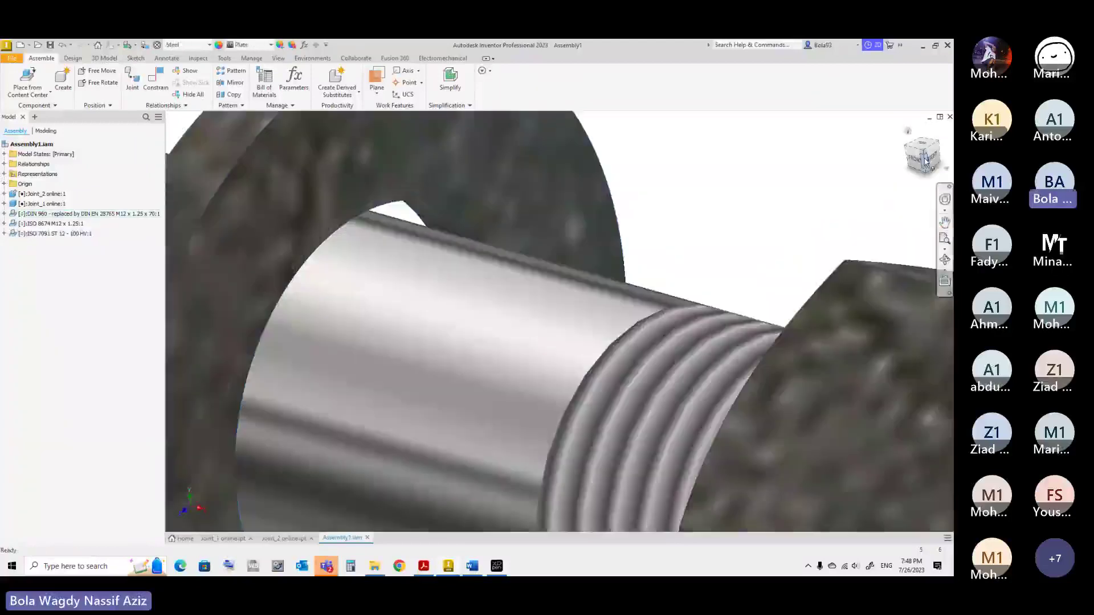
left_click(926, 162)
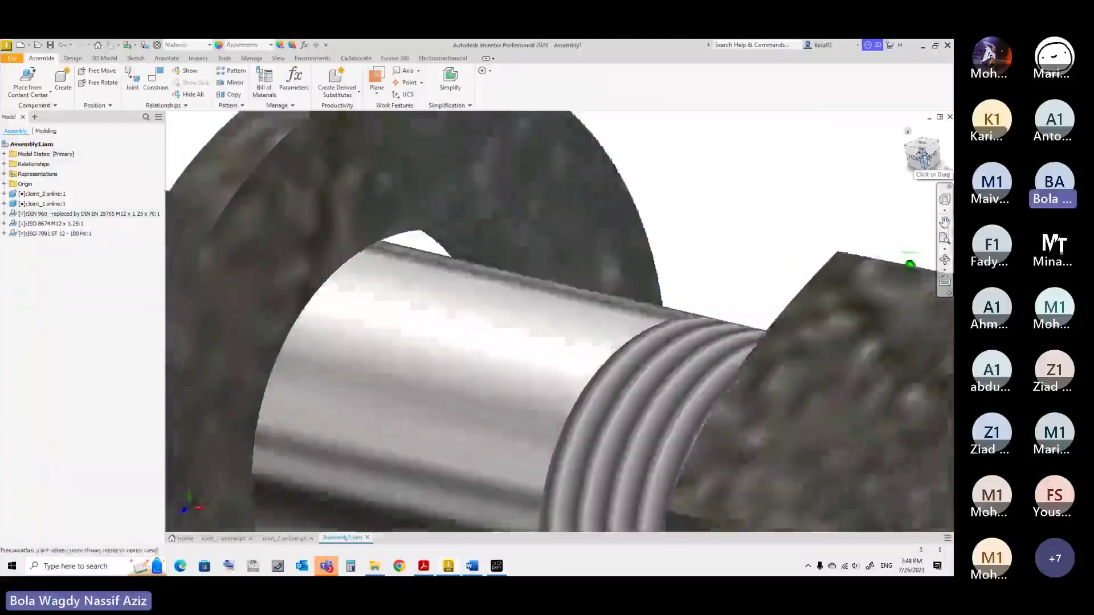
scroll(384, 247, "up", 5)
scroll(383, 246, "up", 3)
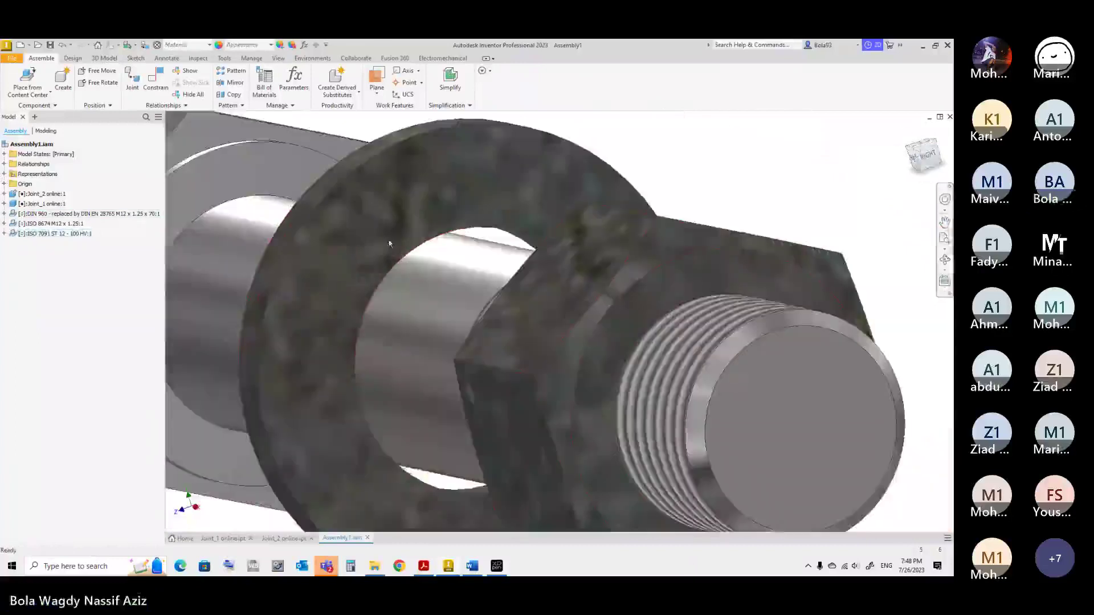
left_click(597, 242)
scroll(598, 242, "down", 4)
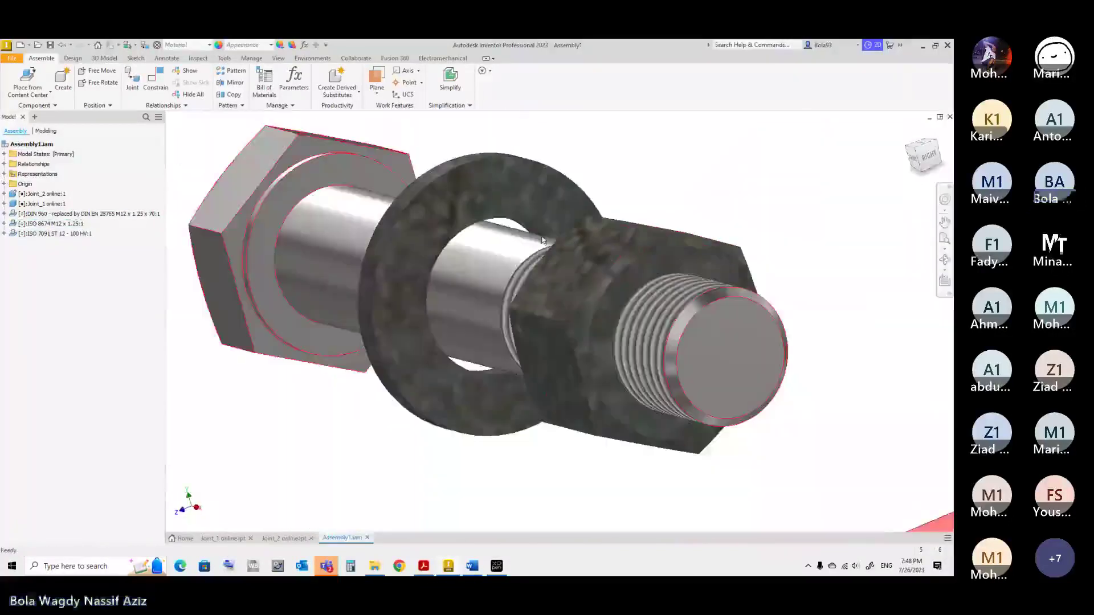
left_click(518, 209)
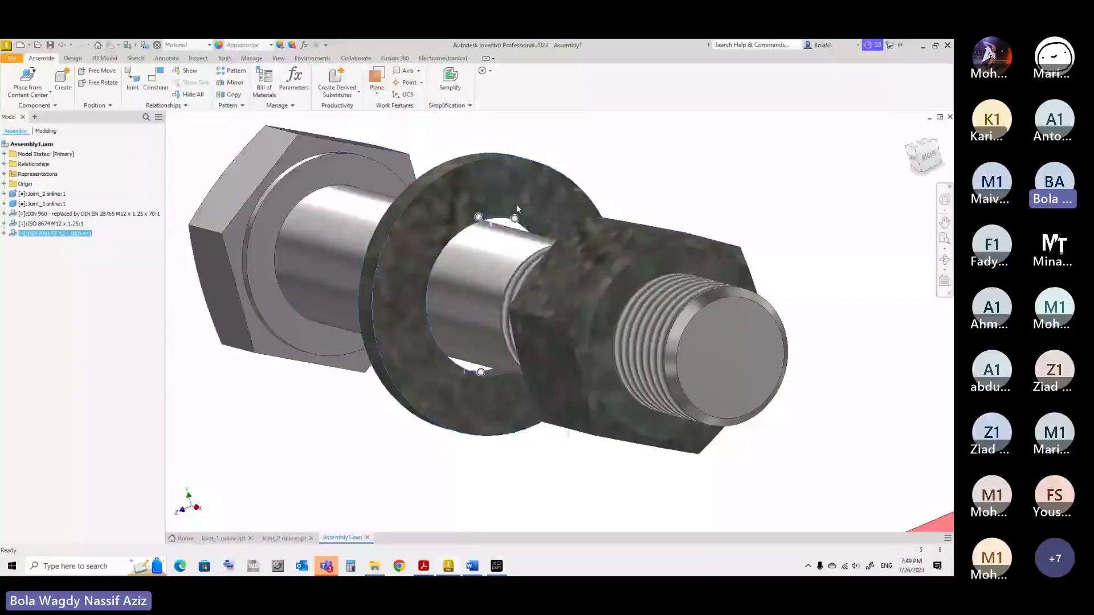
right_click(518, 208)
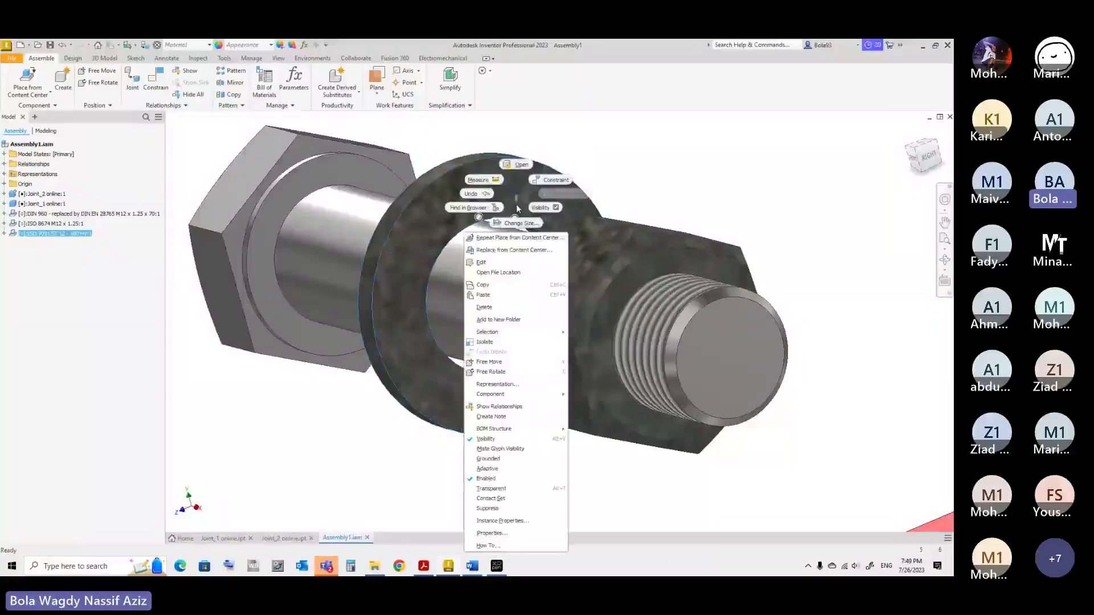
left_click(519, 165)
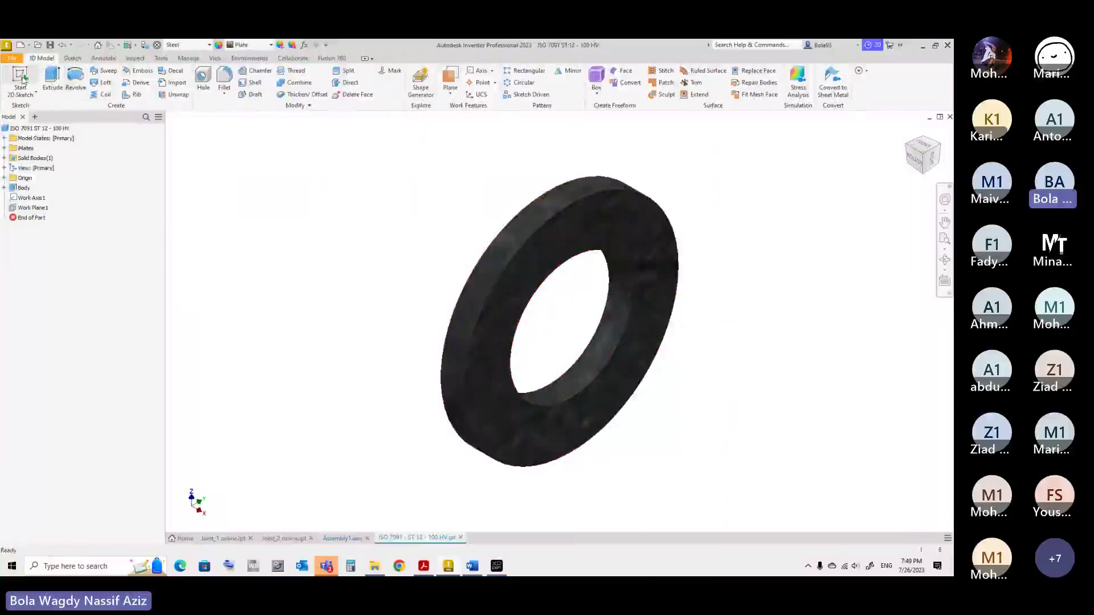
Measure the washer's outer diameter on its outer circular edge
left_click(135, 58)
key("m")
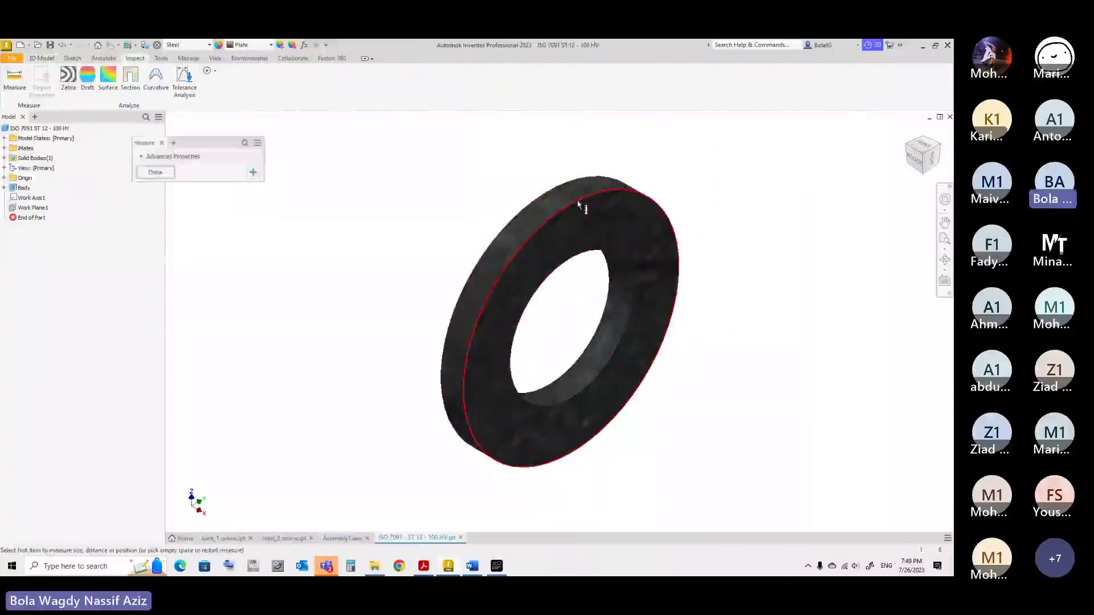
left_click(580, 200)
scroll(479, 335, "down", 2)
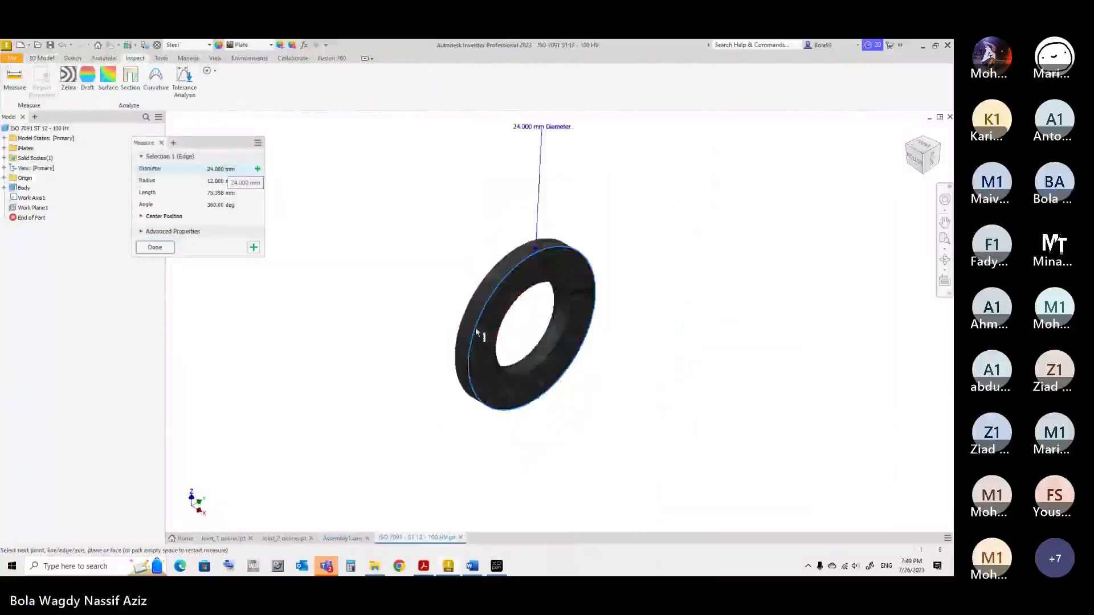
scroll(745, 290, "up", 3)
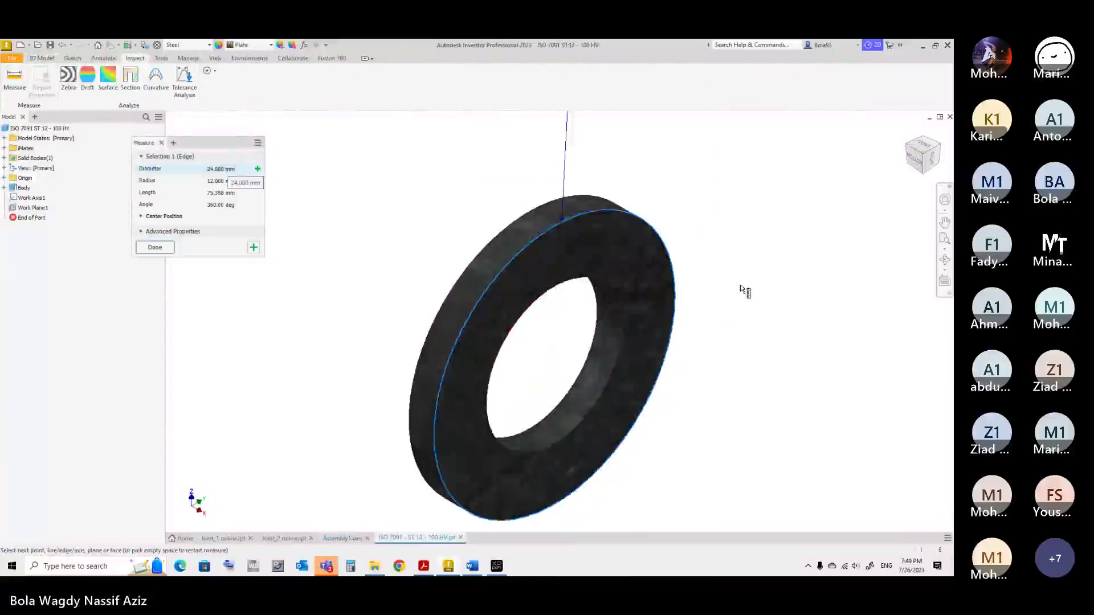
left_click(833, 261)
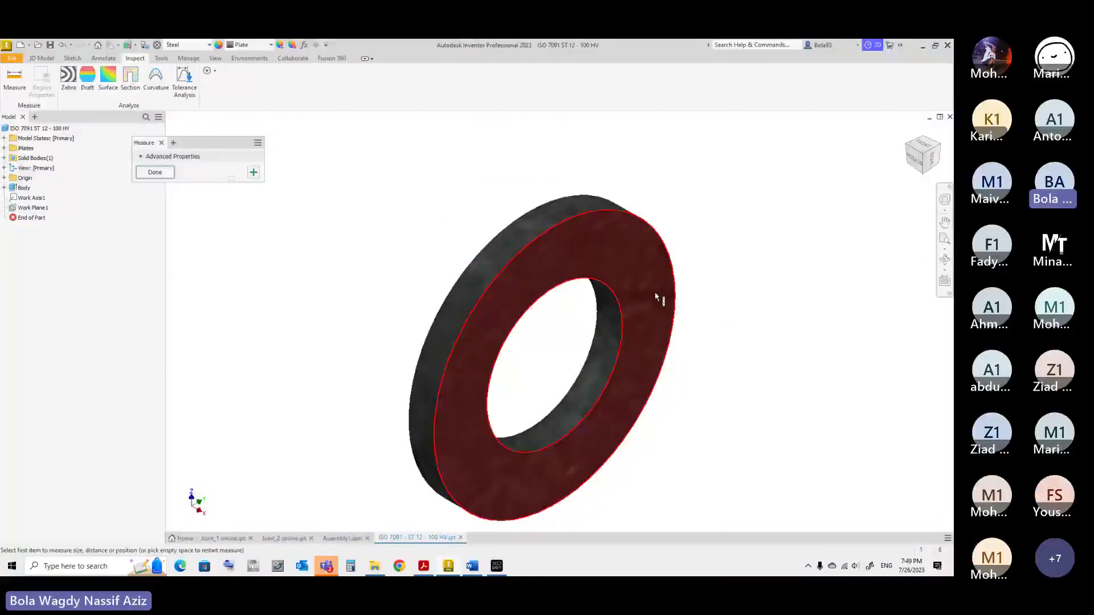
Measure the diameter of the washer's hole on its inner circular edge
left_click(614, 294)
scroll(725, 344, "down", 2)
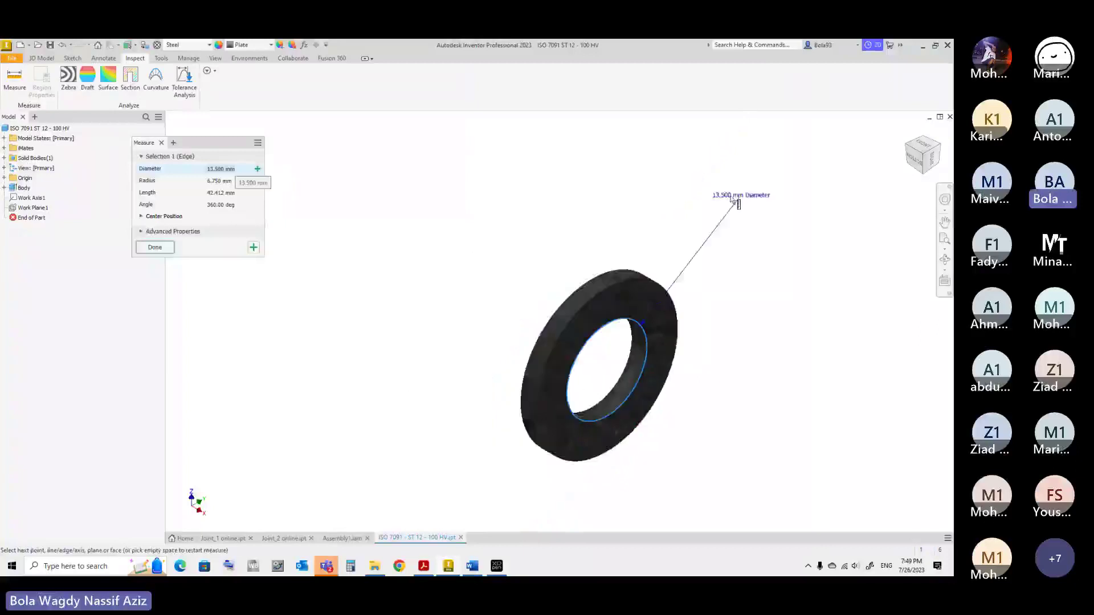
scroll(735, 203, "up", 1)
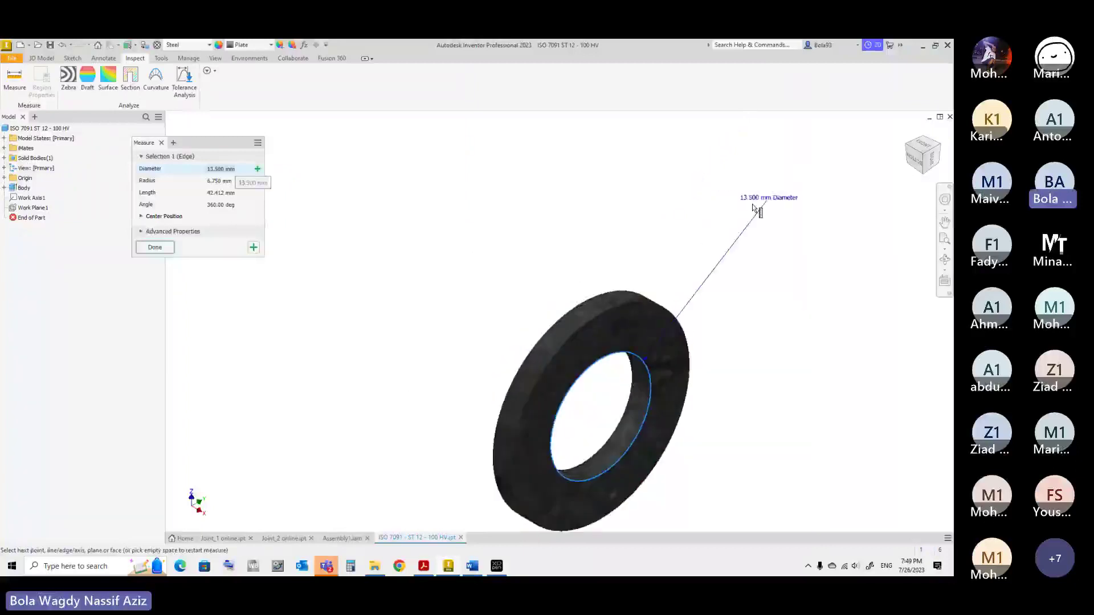
key("F6")
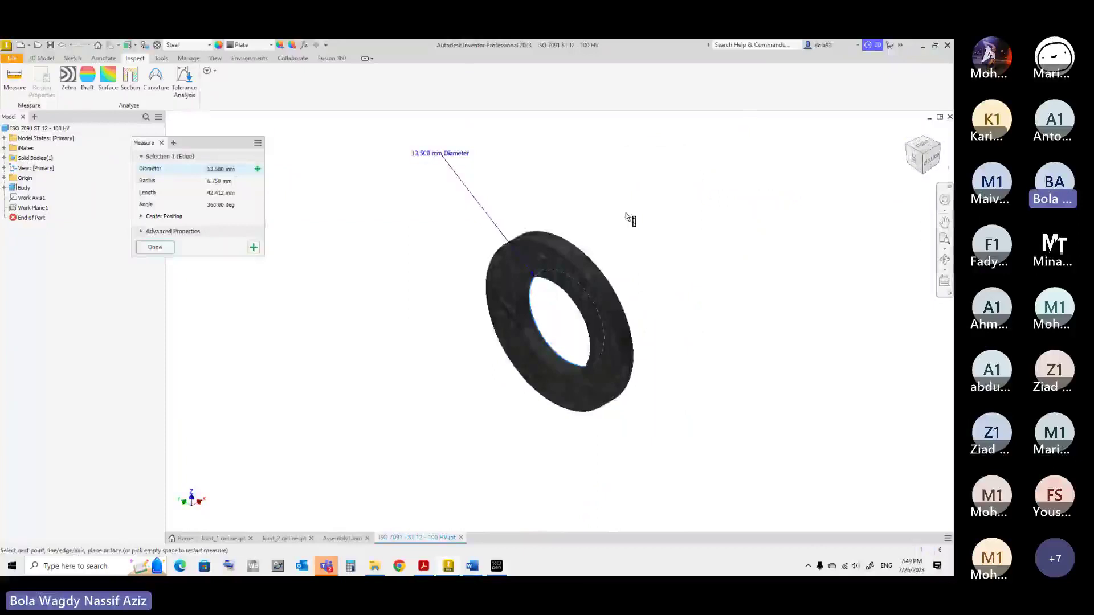
key("F5")
Measure the washer's thickness between its two flat faces and end the measurement
left_click(598, 232)
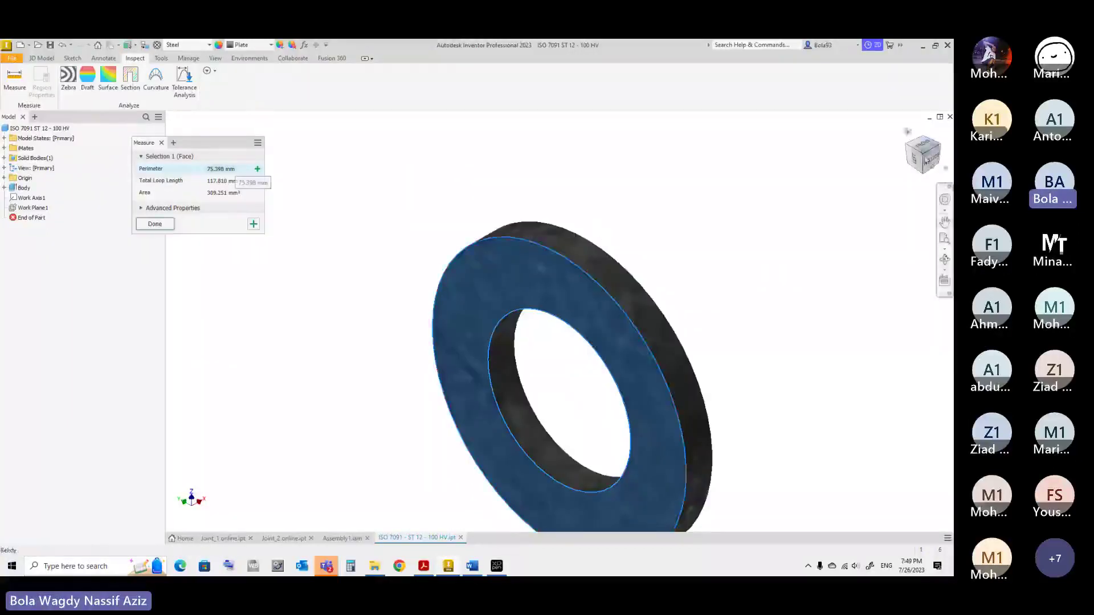
middle_click_drag(821, 218, 694, 212, "shift")
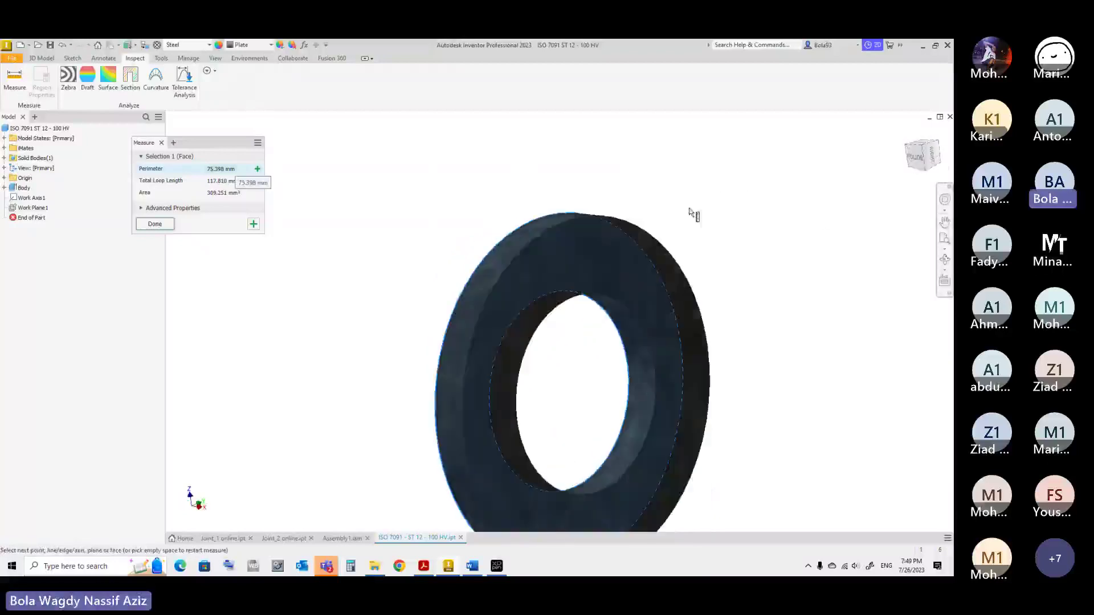
left_click(654, 249)
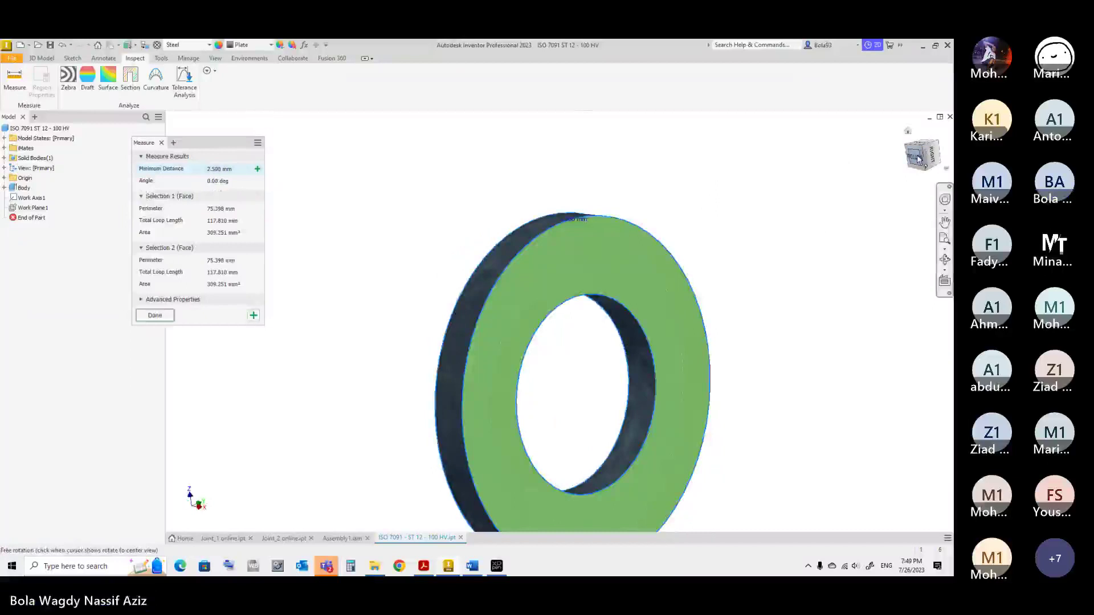
left_click(918, 160)
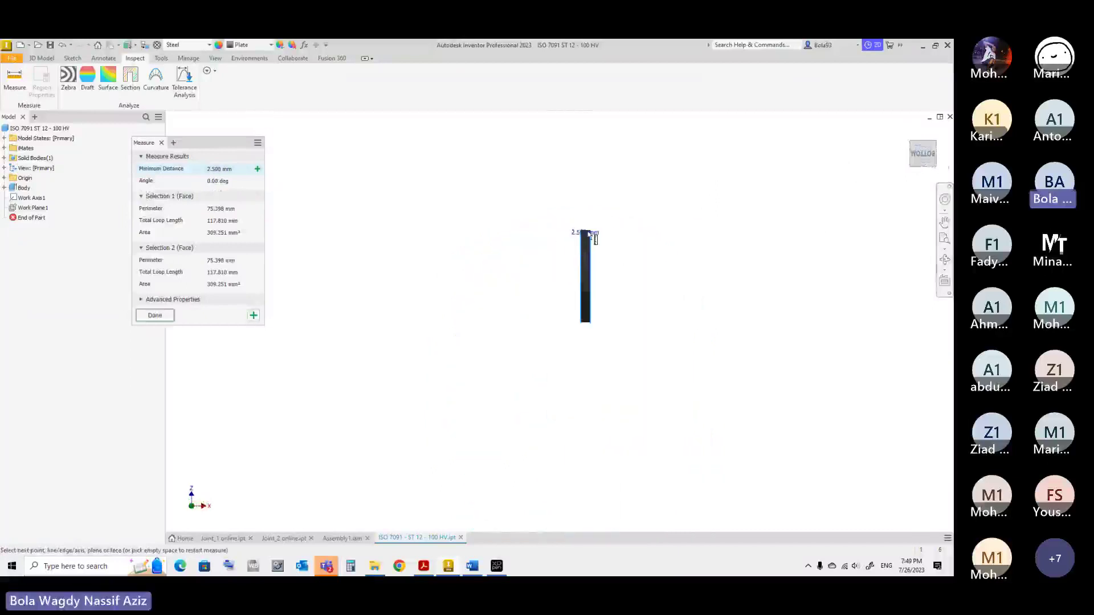
scroll(587, 237, "up", 5)
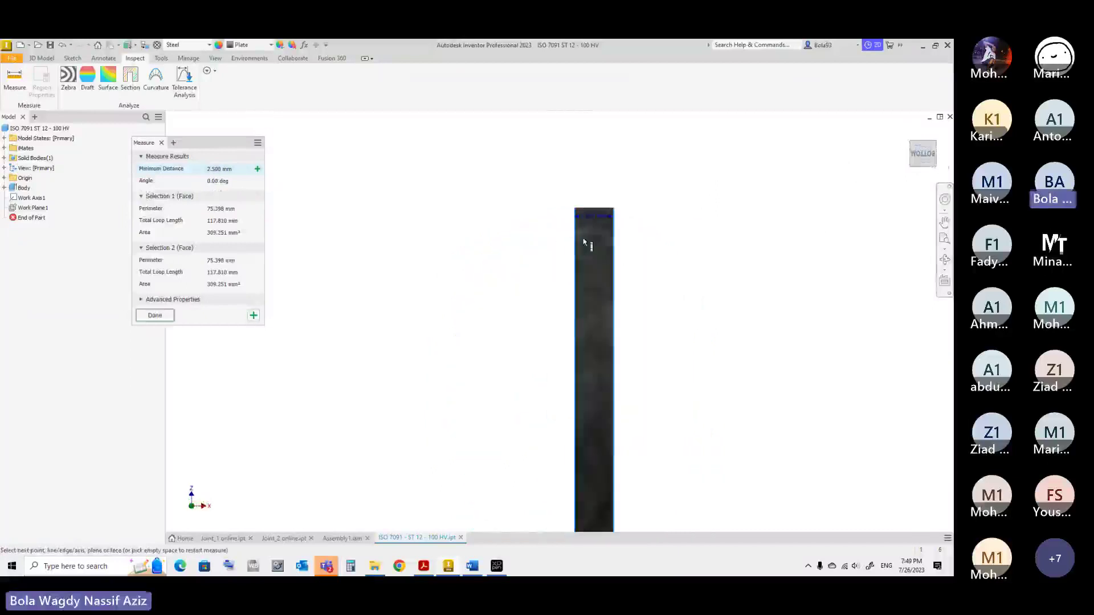
left_click(935, 149)
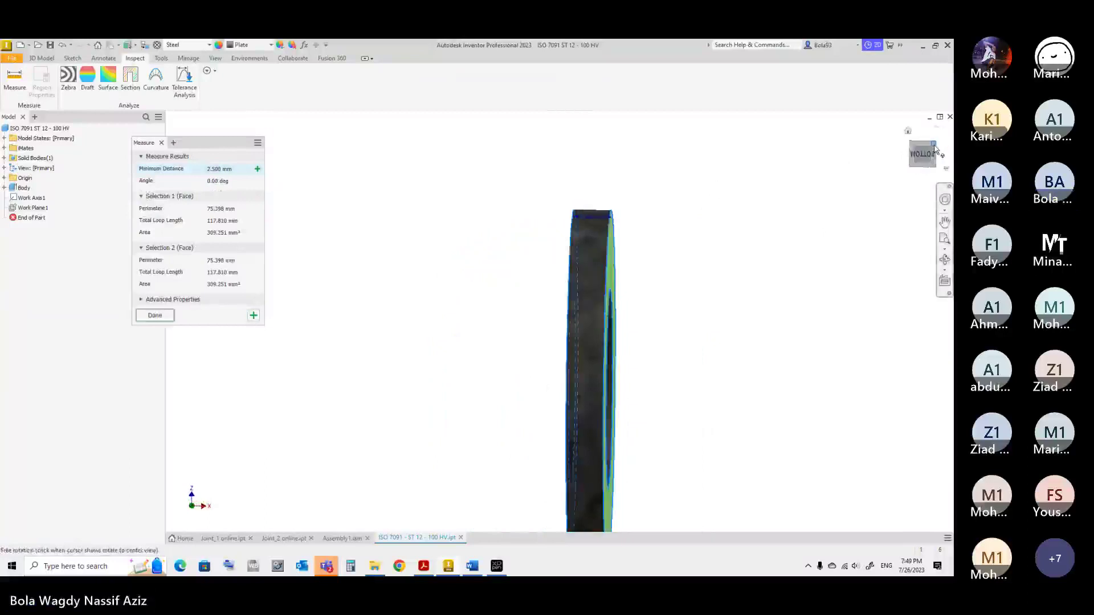
key("Escape")
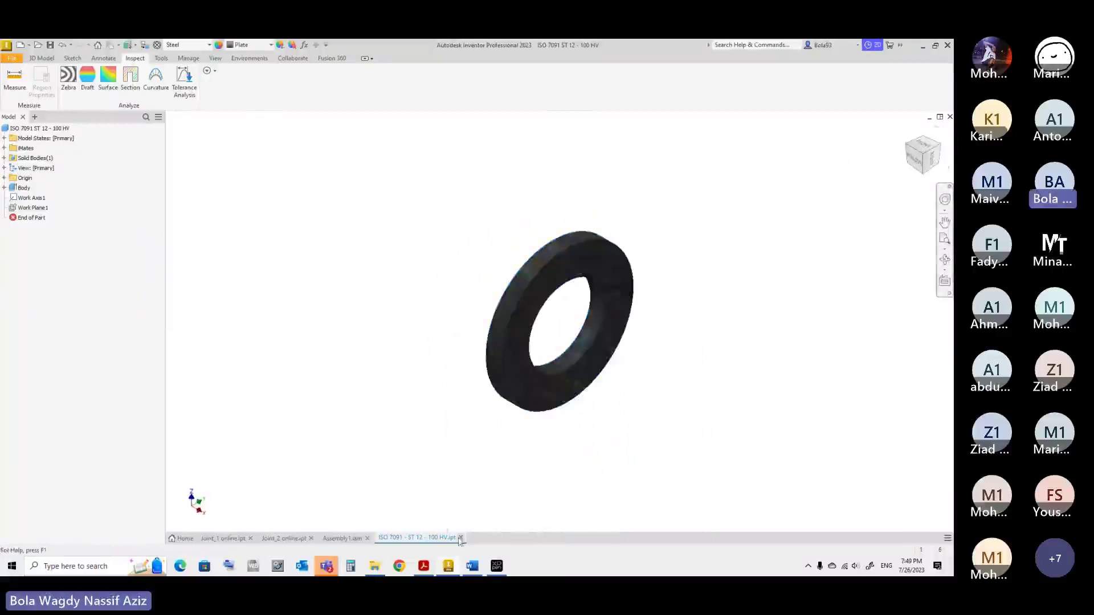
Close the washer part and examine the bolt, washer and nut beside the plates in the assembly's home view
left_click(461, 537)
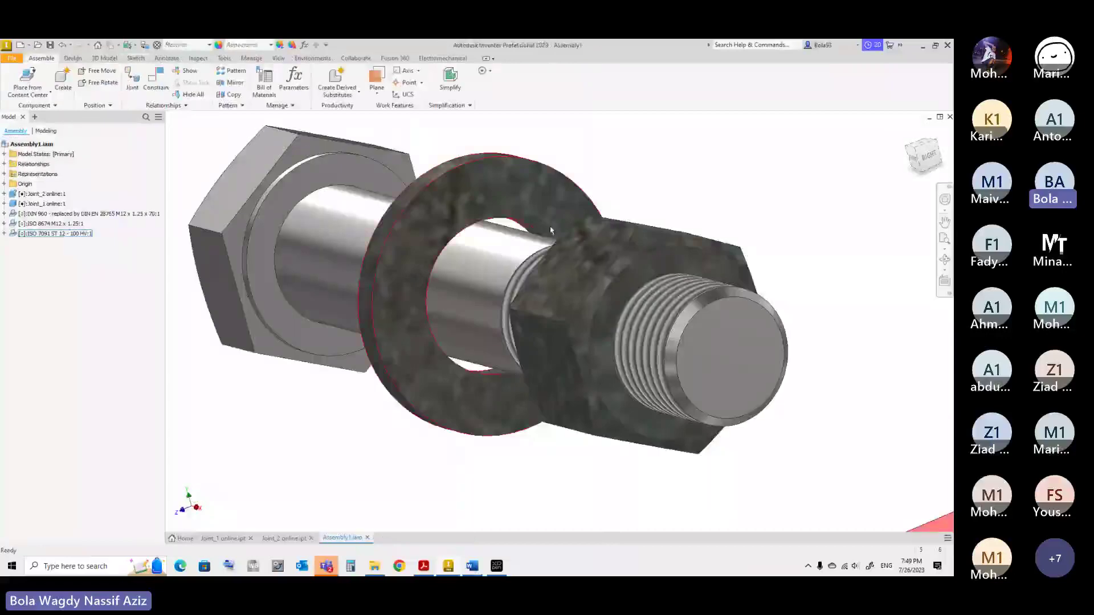
scroll(551, 230, "down", 2)
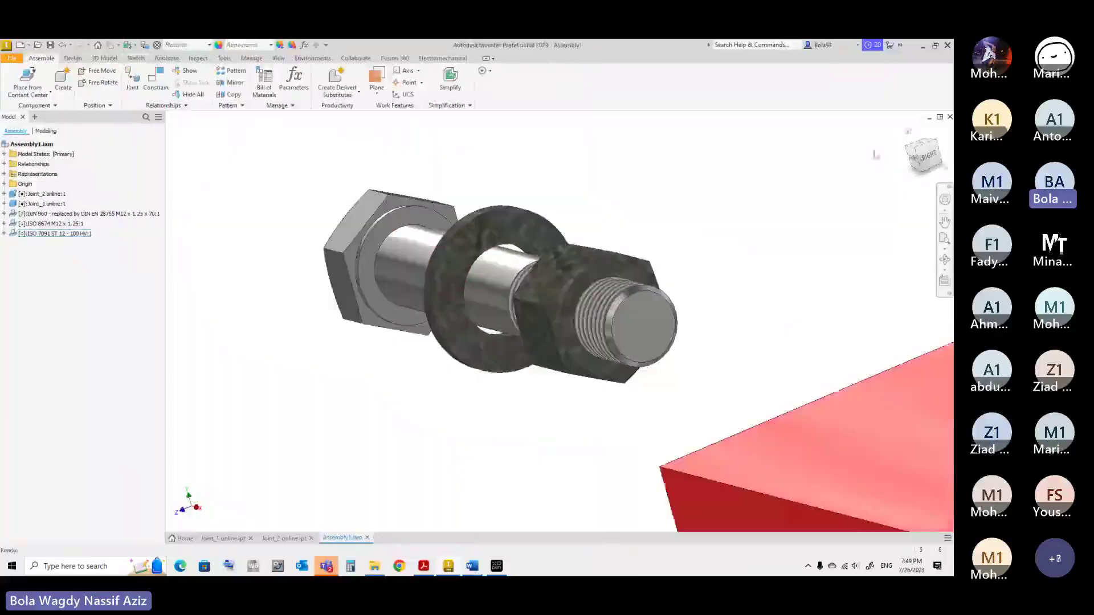
left_click(908, 131)
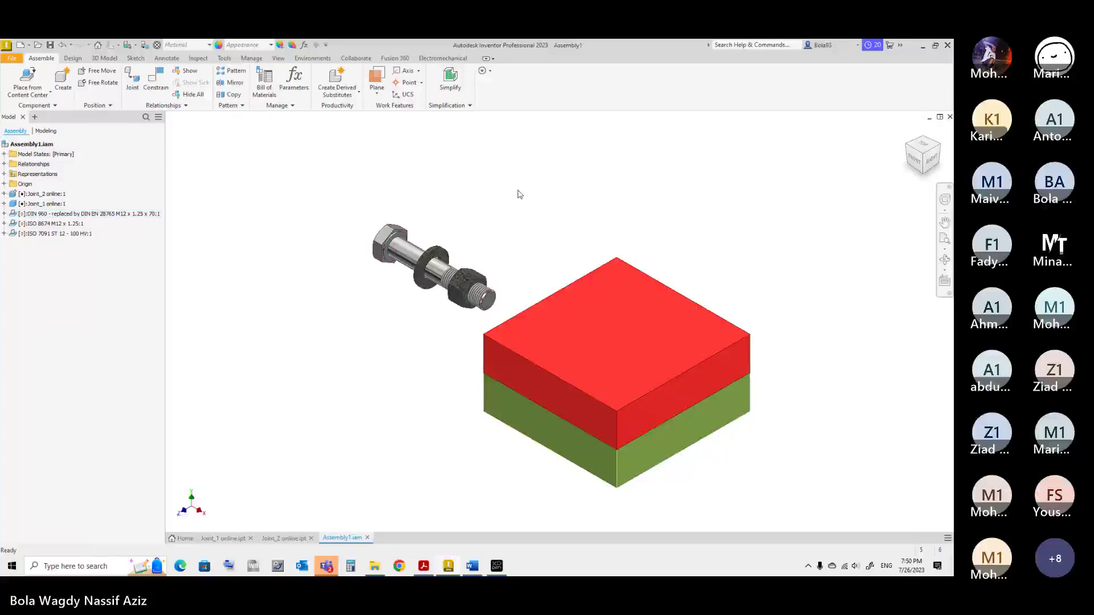
scroll(419, 241, "up", 3)
scroll(419, 241, "up", 2)
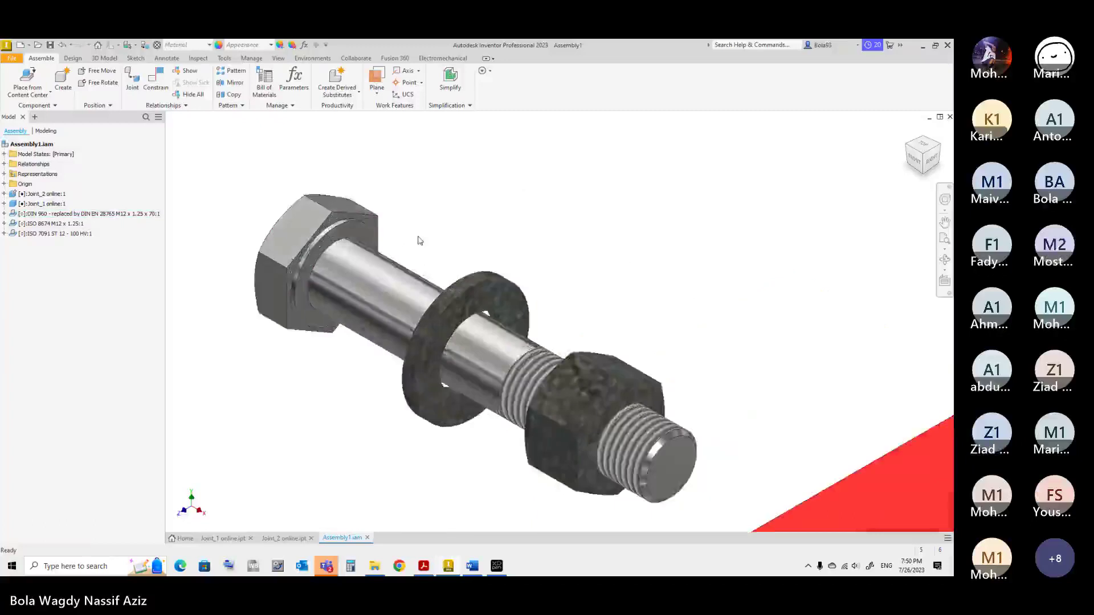
scroll(418, 240, "down", 1)
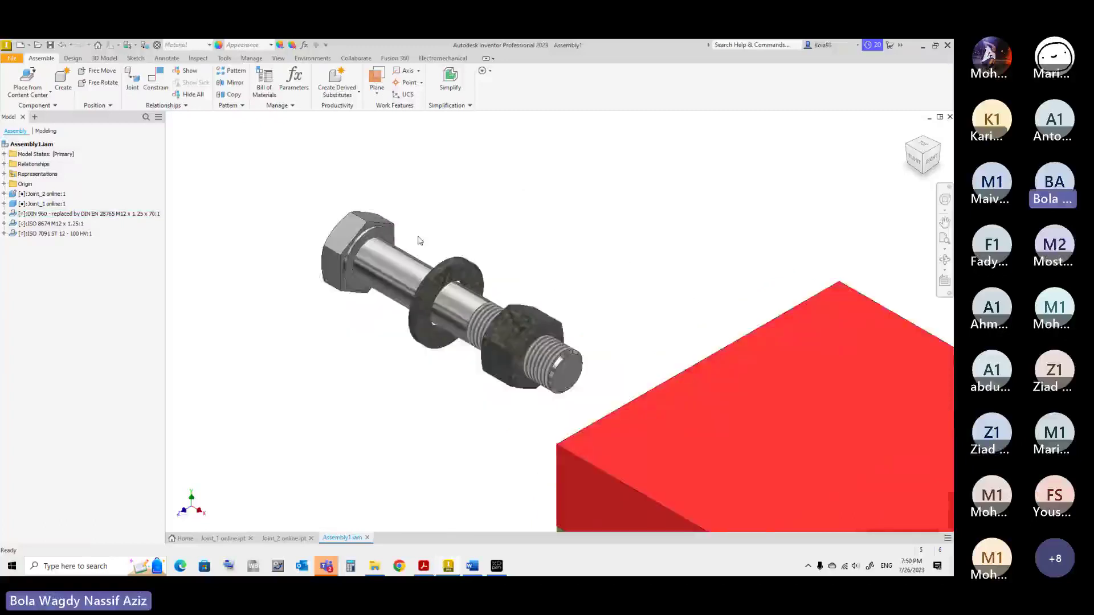
scroll(419, 240, "down", 3)
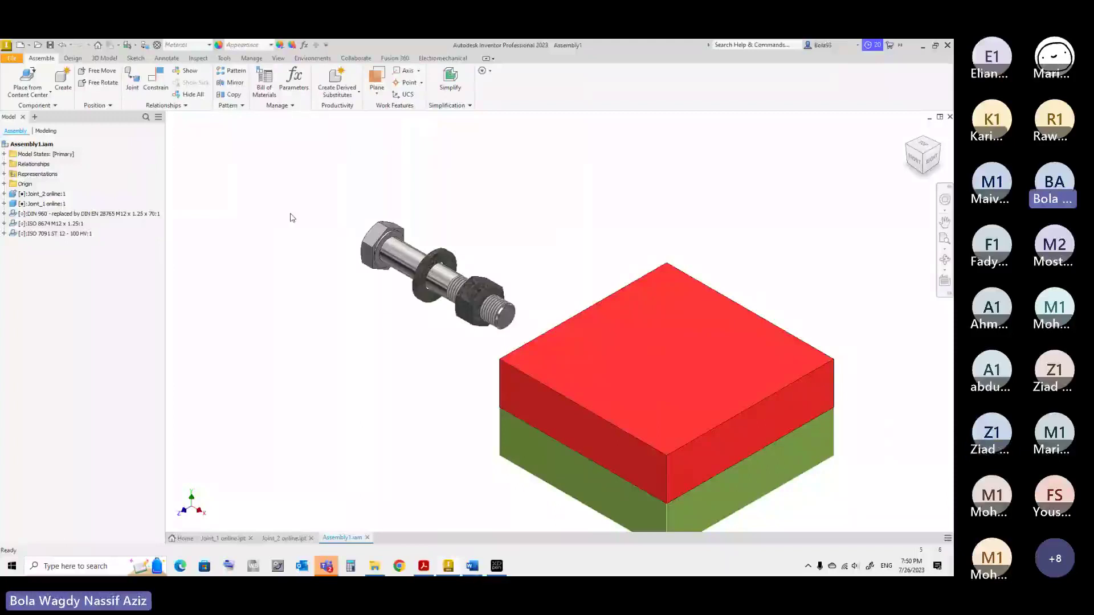
Move the nut, bolt and washer apart so that they no longer overlap beside the plates
left_click(472, 298)
left_click_drag(472, 299, 552, 228)
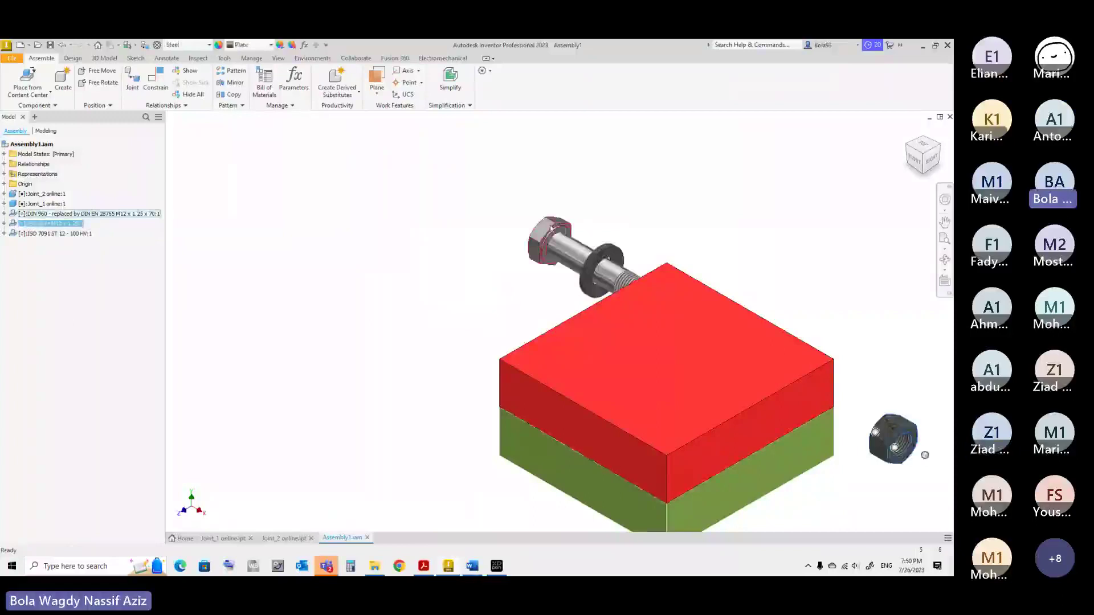
left_click_drag(602, 271, 679, 353)
left_click(453, 219)
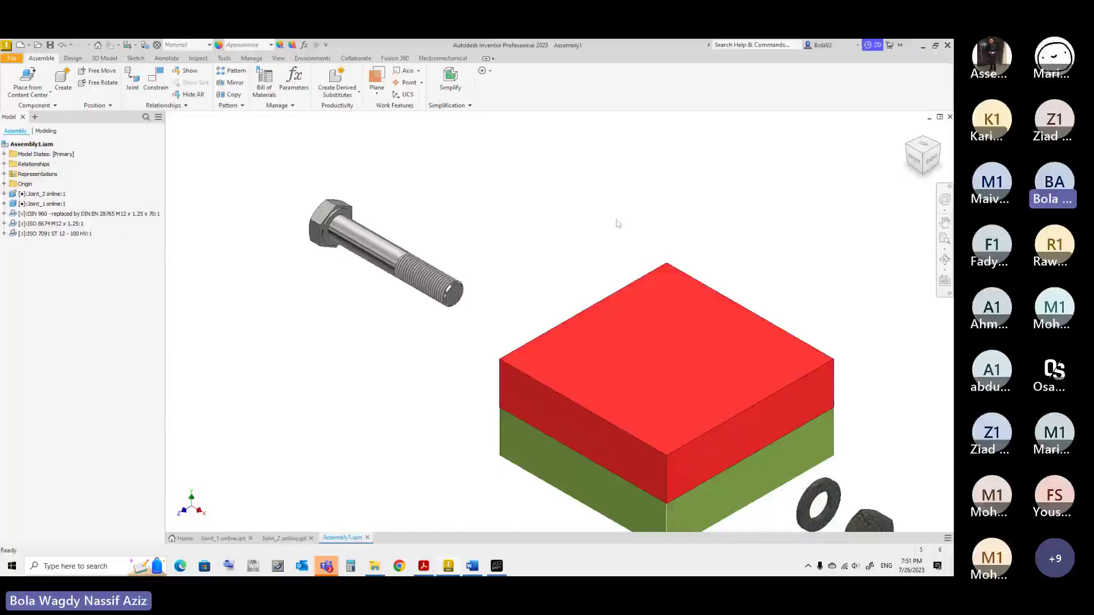
Reposition the washer and nut beside the plates so that each is clear of the other
scroll(593, 224, "up", 1)
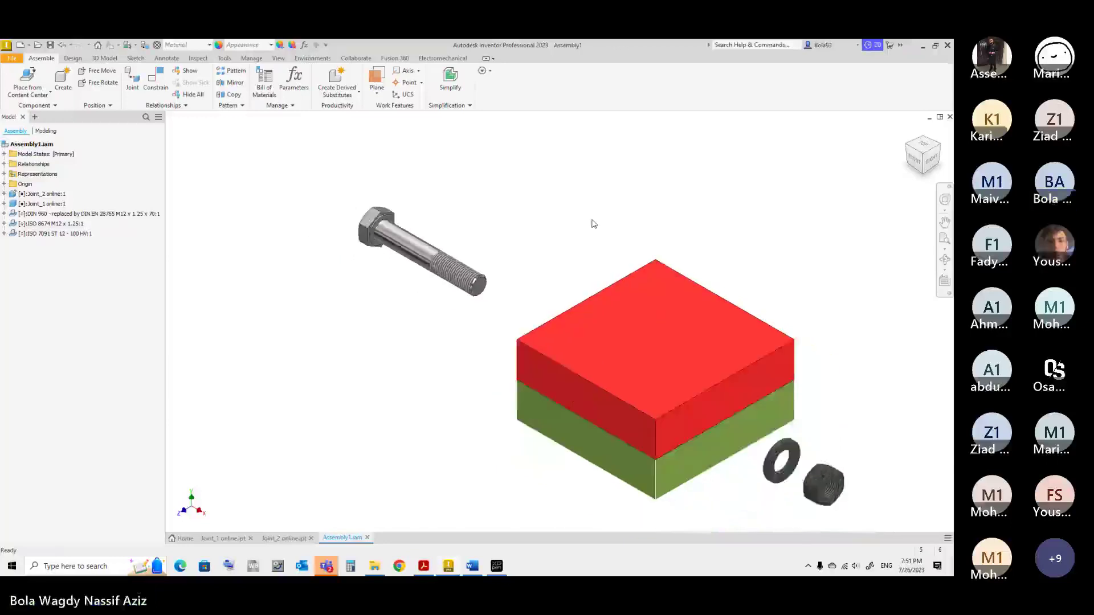
scroll(469, 303, "down", 1)
scroll(470, 302, "up", 3)
left_click_drag(777, 429, 875, 476)
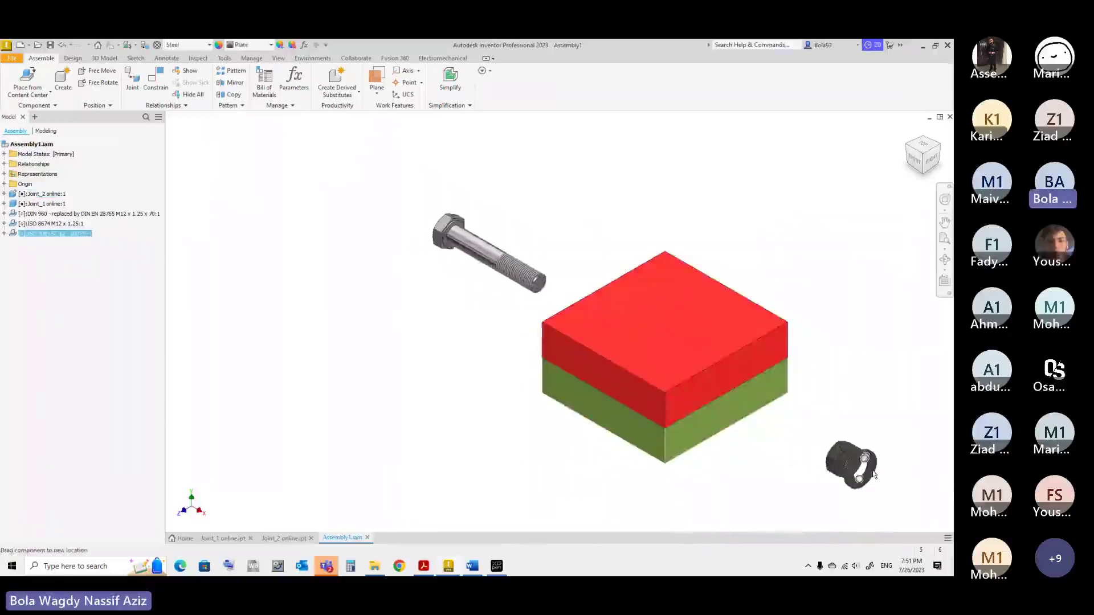
scroll(547, 288, "down", 3)
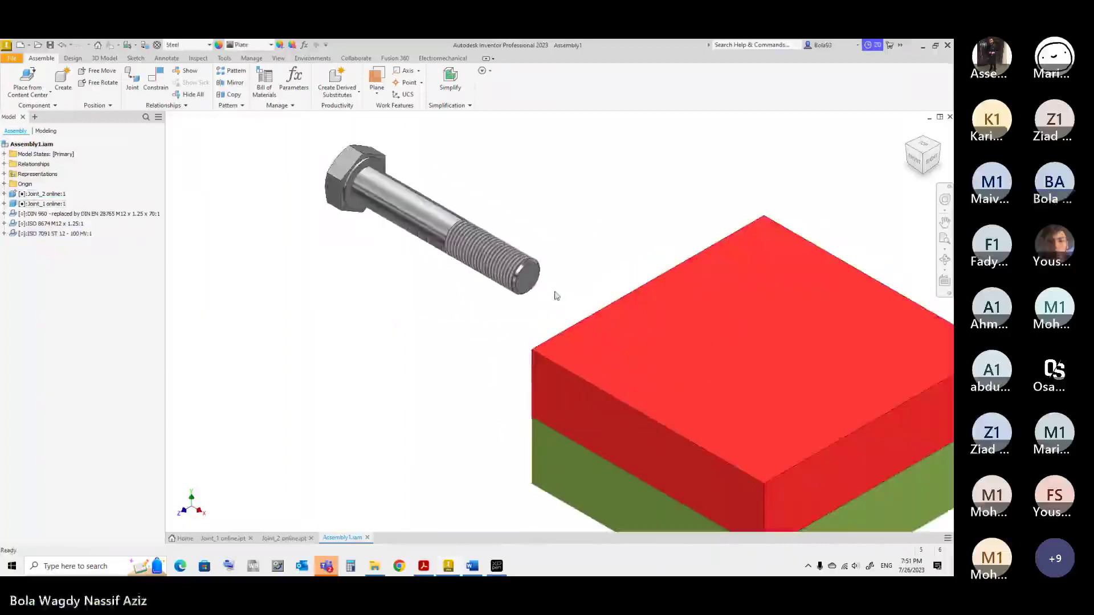
scroll(462, 272, "up", 3)
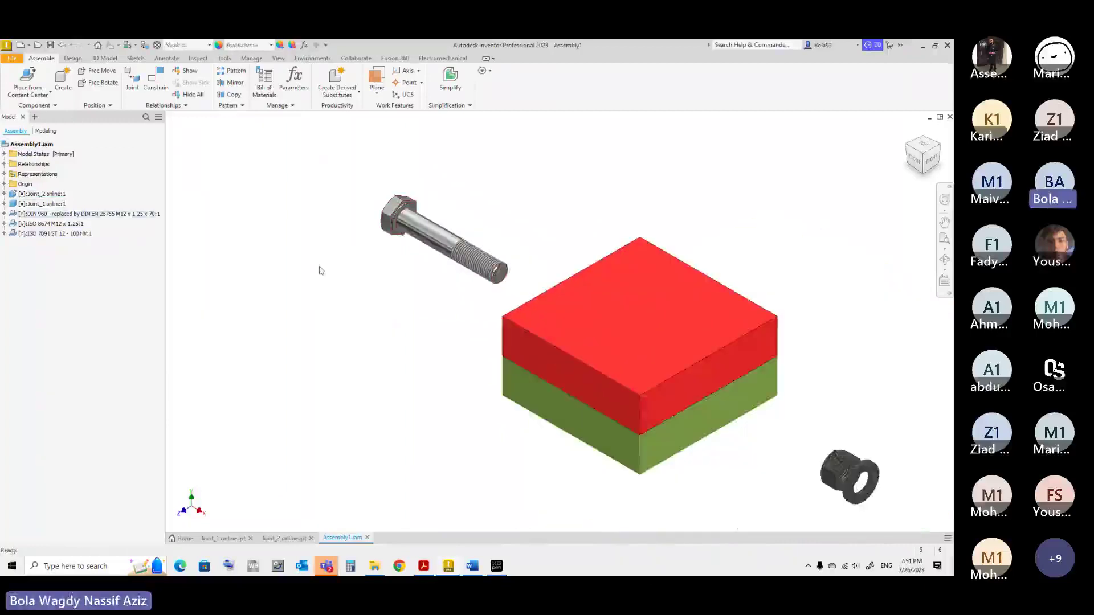
left_click_drag(834, 453, 784, 394)
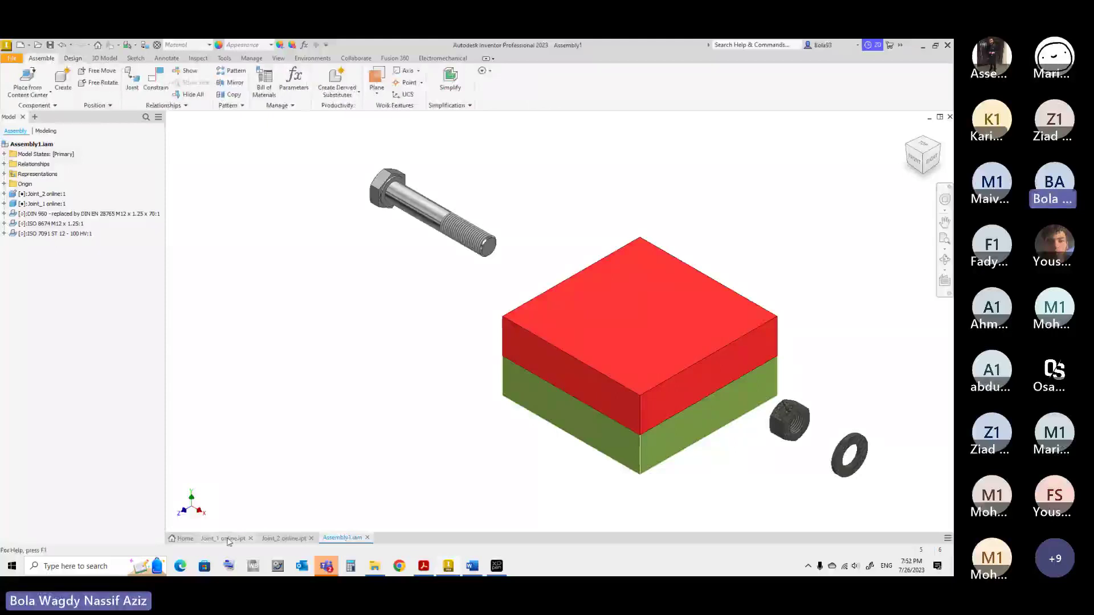
Add a simple 14 mm hole through both plates, located from two adjacent edges near the front corner of the red plate's top face
mouse_move(228, 541)
left_click(73, 58)
left_click(104, 58)
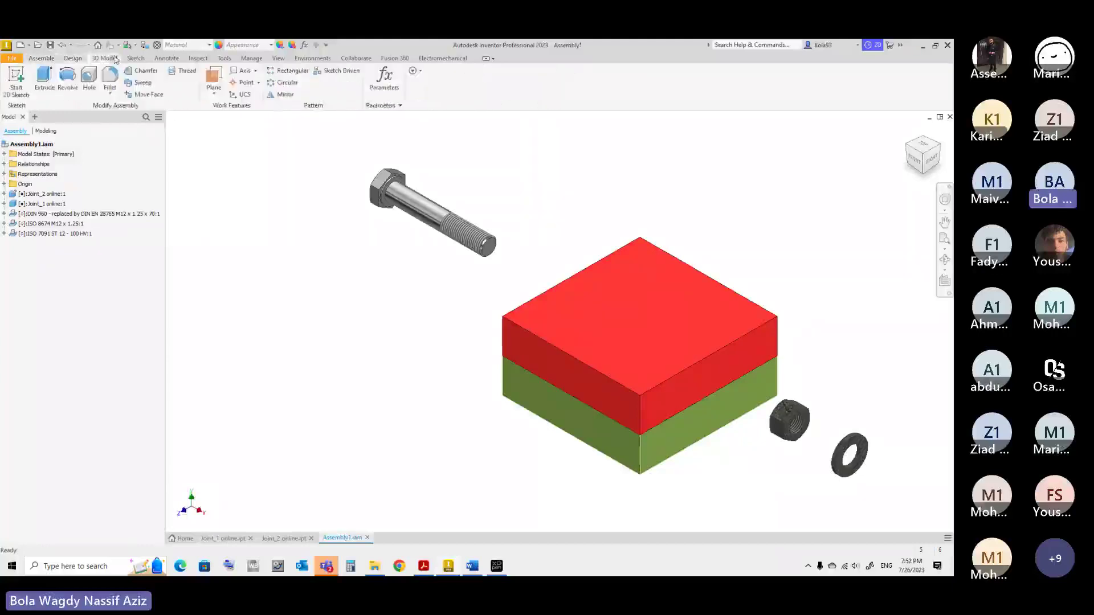
left_click(88, 76)
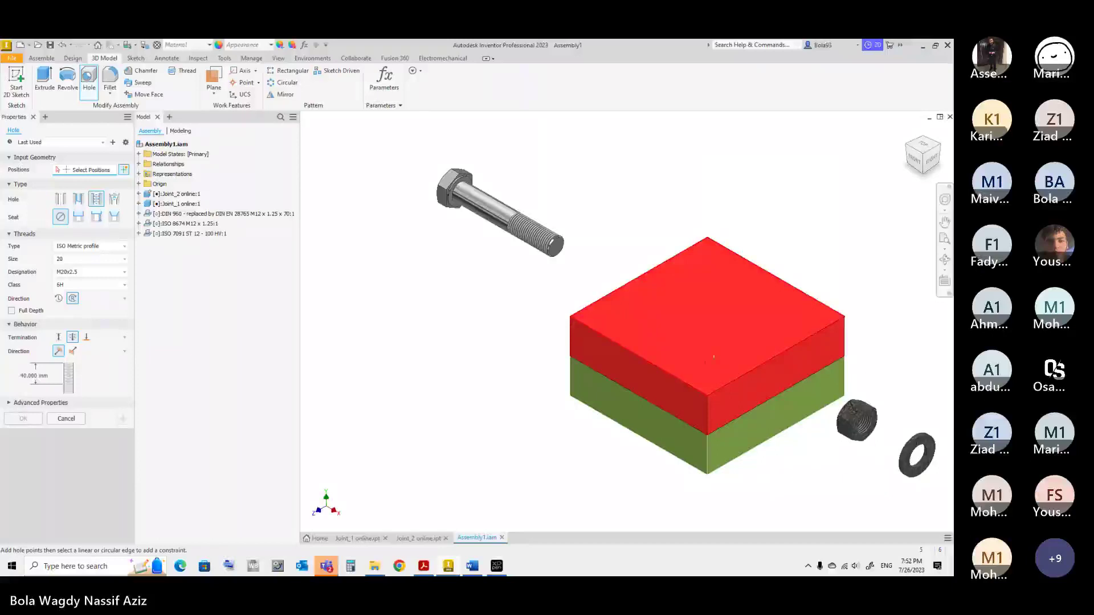
left_click(720, 360)
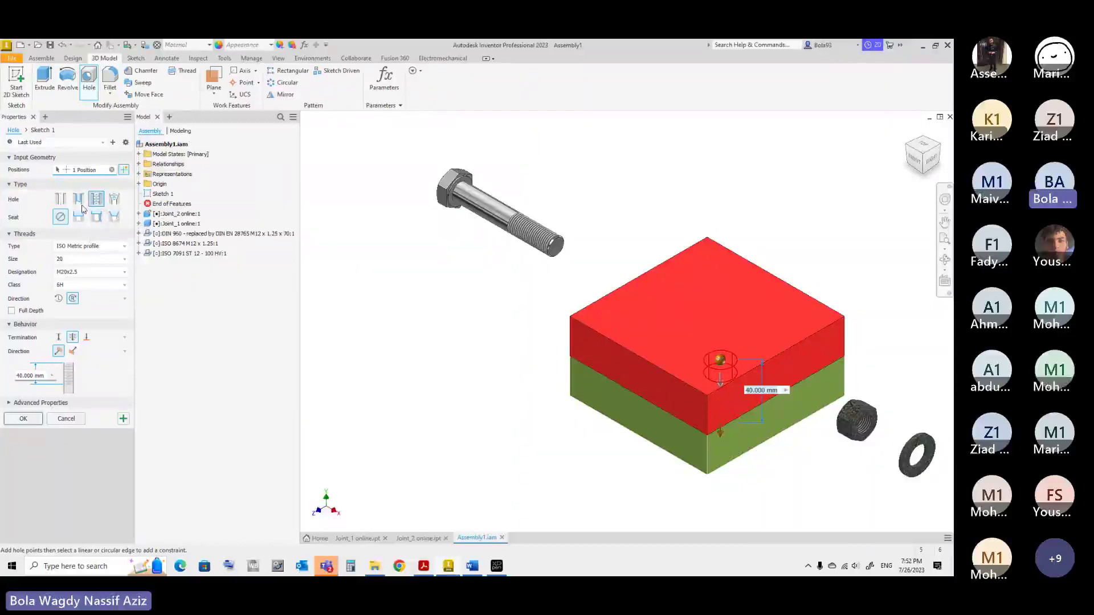
left_click(60, 199)
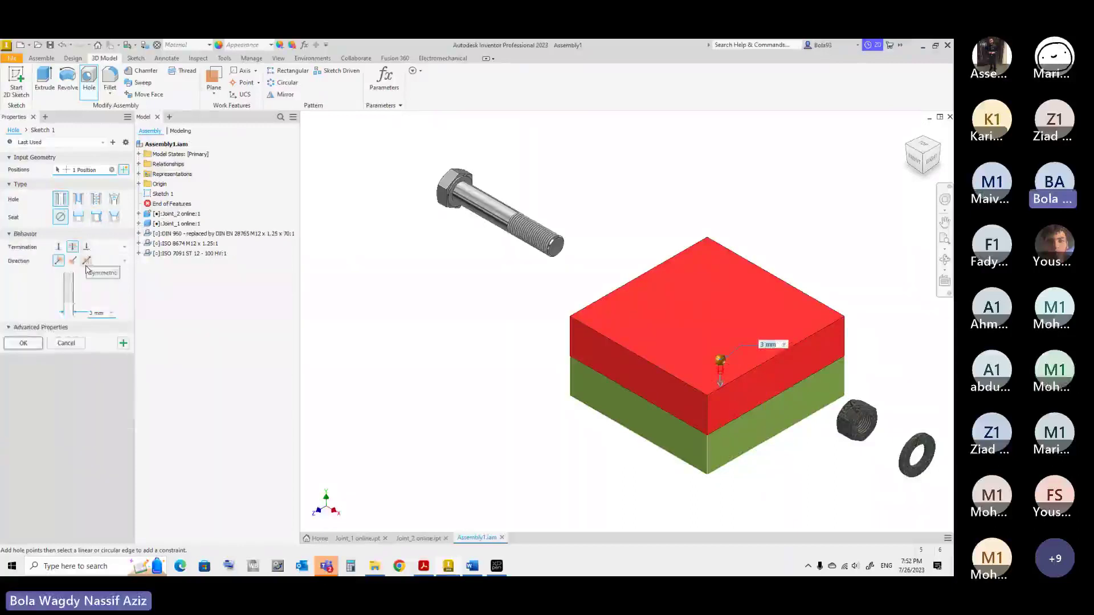
type("14")
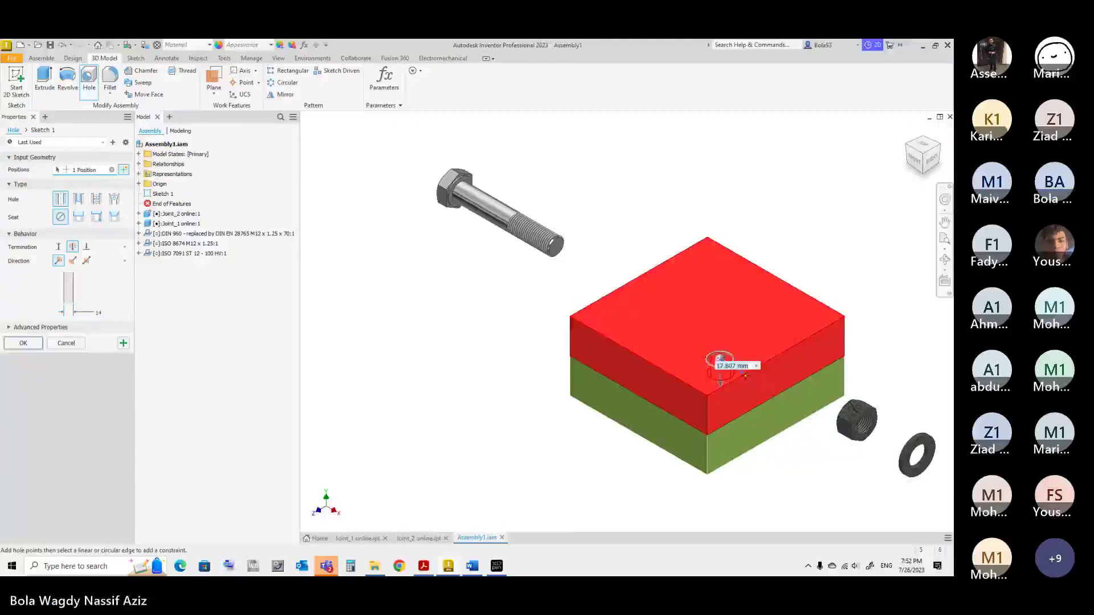
left_click(710, 356)
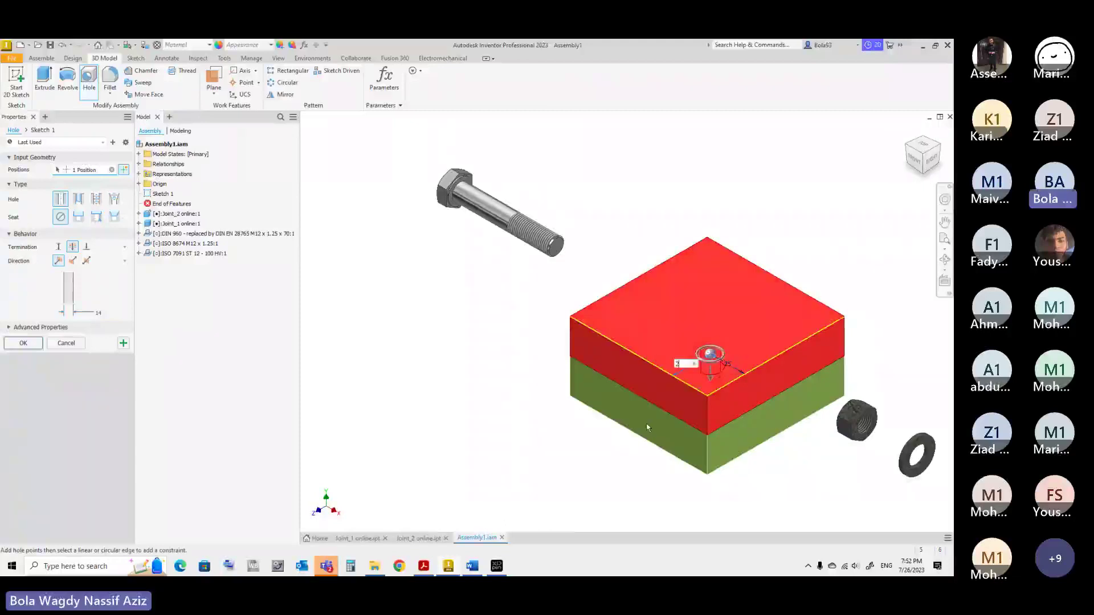
key("Return")
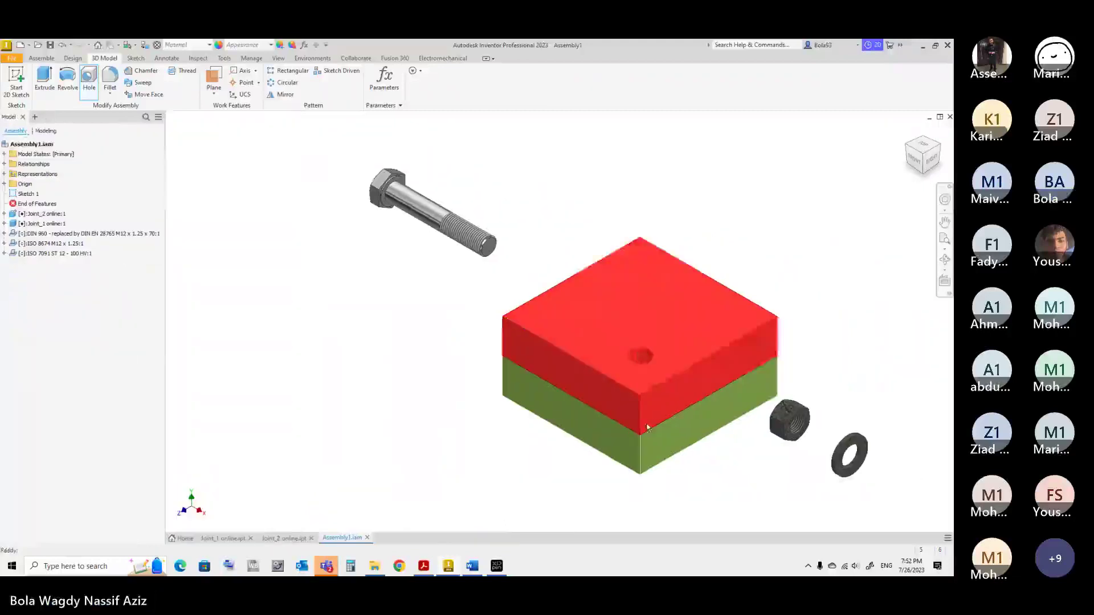
Mate the bolt's axis to the axis of the hole in the plates with zero offset
key("Page_Up")
key("F6")
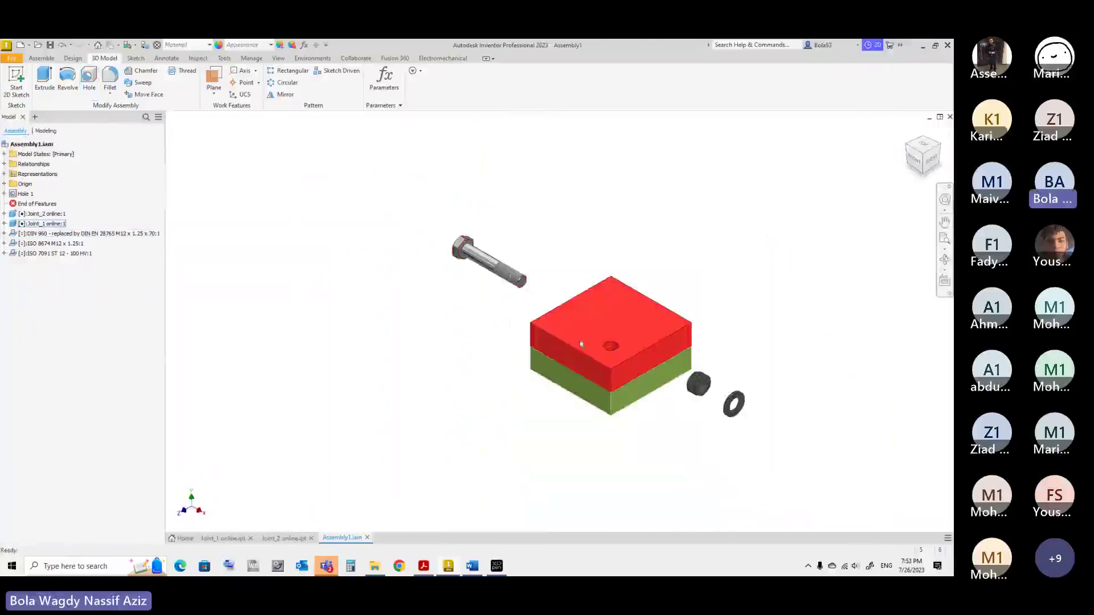
scroll(605, 351, "up", 5)
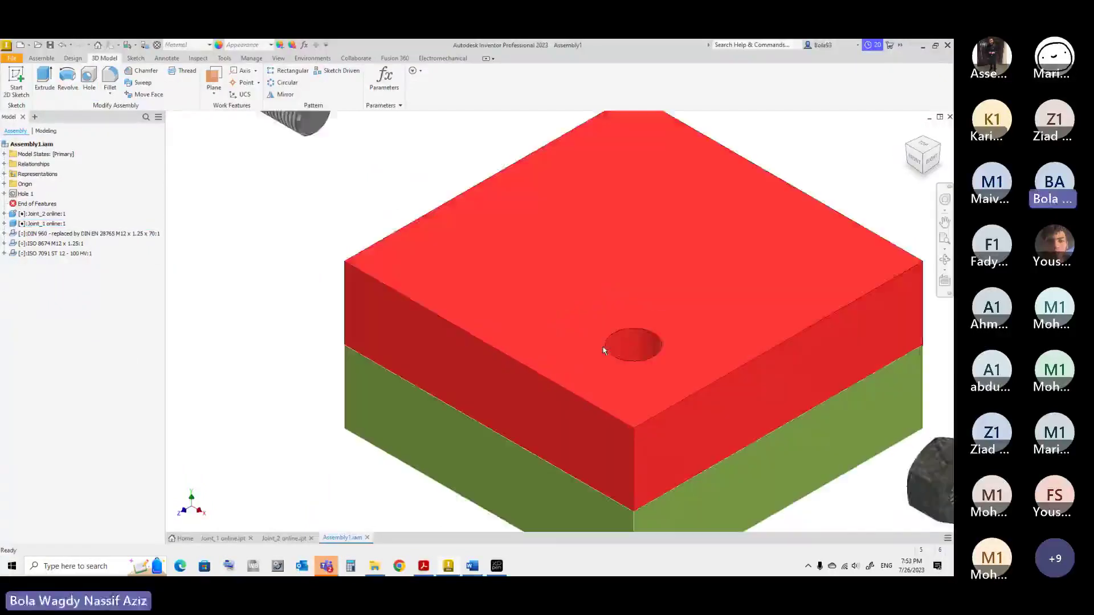
key("F6")
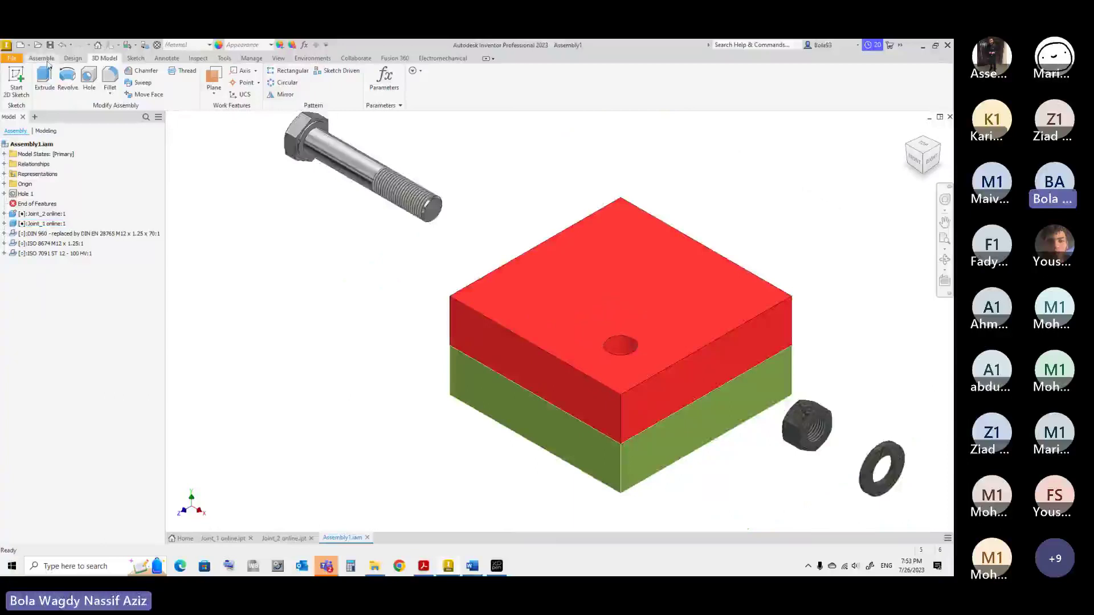
left_click(42, 58)
left_click(156, 80)
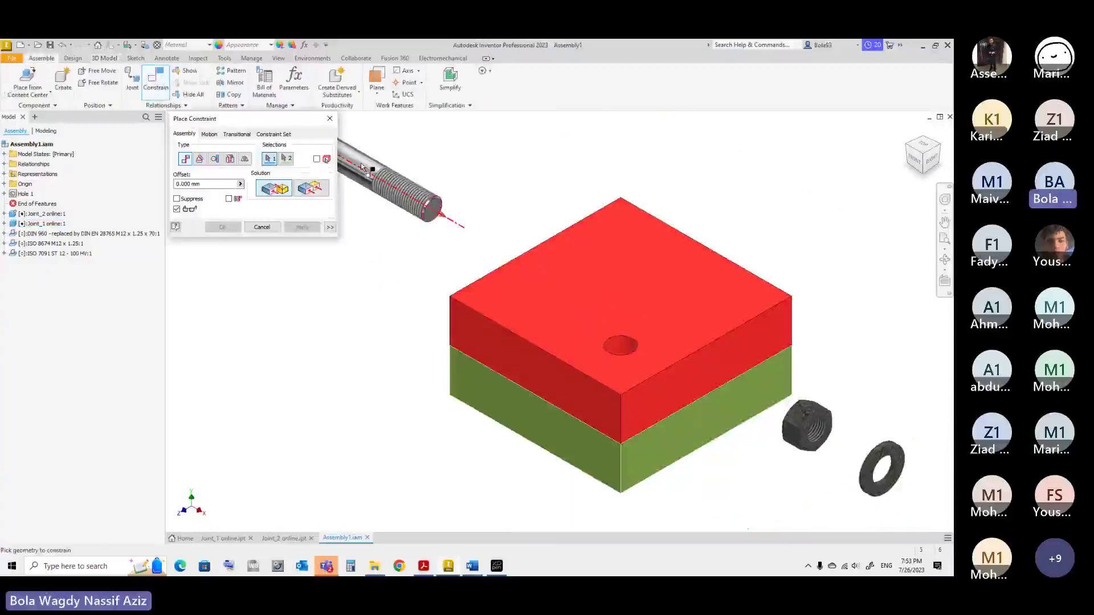
left_click(361, 163)
scroll(487, 189, "down", 4)
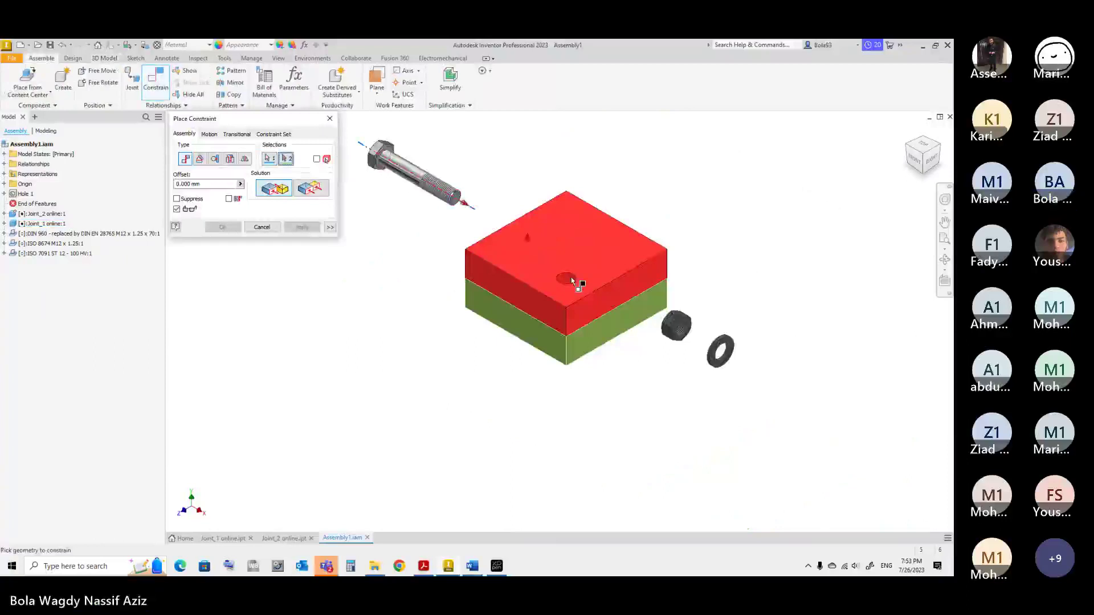
scroll(570, 279, "up", 3)
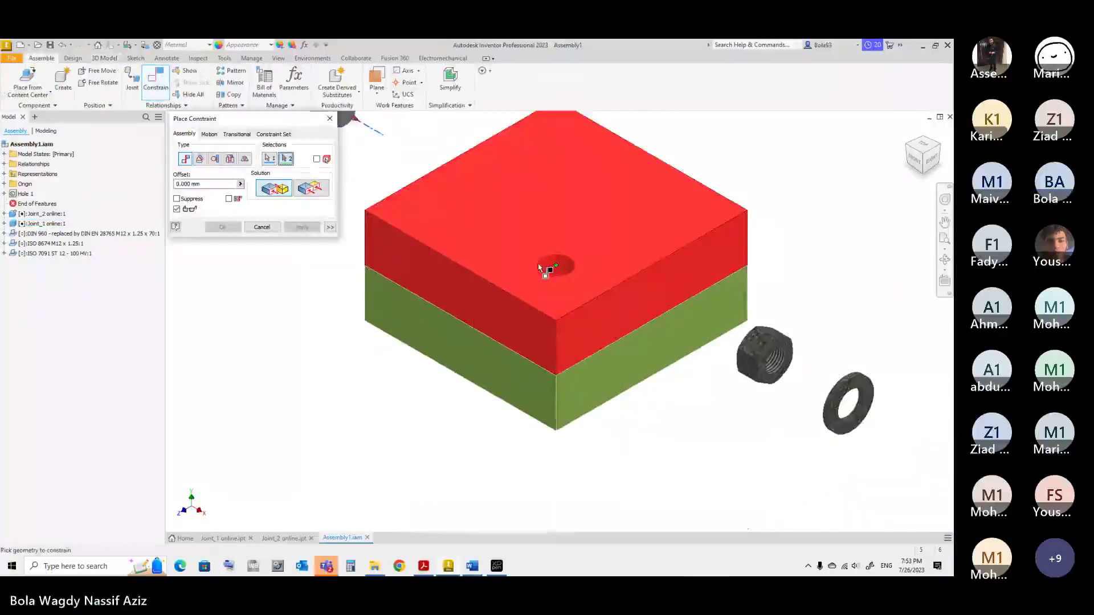
left_click(555, 263)
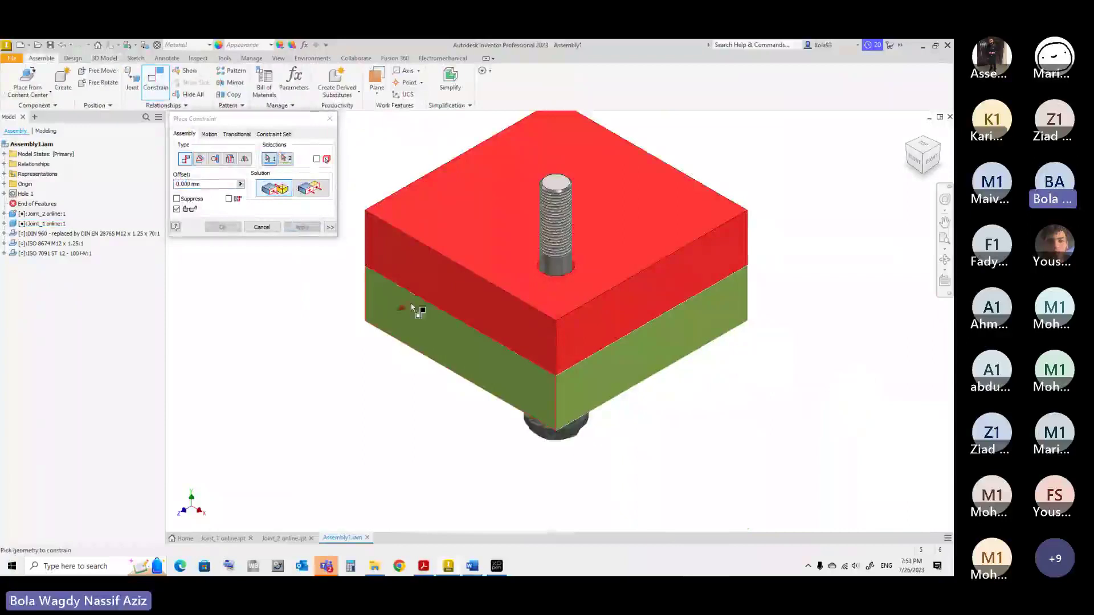
left_click(262, 227)
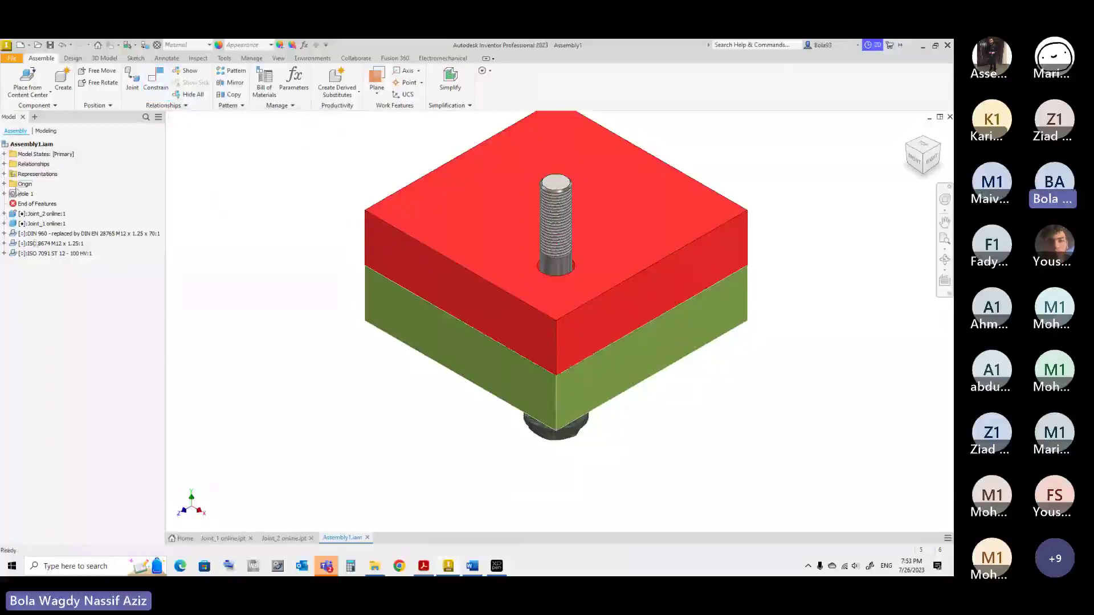
Try to turn the bolt head-up with Free Rotate, and undo the rotation
left_click_drag(561, 217, 593, 179)
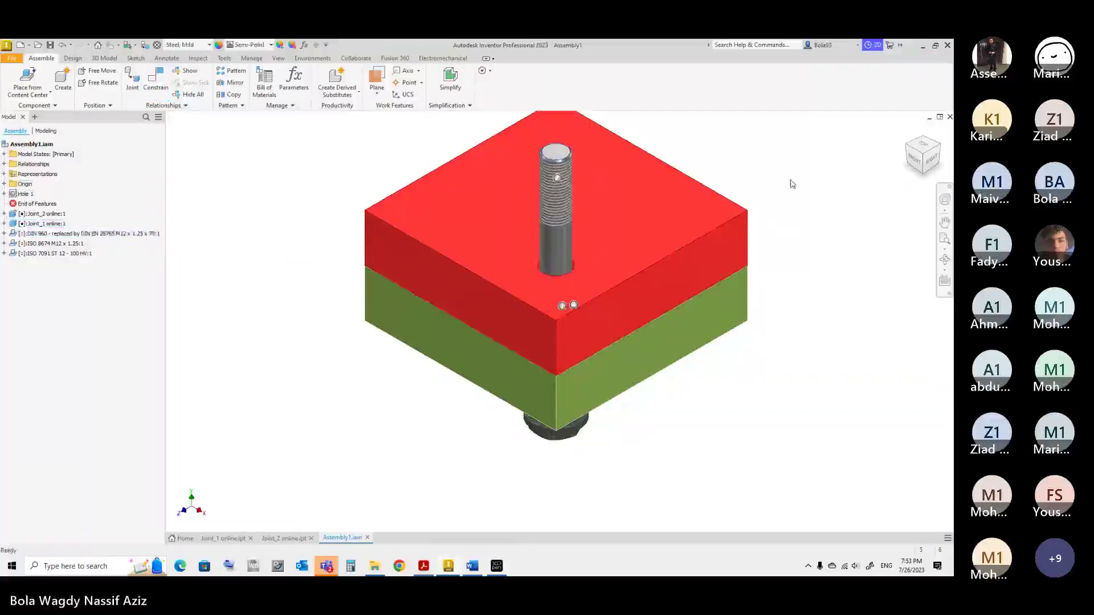
right_click(558, 190)
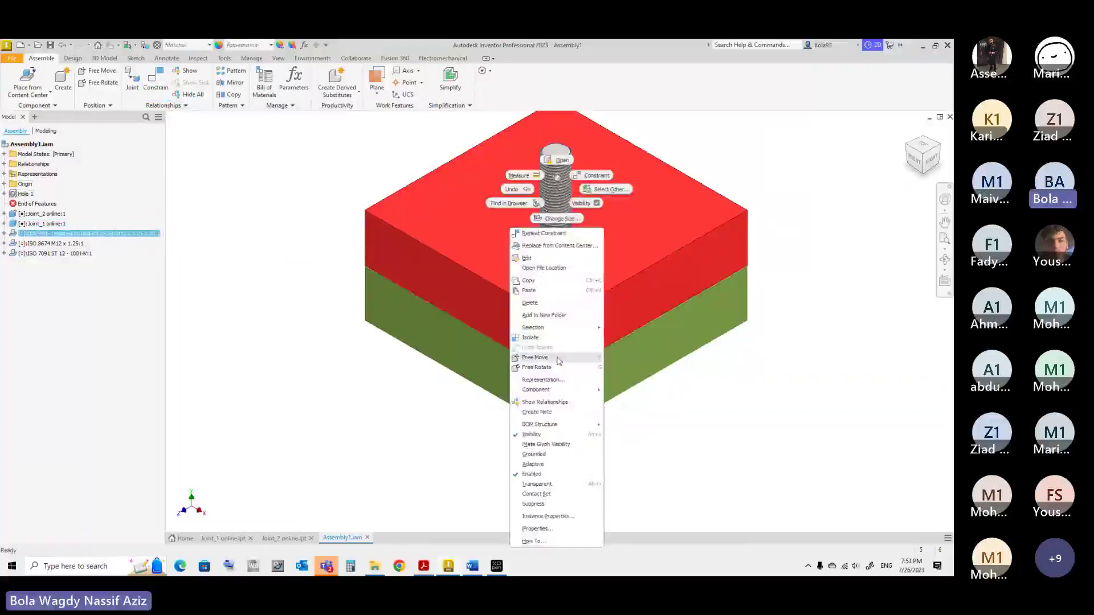
left_click(547, 367)
left_click_drag(555, 290, 608, 228)
key("Escape")
left_click(592, 229)
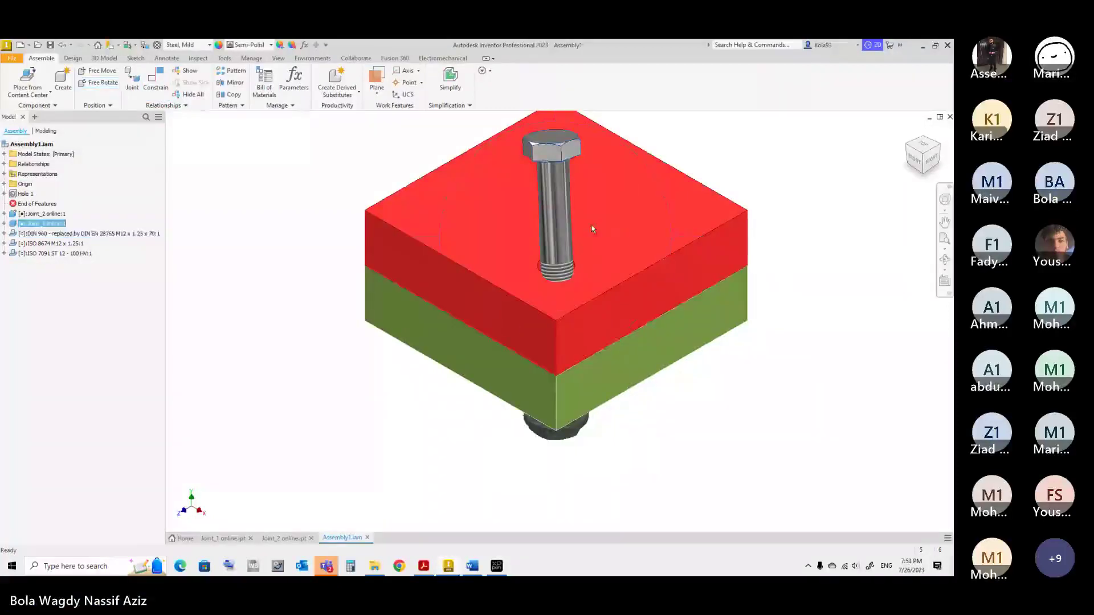
key("ctrl+z")
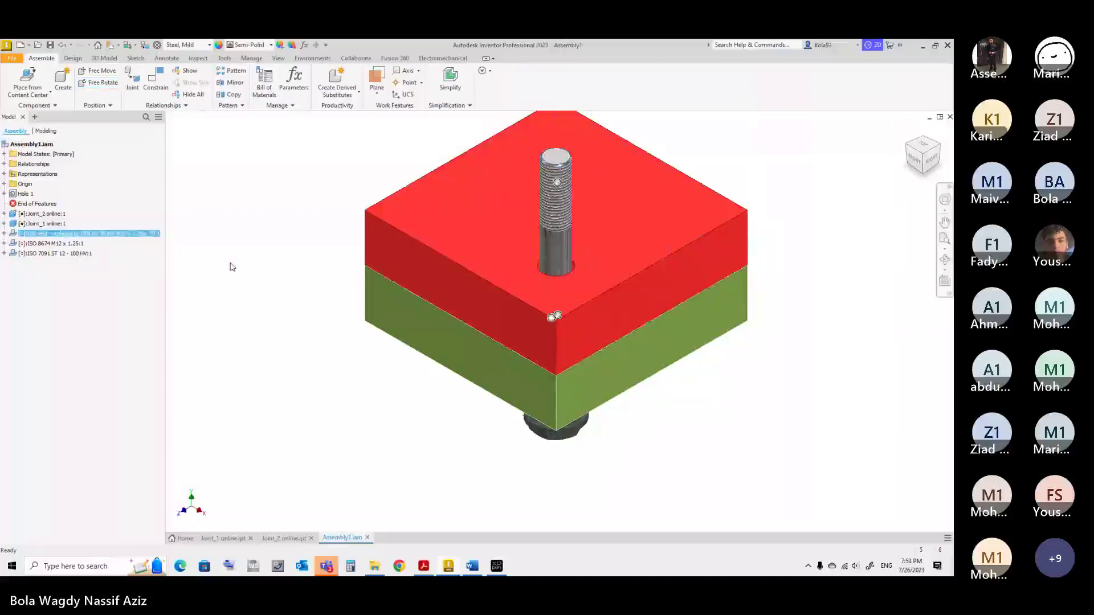
key("Escape")
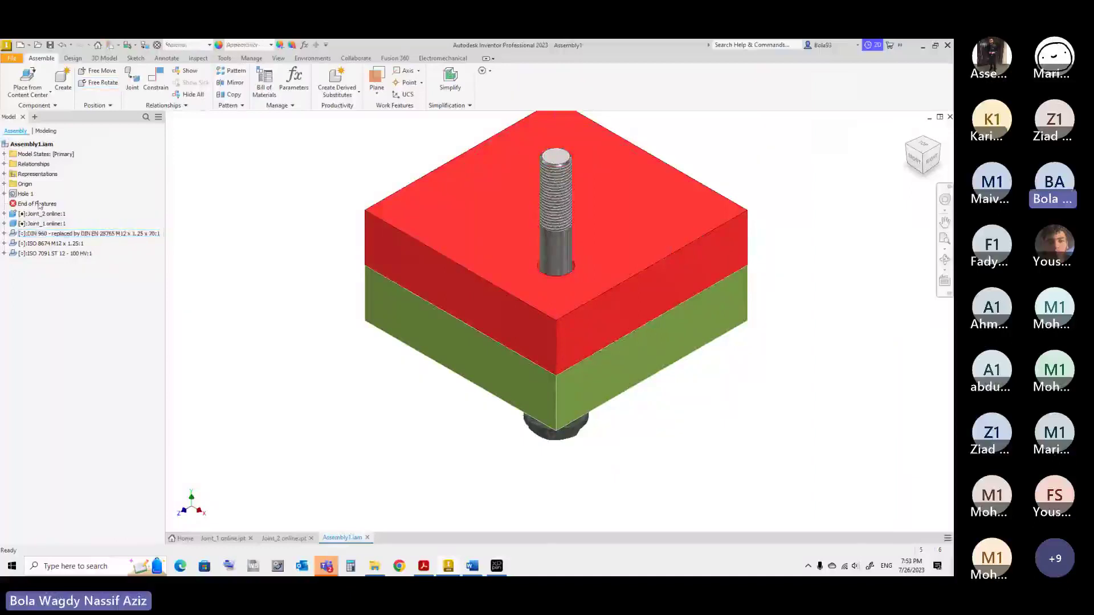
Edit the mate between the bolt and the hole, changing its solution so that the bolt head faces up above the red plate
left_click(4, 164)
left_click(57, 204)
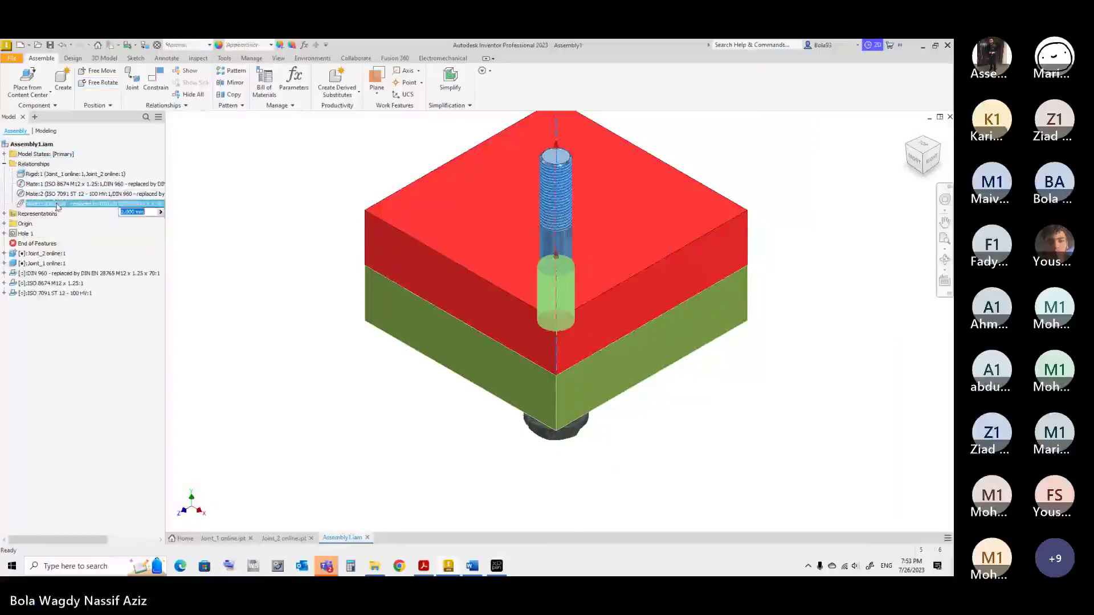
right_click(57, 205)
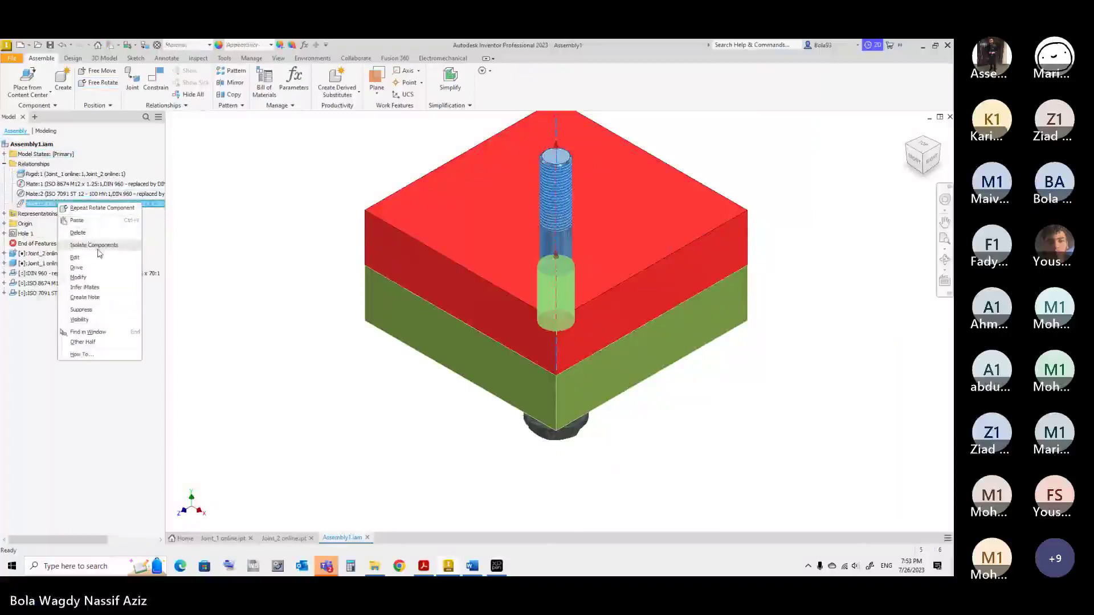
left_click(77, 258)
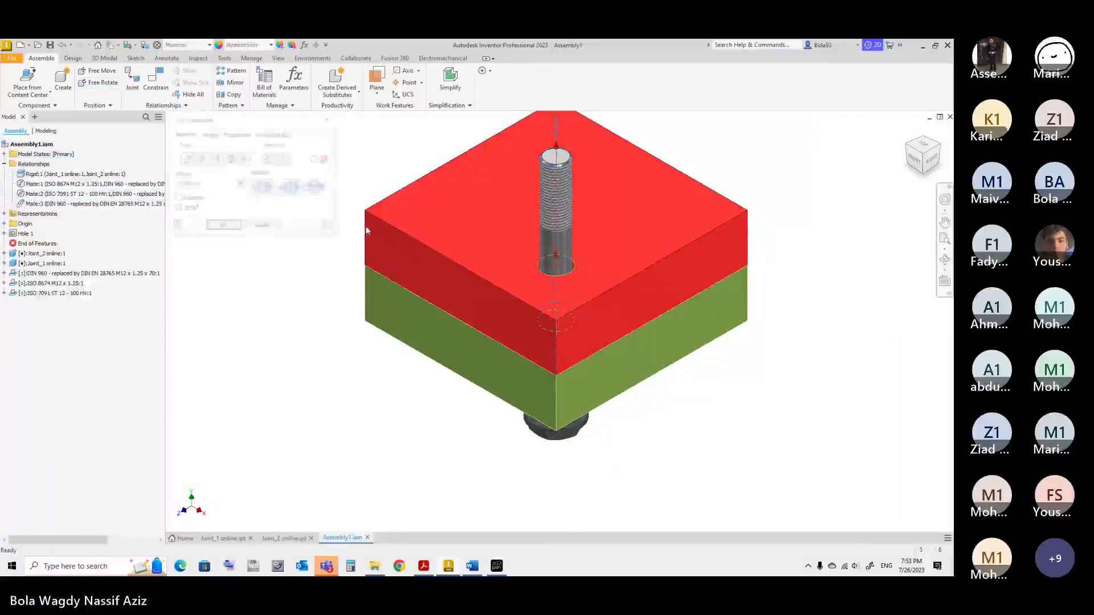
left_click(310, 192)
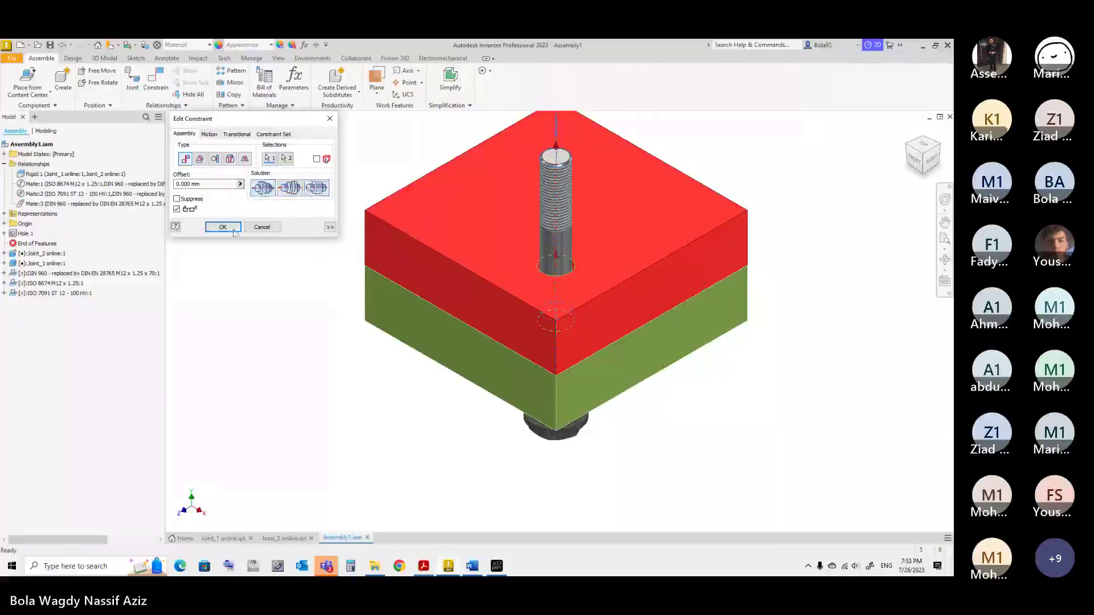
key("Return")
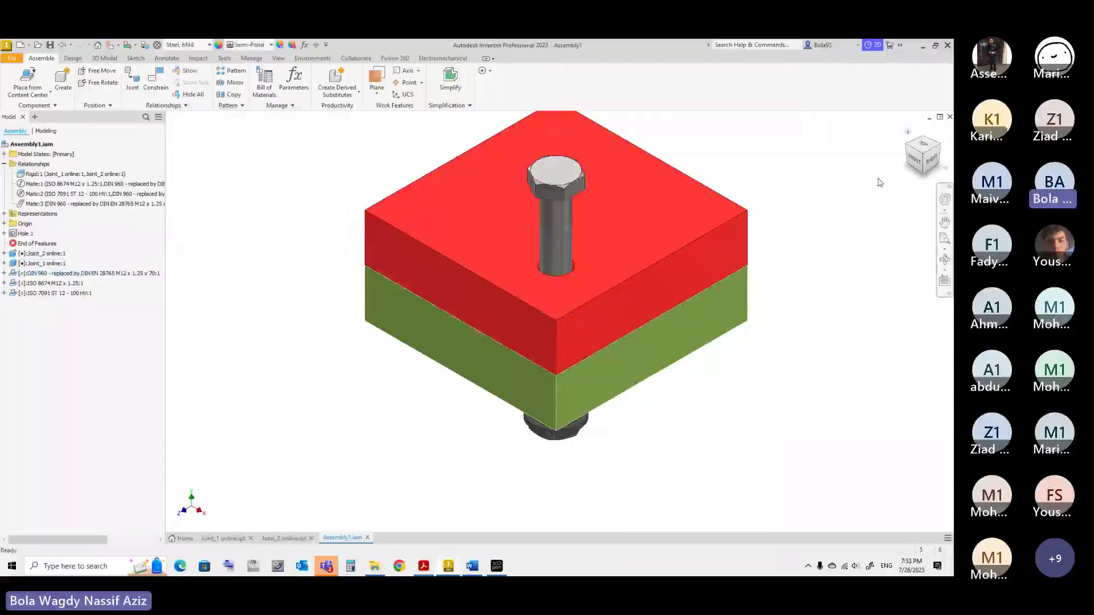
Mate the bearing face under the bolt head to the red plate's top face with zero offset
left_click(923, 163)
left_click(945, 222)
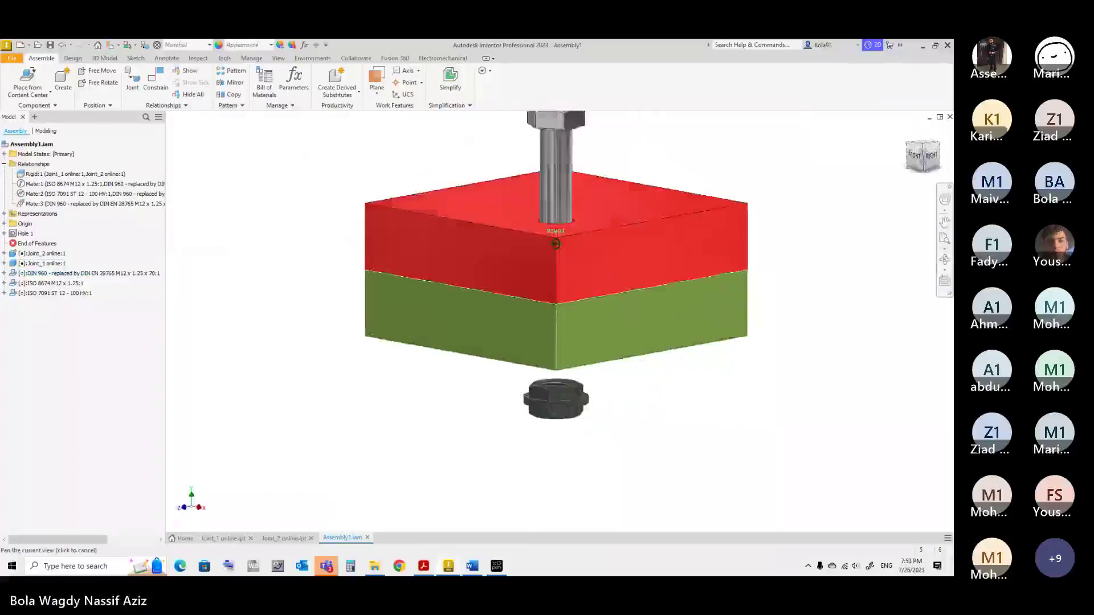
key("Escape")
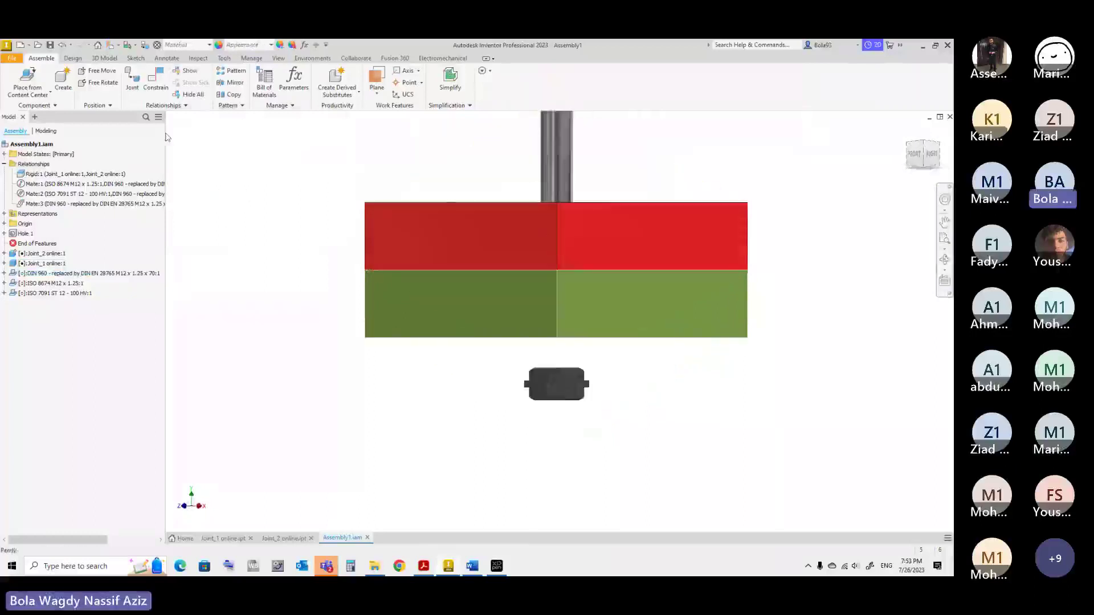
key("c")
left_click(917, 134)
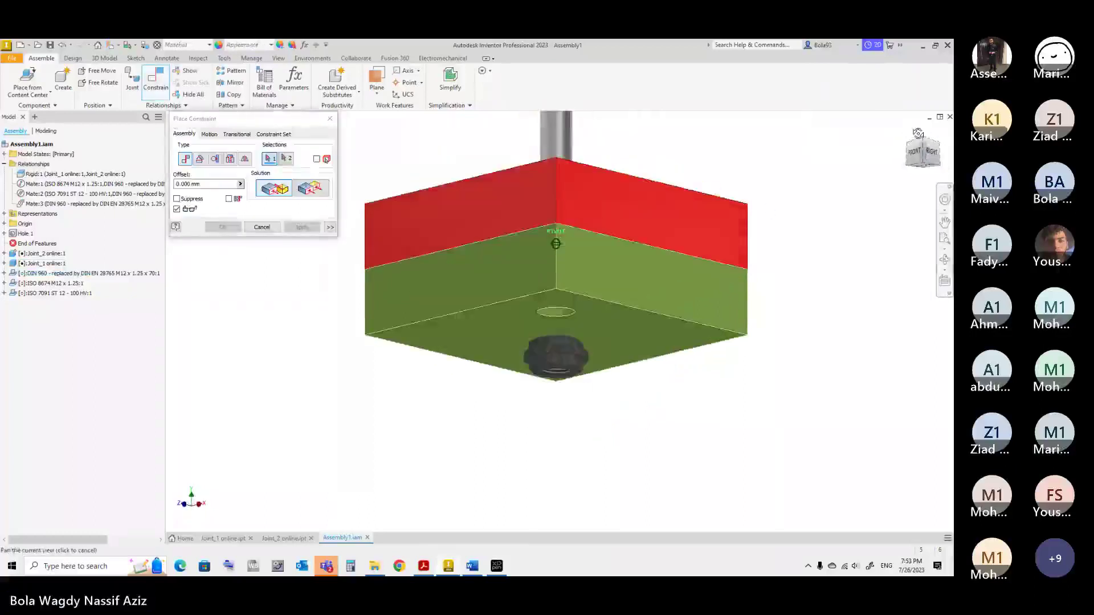
key("F6")
scroll(587, 194, "up", 3)
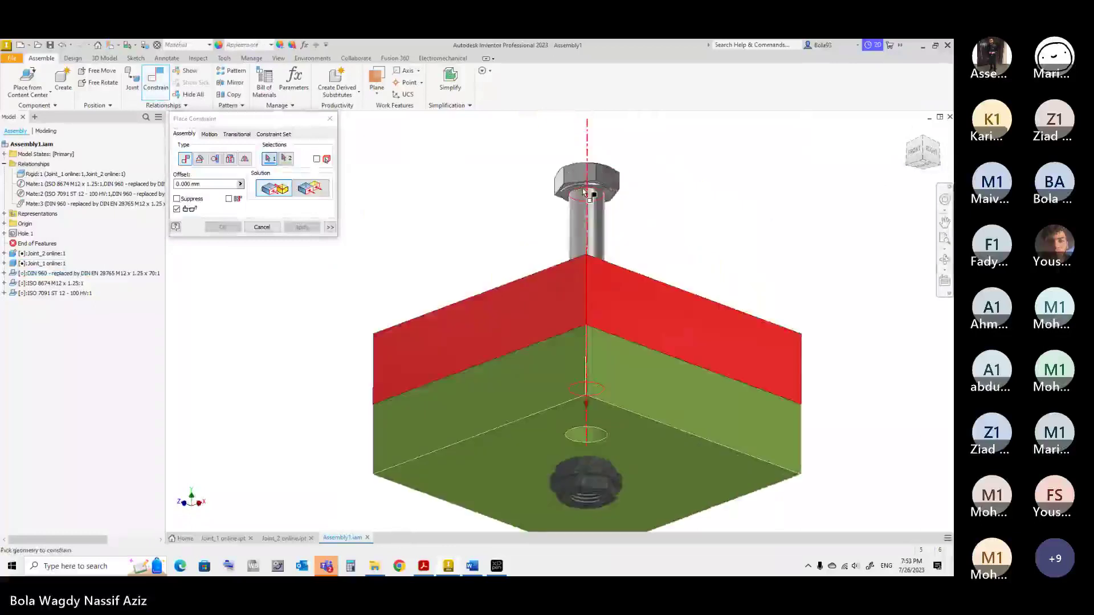
scroll(585, 193, "up", 5)
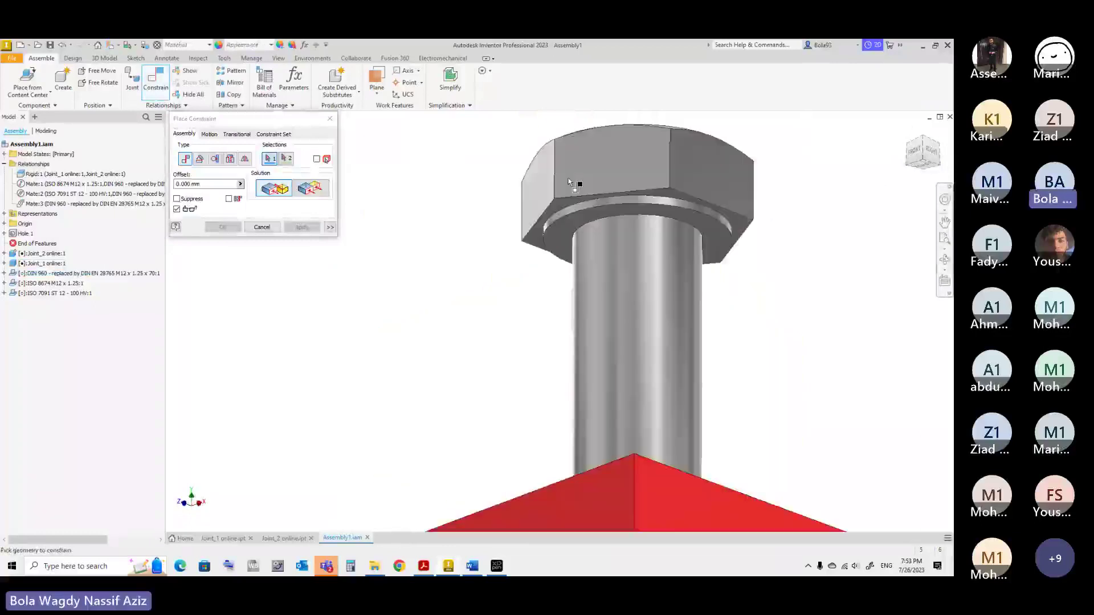
middle_click_drag(572, 183, 559, 321)
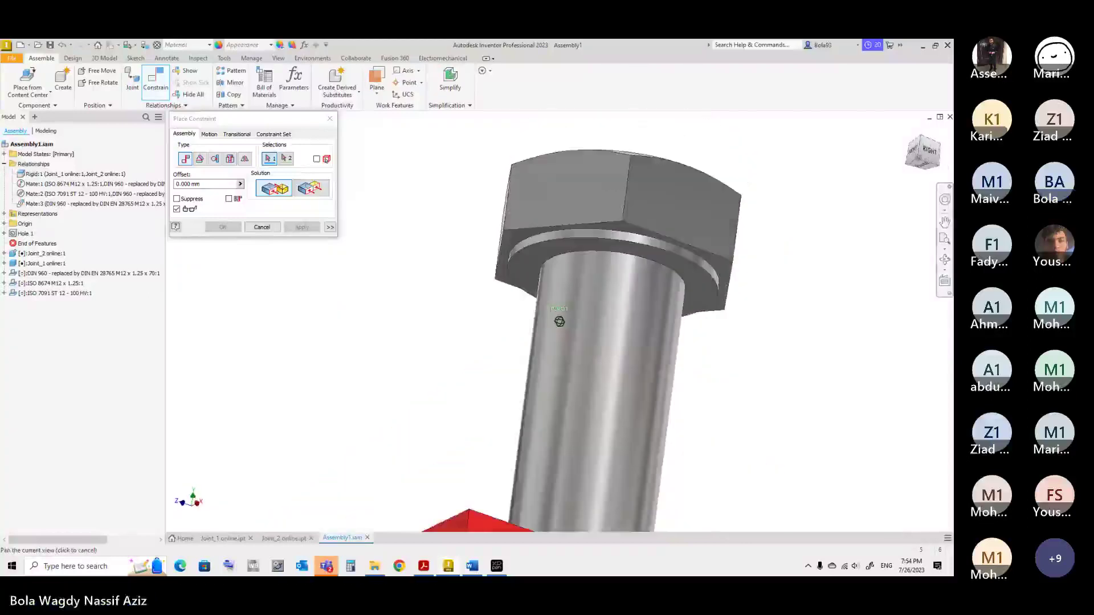
left_click(915, 158)
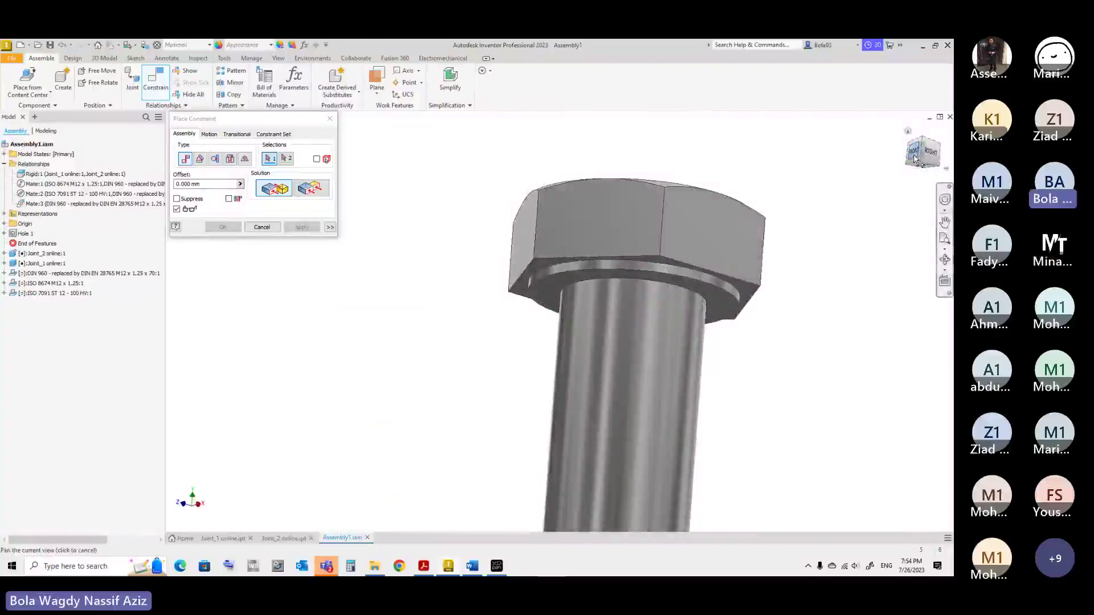
left_click_drag(916, 159, 559, 313)
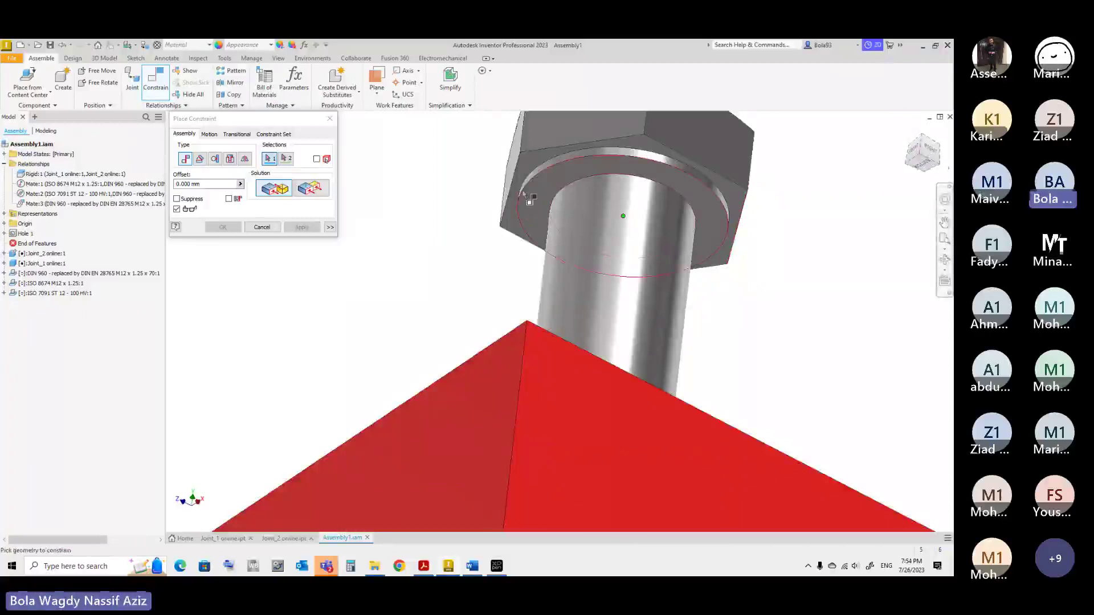
left_click(930, 150)
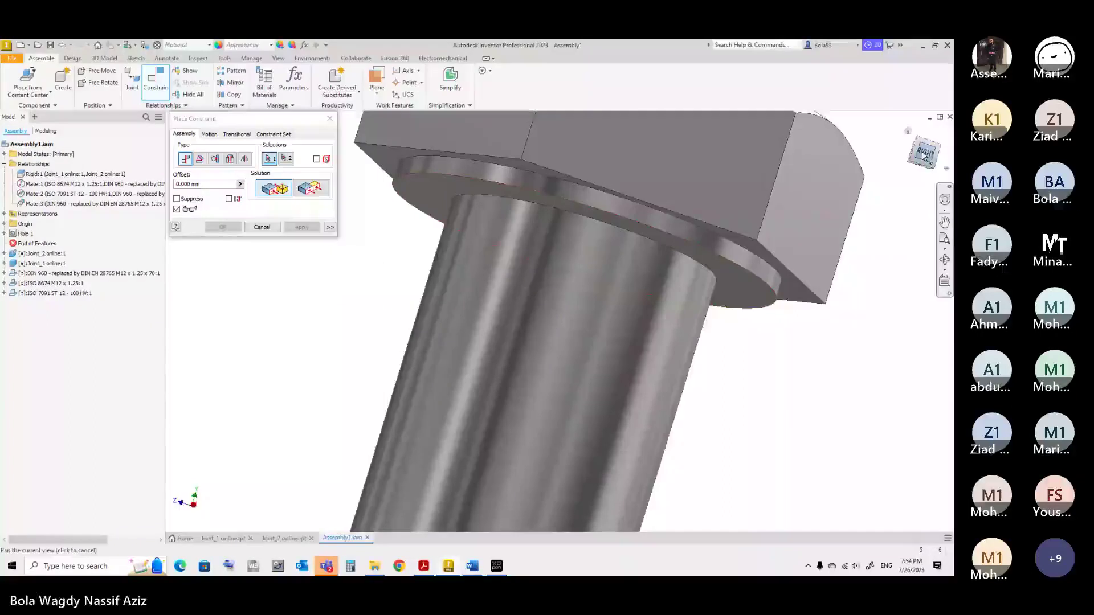
left_click_drag(924, 155, 930, 144)
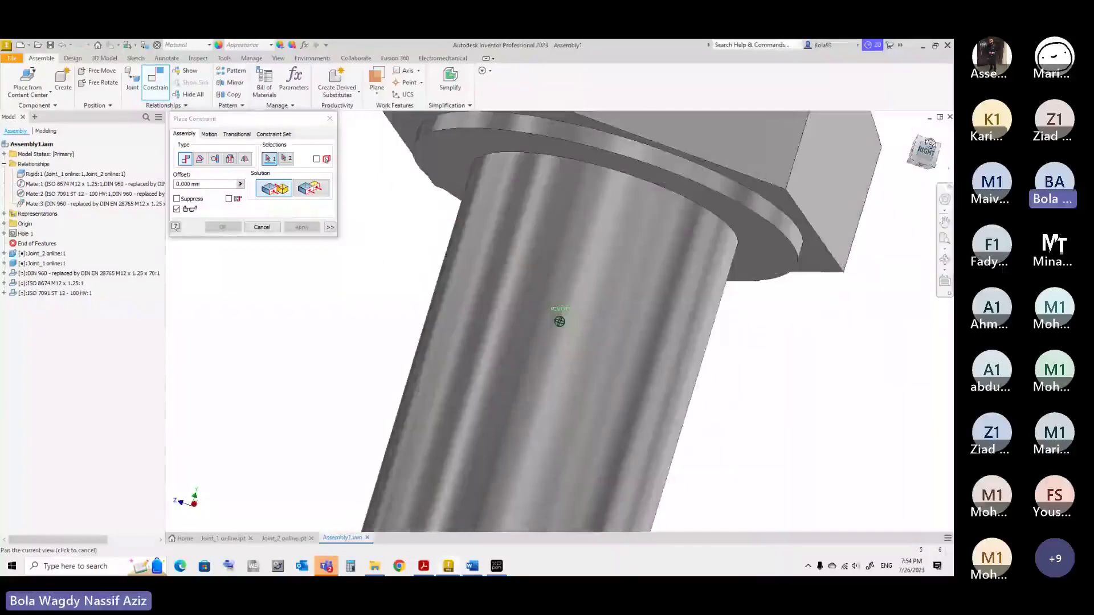
scroll(587, 291, "down", 3)
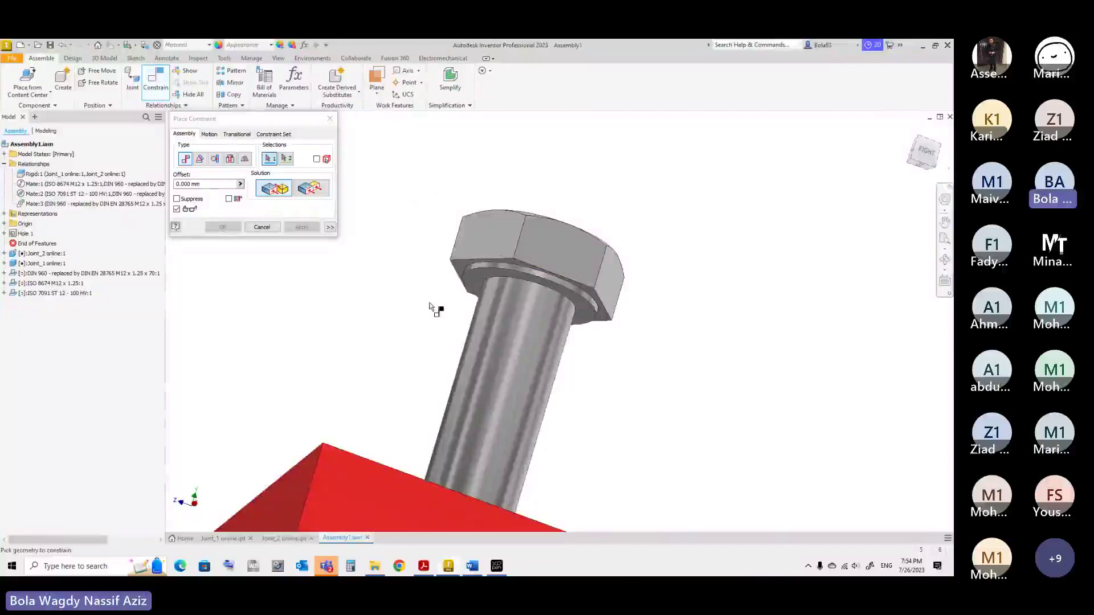
middle_click_drag(547, 317, 560, 322, "shift")
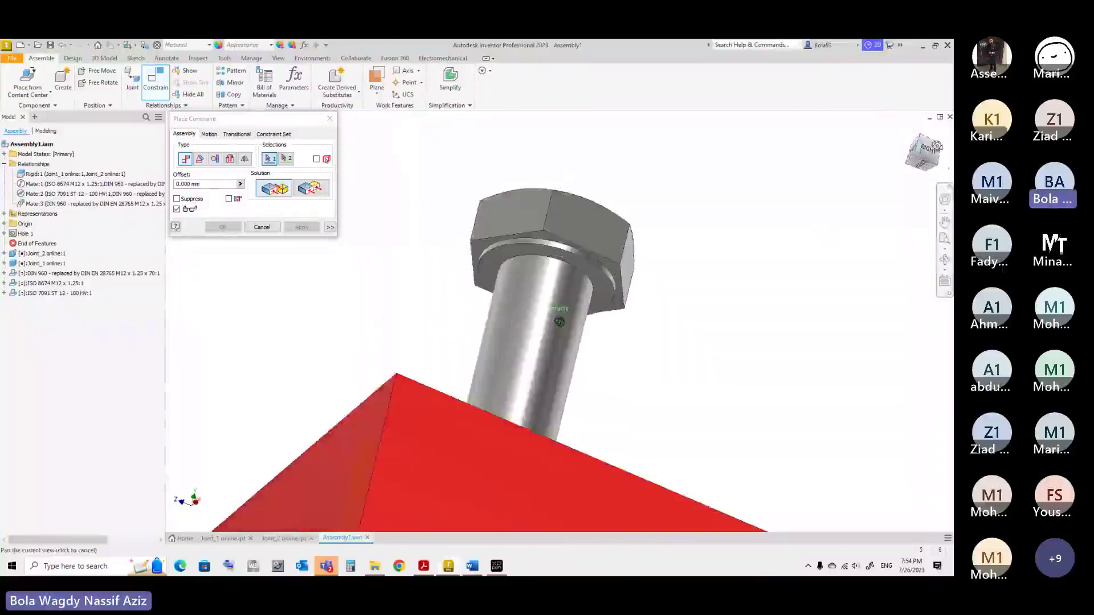
scroll(559, 322, "up", 5)
left_click(513, 262)
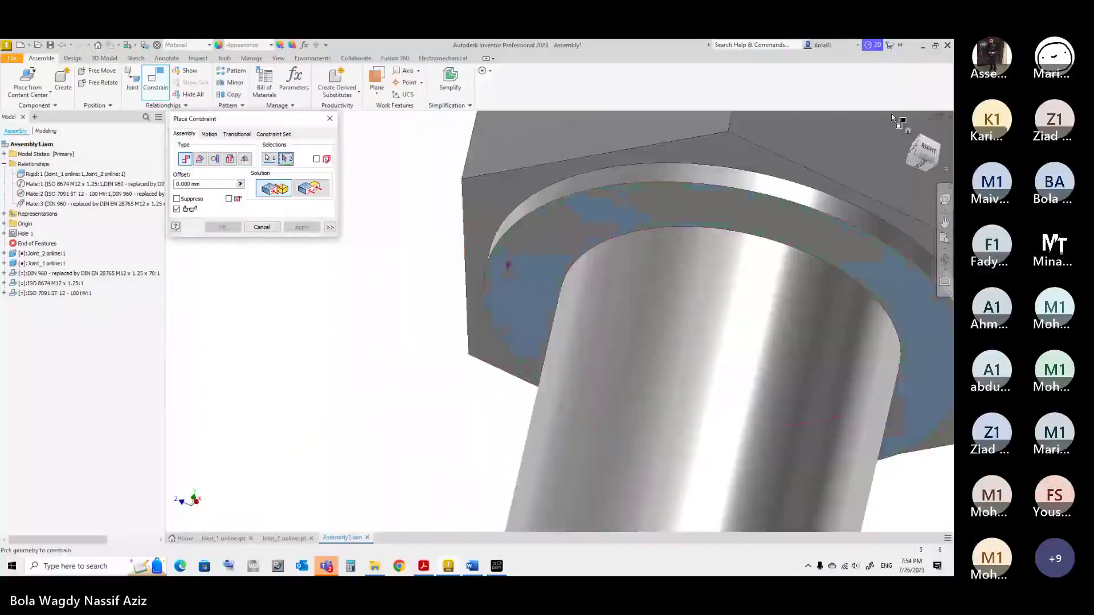
left_click(918, 138)
left_click(908, 132)
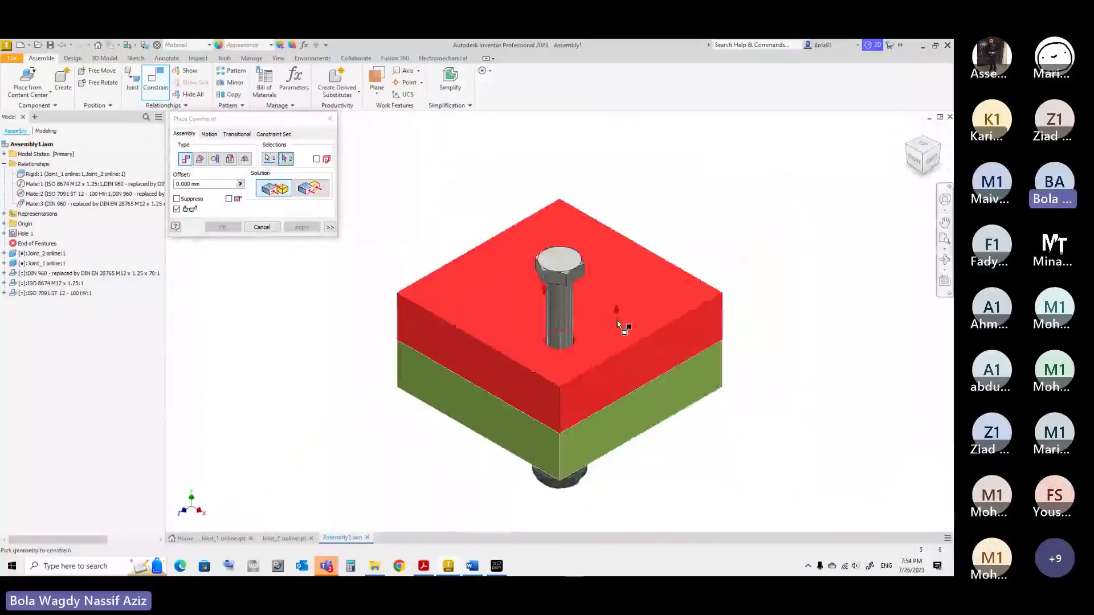
left_click(620, 325)
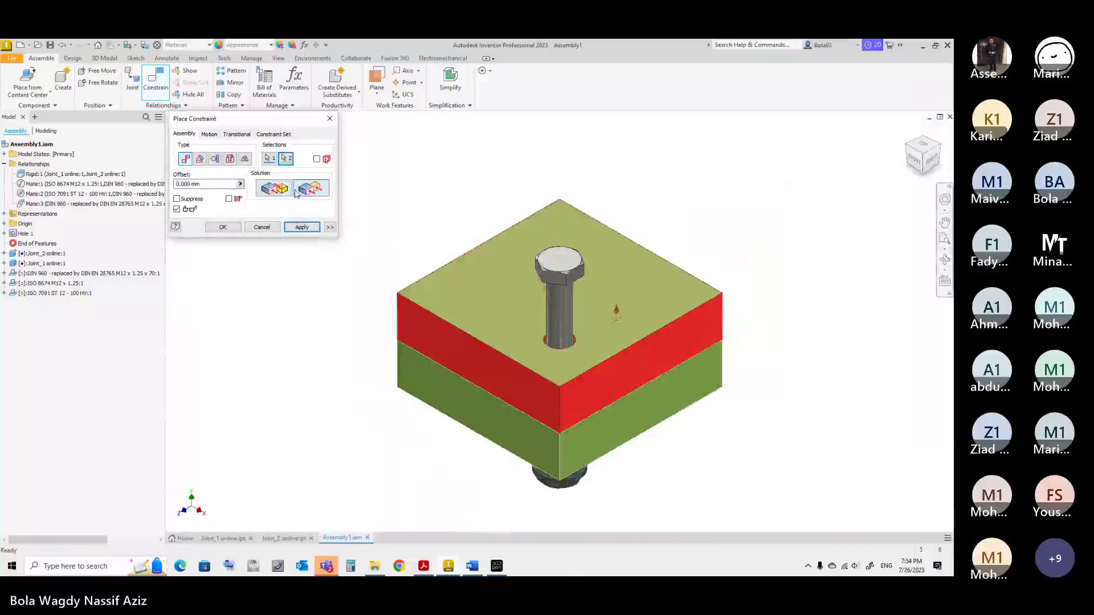
left_click(301, 227)
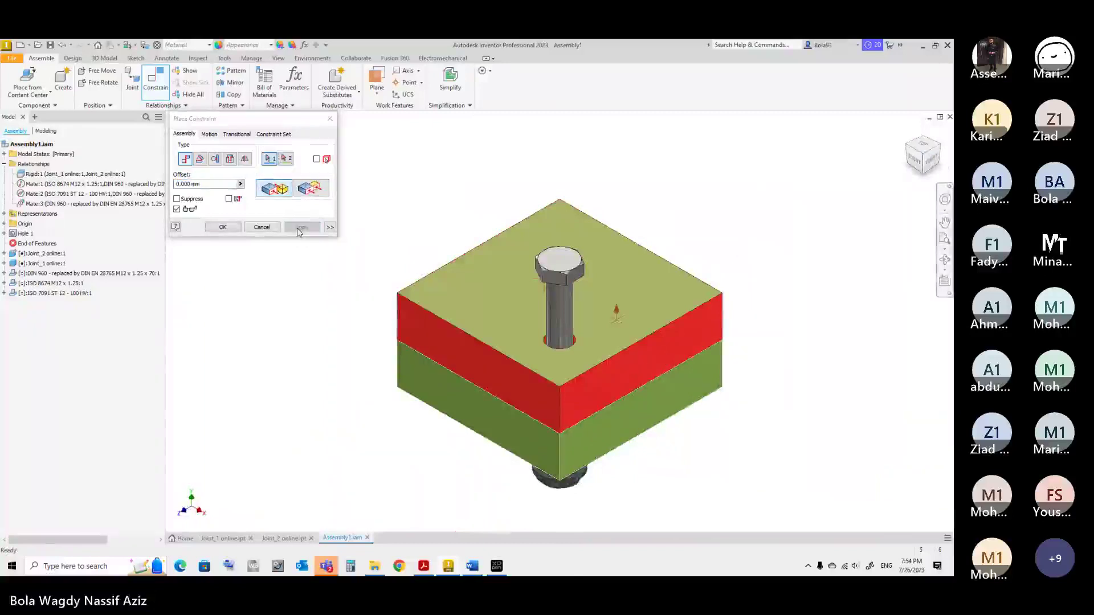
key("Escape")
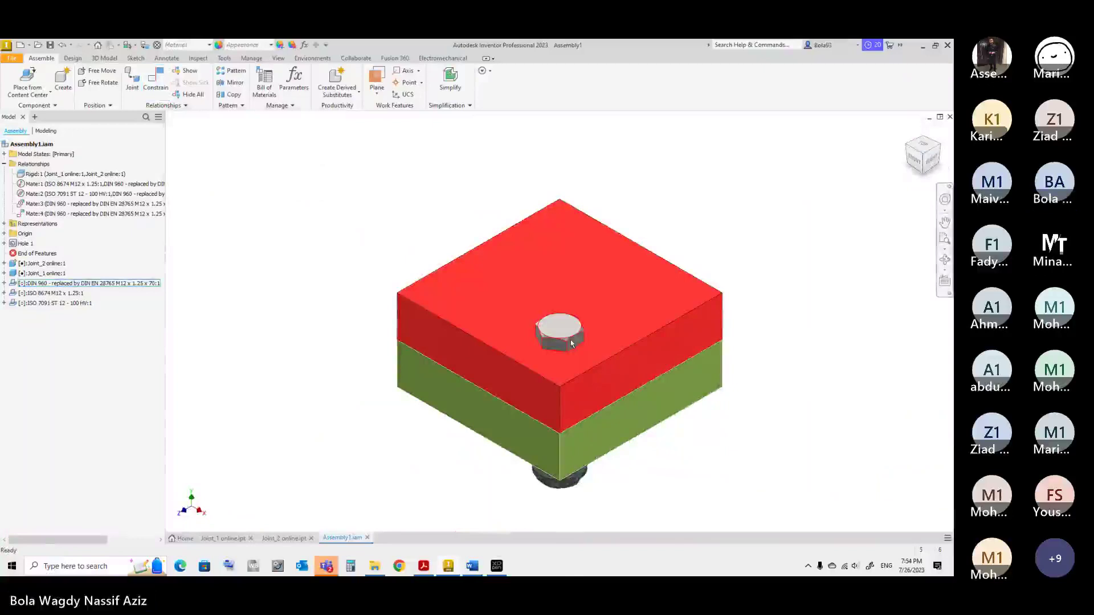
Slide the washer and the nut along the bolt axis clear of its threaded end, with the washer between the bolt and the nut
key("F6")
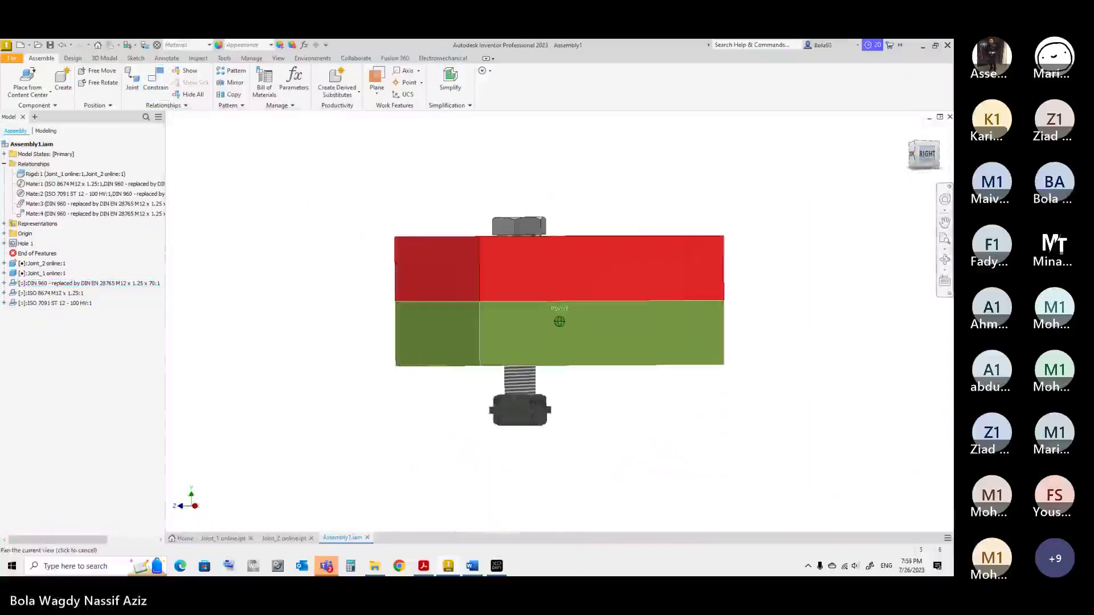
left_click_drag(546, 405, 536, 472)
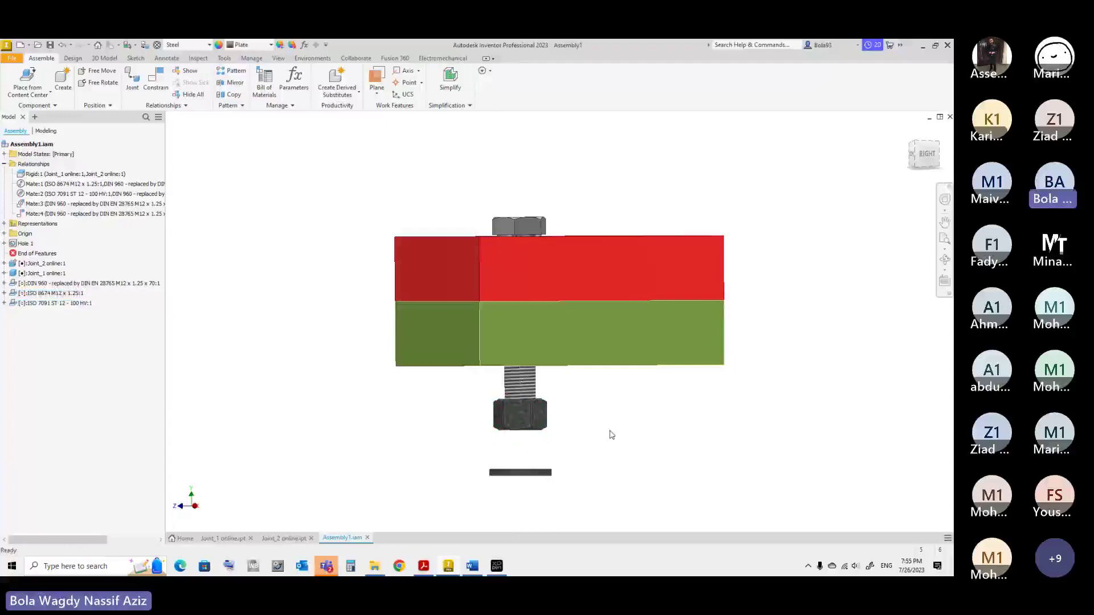
middle_click_drag(609, 434, 817, 268, "shift")
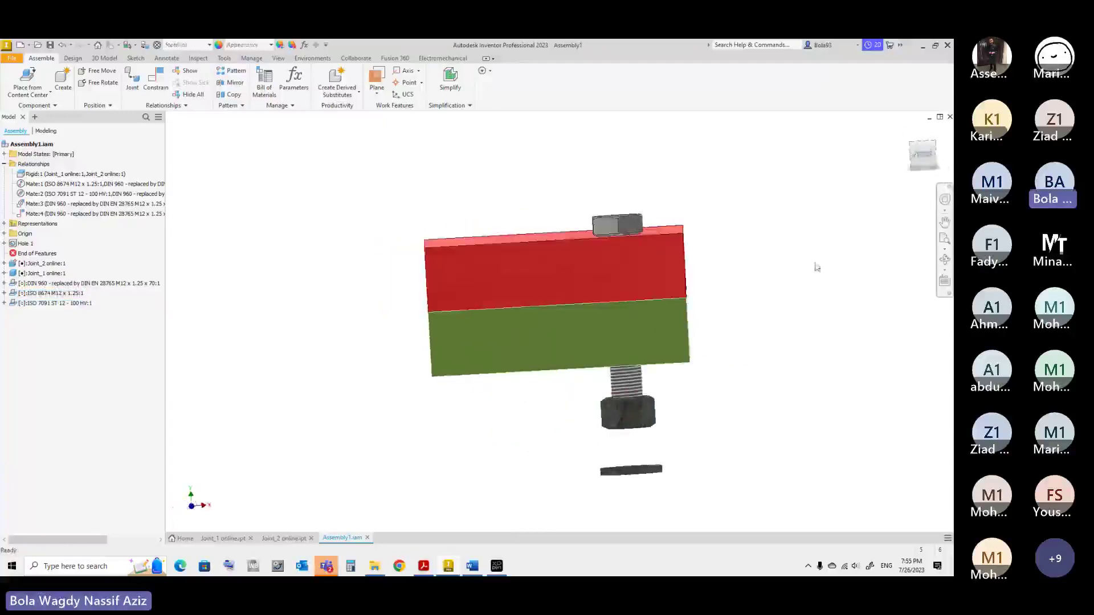
middle_click_drag(893, 174, 630, 394, "shift")
left_click_drag(631, 394, 687, 489)
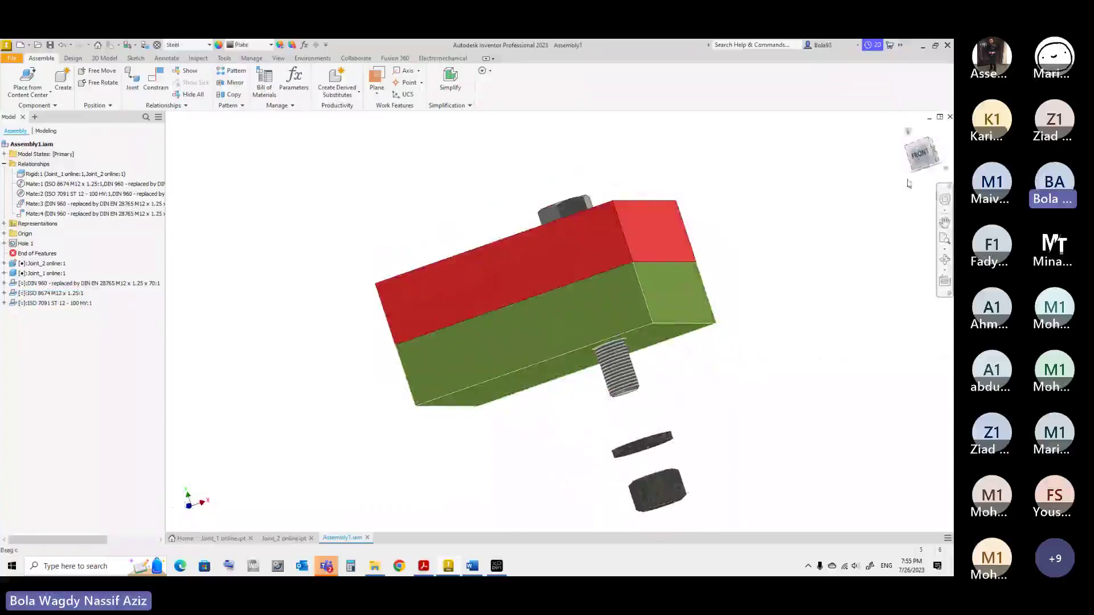
Mate the washer's upper face to the underside of the green plate with zero offset
middle_click_drag(686, 489, 720, 341, "shift")
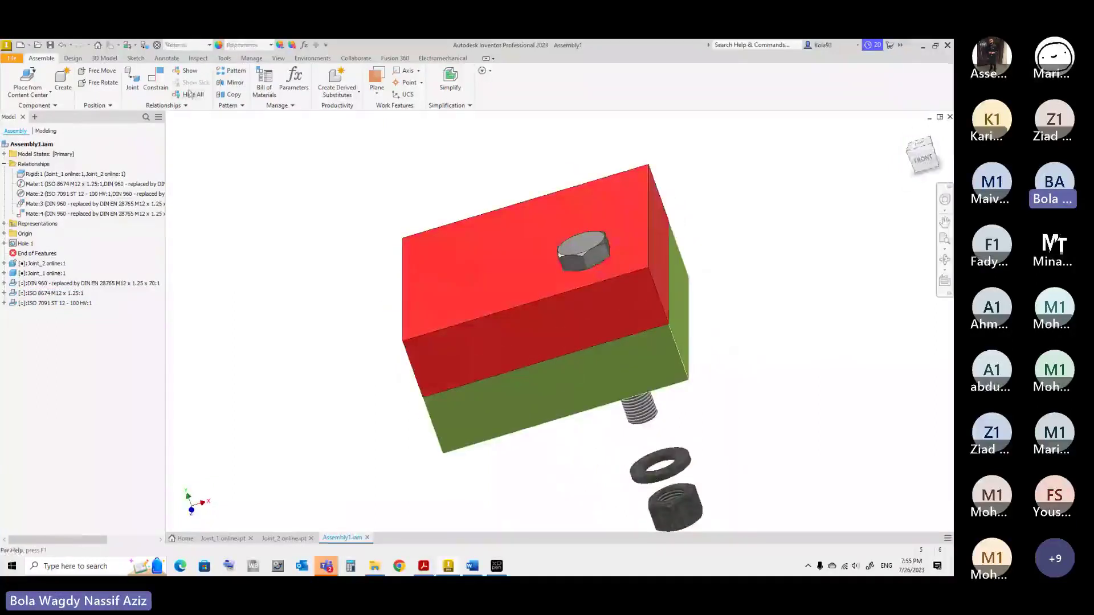
left_click(155, 79)
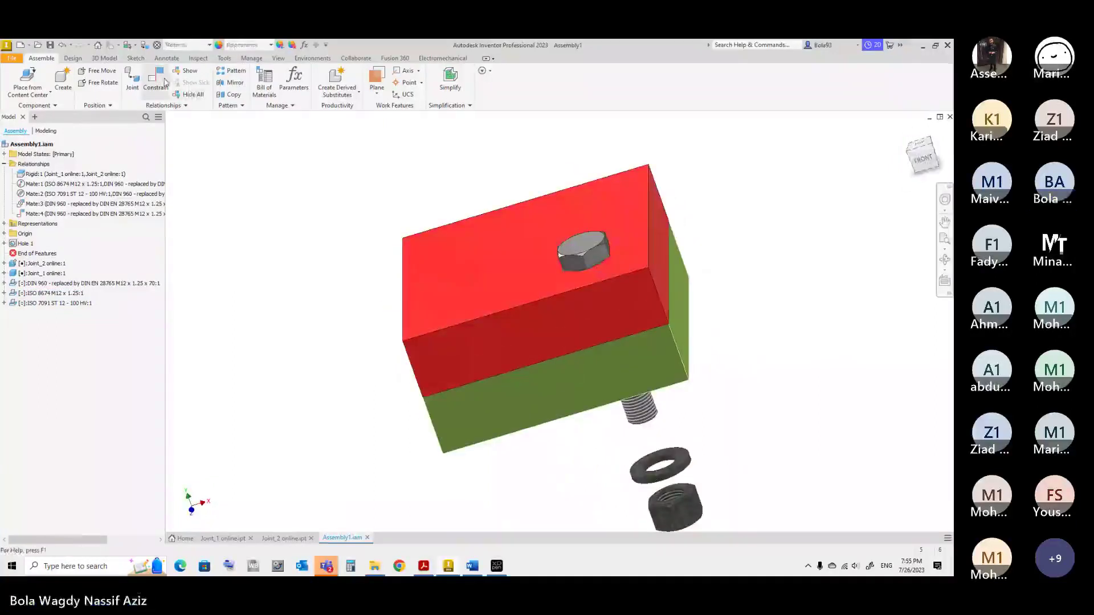
left_click(664, 480)
scroll(669, 451, "up", 3)
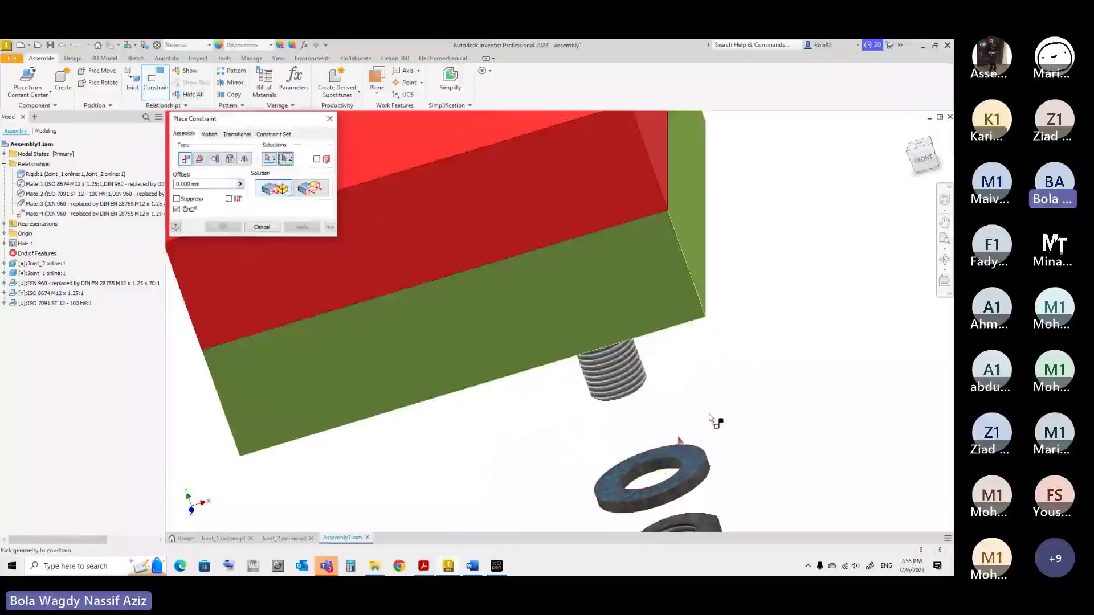
left_click(918, 163)
left_click(641, 181)
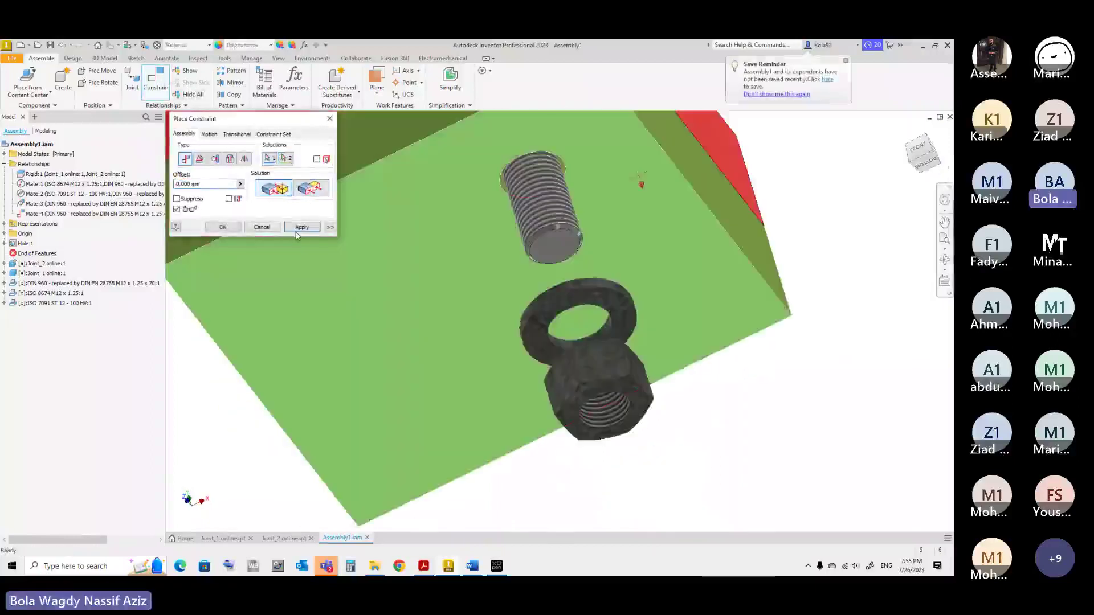
left_click(302, 227)
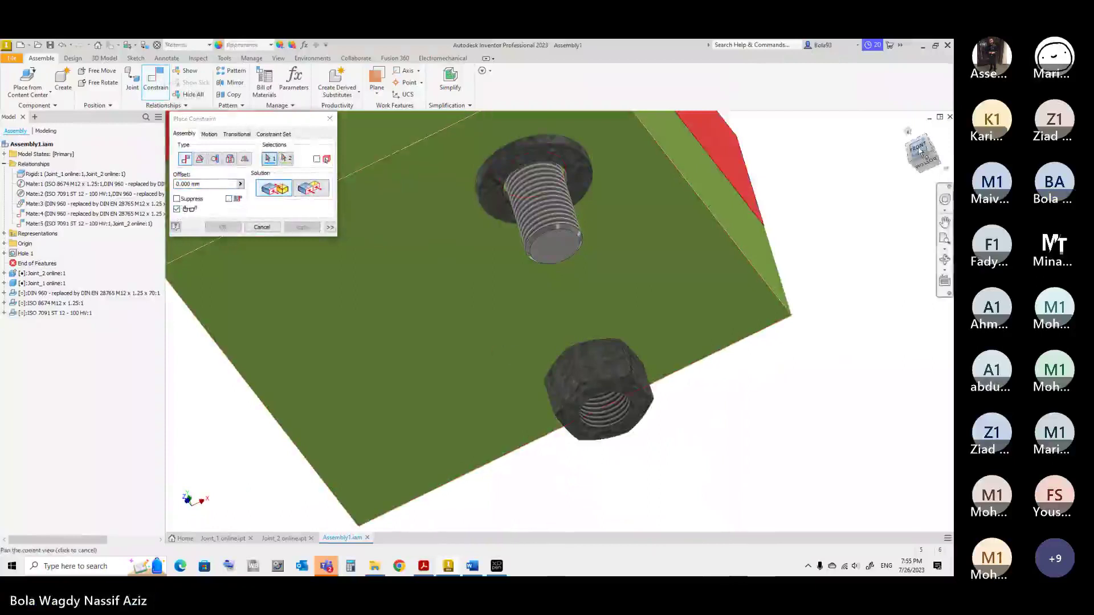
Mate the nut's upper face to the underside of the washer with zero offset and finish placing constraints
middle_click_drag(479, 306, 719, 482, "shift")
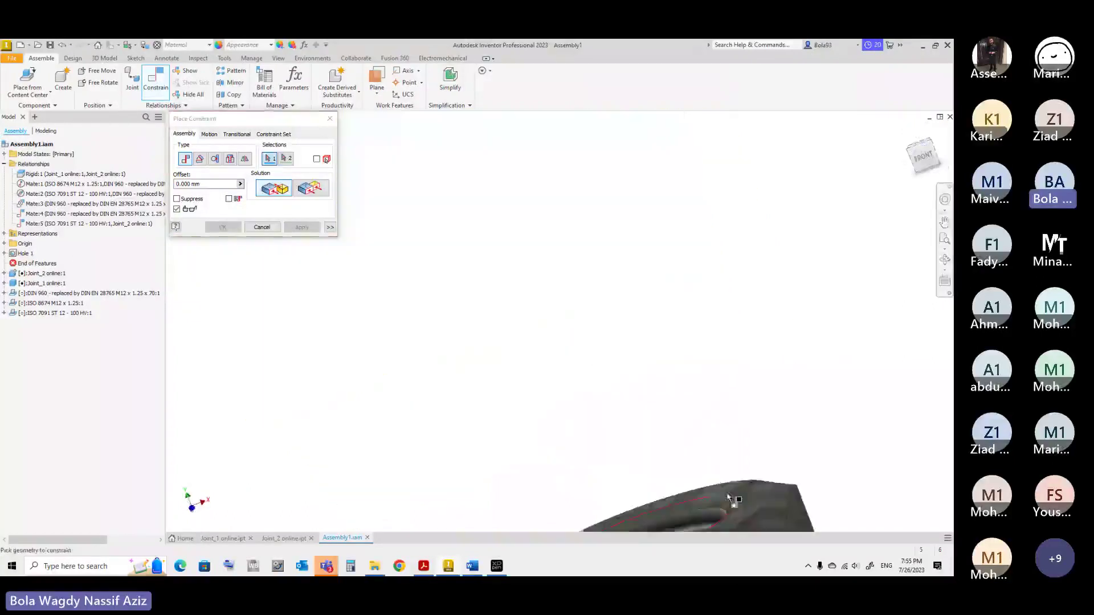
left_click(707, 485)
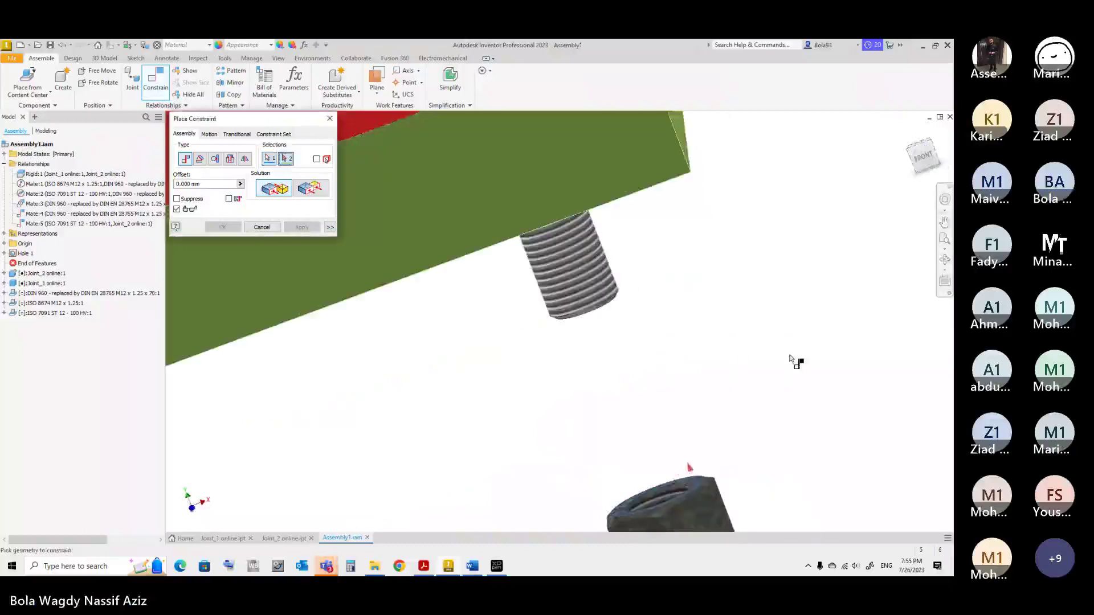
scroll(790, 358, "down", 3)
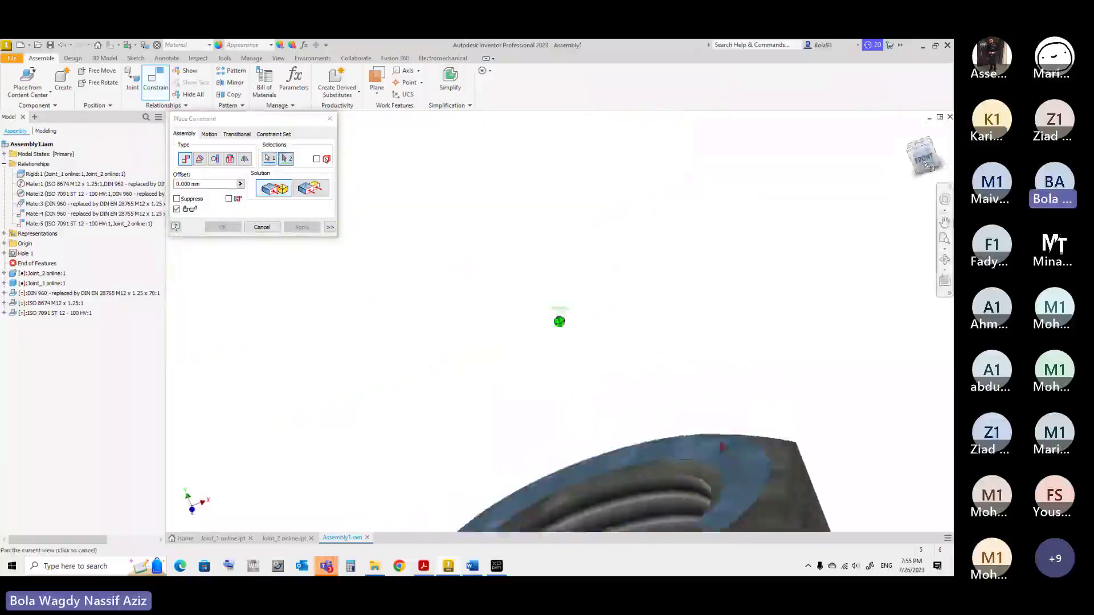
middle_click_drag(695, 363, 695, 289)
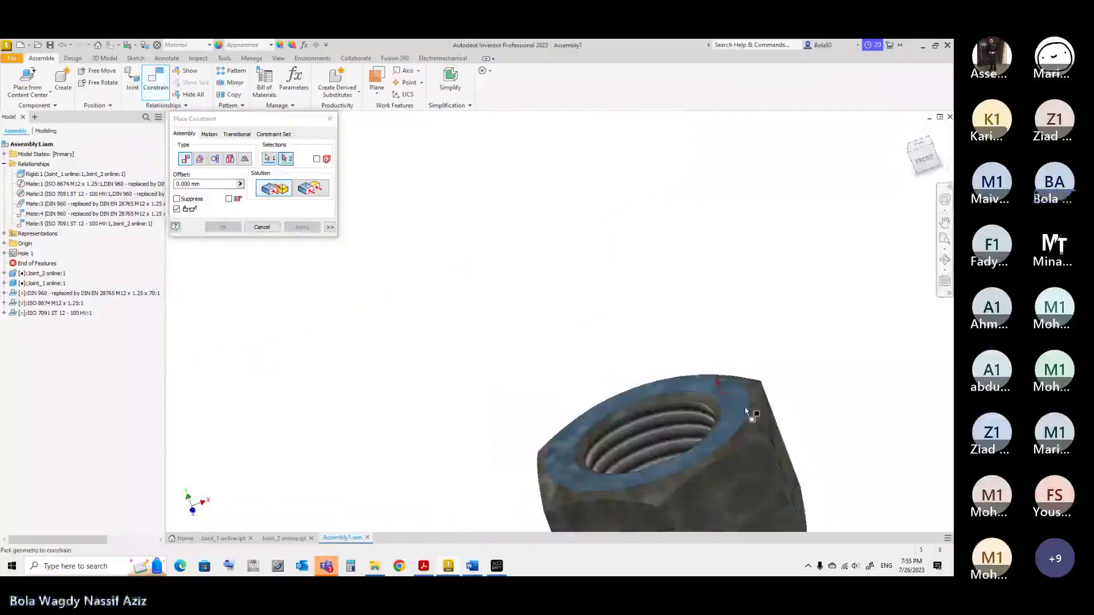
middle_click_drag(746, 411, 710, 373, "shift")
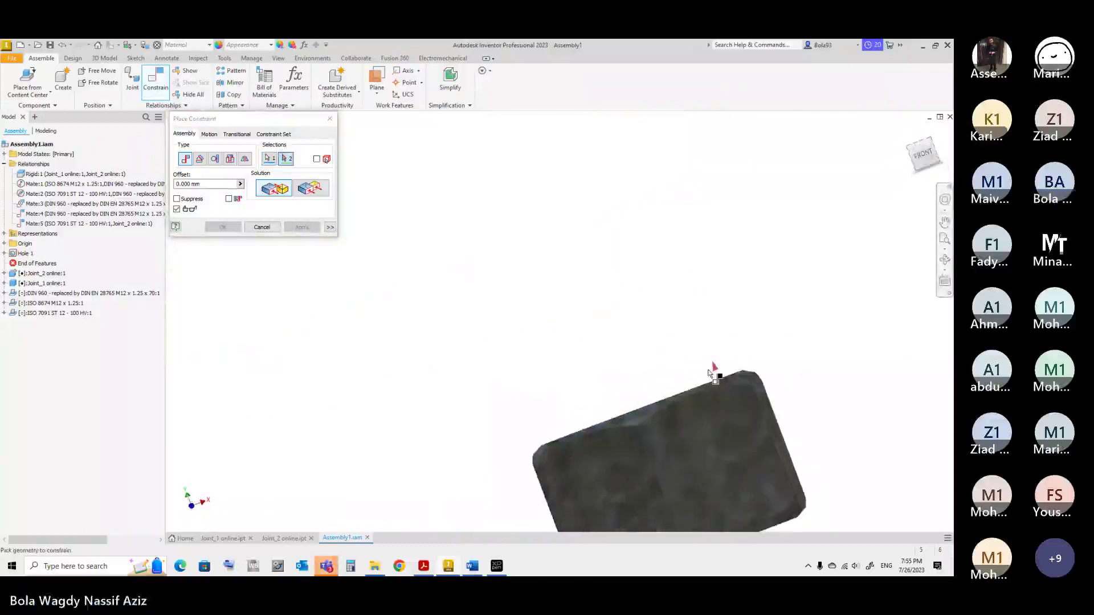
scroll(712, 373, "up", 4)
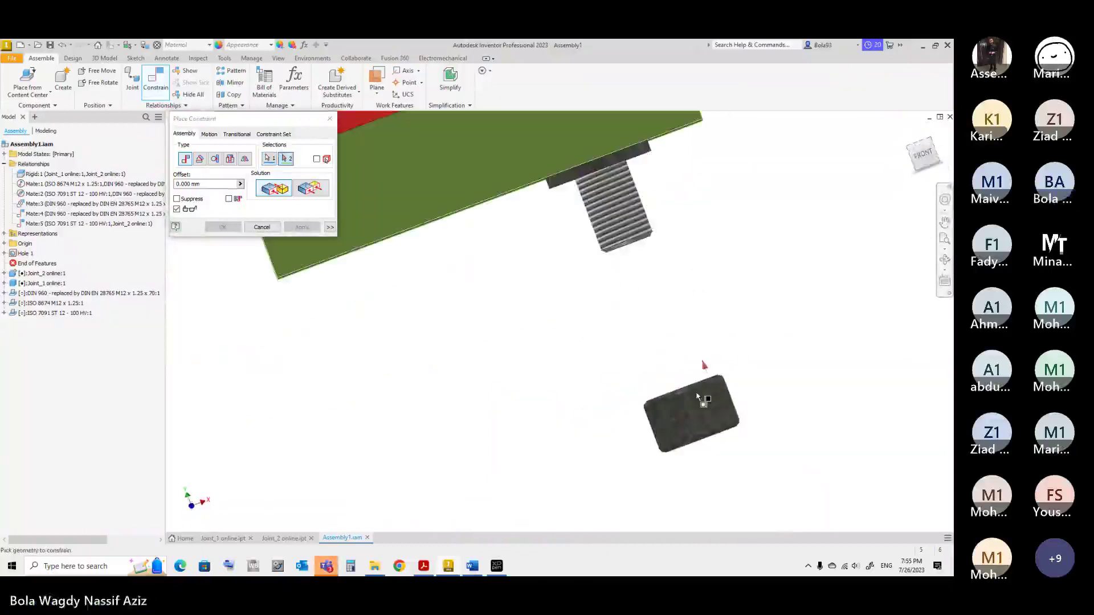
left_click_drag(915, 152, 693, 163)
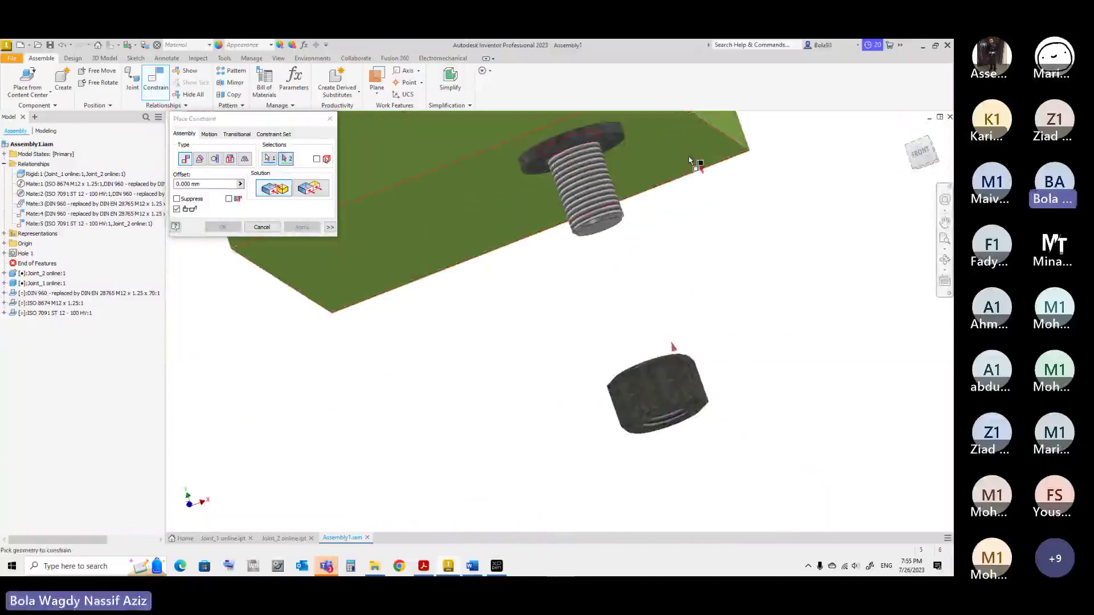
scroll(655, 146, "down", 4)
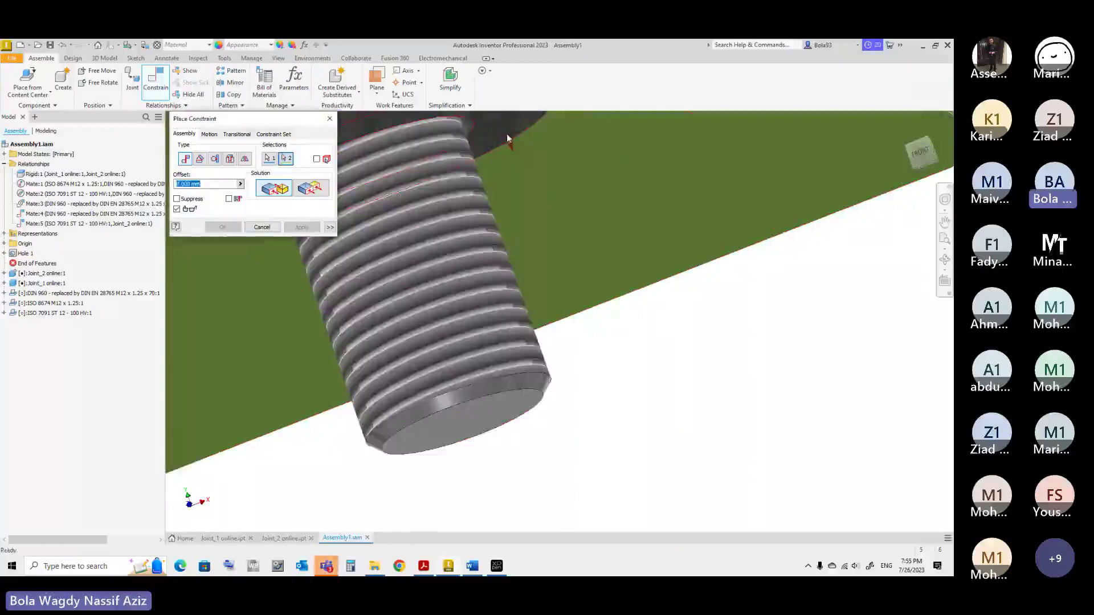
left_click(507, 137)
scroll(399, 183, "up", 3)
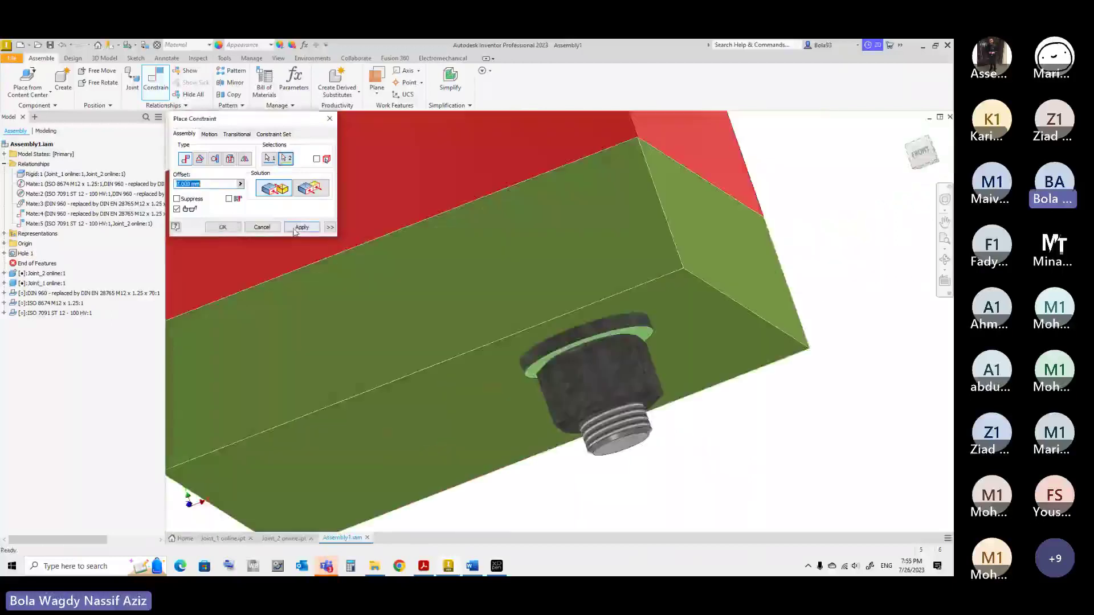
left_click(301, 227)
key("Escape")
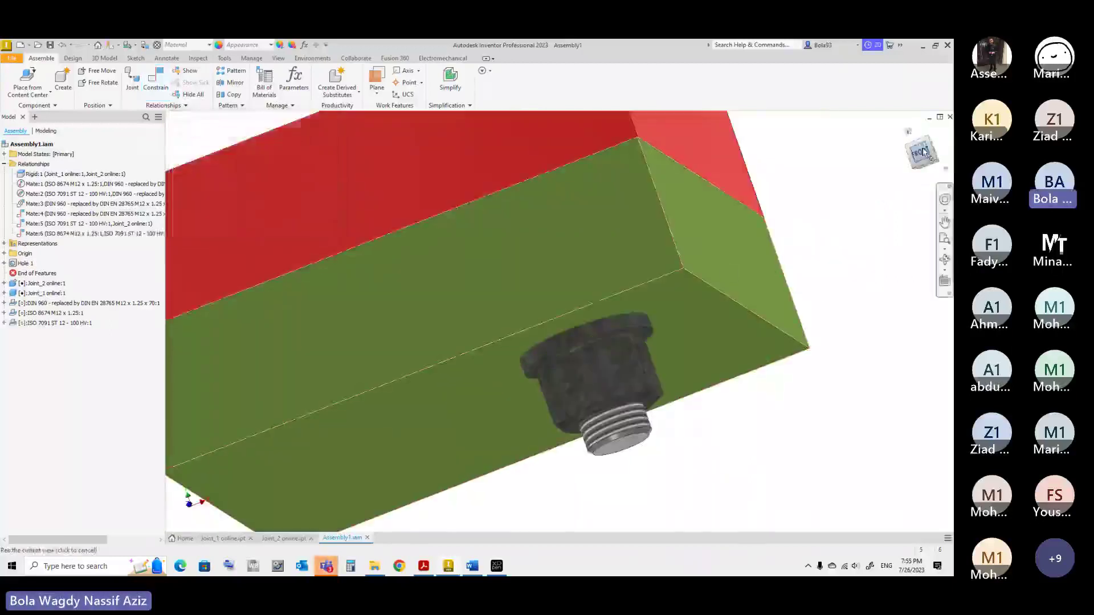
Inspect the washer, nut and bolt end from the front and right sides, and check the Microsoft Teams meeting window before returning to Inventor
left_click(922, 153)
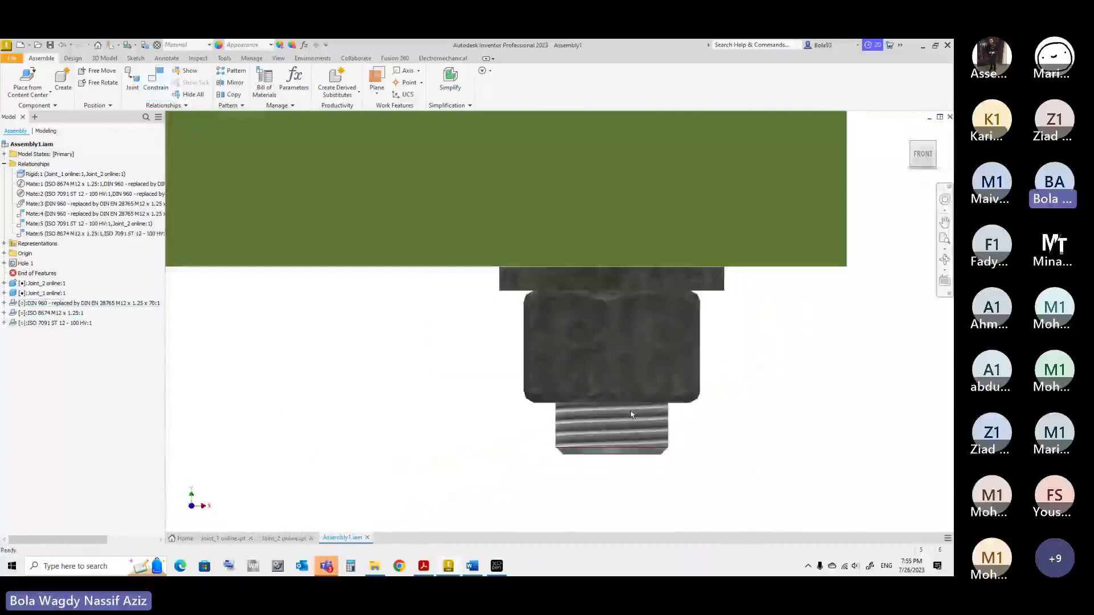
left_click(943, 156)
scroll(488, 404, "down", 5)
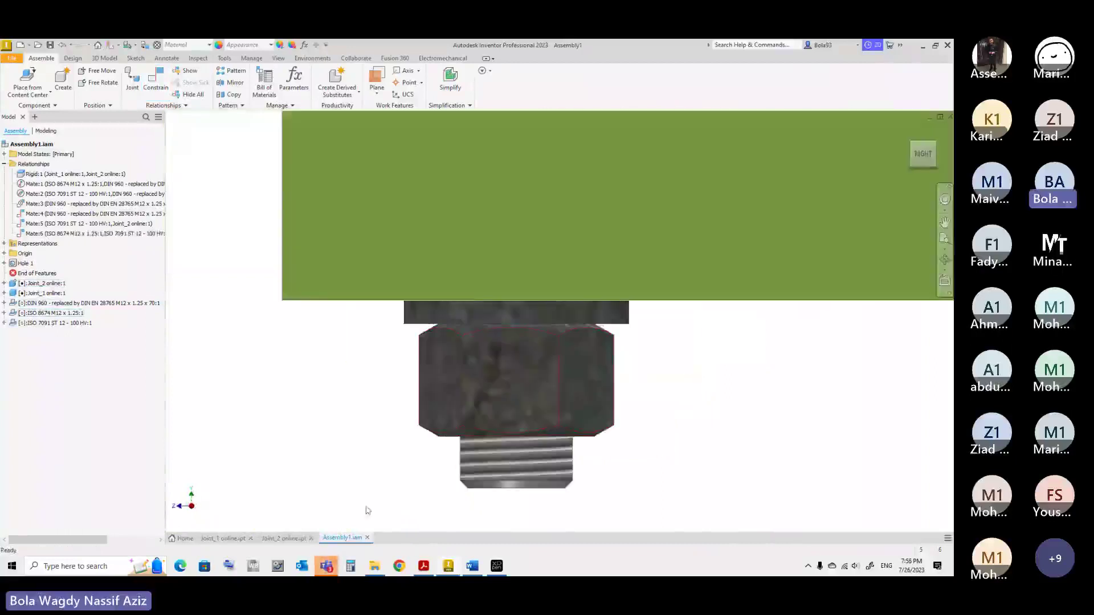
mouse_move(340, 560)
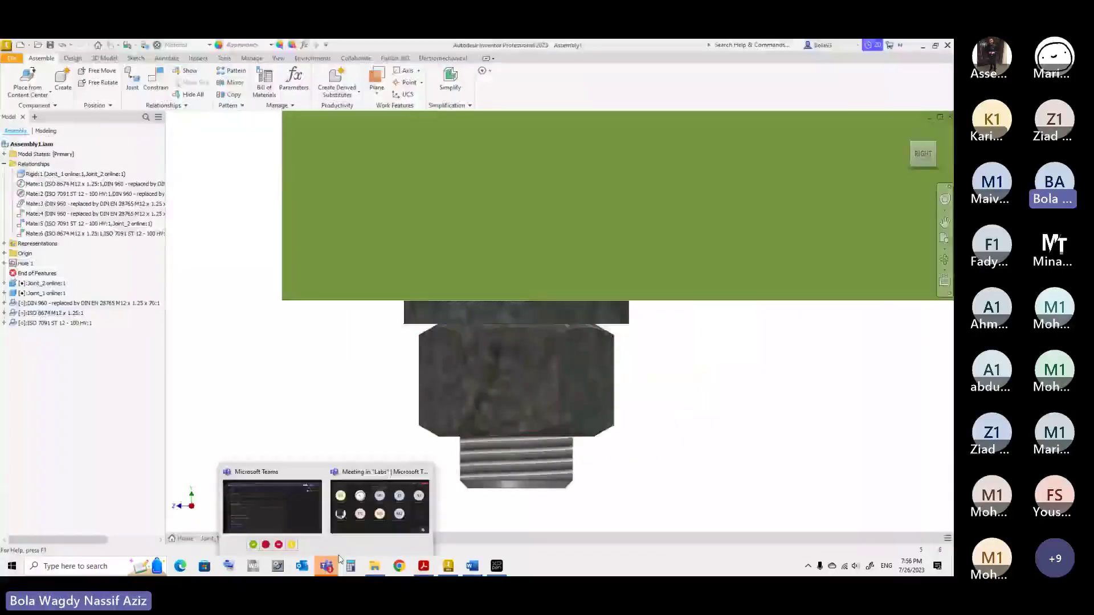
left_click(380, 504)
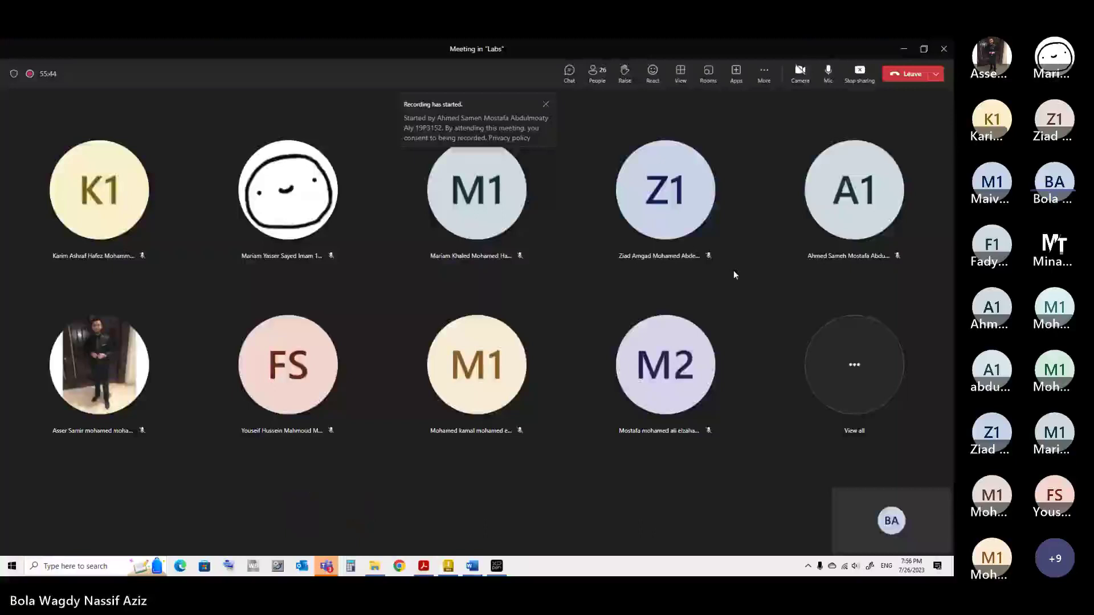
left_click(449, 570)
Create a work plane offset -25 mm from the red plate's right side face, cutting through the bolt
left_click(922, 152)
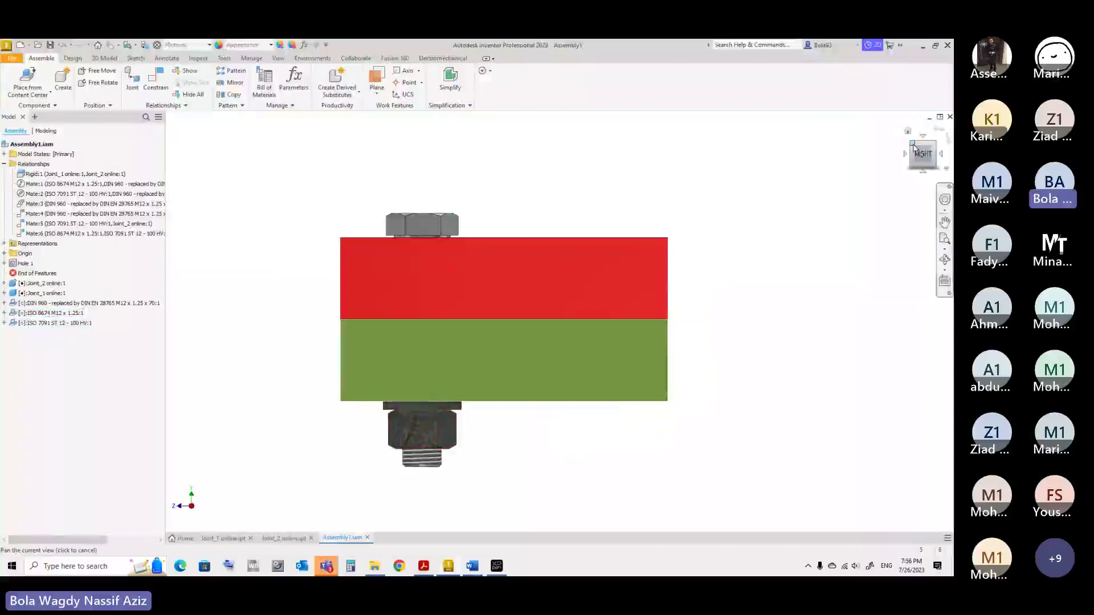
left_click(915, 147)
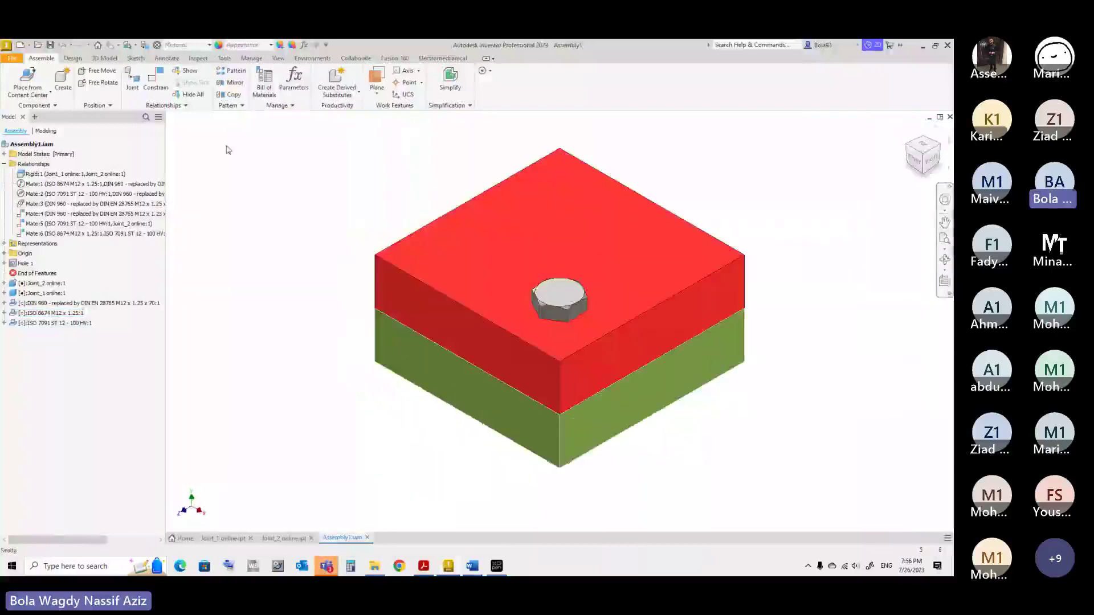
left_click(378, 79)
left_click(642, 355)
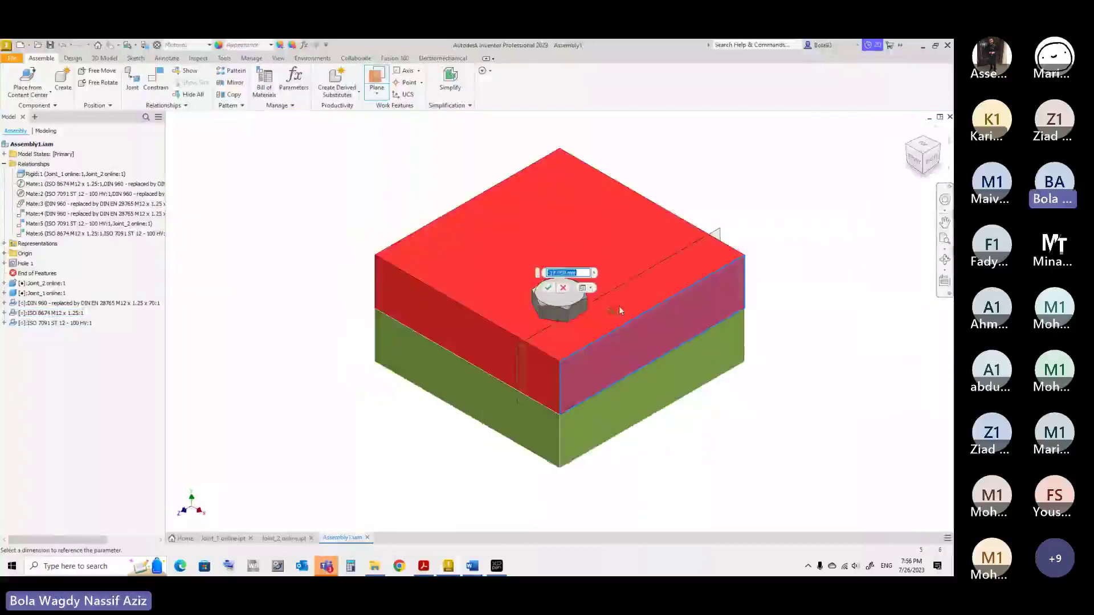
type("-25")
key("Return")
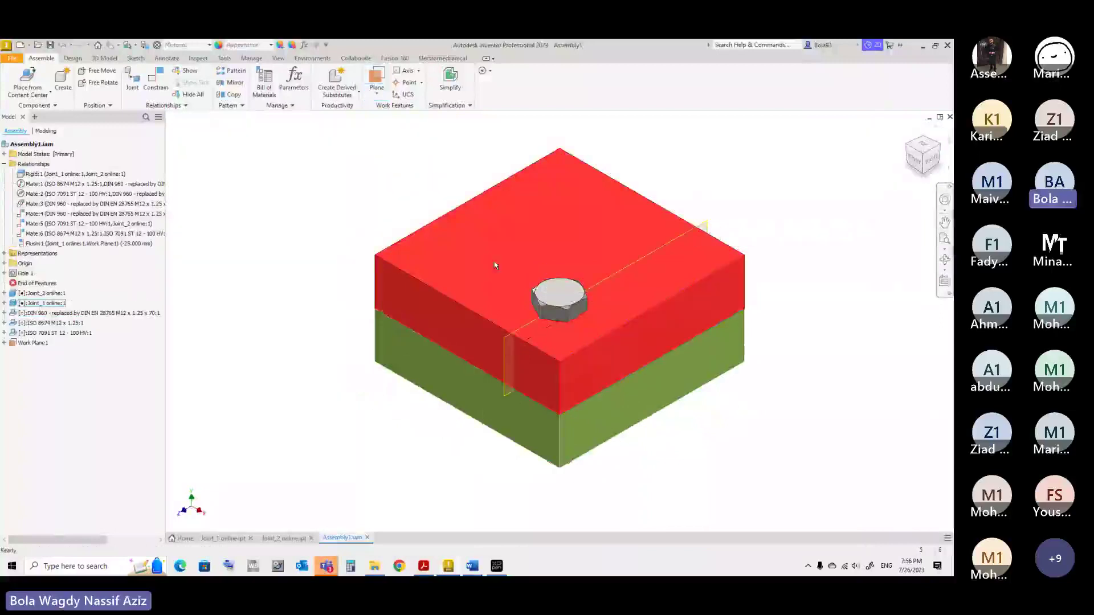
Cut the assembly with a half section view at the new work plane and view it from the right side
left_click(281, 59)
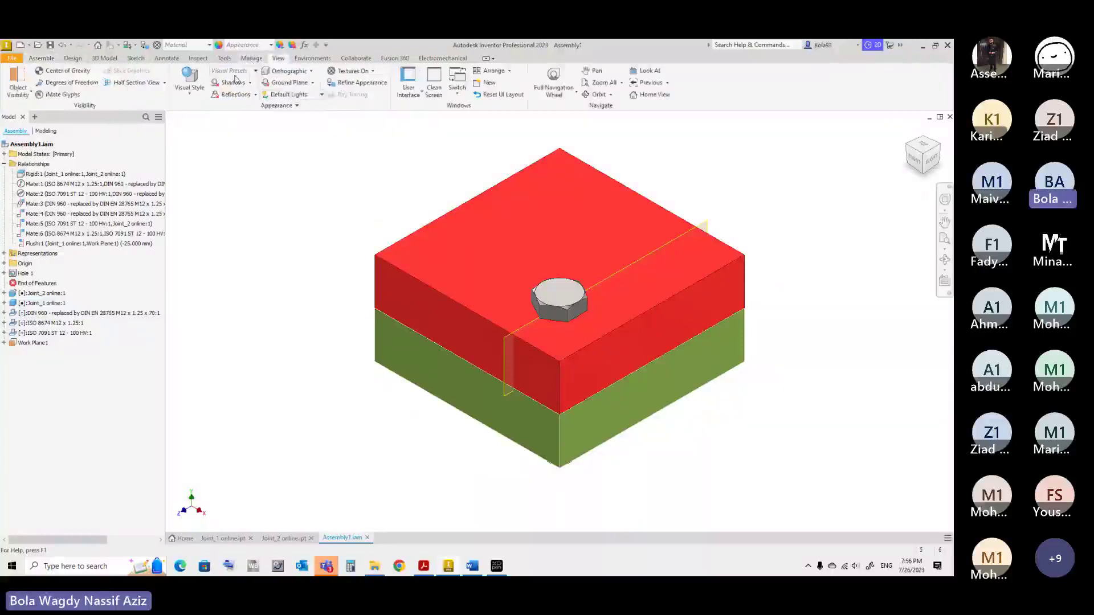
left_click(165, 83)
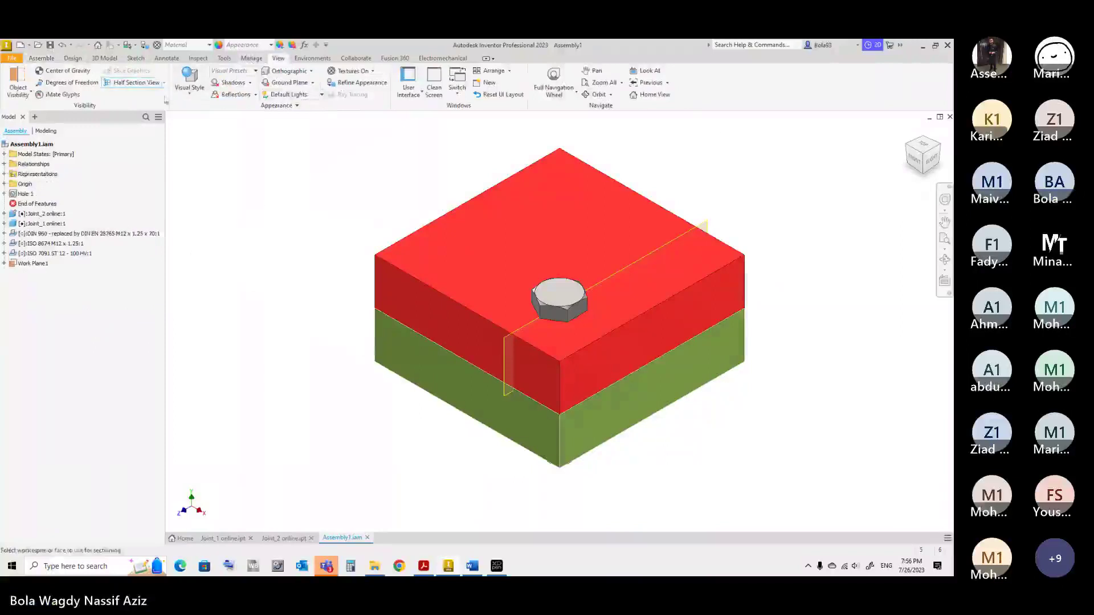
left_click(705, 228)
left_click(933, 162)
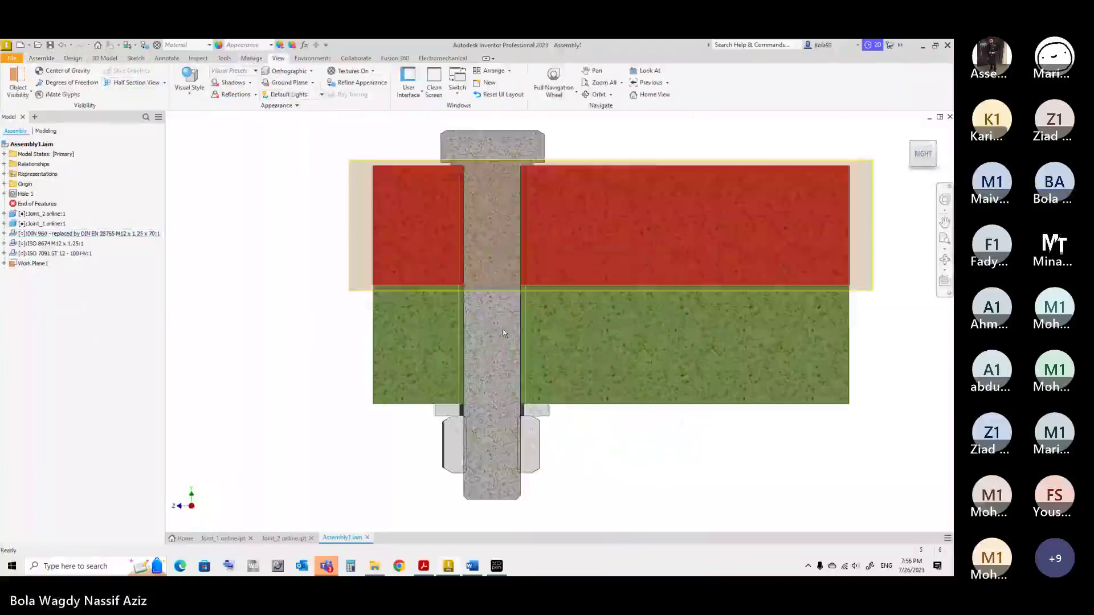
Turn textures off for the sectioned assembly and hide the work plane
scroll(476, 282, "up", 6)
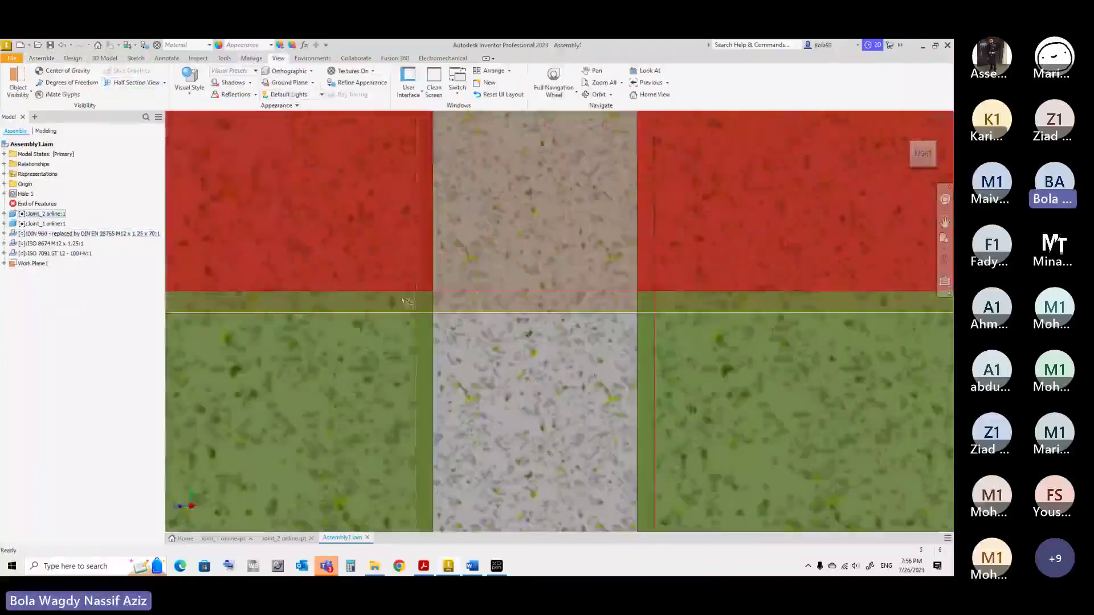
scroll(496, 332, "down", 6)
left_click(373, 71)
left_click(350, 95)
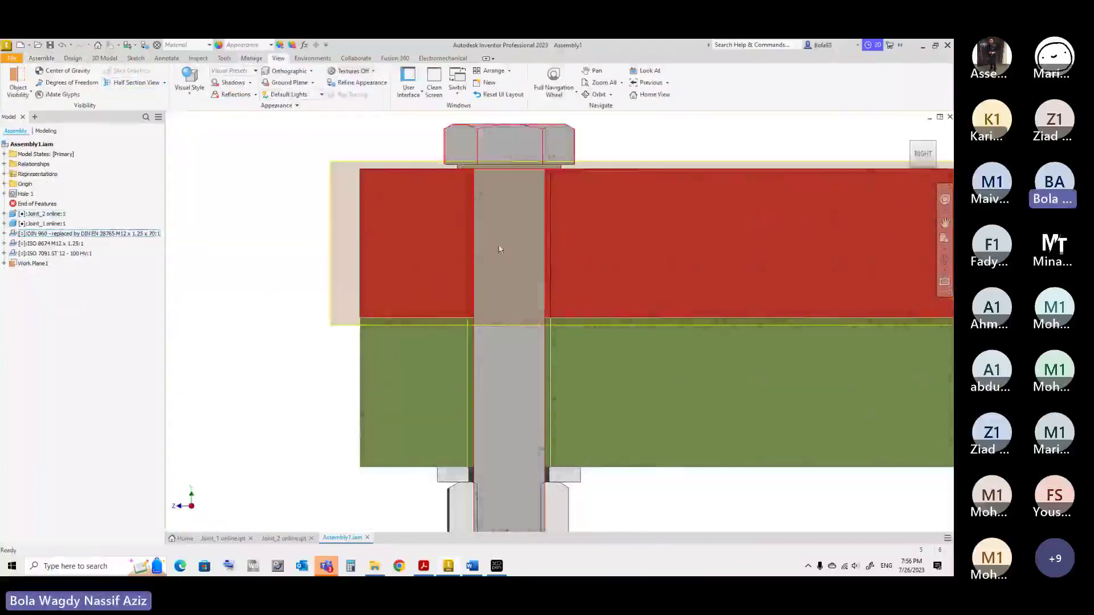
right_click(32, 264)
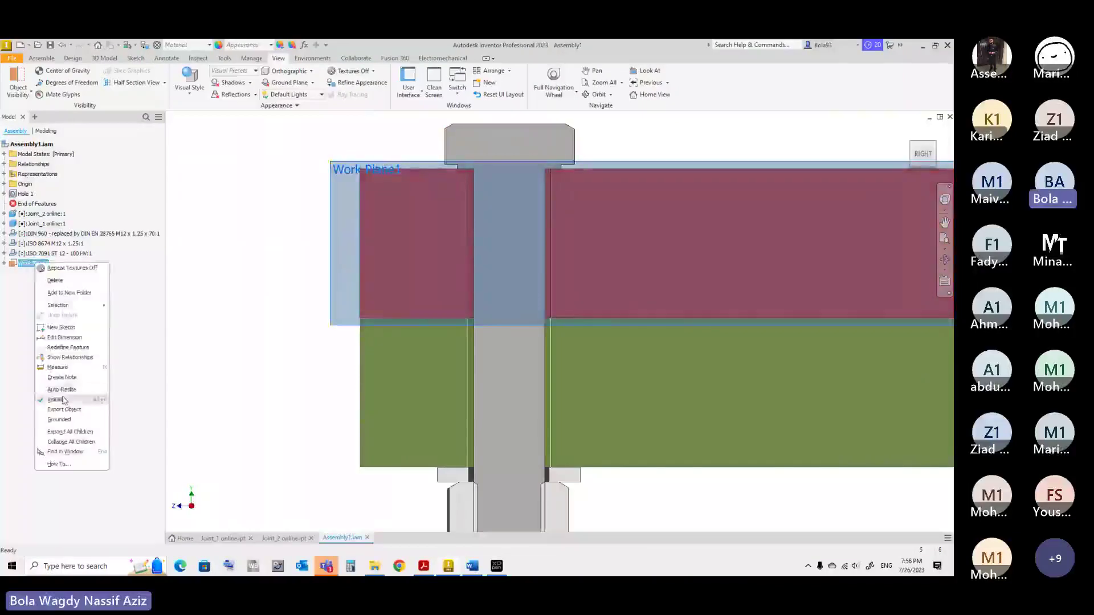
left_click(63, 401)
Examine the section through the bolt, hole clearance, washer and nut up close, and the whole cut joint in isometric view
scroll(334, 269, "down", 3)
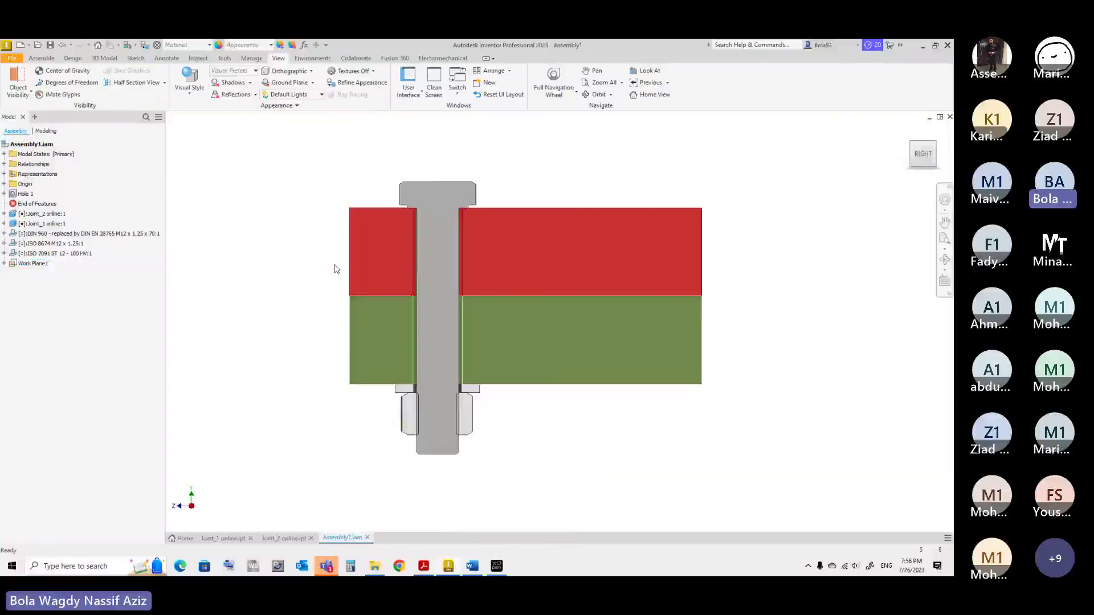
scroll(404, 405, "up", 5)
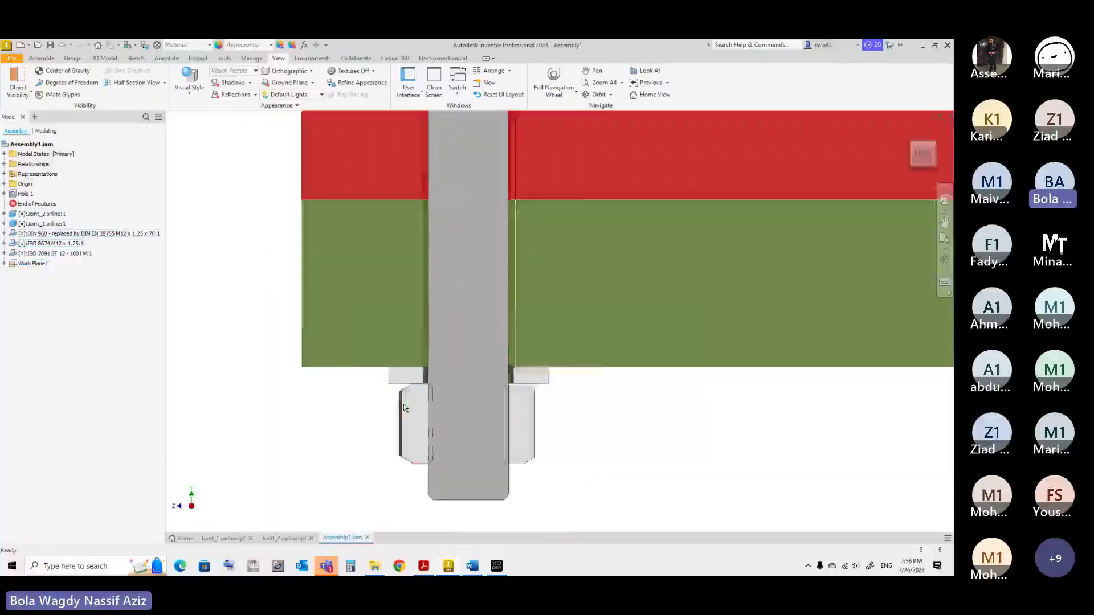
scroll(413, 237, "down", 3)
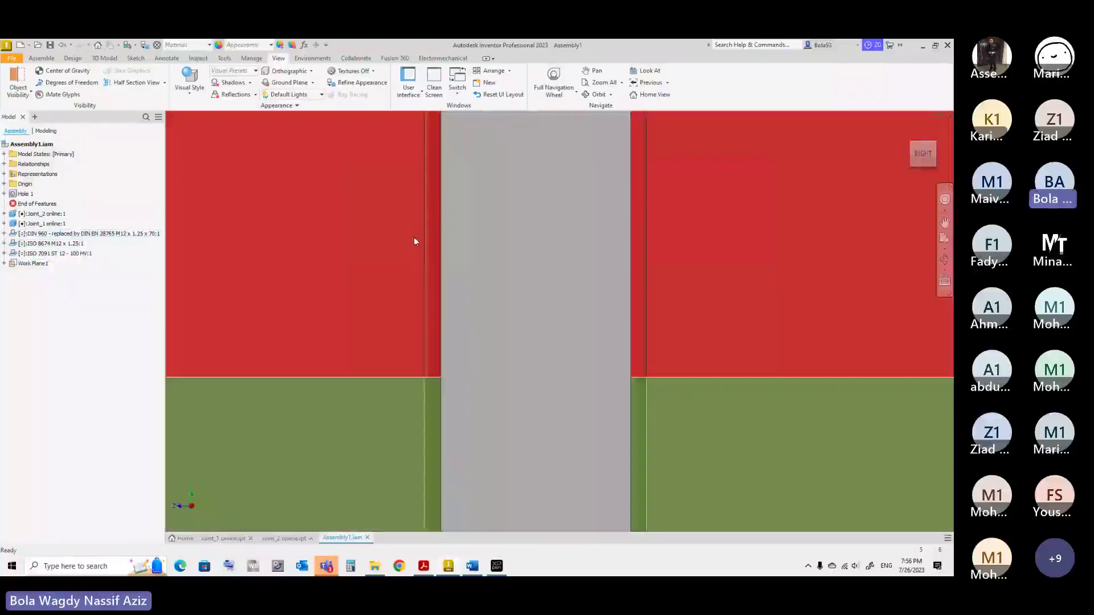
scroll(466, 278, "down", 4)
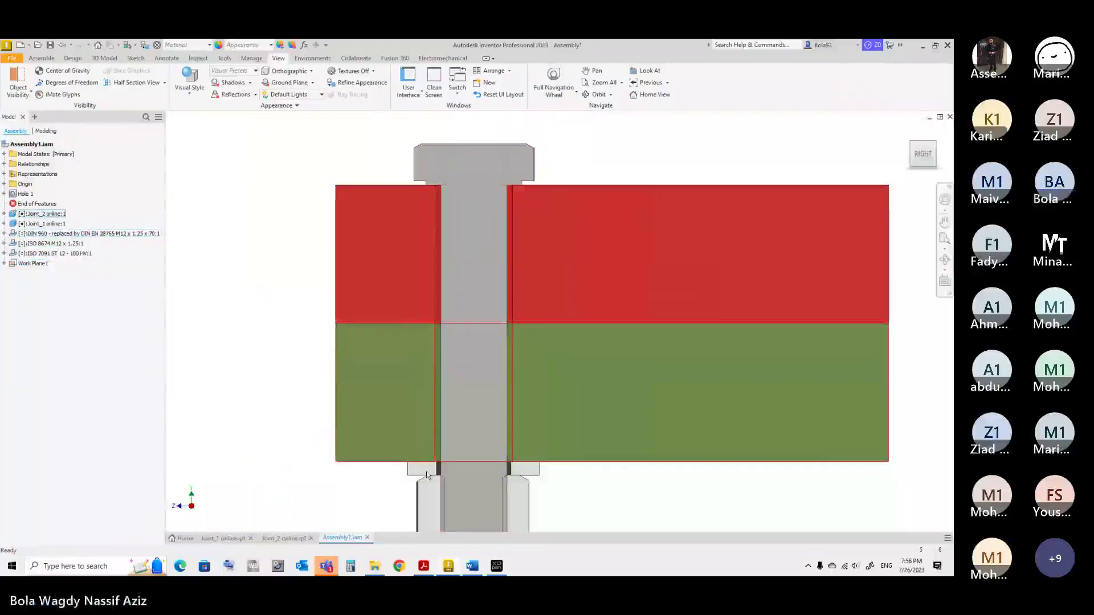
scroll(429, 444, "up", 3)
scroll(429, 444, "up", 2)
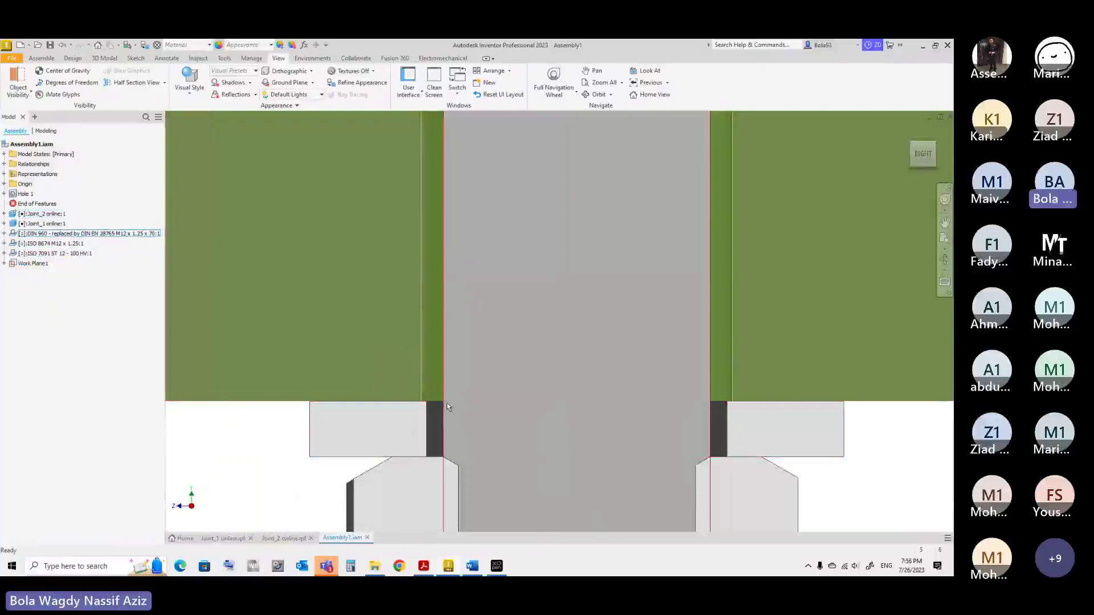
scroll(447, 403, "up", 2)
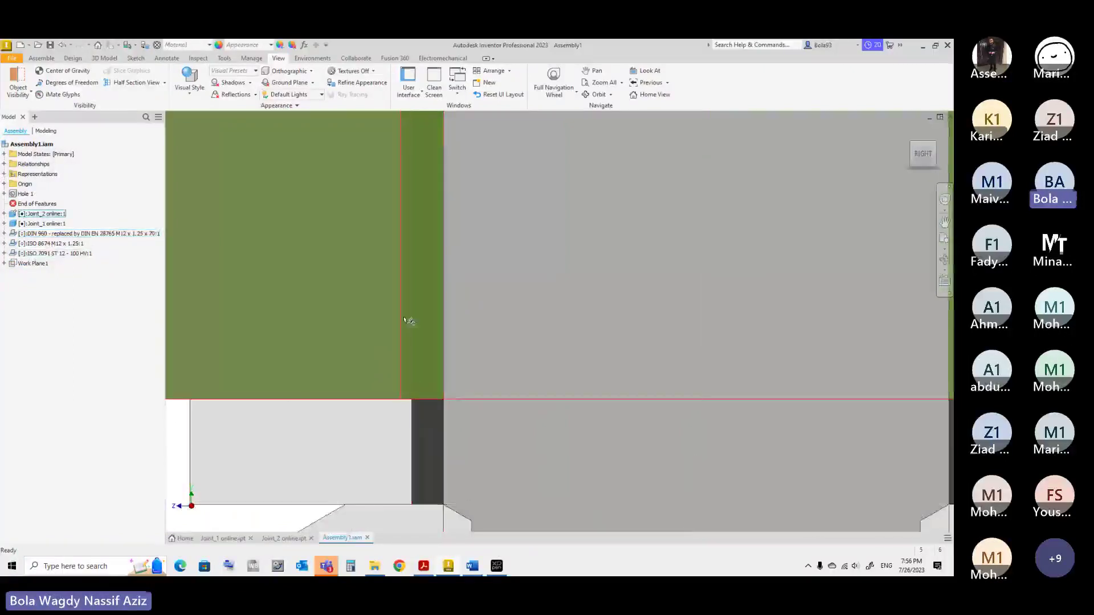
scroll(408, 320, "down", 4)
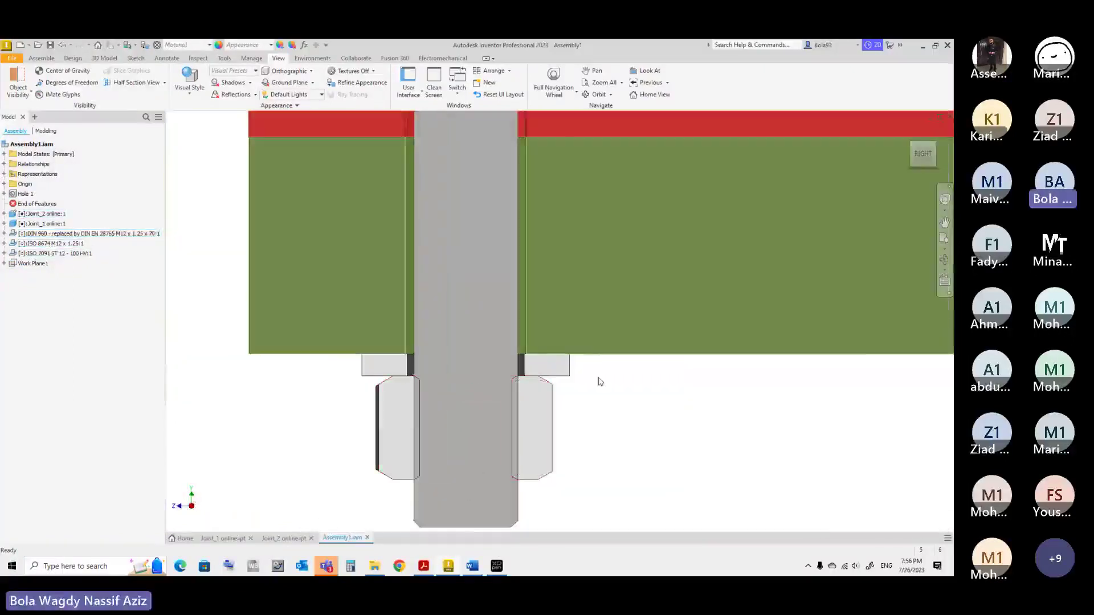
scroll(578, 437, "down", 2)
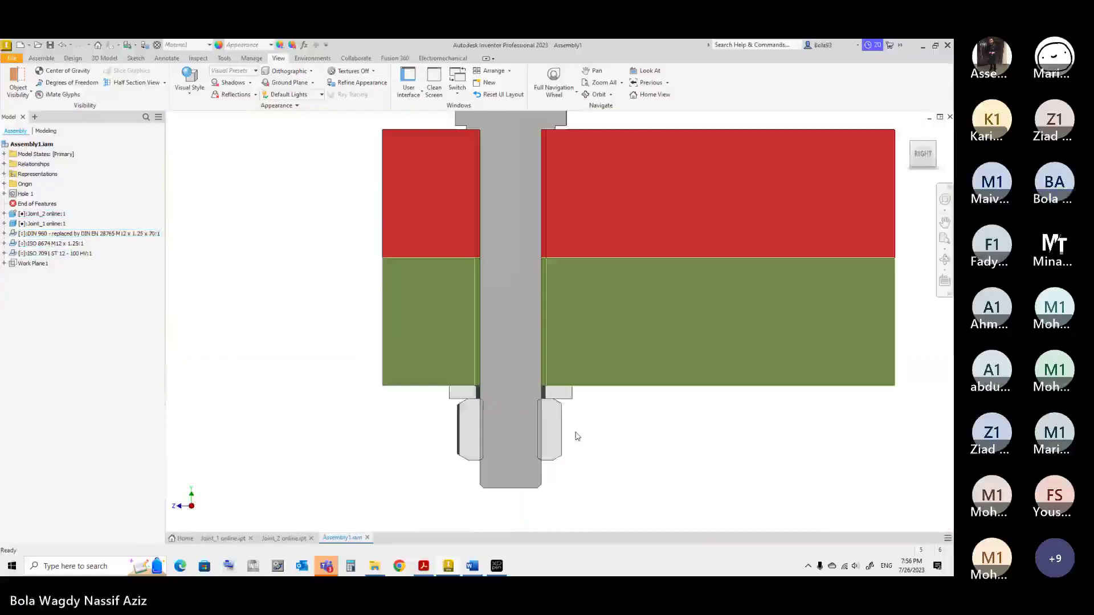
left_click(914, 144)
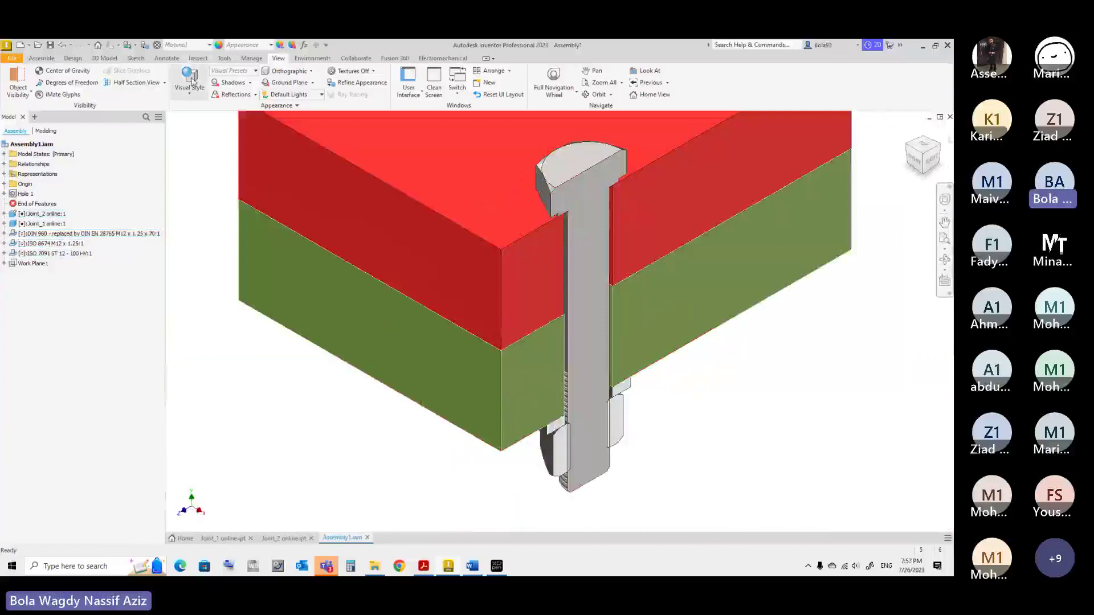
left_click(33, 59)
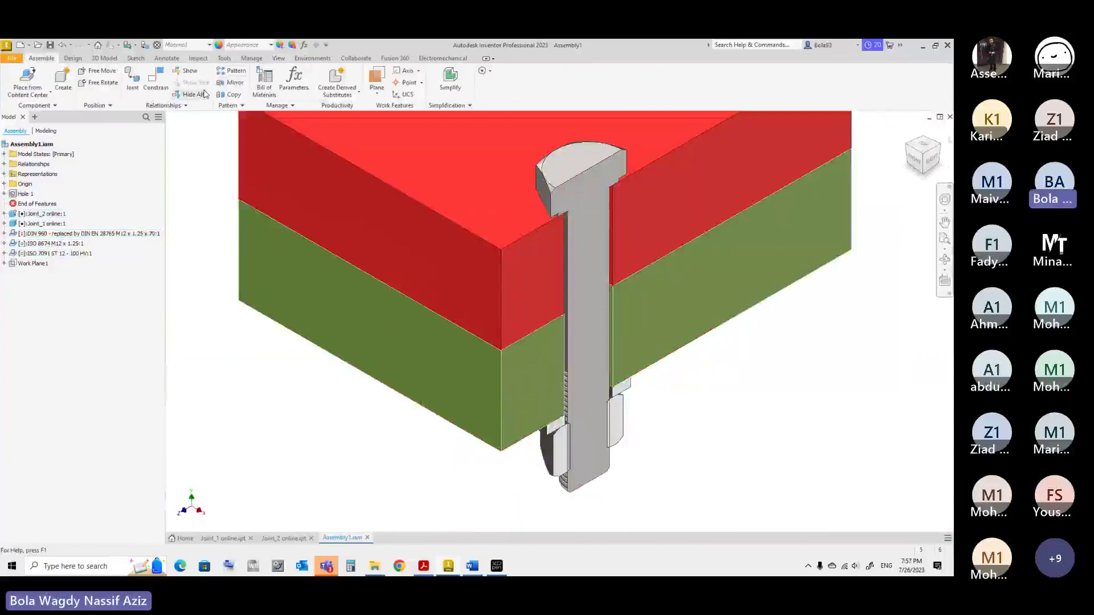
left_click(224, 58)
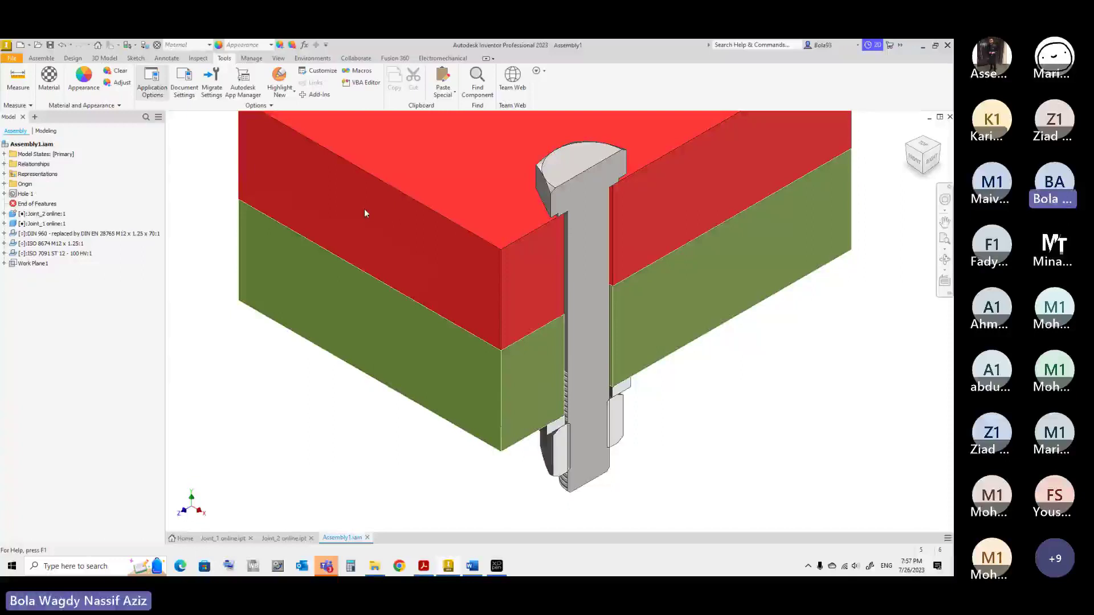
Turn off the application's assembly option Section all parts and apply the change
left_click(151, 80)
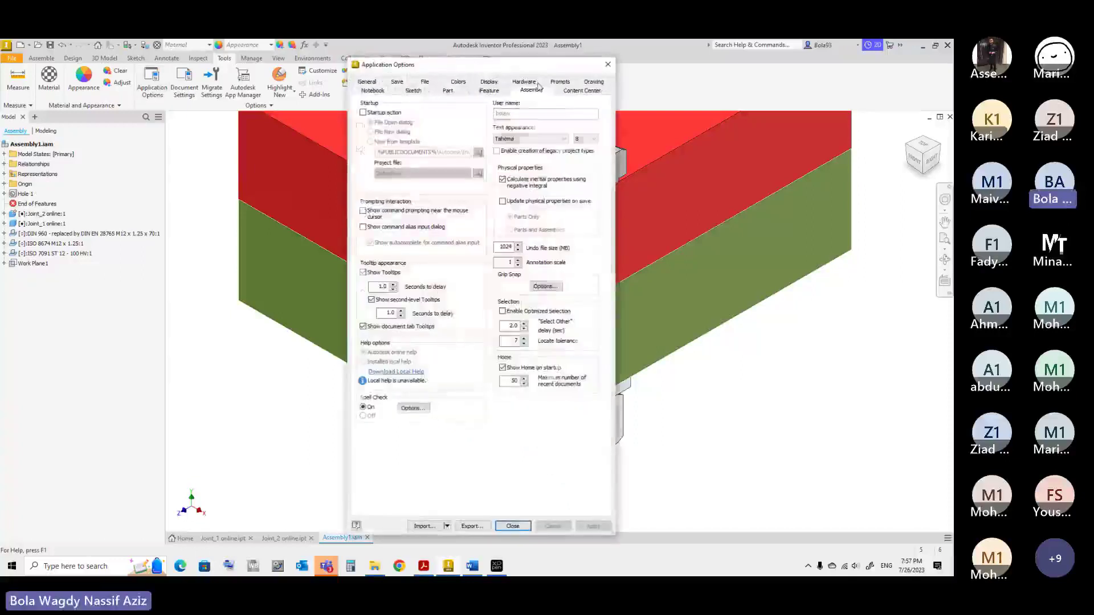
left_click(536, 89)
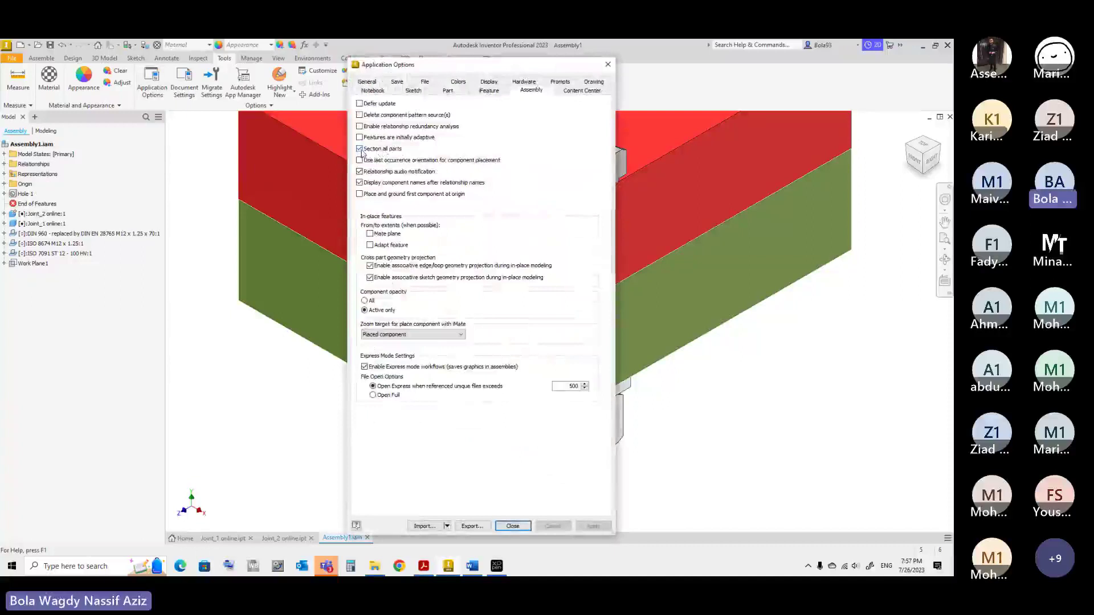
left_click(360, 149)
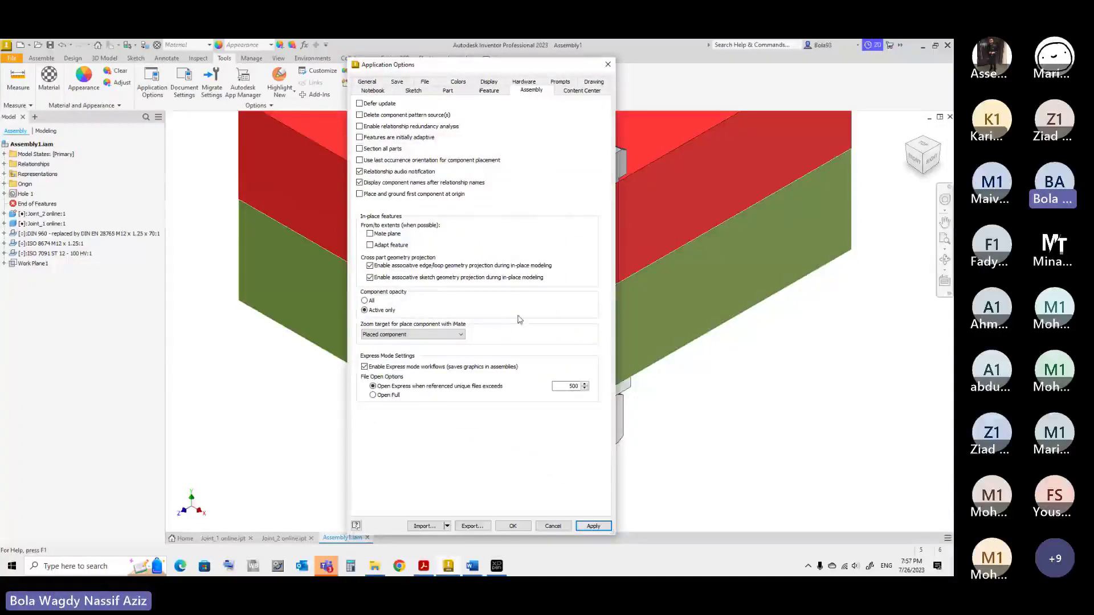
left_click(584, 528)
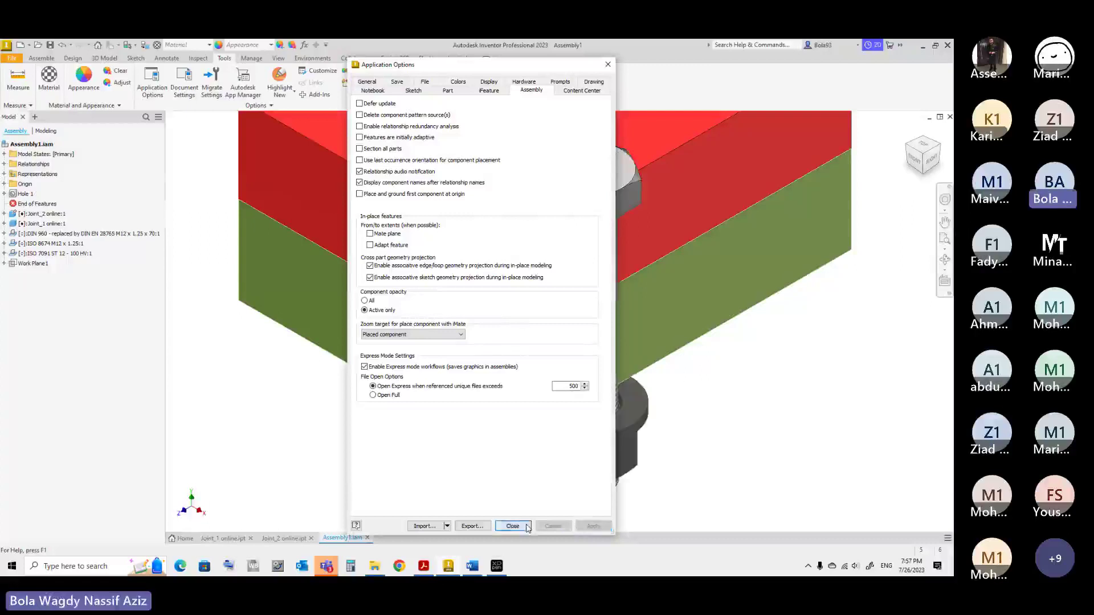
left_click(513, 526)
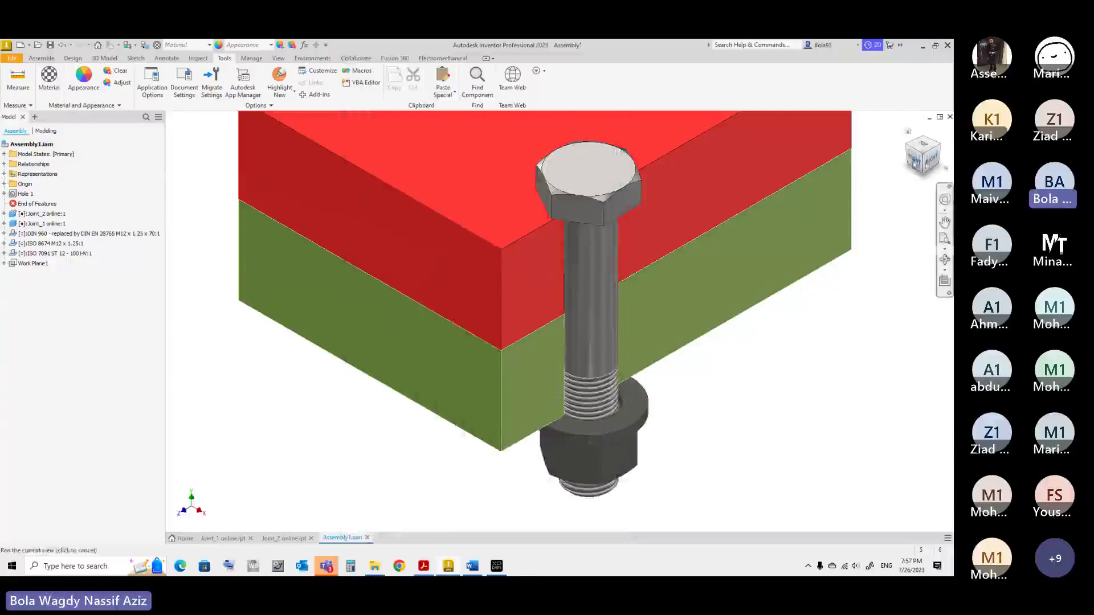
Examine the half-sectioned plates with the bolt, washer and nut left uncut, from the front, right and isometric views
left_click(916, 161)
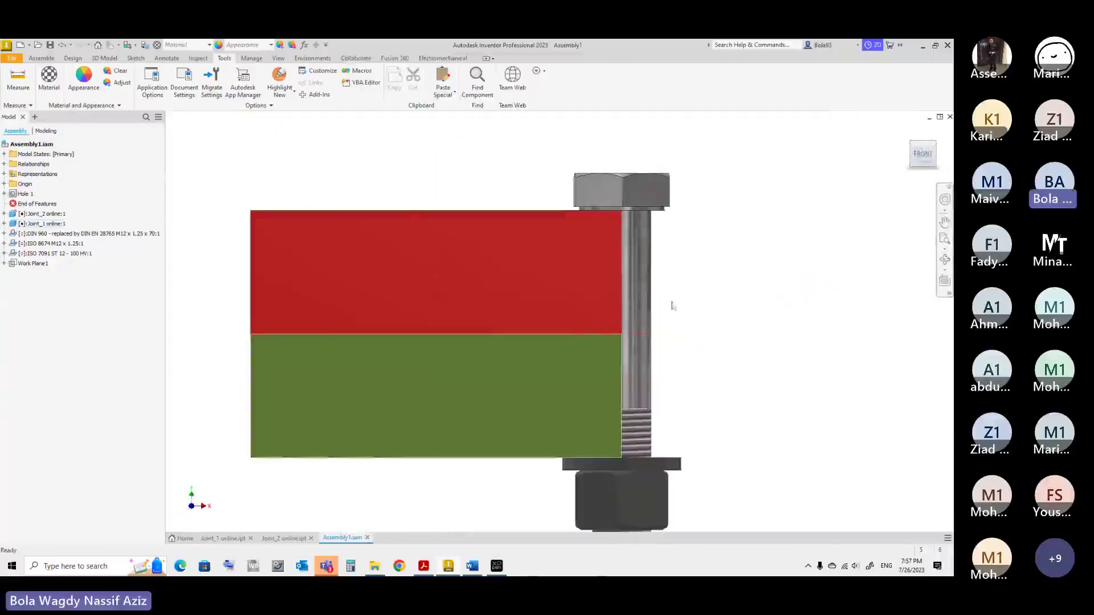
left_click(935, 149)
left_click(926, 156)
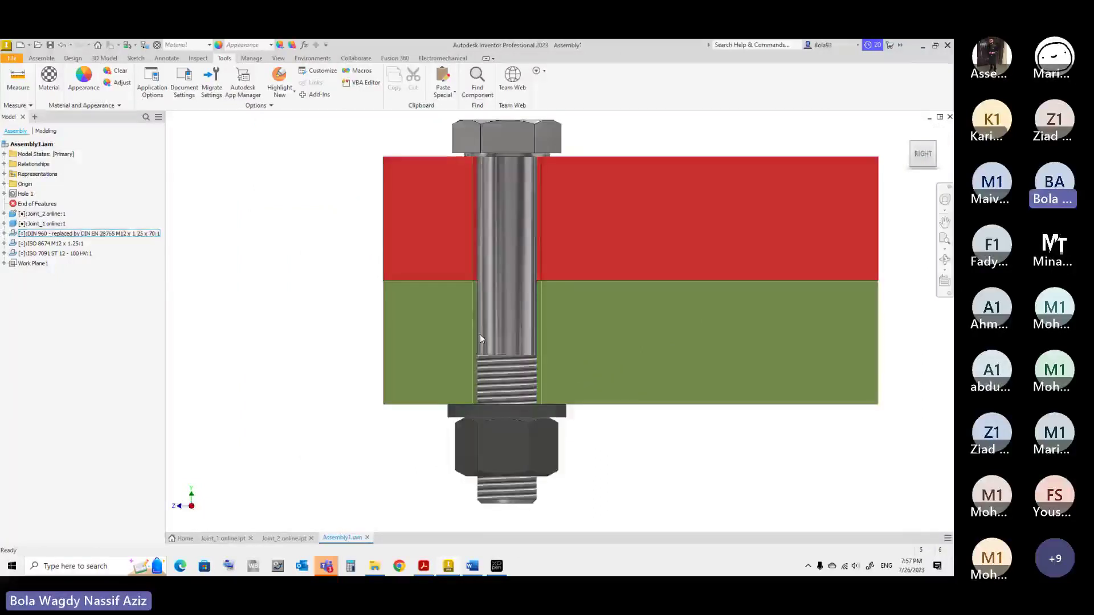
scroll(480, 334, "down", 1)
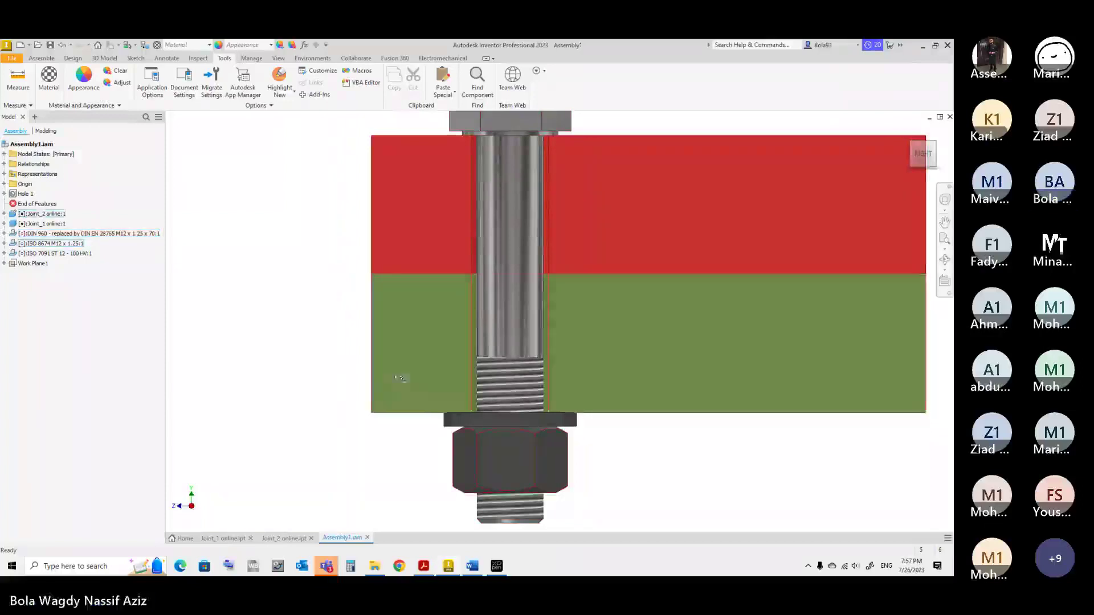
left_click(912, 149)
left_click(908, 132)
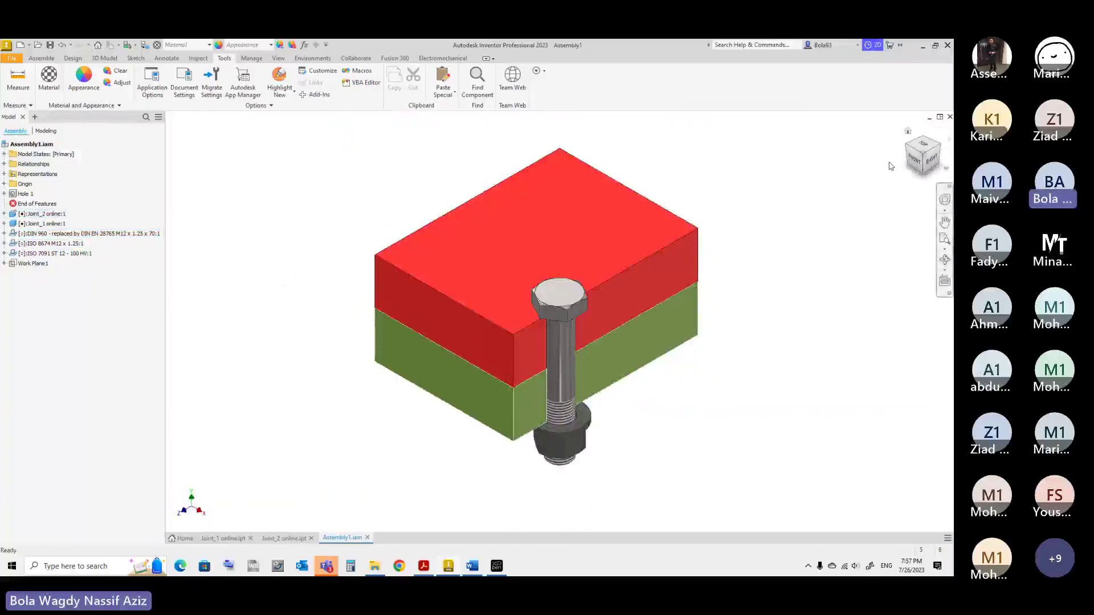
left_click(931, 160)
scroll(525, 357, "up", 3)
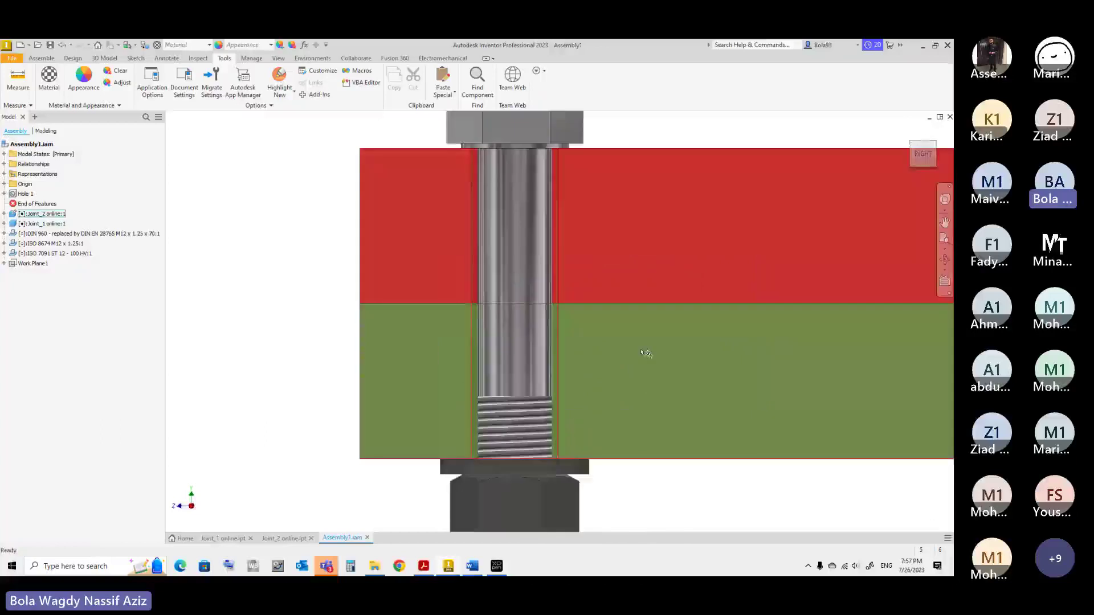
key("Home")
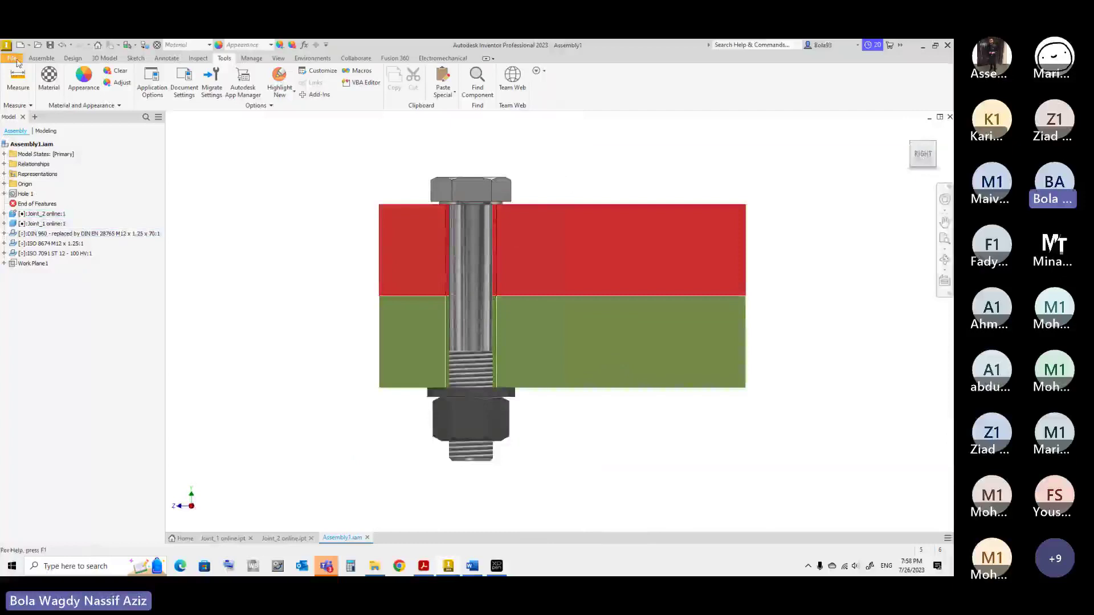
left_click(42, 57)
left_click(481, 242)
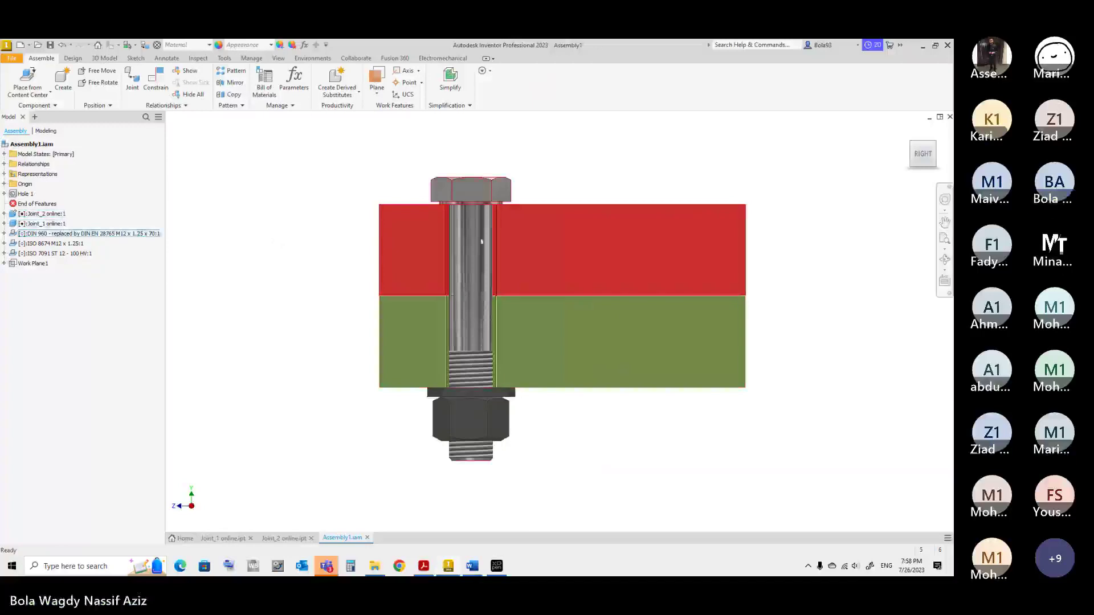
left_click_drag(402, 147, 570, 498)
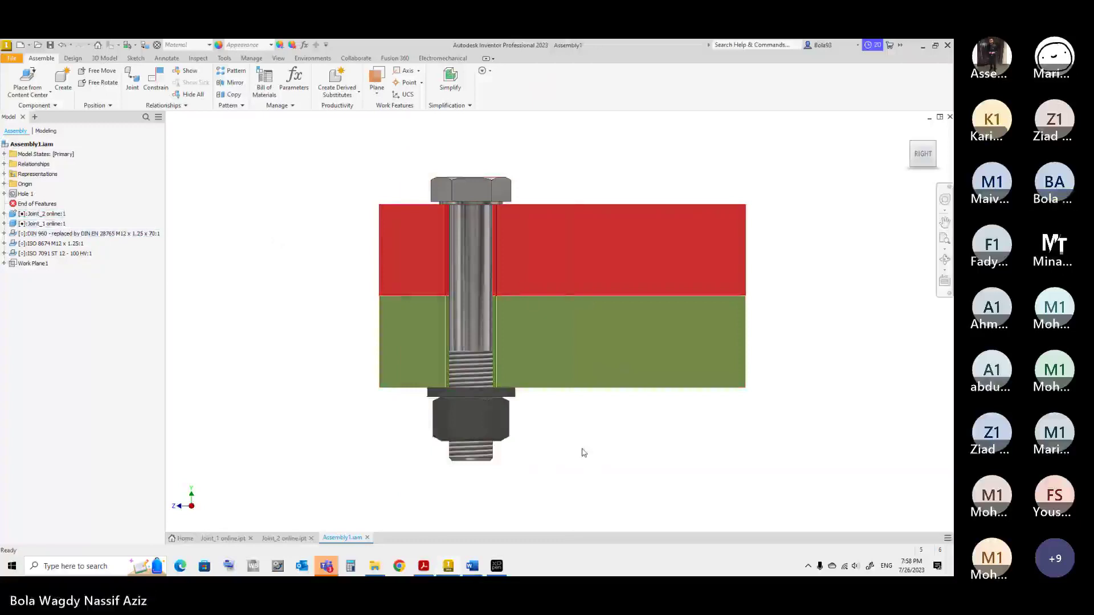
mouse_move(928, 149)
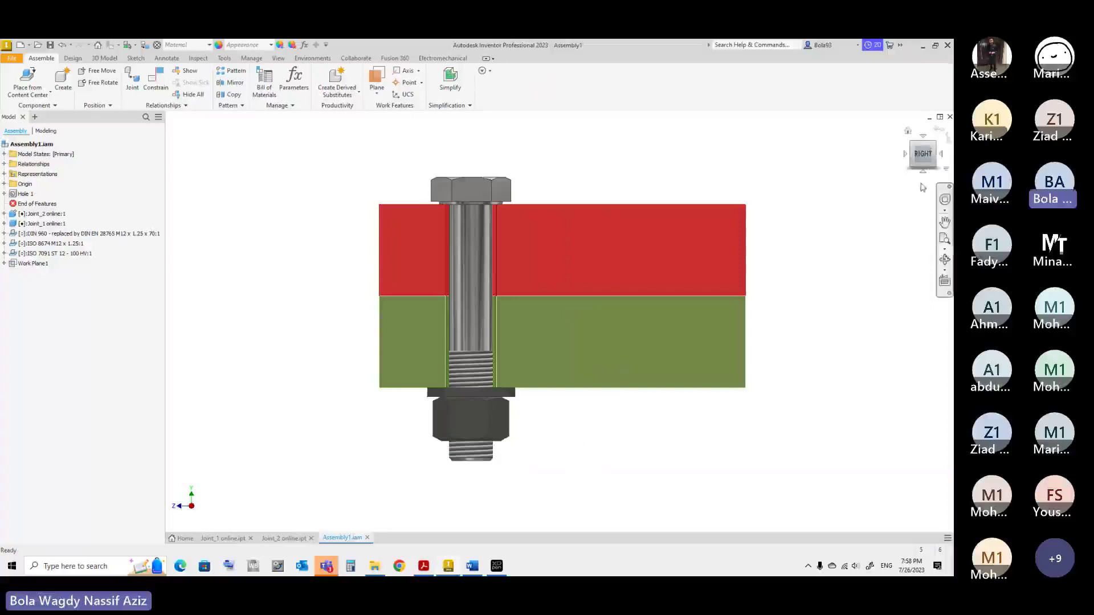
left_click(934, 145)
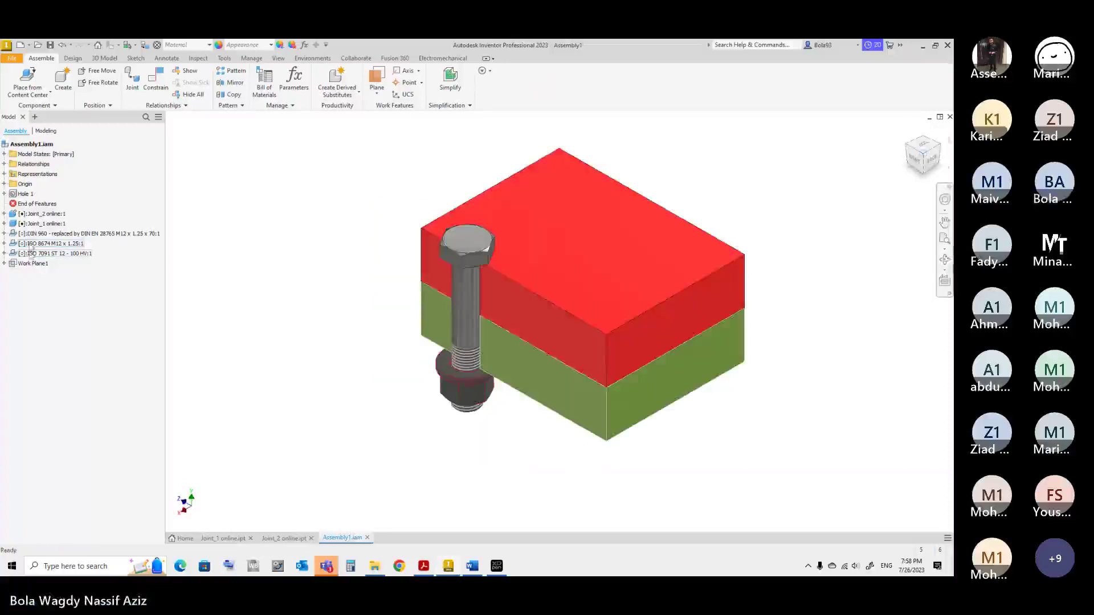
End the section view and look over the complete bolted assembly from above its right side
left_click(279, 60)
left_click(164, 82)
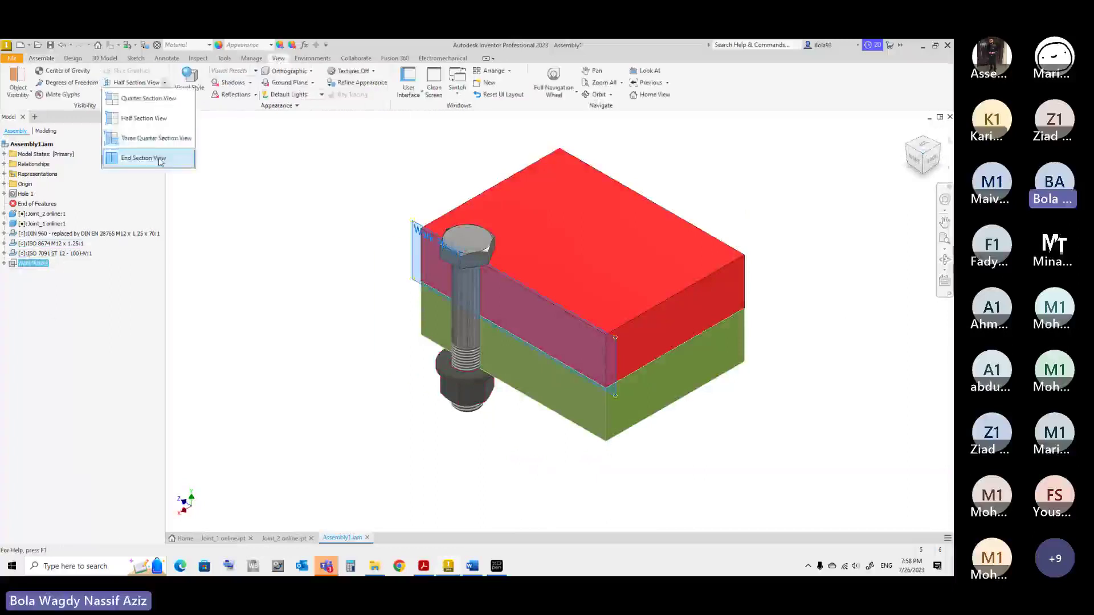
left_click(159, 162)
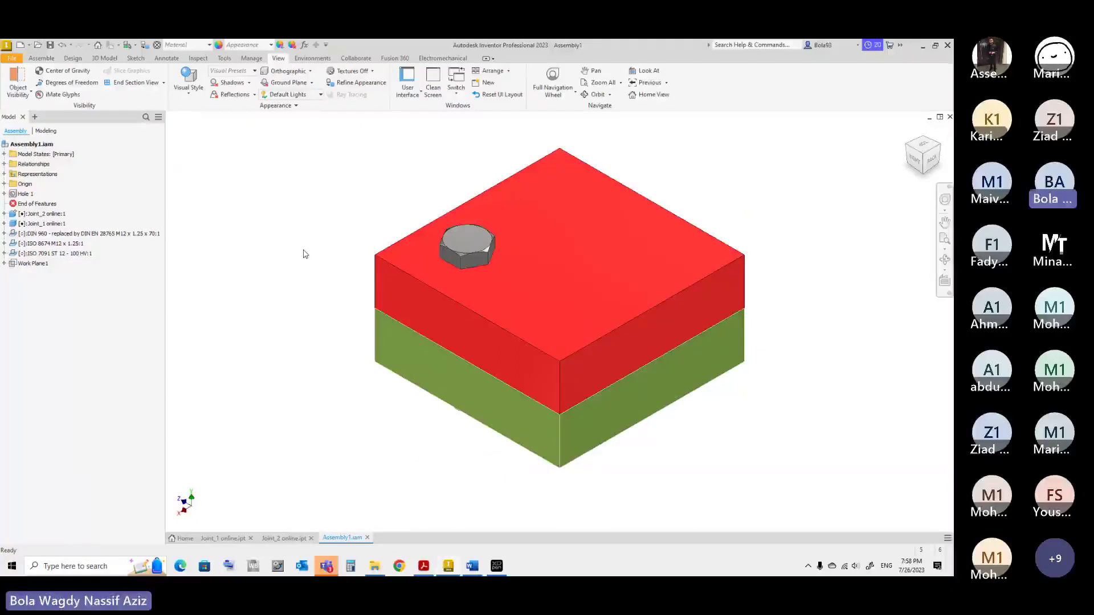
left_click(41, 58)
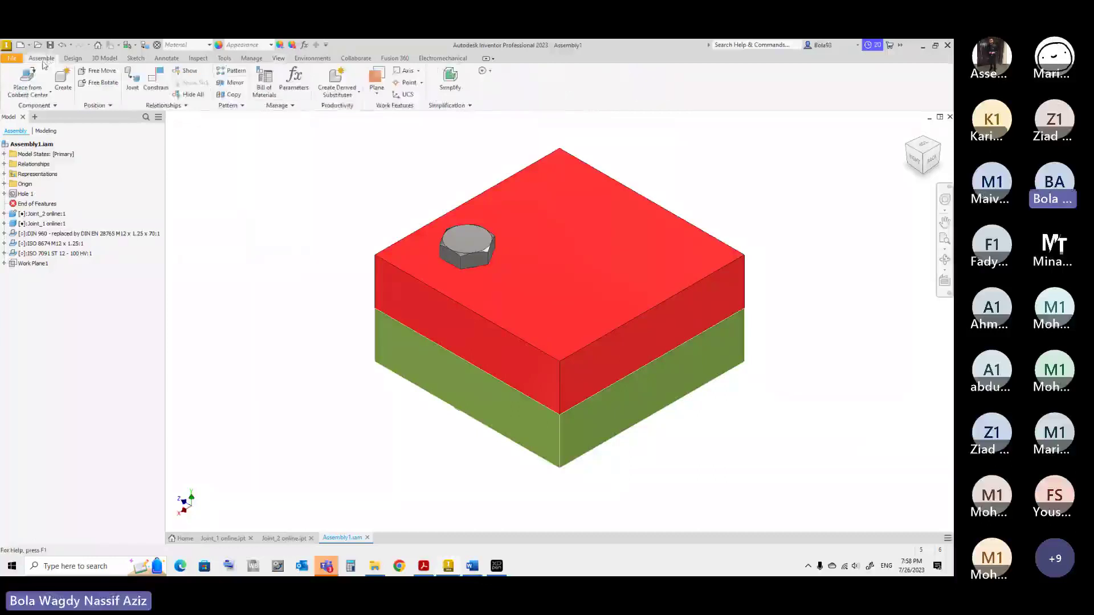
left_click(912, 161)
left_click_drag(917, 157, 909, 165)
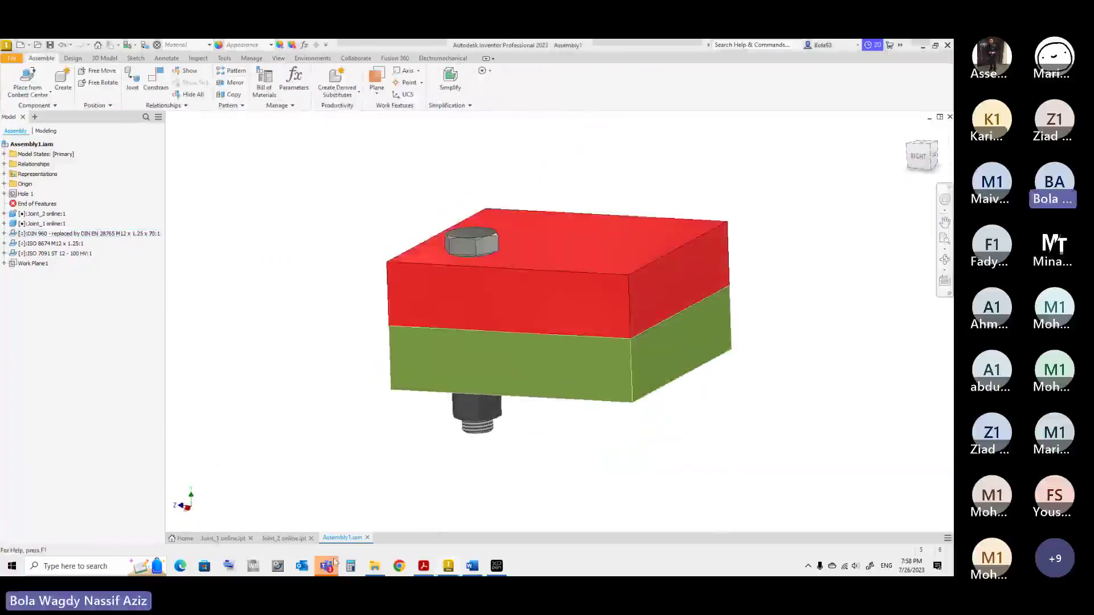
mouse_move(335, 563)
left_click(353, 518)
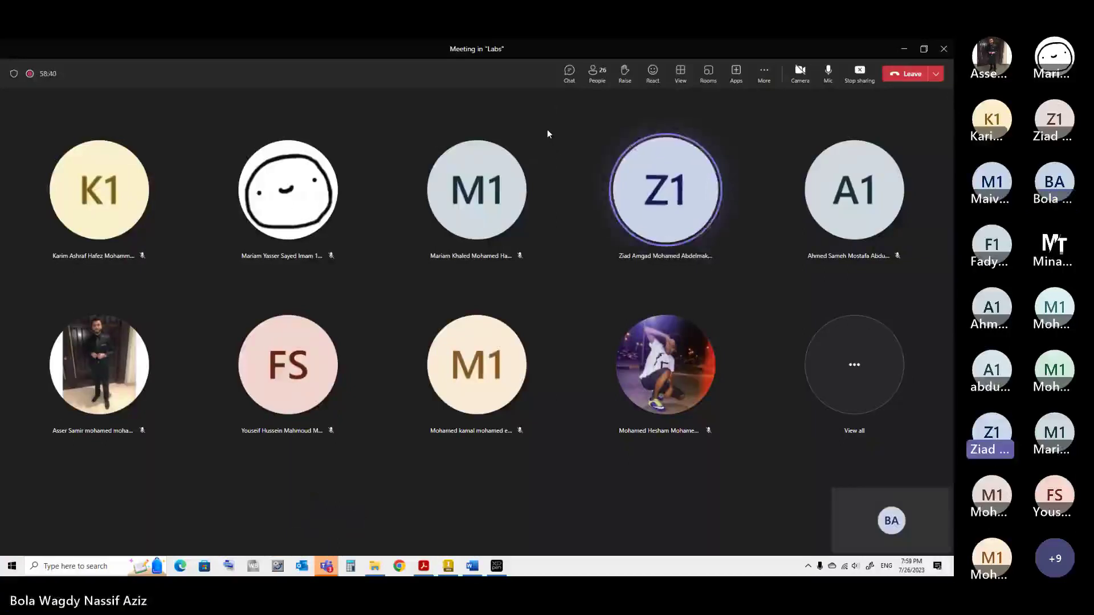
left_click(449, 572)
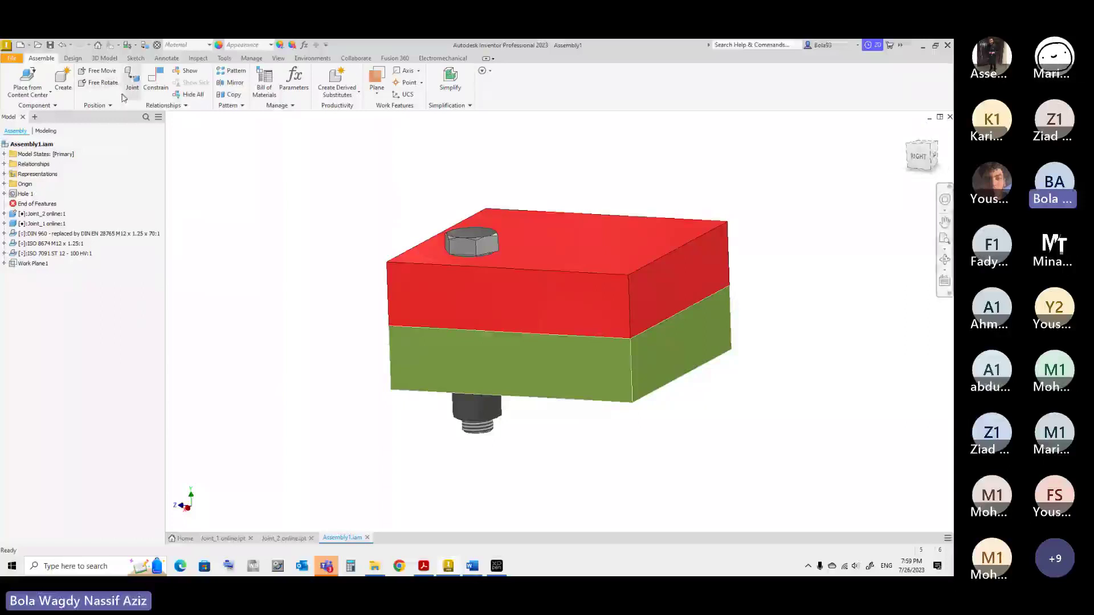
Cut the assembly with a half section view at the existing work plane through the bolt, with no added offset
left_click(278, 58)
left_click(163, 82)
left_click(161, 119)
left_click(32, 263)
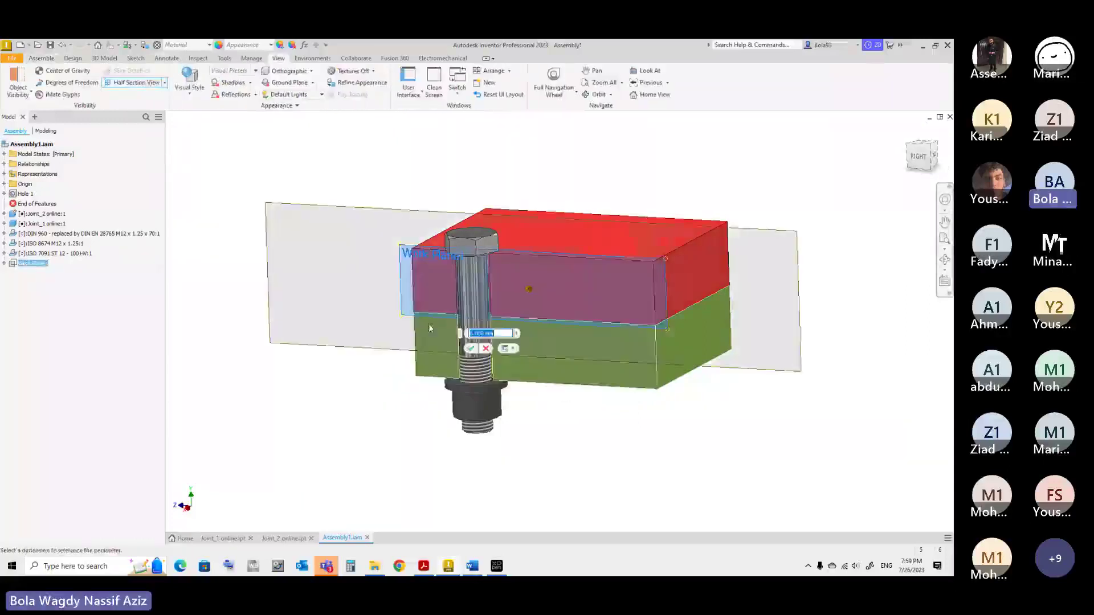
left_click(471, 349)
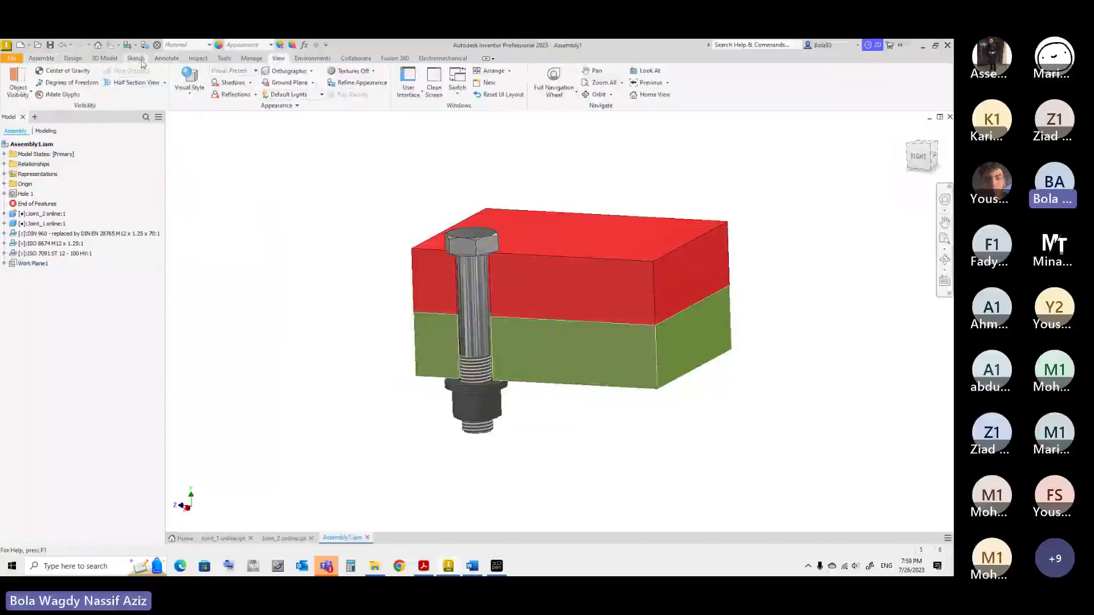
Turn on the application's assembly option Section all parts and apply it to the half section
left_click(224, 58)
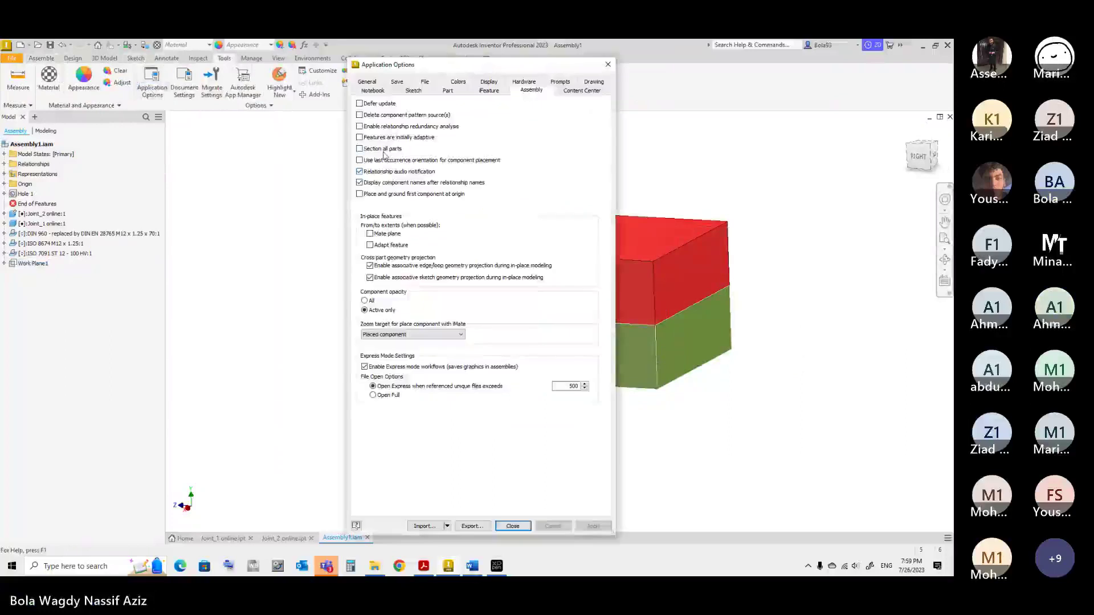
left_click(383, 149)
left_click(552, 526)
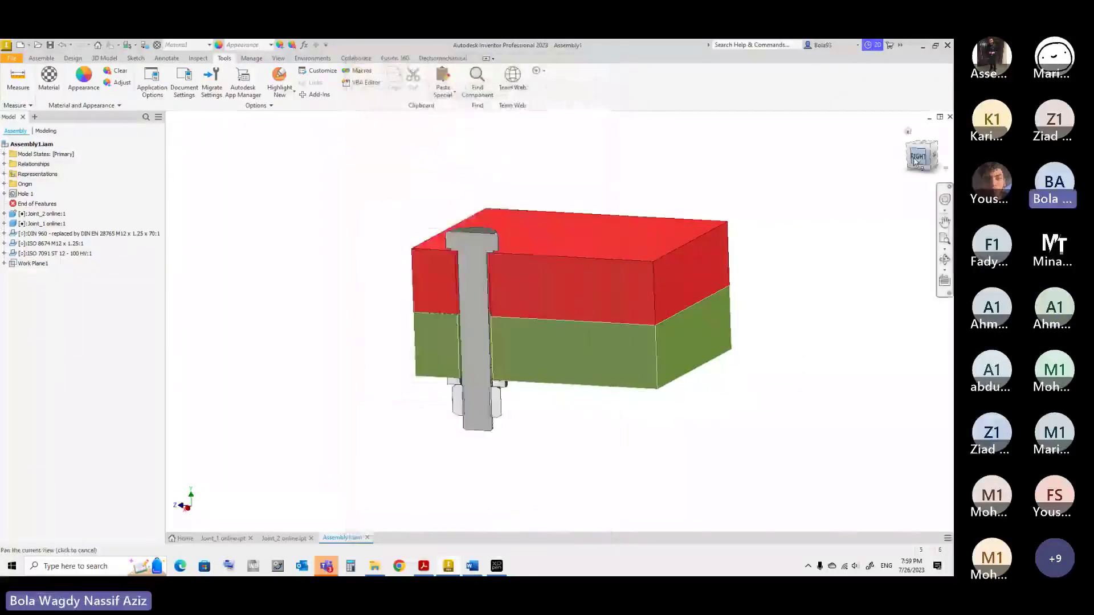
Examine the cut bolt, hole clearance, washer and nut in the right view, and the whole sectioned joint in isometric view
left_click(916, 159)
scroll(464, 358, "down", 10)
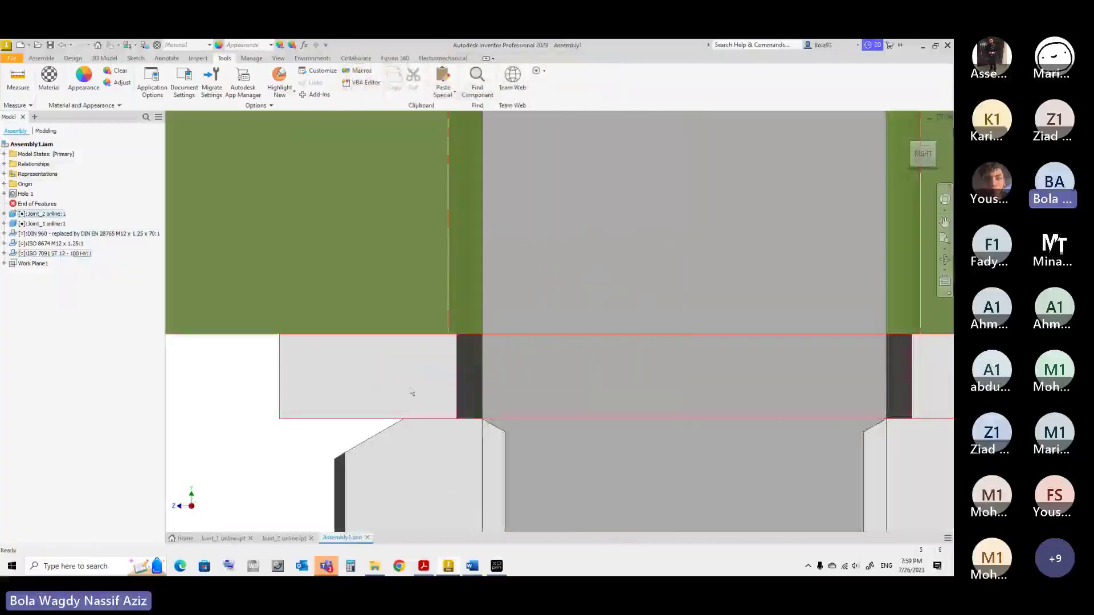
scroll(427, 393, "up", 3)
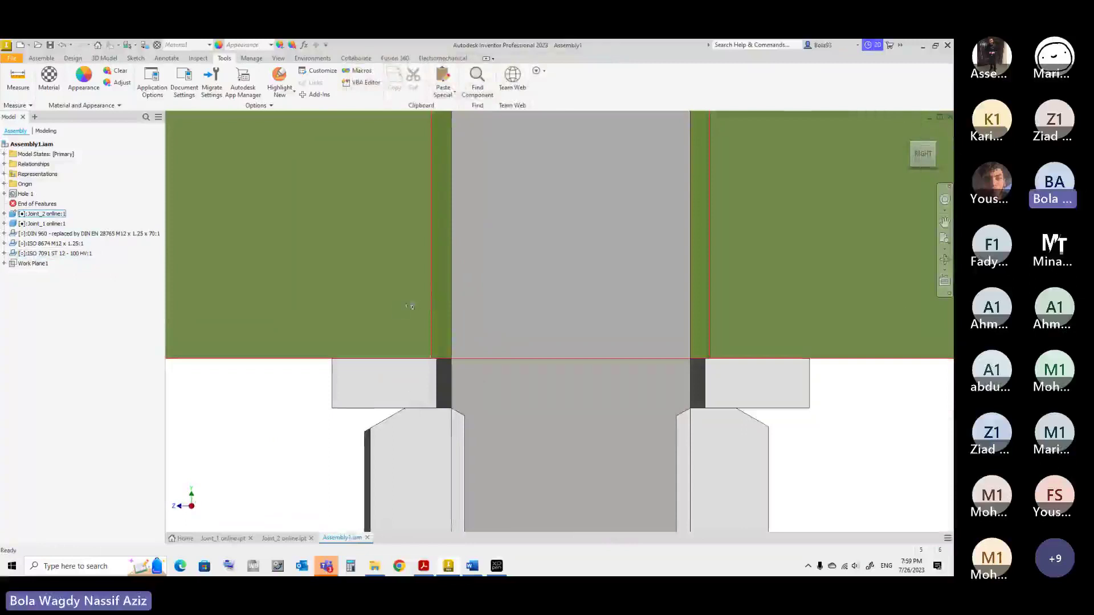
scroll(418, 344, "up", 5)
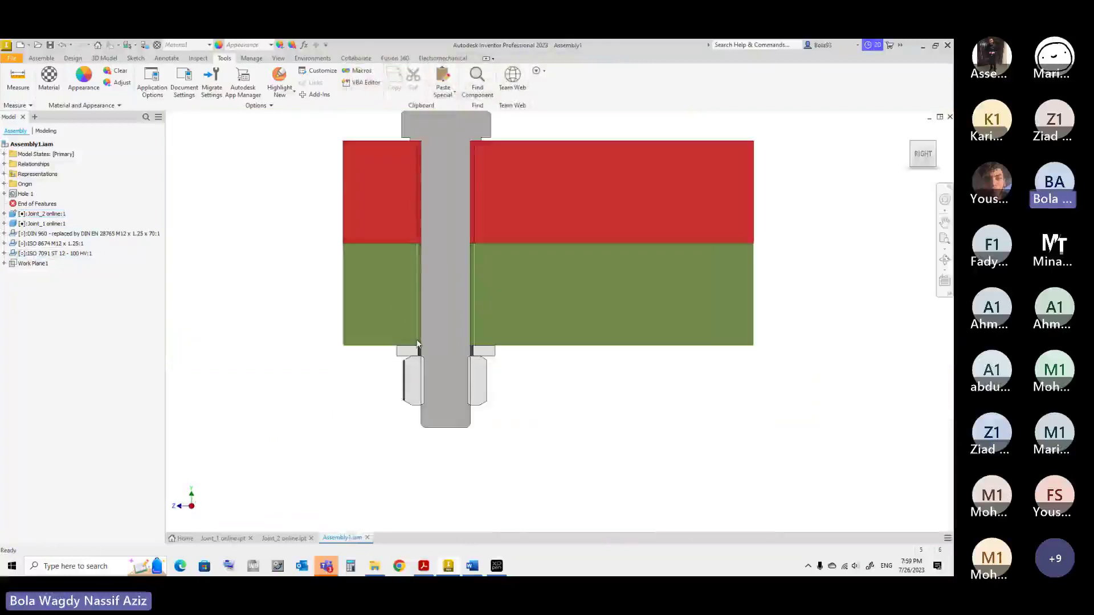
scroll(418, 271, "down", 3)
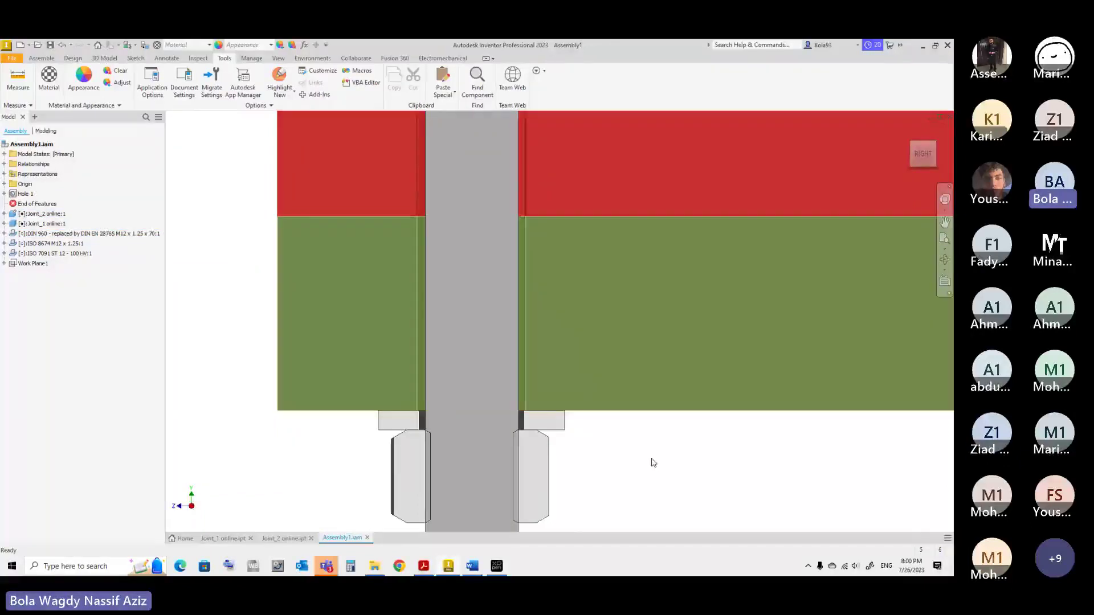
scroll(654, 463, "up", 3)
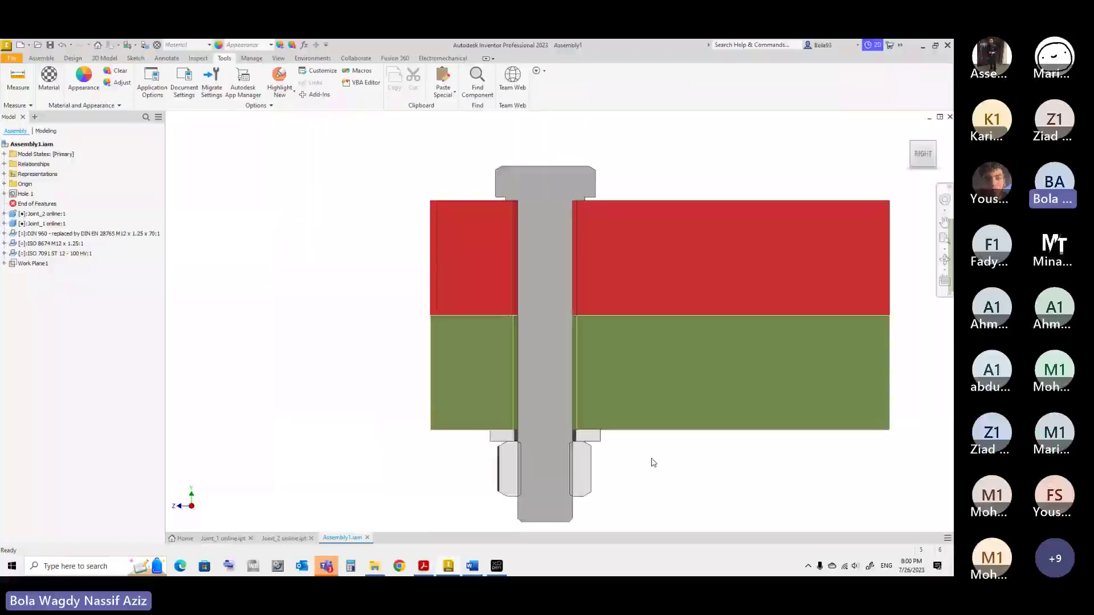
left_click(534, 313)
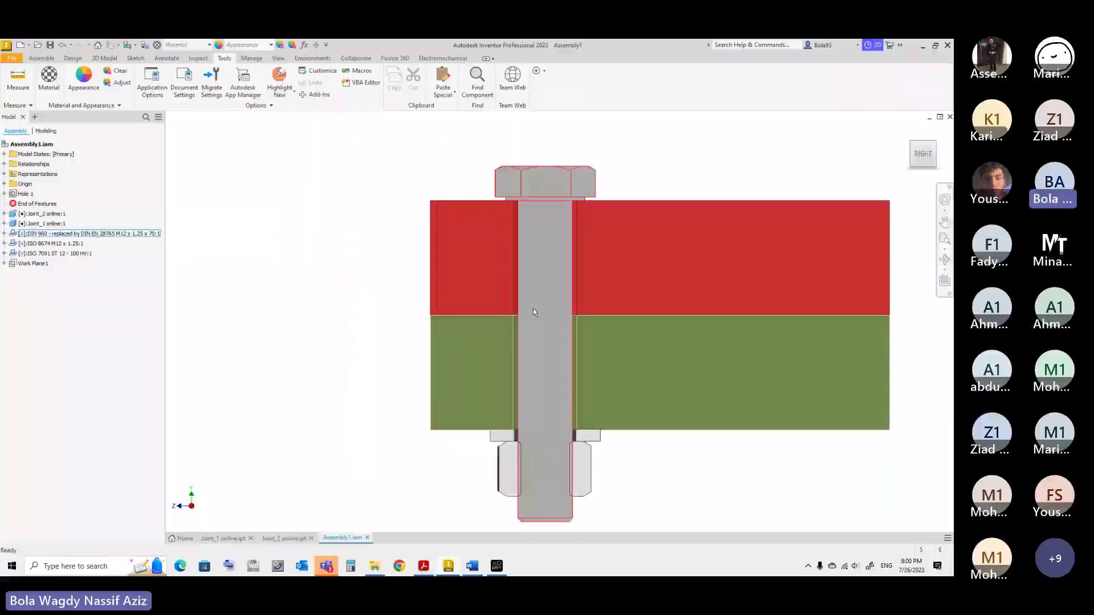
left_click(514, 288)
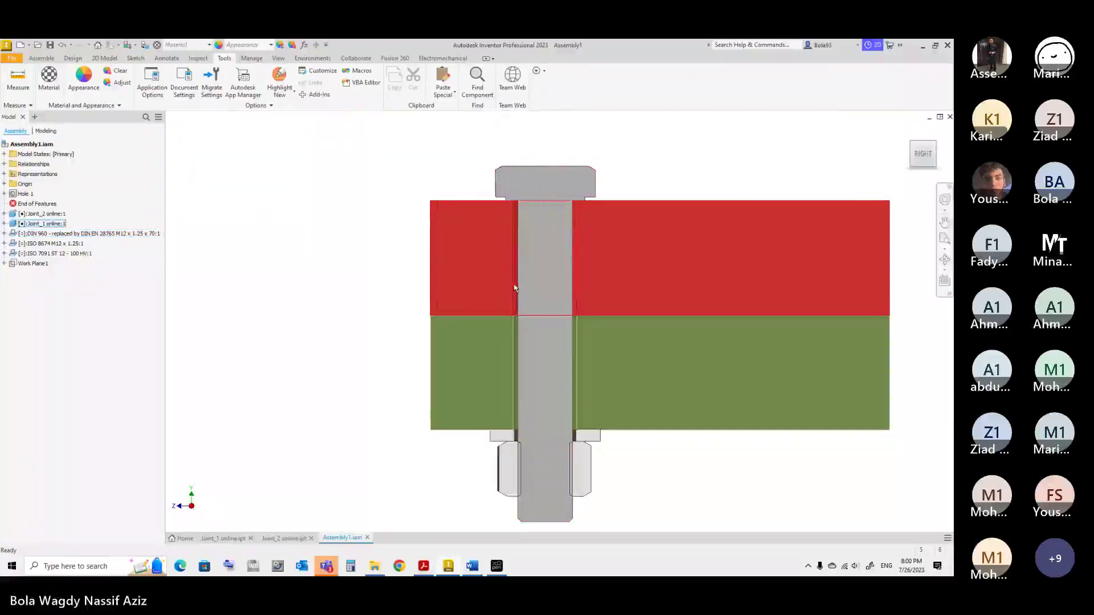
key("F6")
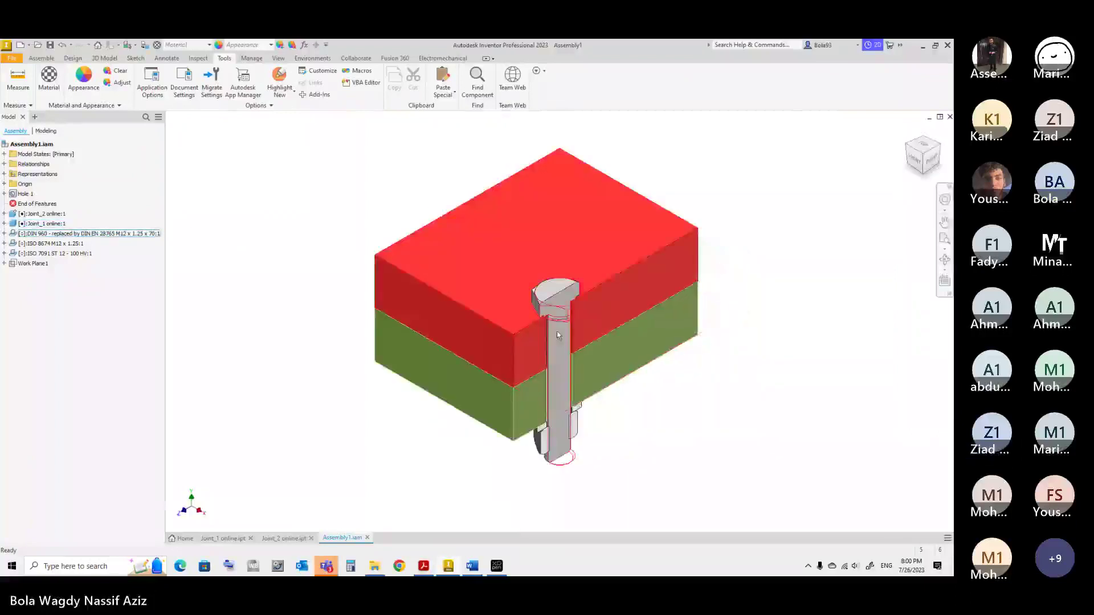
scroll(556, 331, "up", 5)
scroll(562, 296, "down", 3)
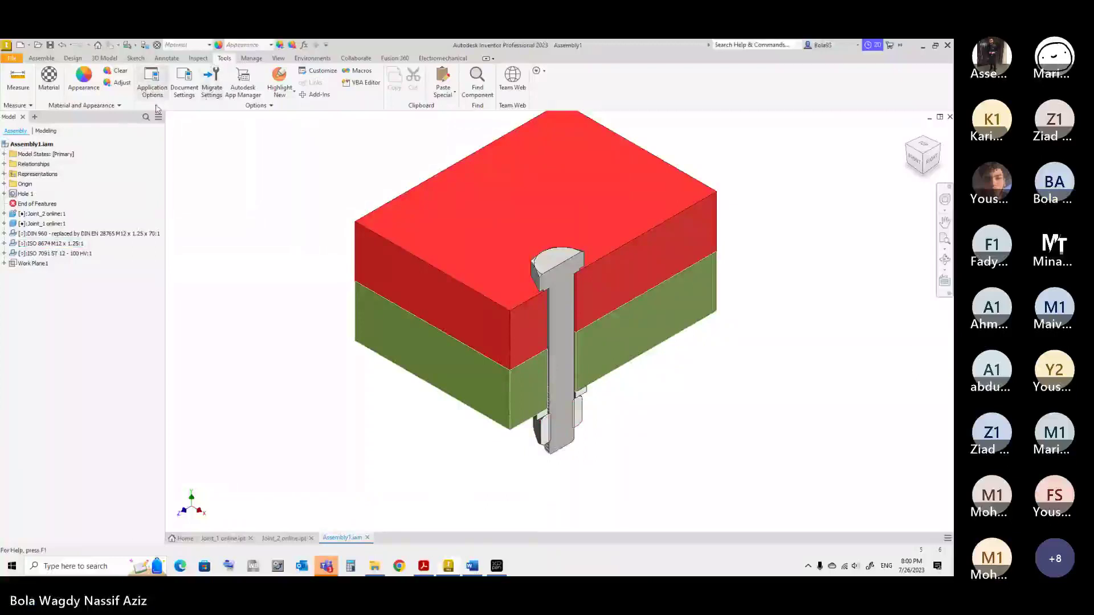
End the half section view and look at the whole bolted assembly in the right view
left_click(278, 58)
left_click(164, 83)
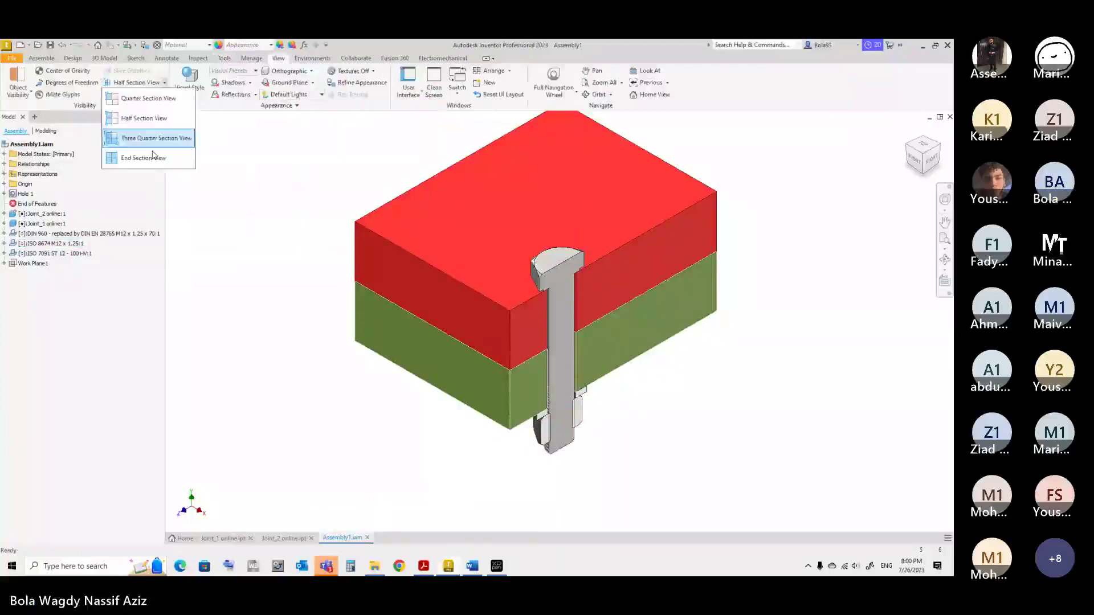
left_click(152, 156)
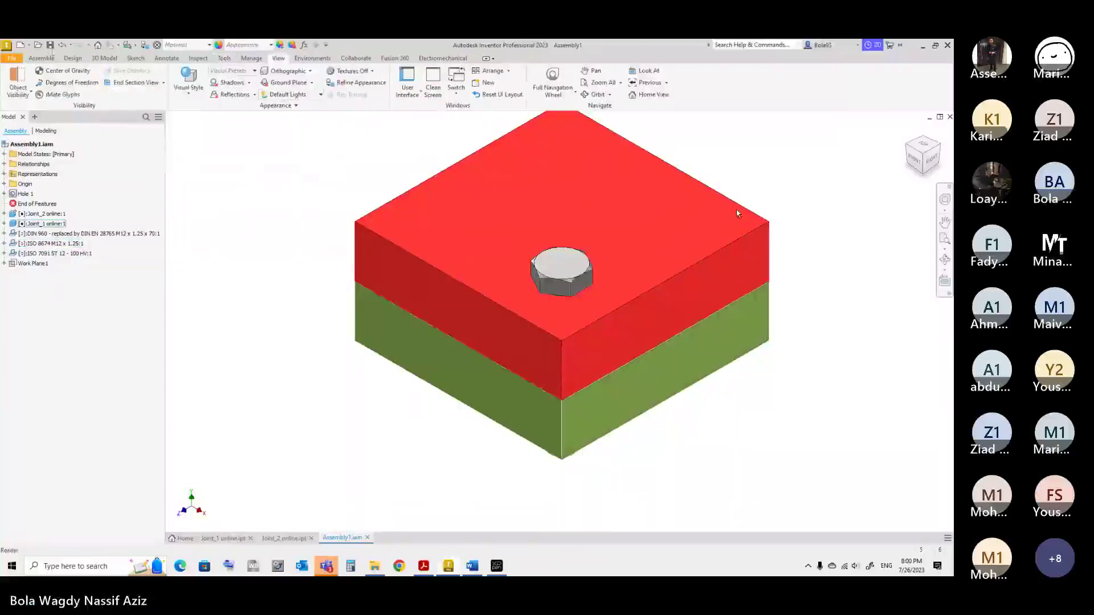
left_click(912, 166)
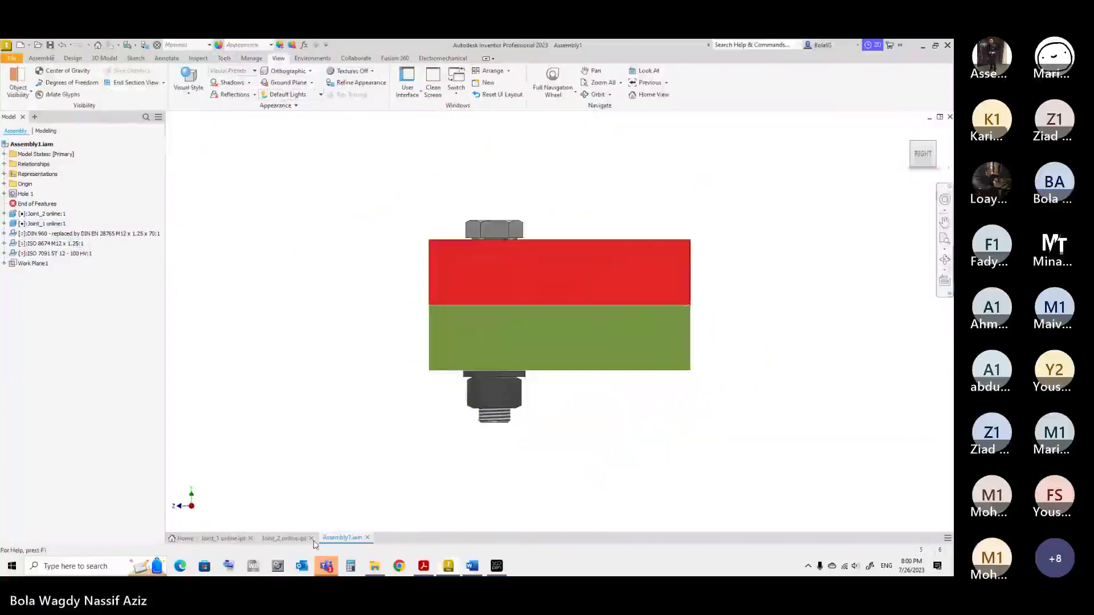
mouse_move(326, 565)
left_click(267, 505)
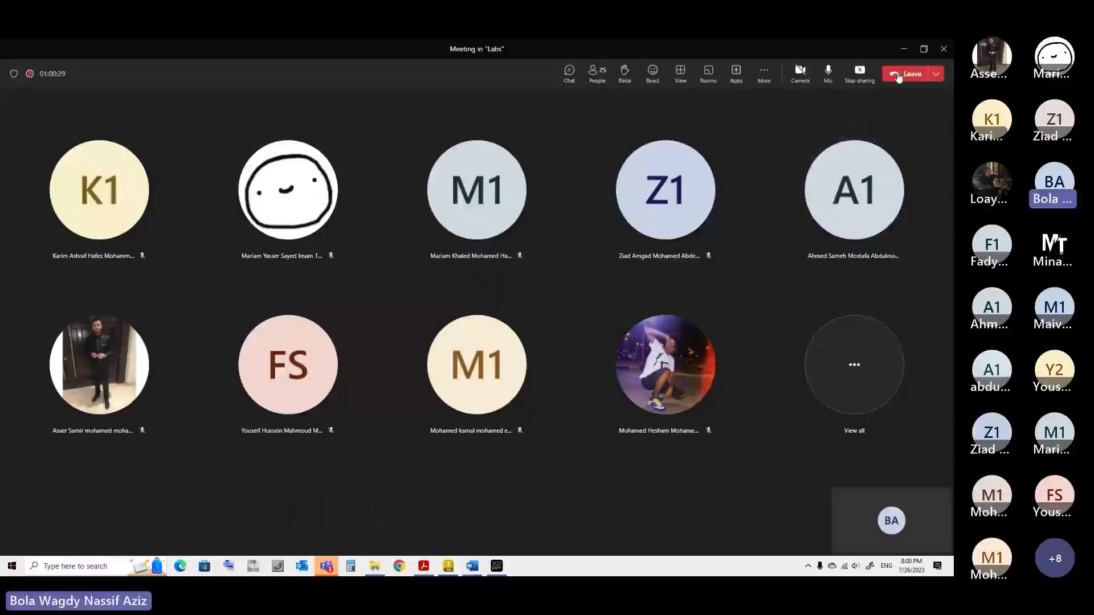
left_click(903, 49)
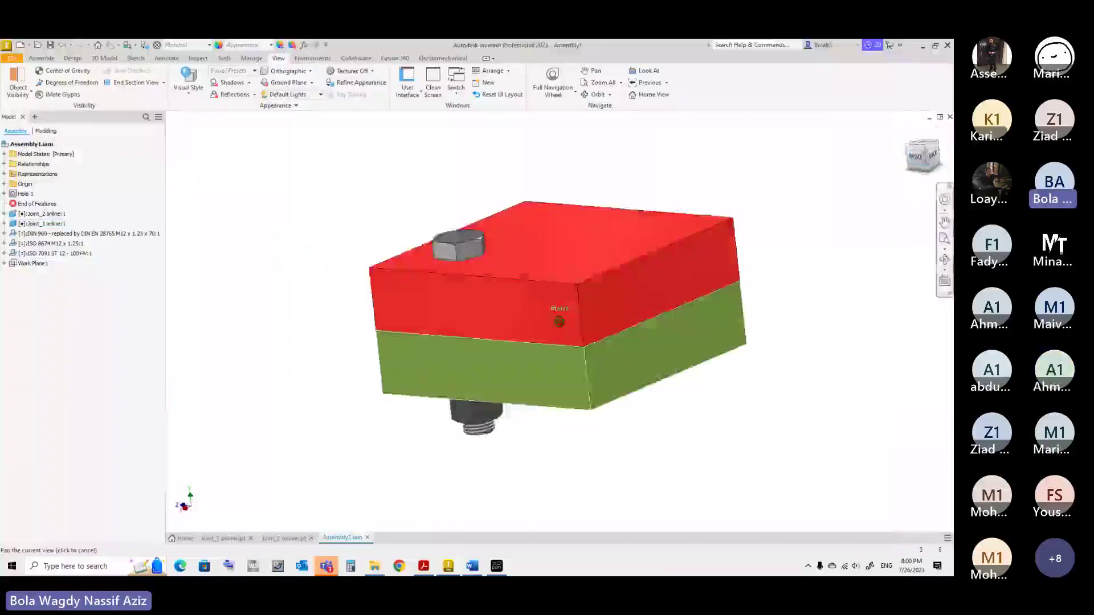
left_click(923, 153)
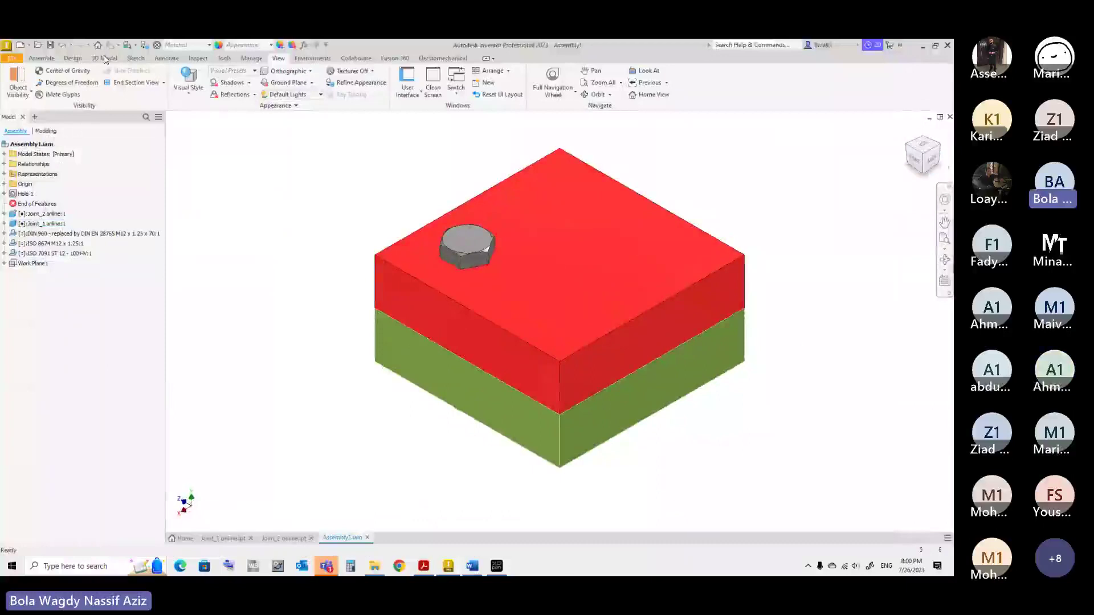
left_click(72, 58)
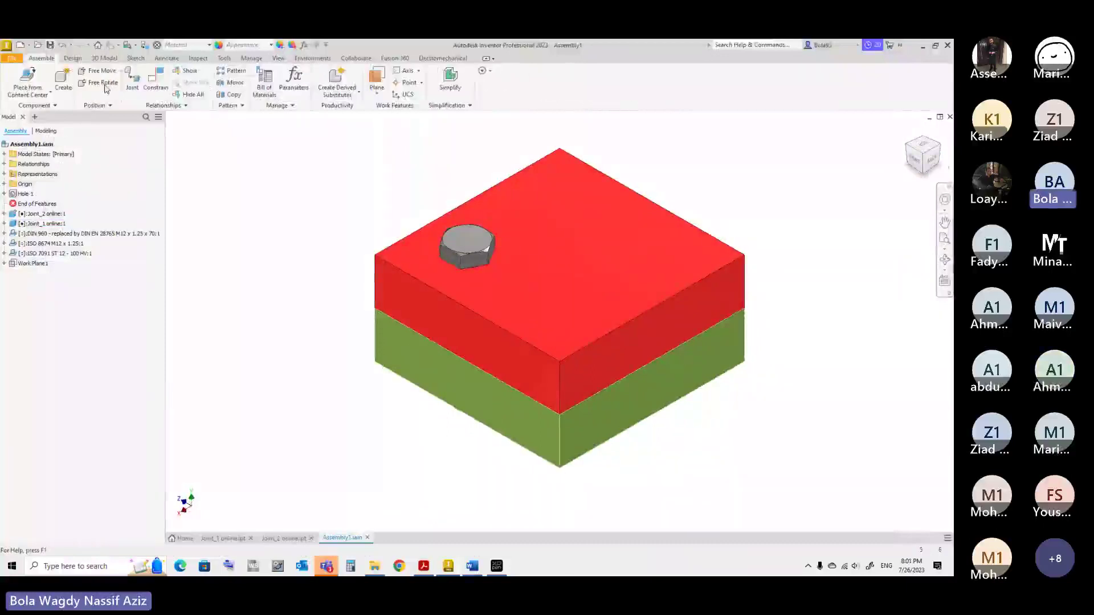
left_click(49, 60)
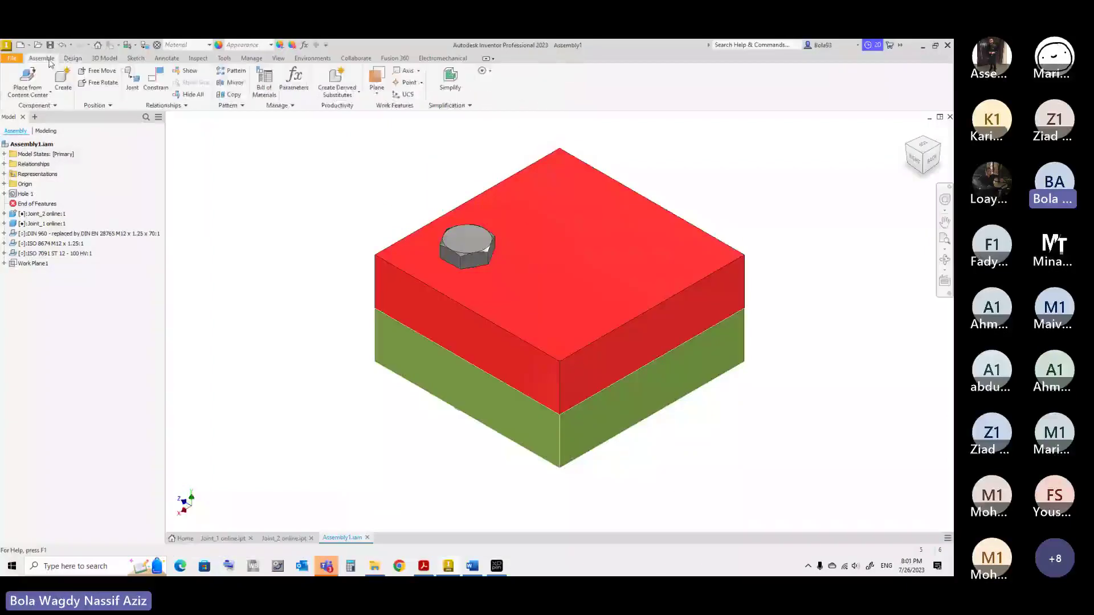
left_click(72, 59)
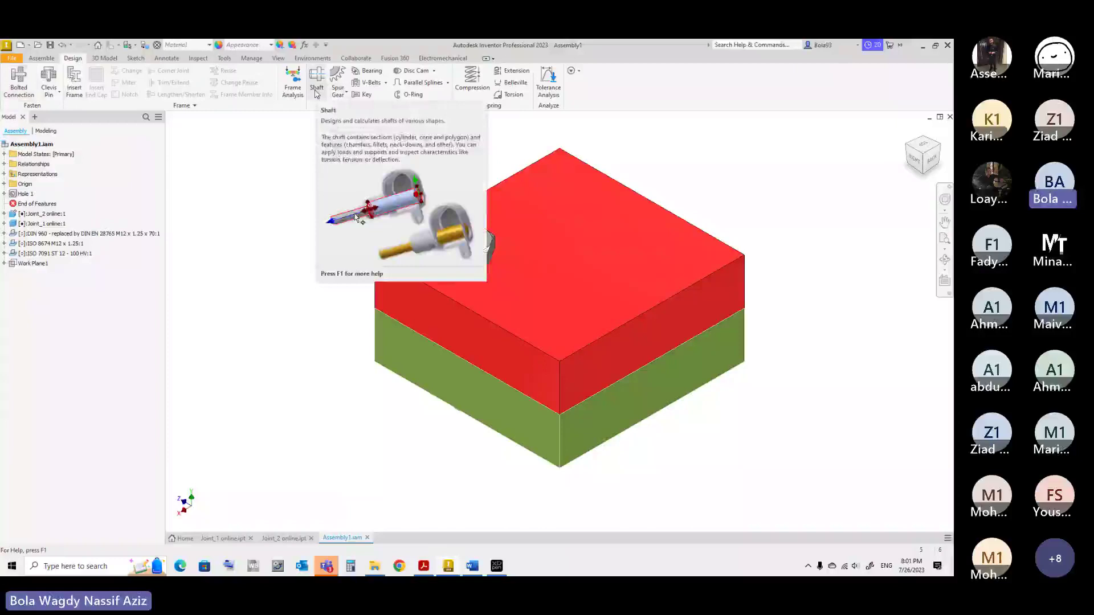
left_click(340, 94)
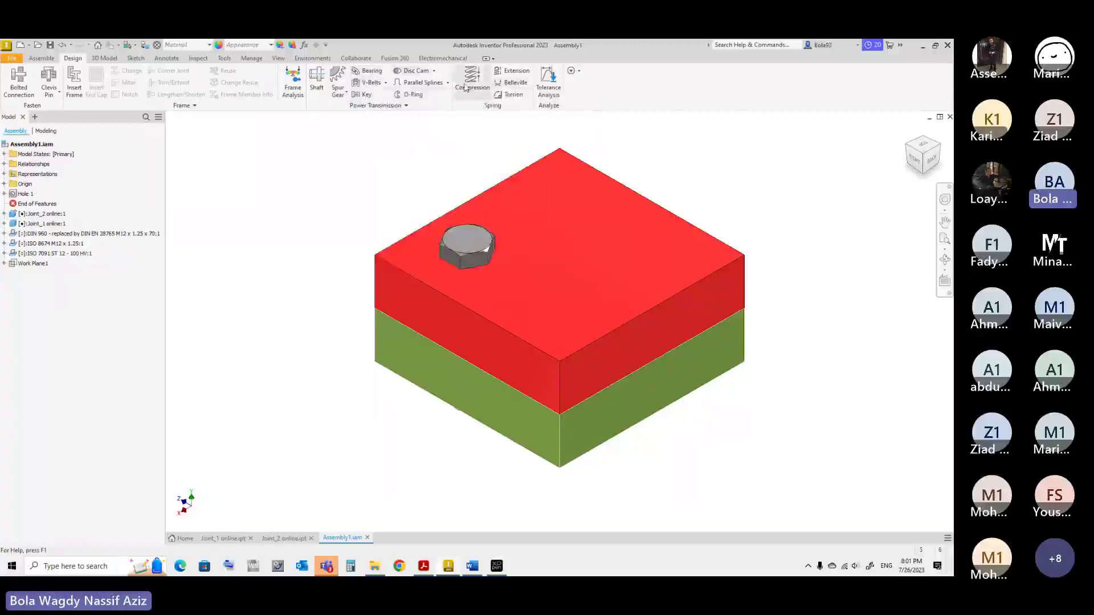
left_click(434, 72)
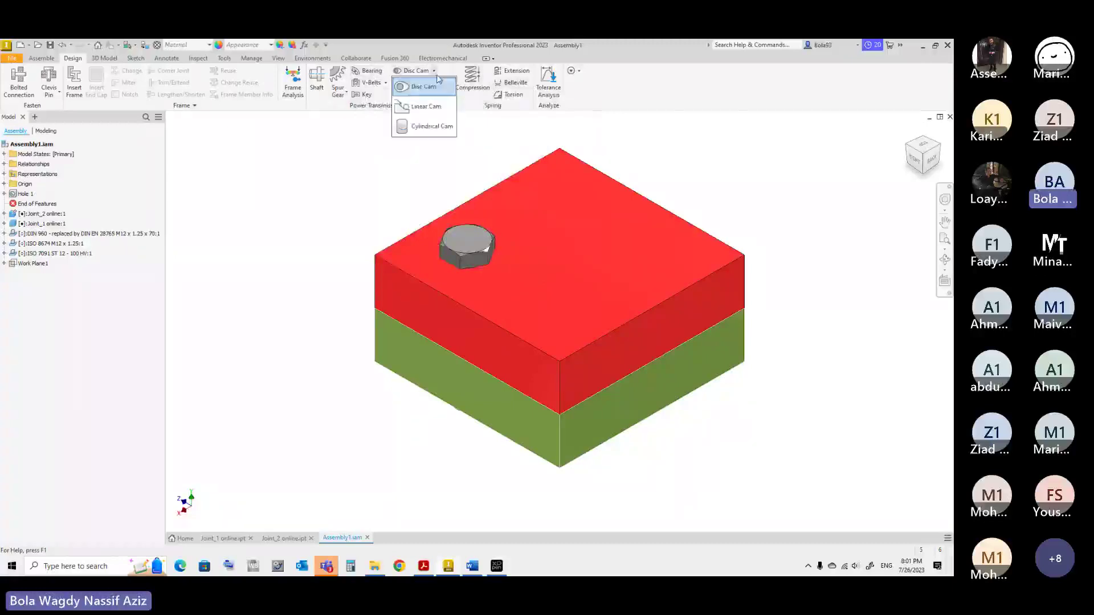
left_click(664, 137)
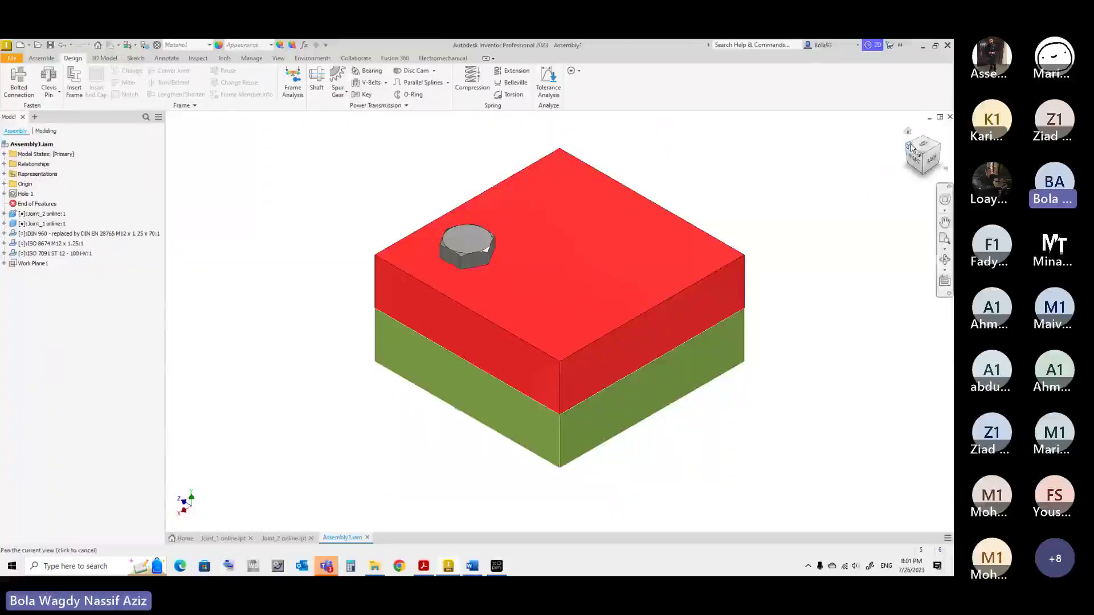
left_click_drag(911, 147, 806, 222)
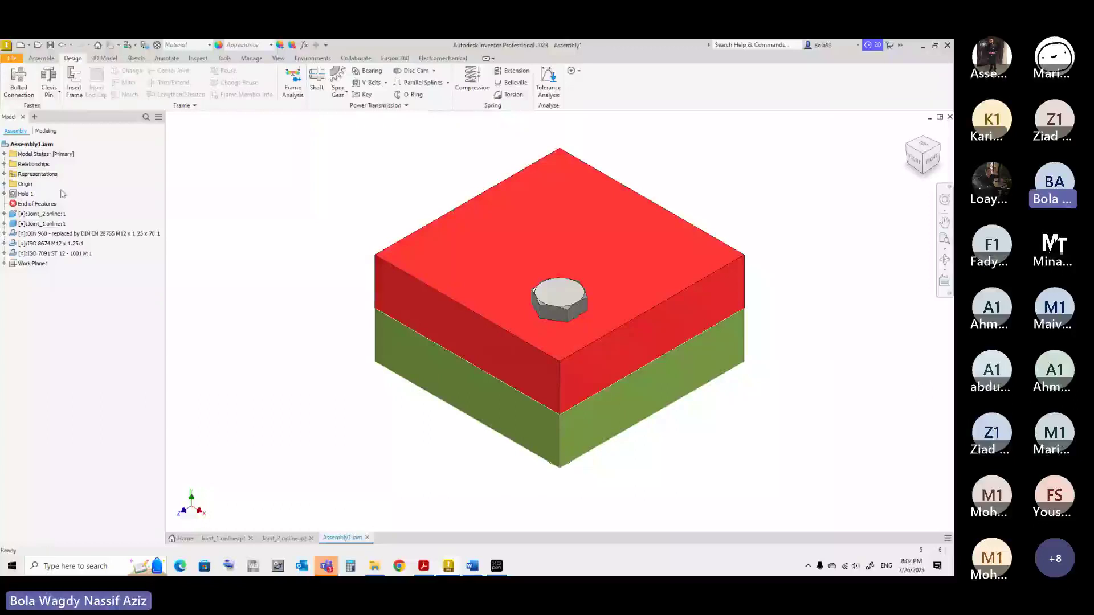
left_click(91, 234)
left_click(181, 163)
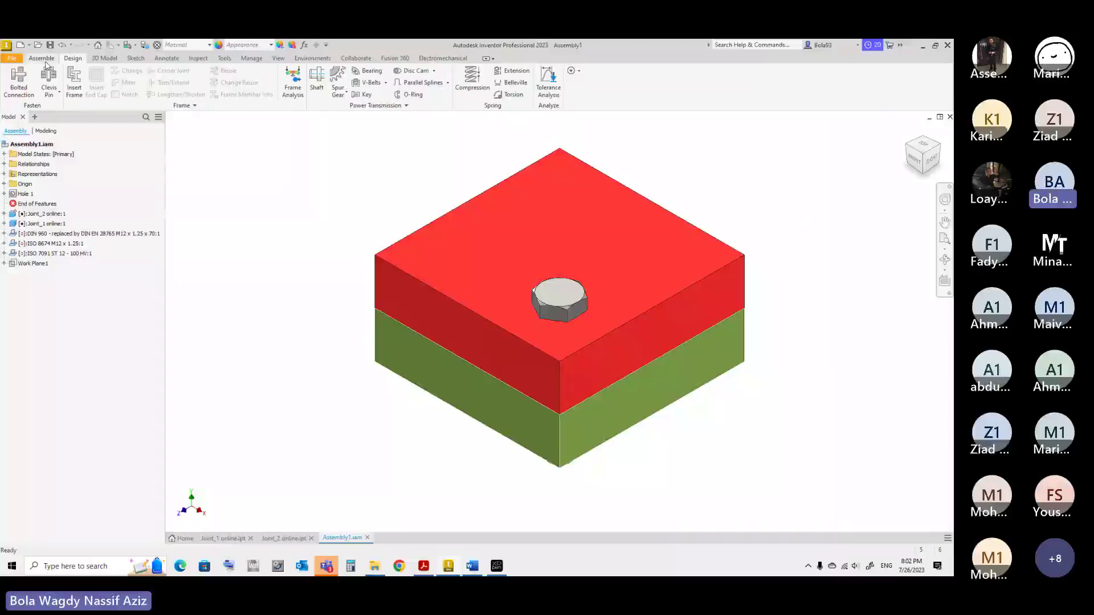
Start the Bolted Connection generator and look over its strength calculation and fatigue calculation settings
left_click(19, 80)
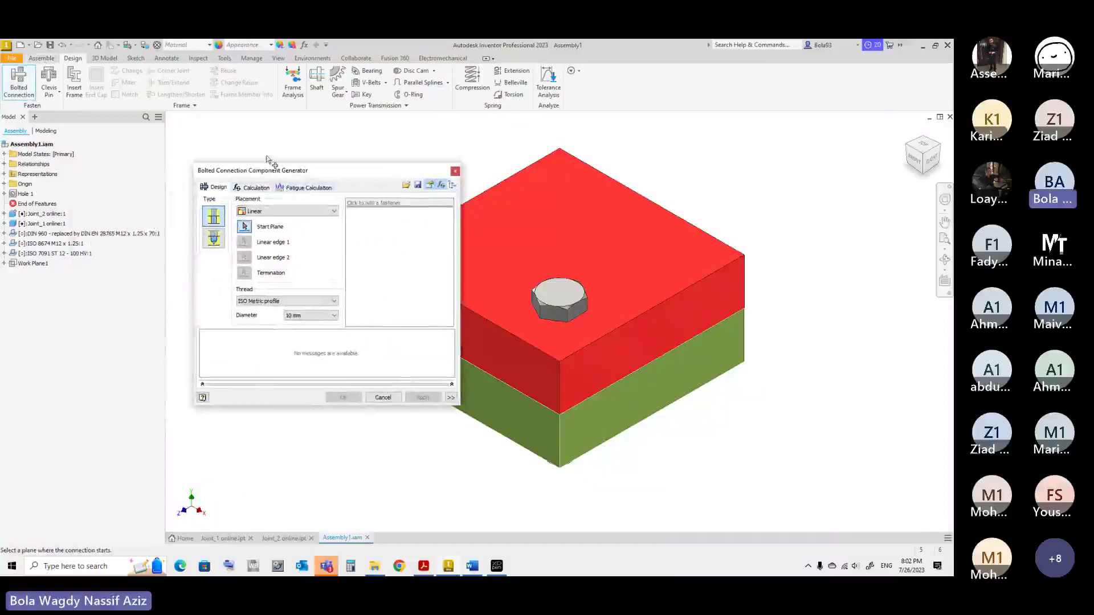
left_click(247, 189)
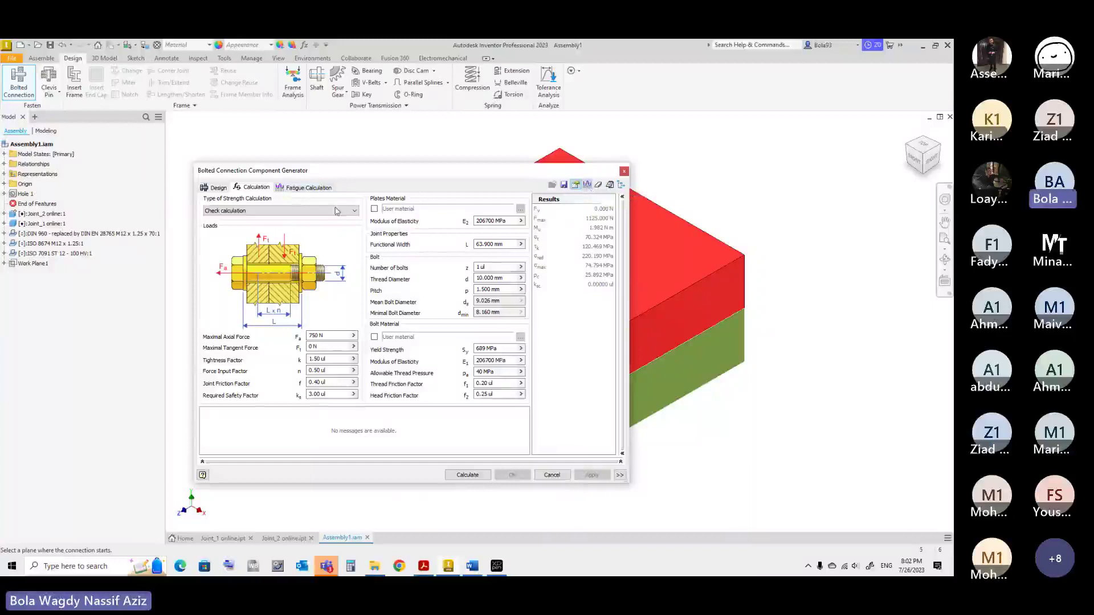
left_click(303, 188)
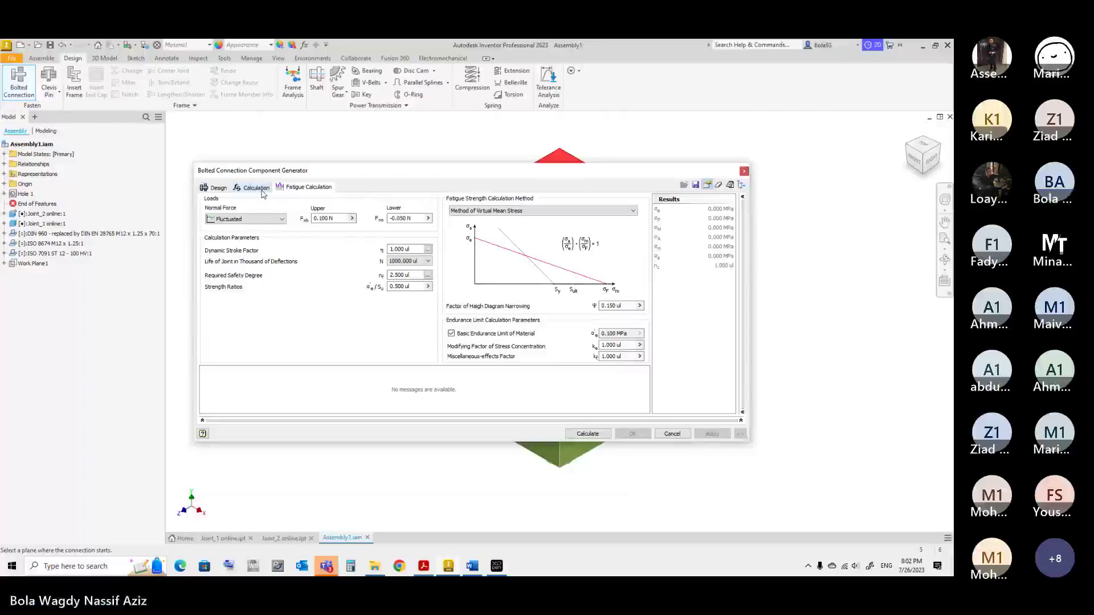
Switch to the bolted connections slides in Acrobat and review the static analysis and dynamic analysis pages
left_click(421, 567)
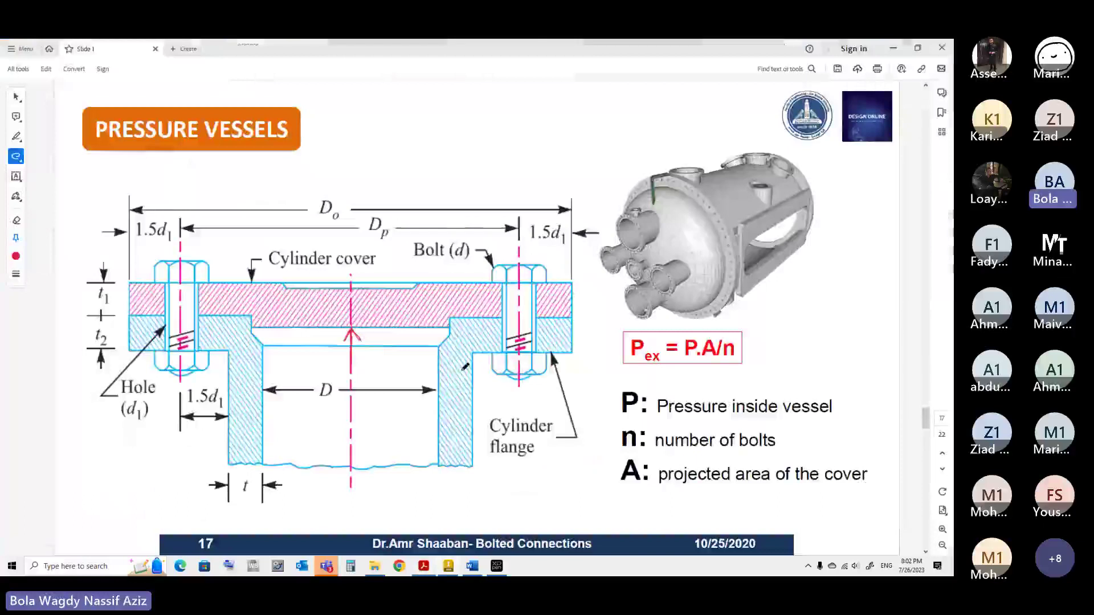
scroll(465, 367, "up", 7)
scroll(478, 410, "down", 1)
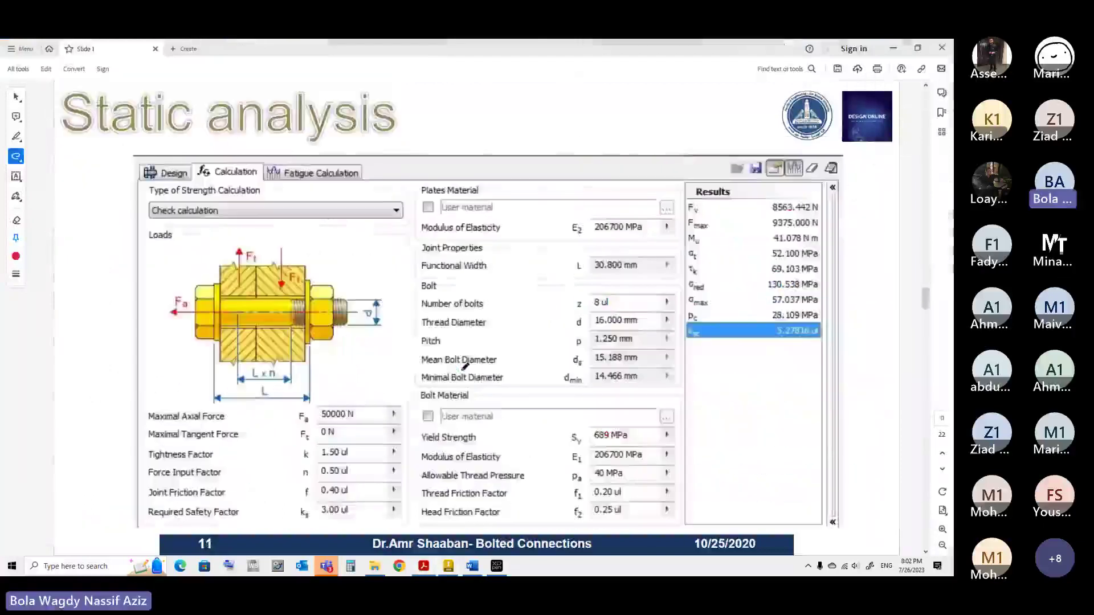
scroll(485, 444, "down", 1)
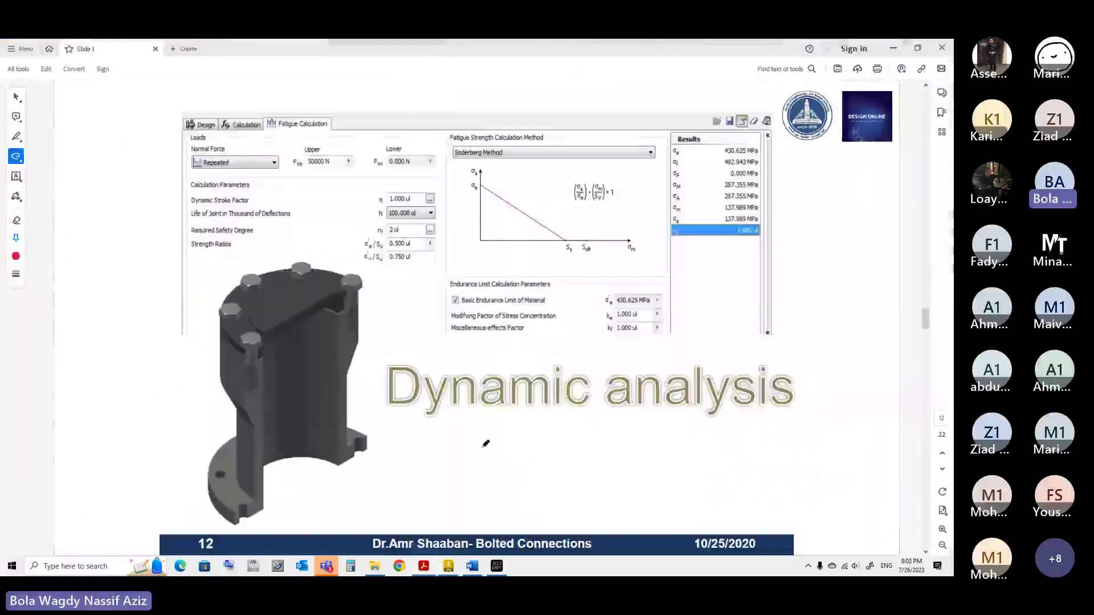
Switch back to Inventor and give the bolted connection linear placement, starting at the red plate's top face
left_click(449, 567)
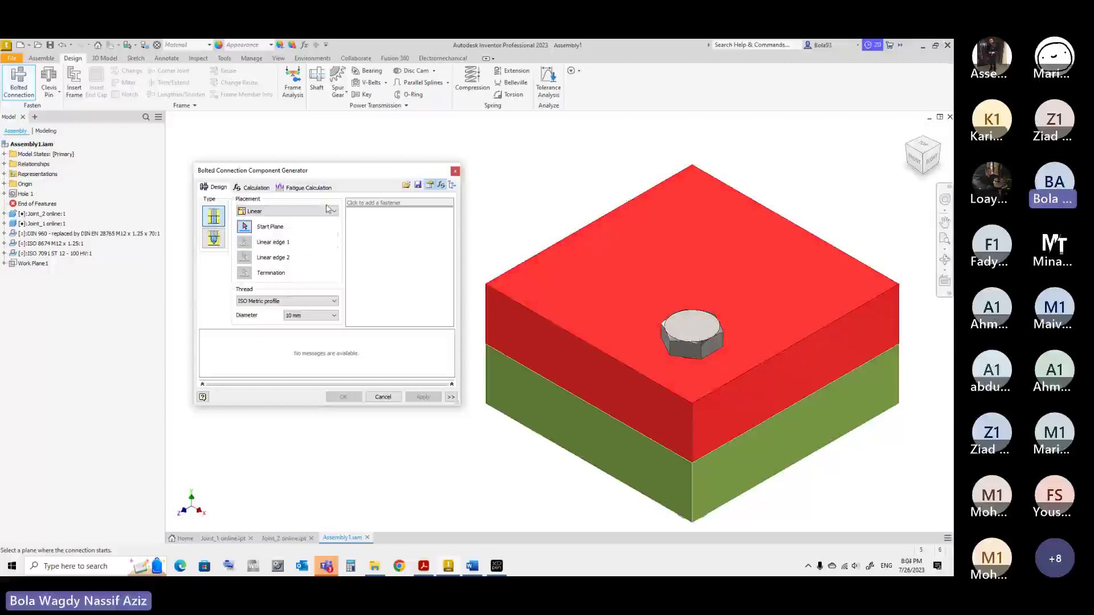
left_click(271, 215)
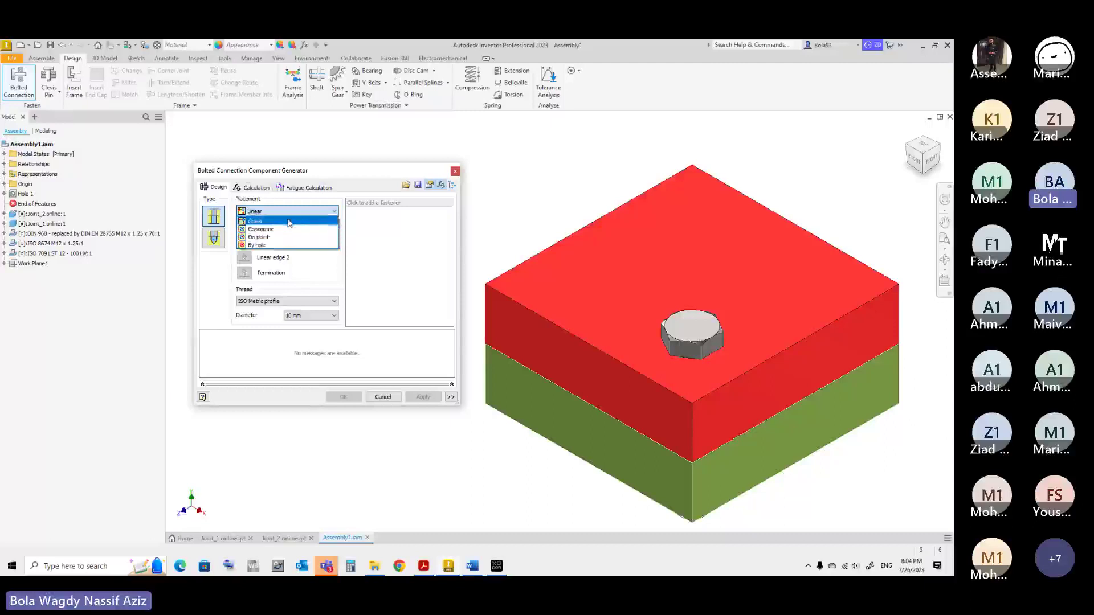
left_click(289, 221)
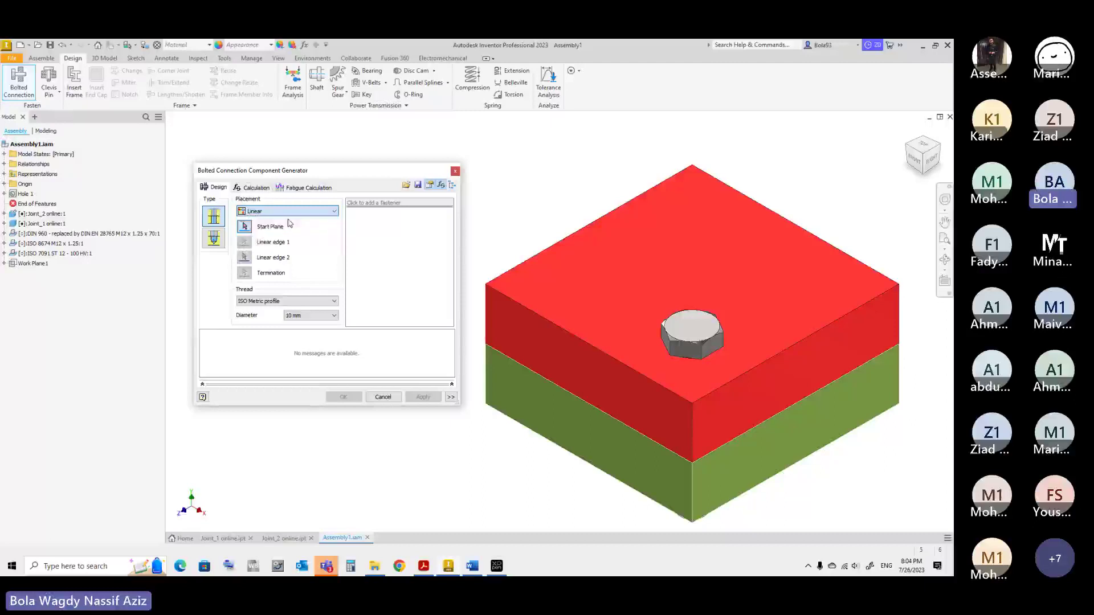
left_click(923, 165)
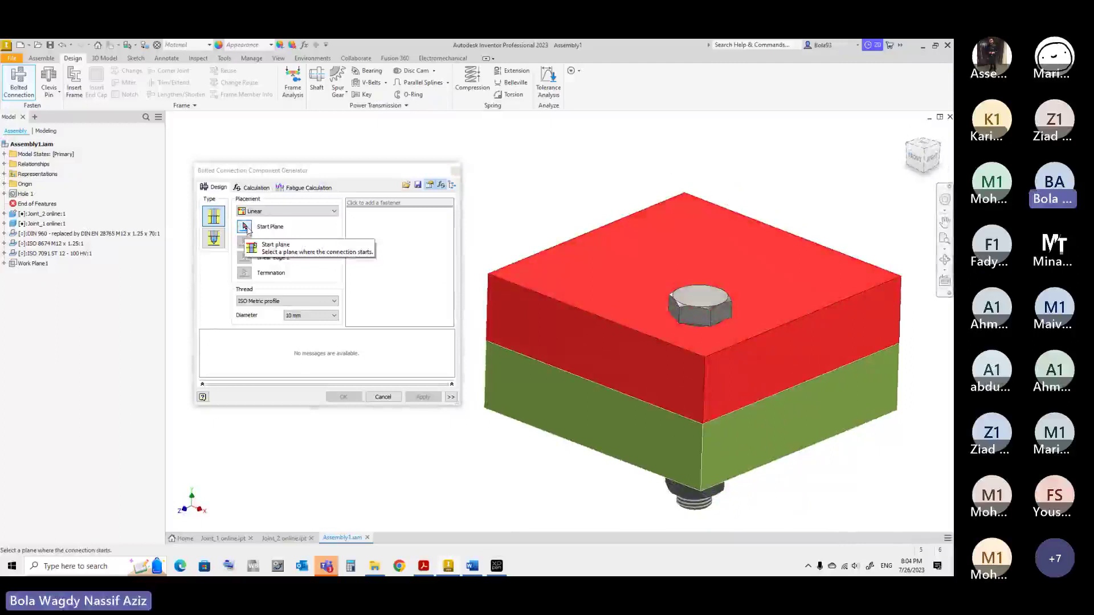
left_click(604, 266)
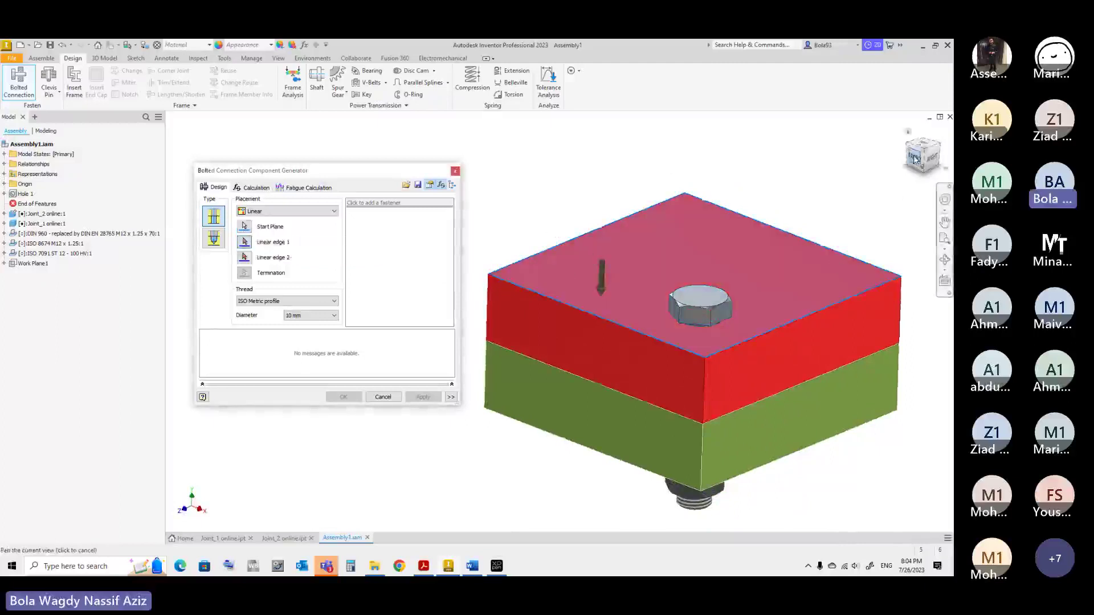
Locate the bolted connection 25 mm from each of two adjacent edges of the red plate's top face
mouse_move(915, 159)
left_mouse_down()
mouse_move(938, 158)
mouse_move(912, 162)
left_mouse_up()
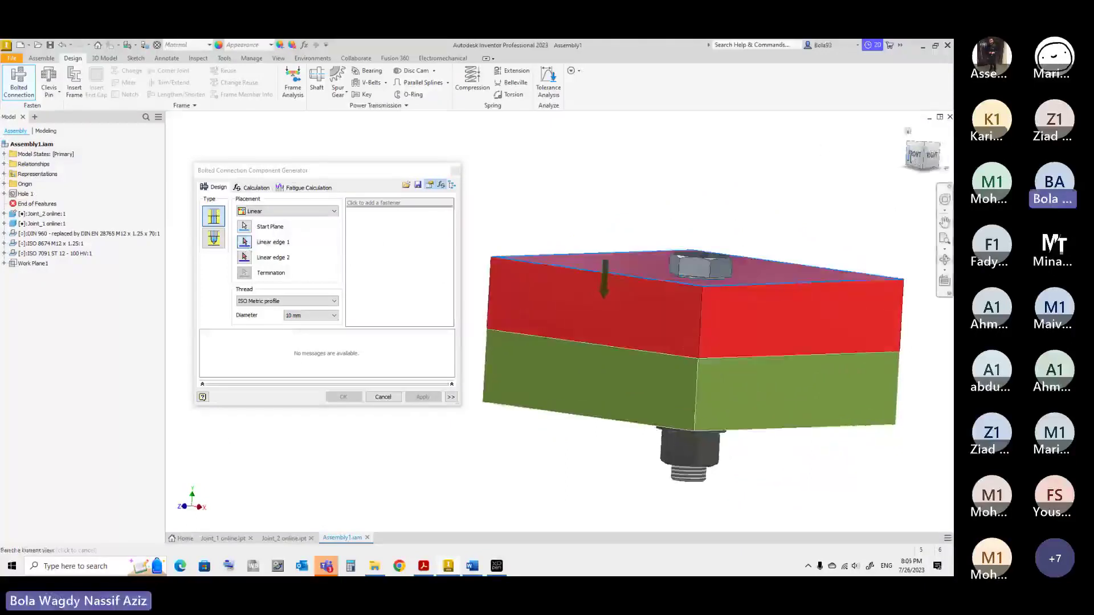
left_click(908, 131)
left_click(521, 295)
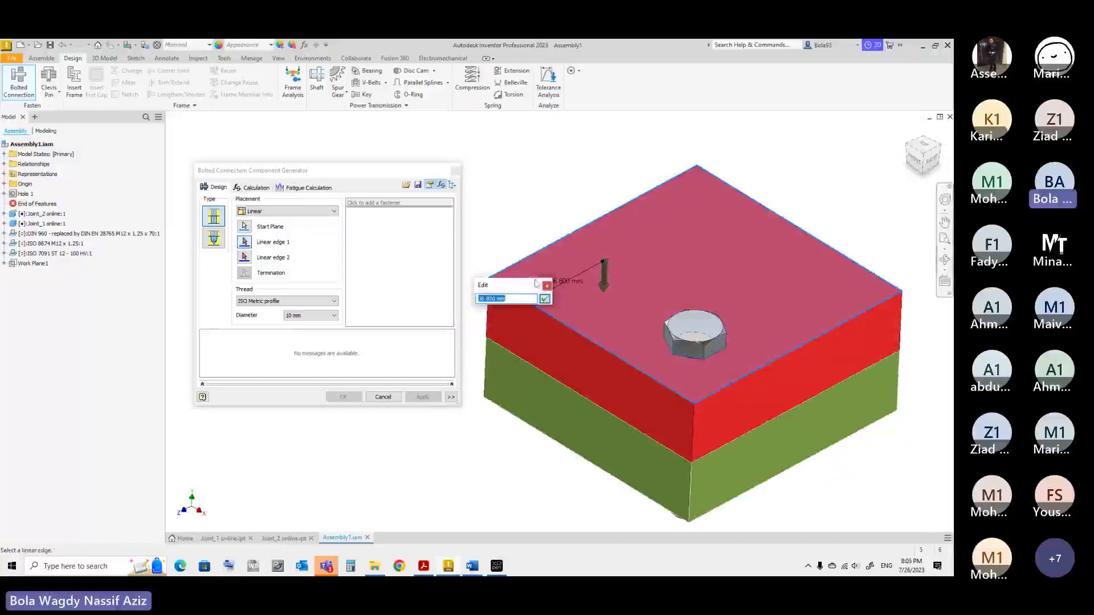
type("25")
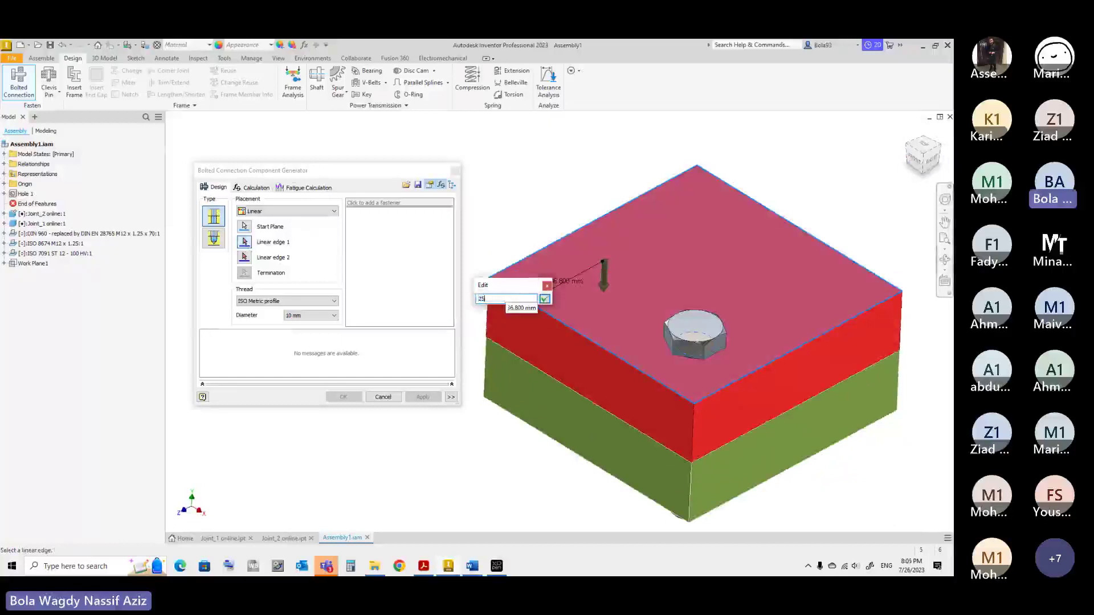
key("Return")
left_click(507, 290)
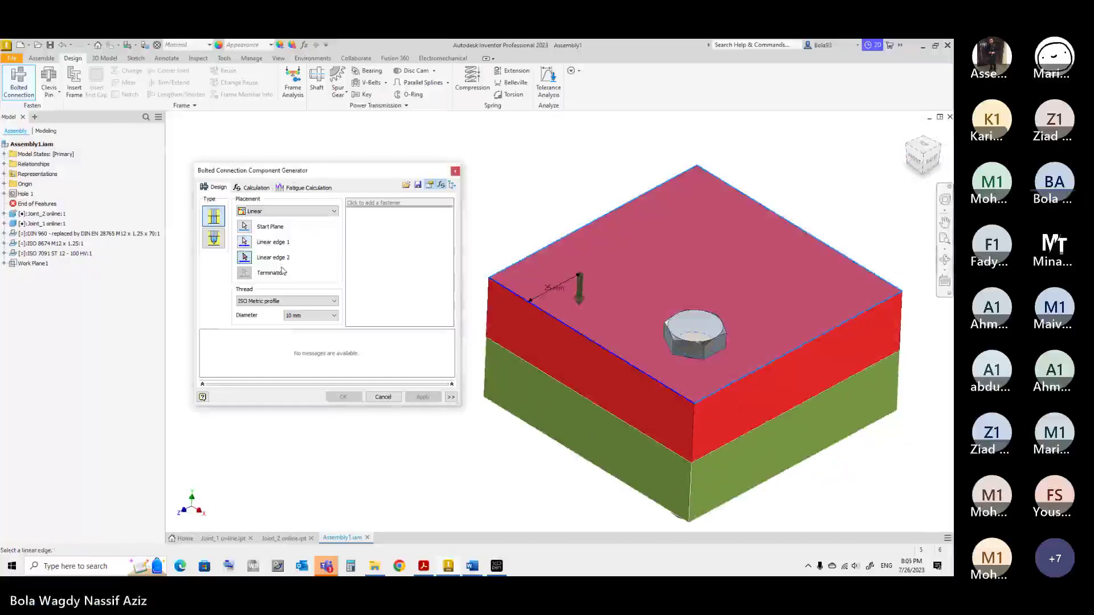
left_click(533, 255)
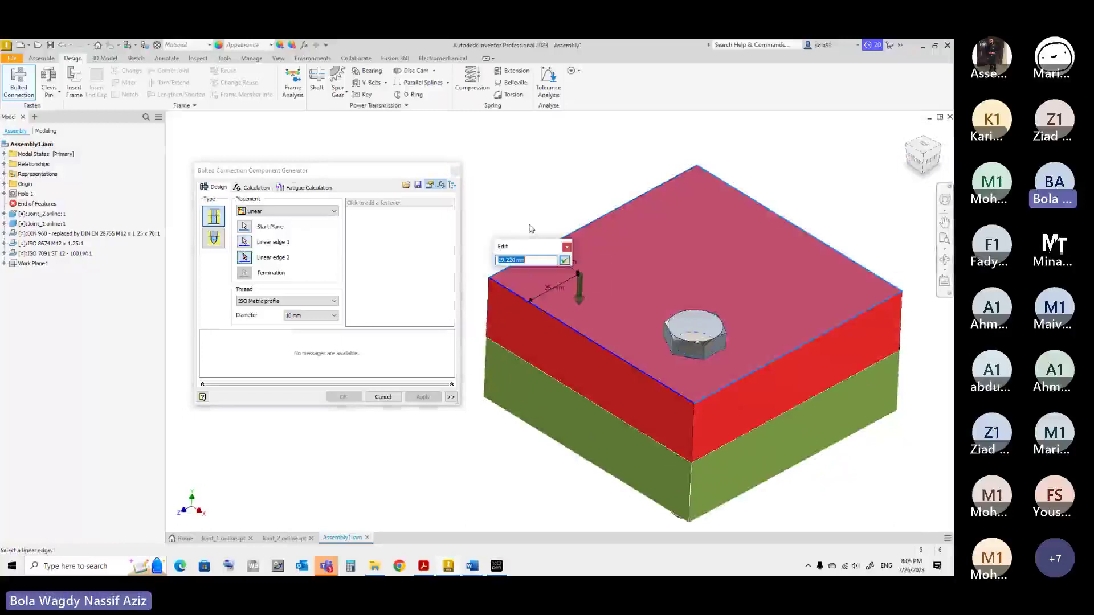
type("25")
key("Return")
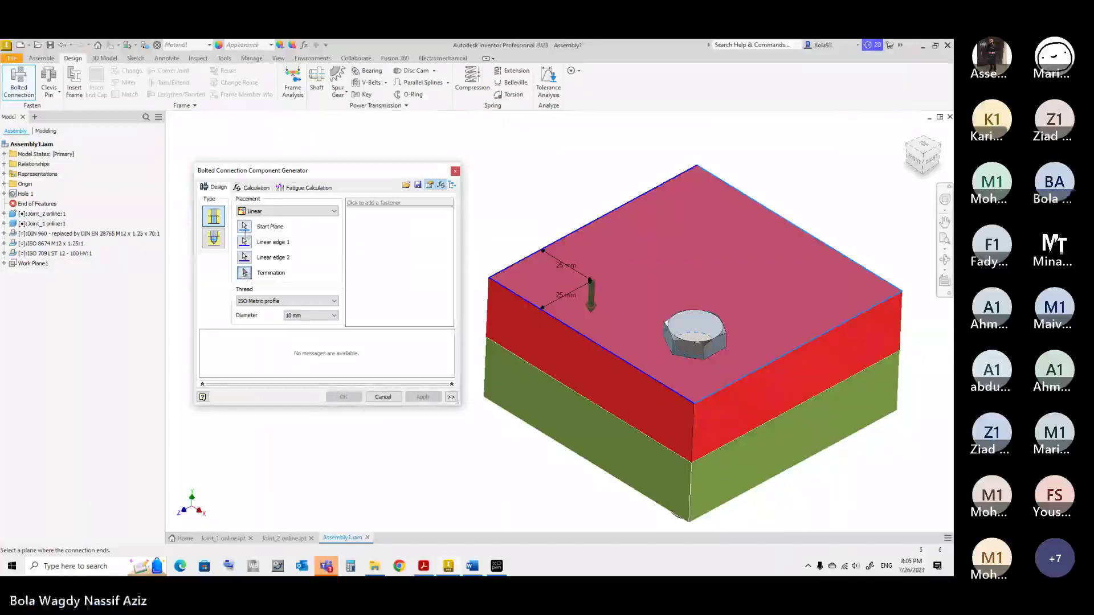
Set the green plate's underside as the termination of the bolted connection and check the hole preview in front view
left_click(916, 163)
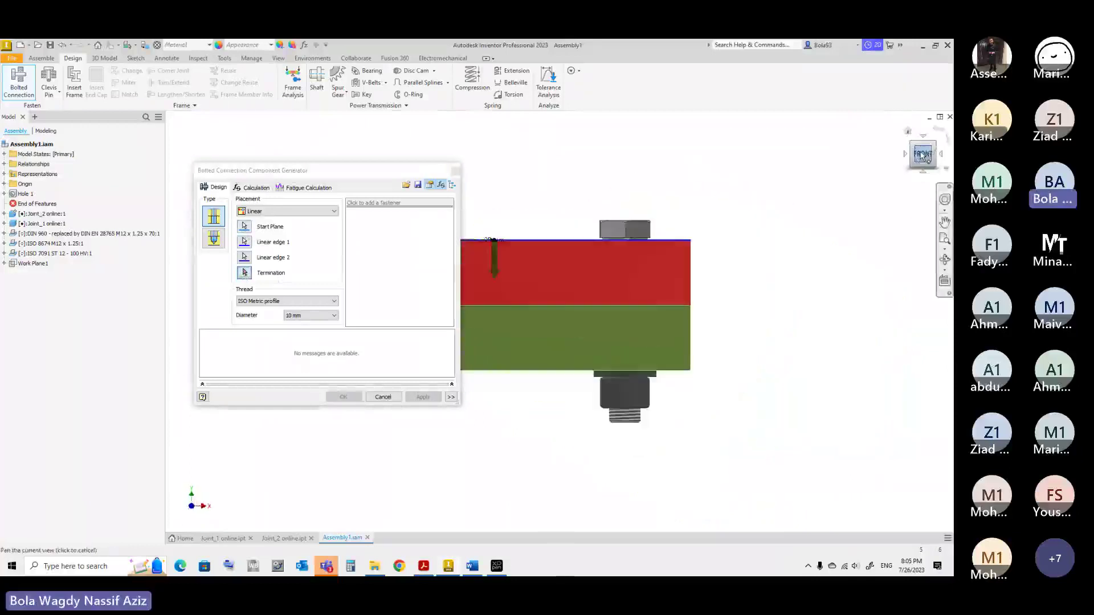
left_click(923, 157)
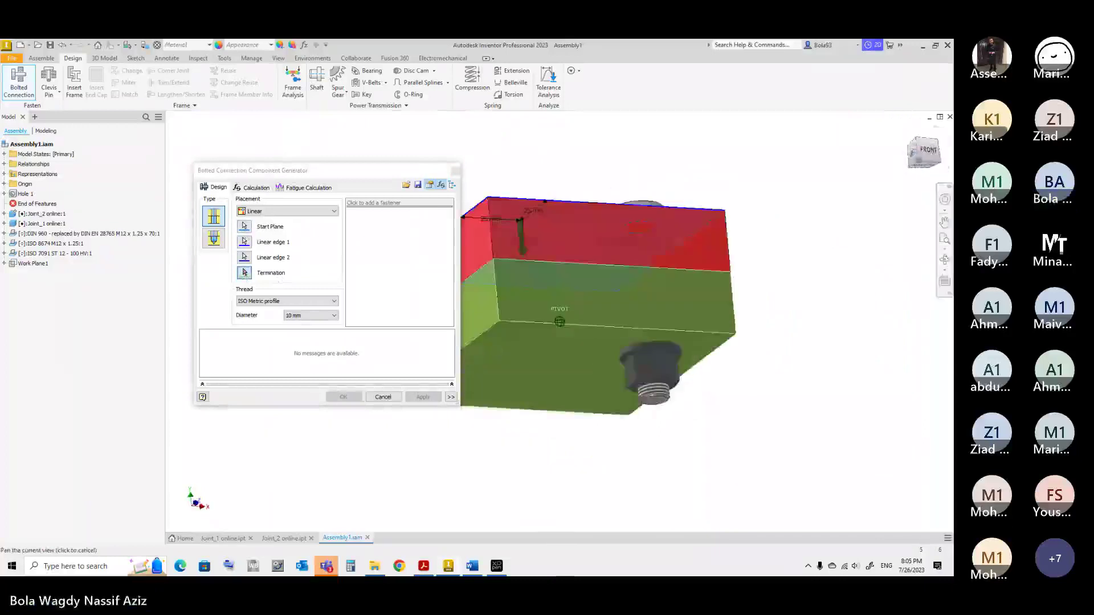
left_click(560, 313)
left_click_drag(919, 155, 605, 296)
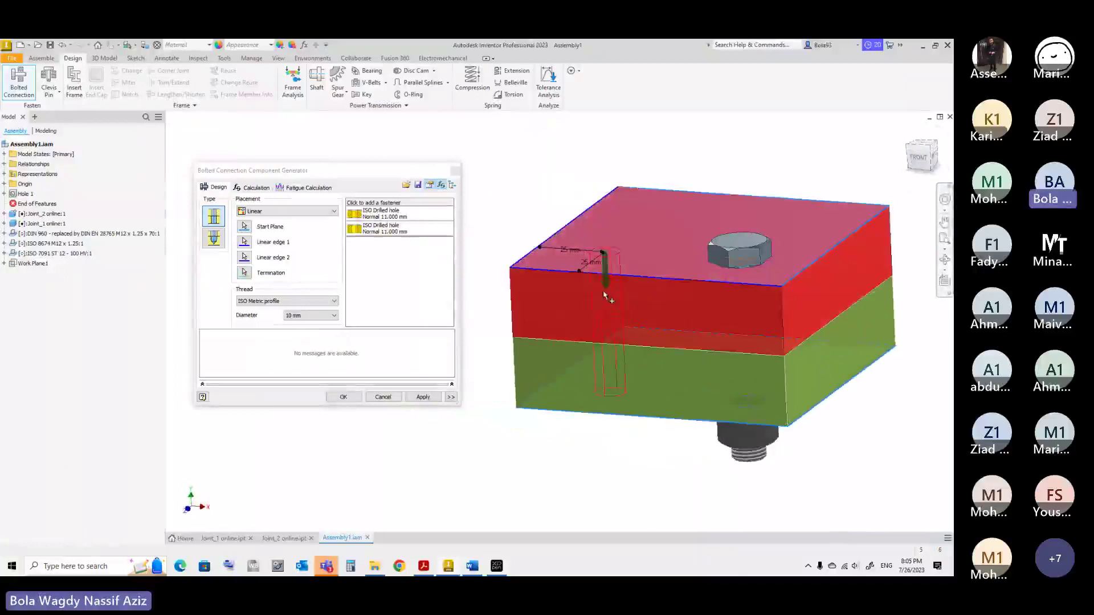
left_click(917, 157)
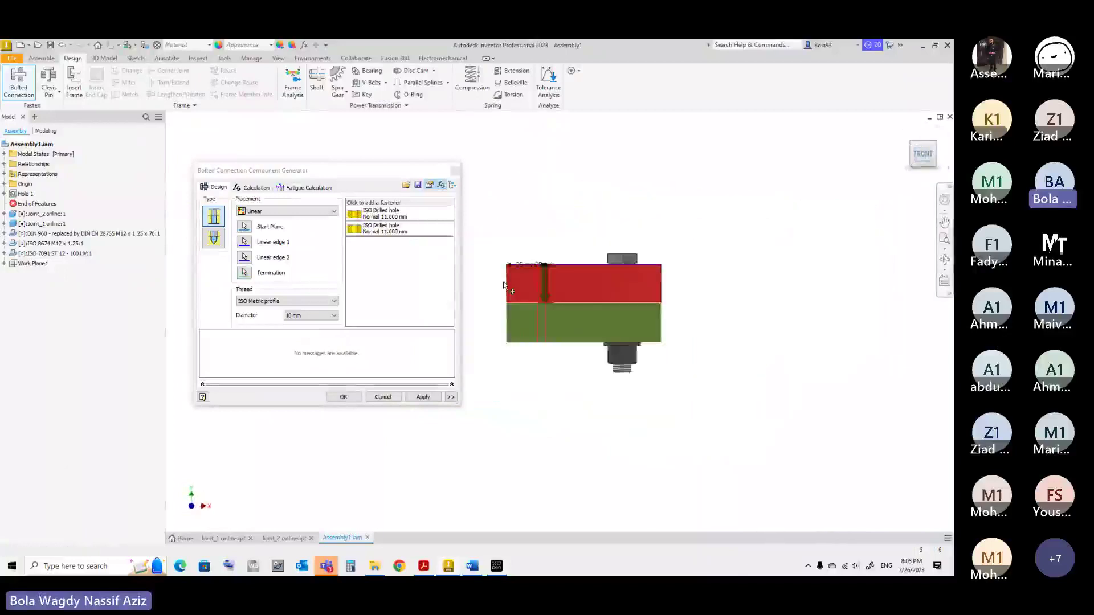
Set the bolted connection's thread to ISO Metric profile with a 12 mm diameter
scroll(504, 285, "down", 3)
middle_click_drag(504, 285, 547, 319, "shift")
middle_click_drag(657, 341, 860, 180, "shift")
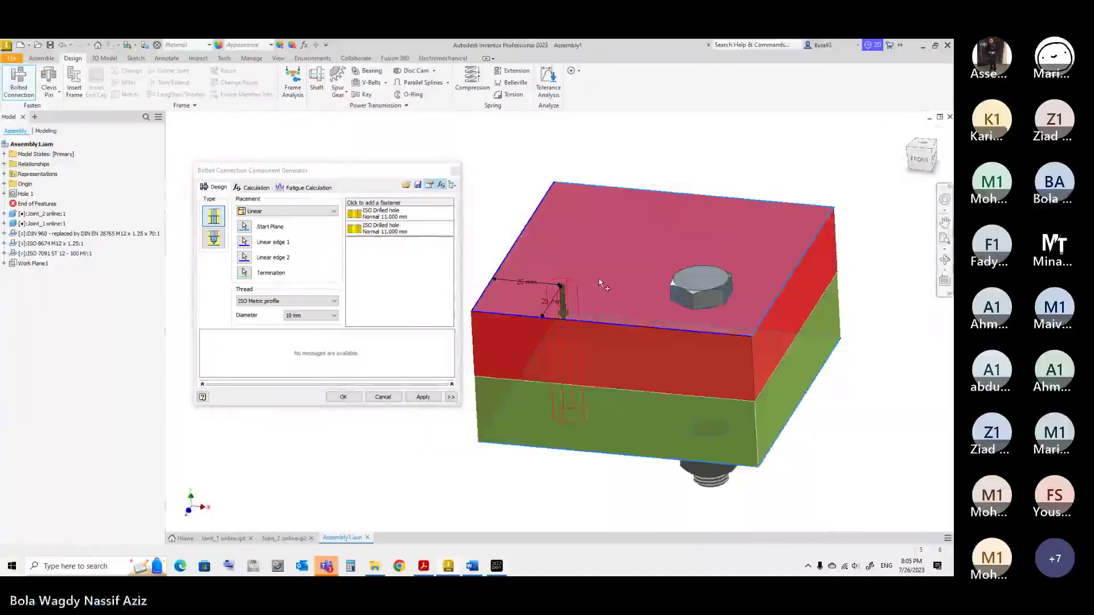
left_click(308, 302)
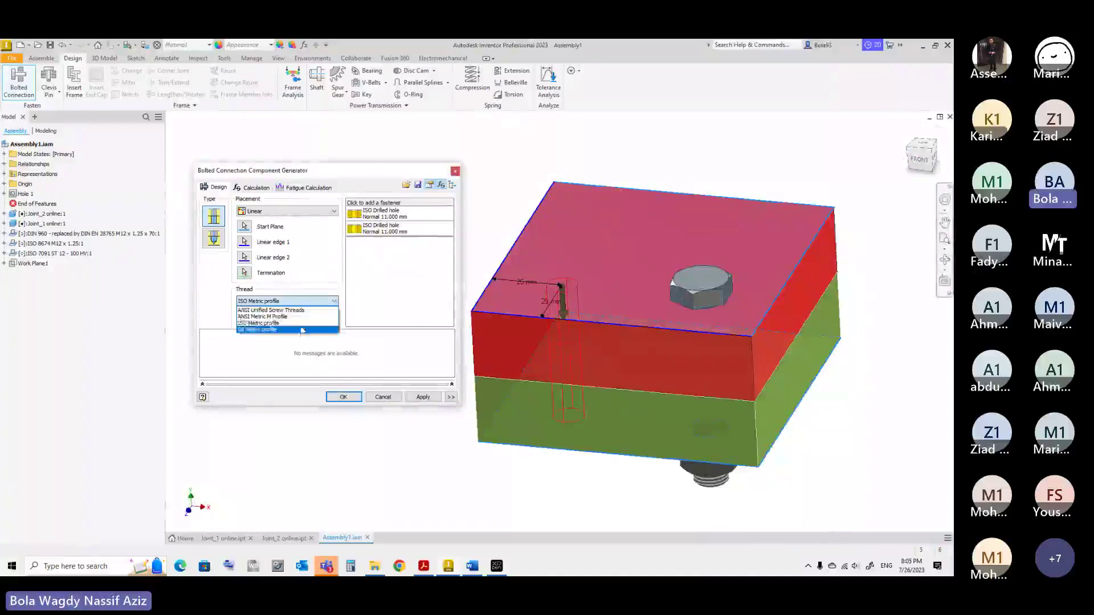
left_click(303, 324)
left_click(308, 316)
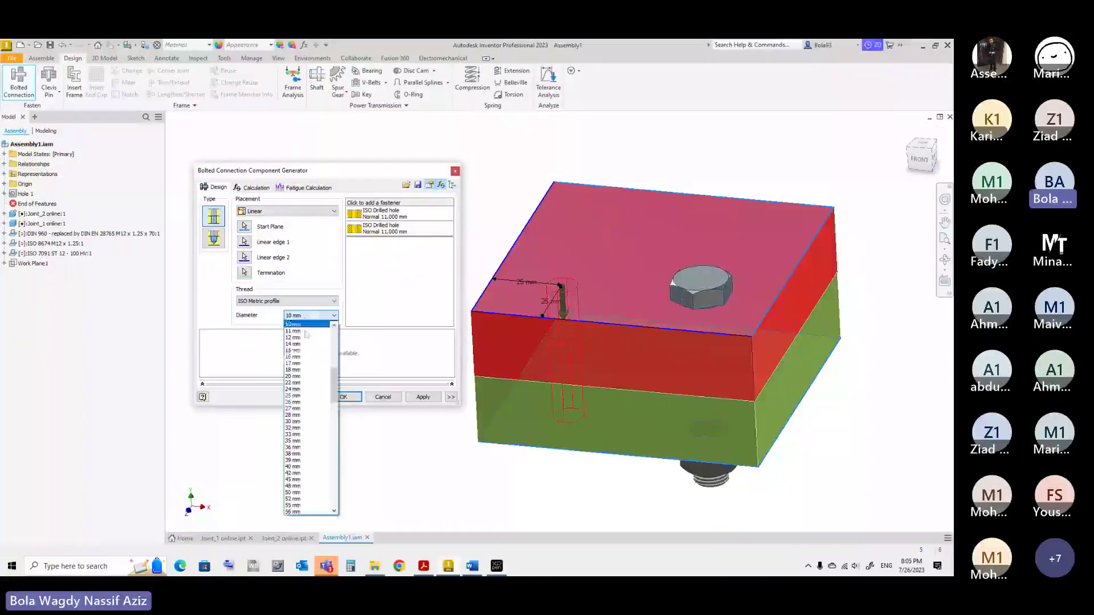
left_click(304, 337)
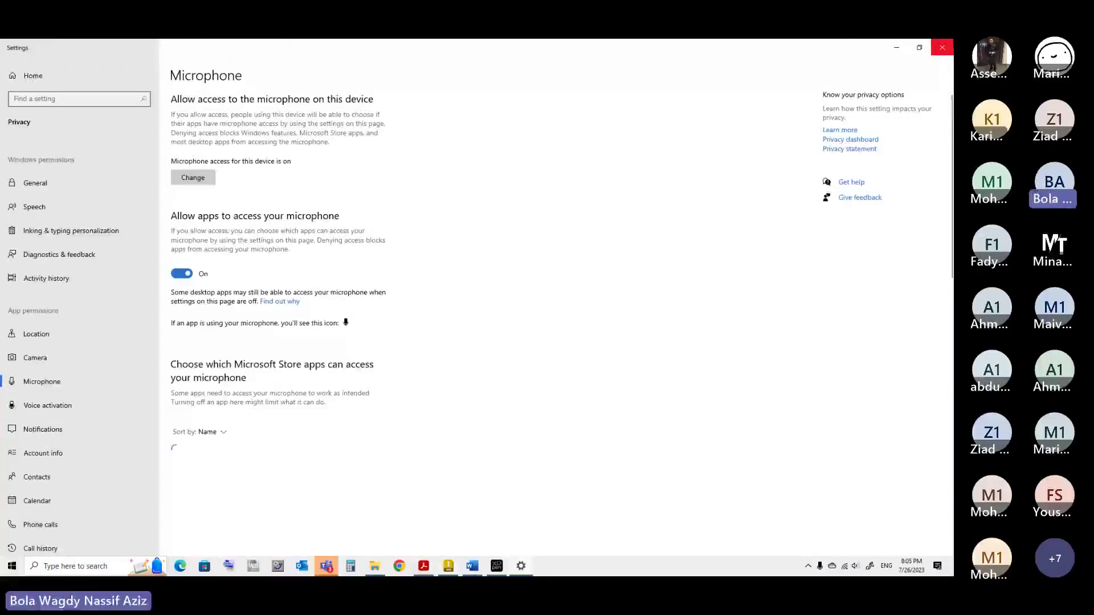
Close the Windows microphone settings and select the first of the two drilled holes in the bolted connection
key("alt+F4")
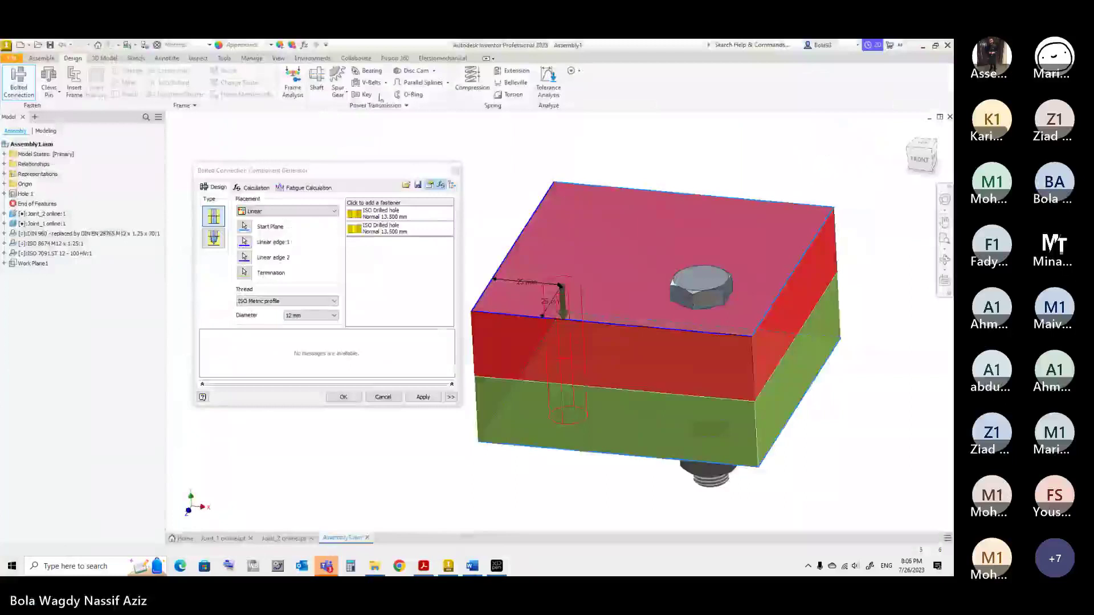
left_click(345, 173)
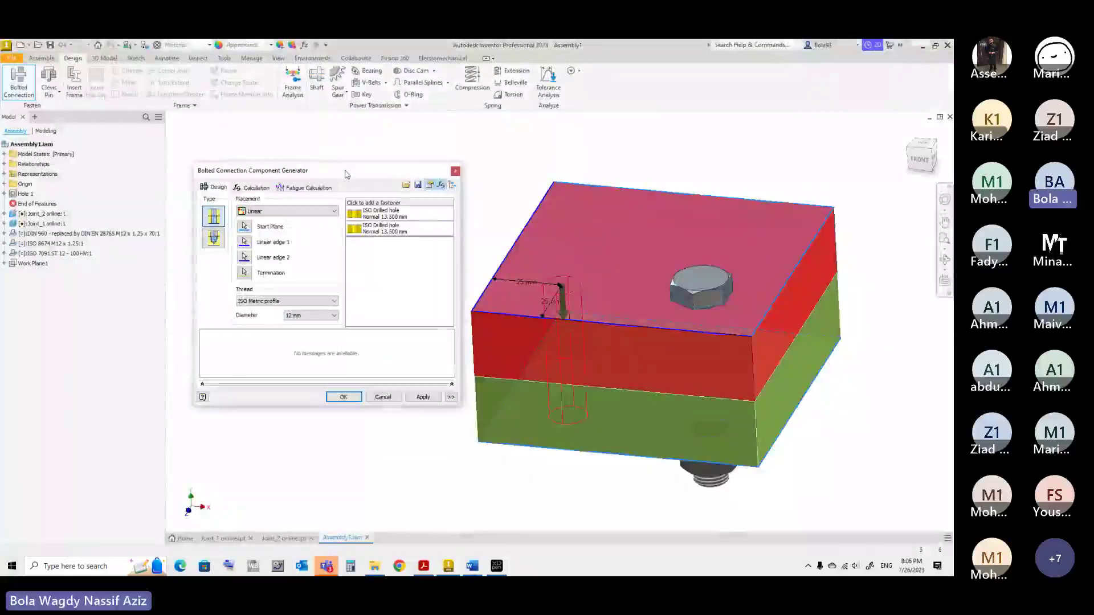
left_click(420, 217)
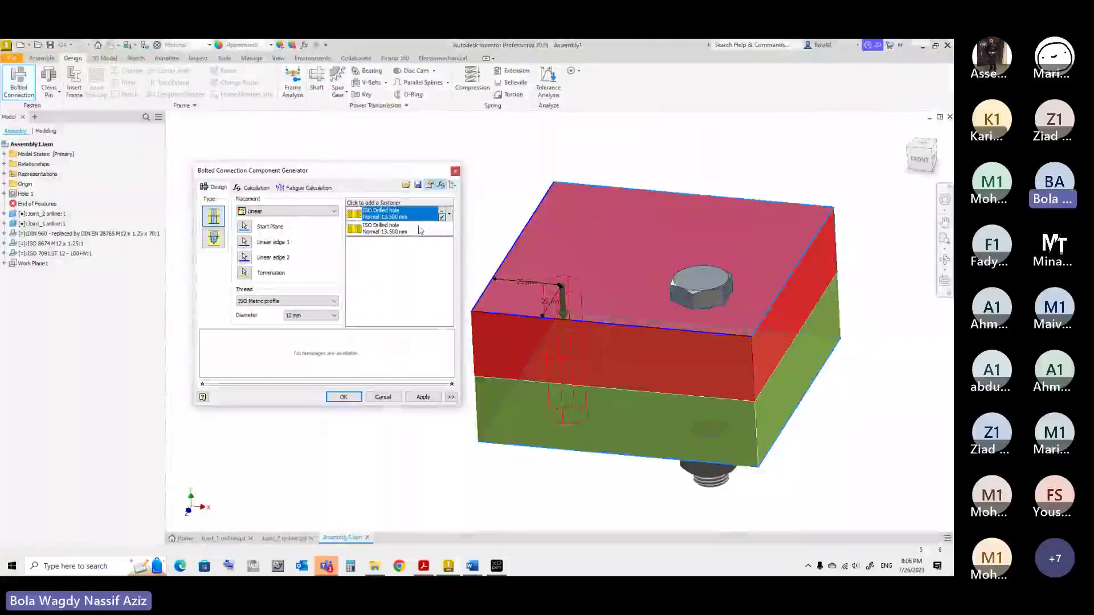
left_click(420, 230)
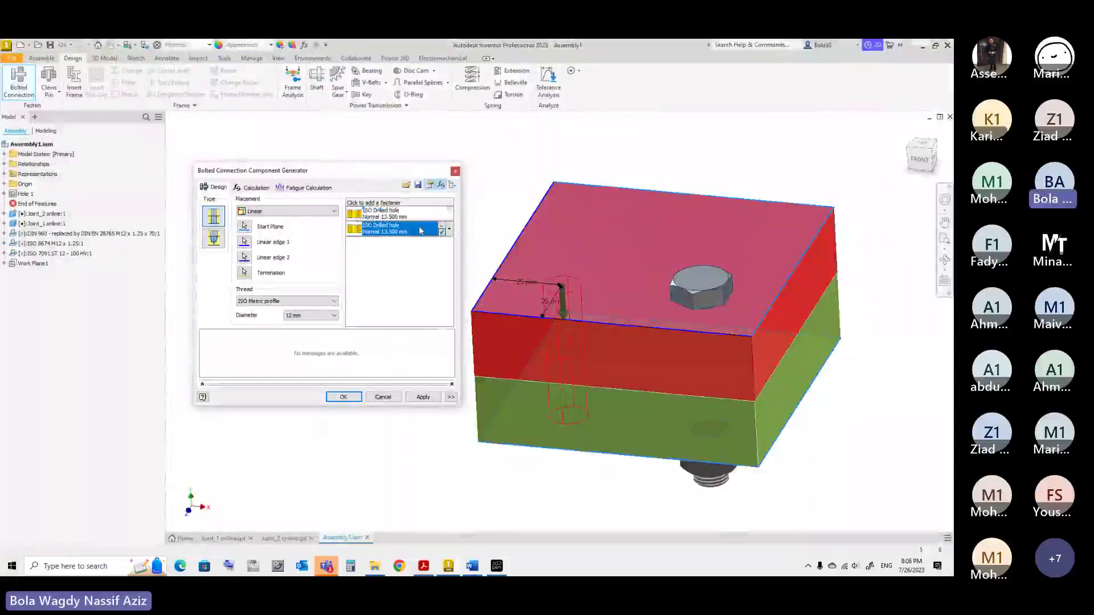
key("Up")
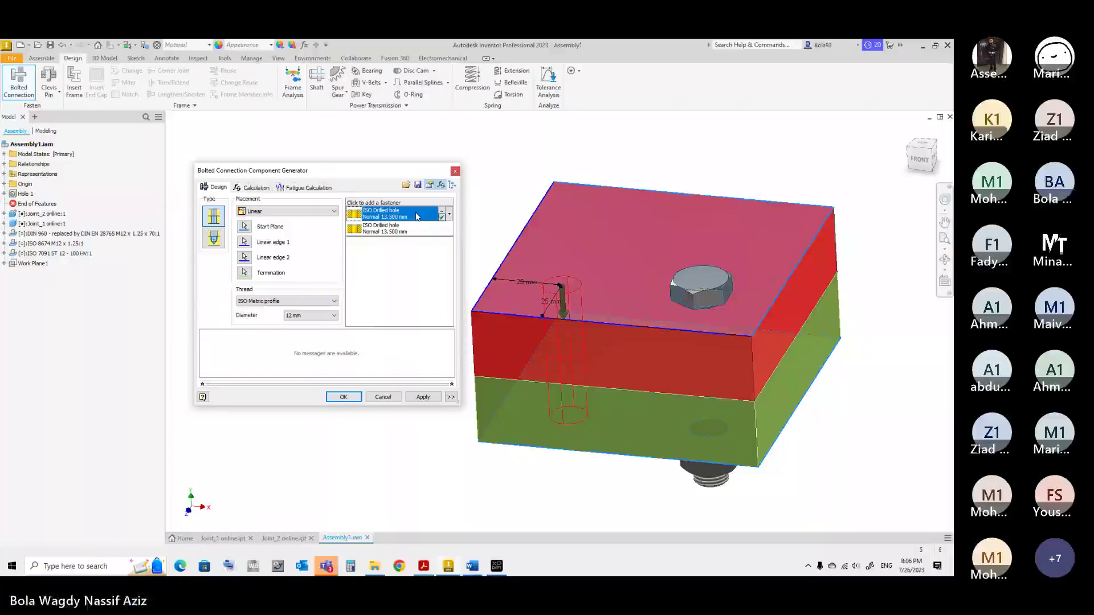
Browse the hole types of all standards available for the first hole, from ANSI through GOST
left_click(449, 214)
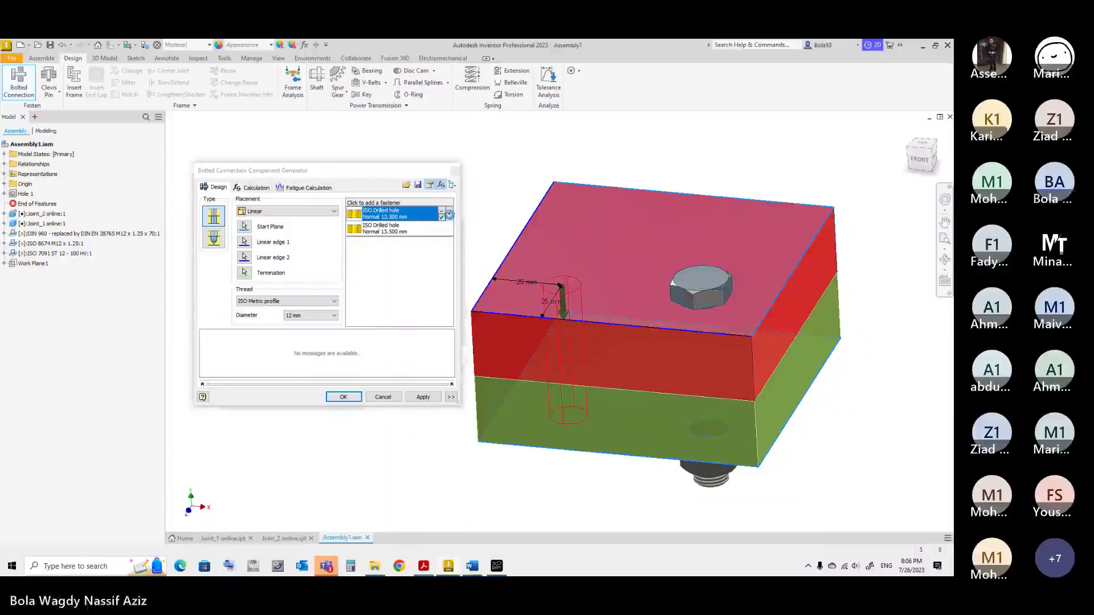
left_click(290, 217)
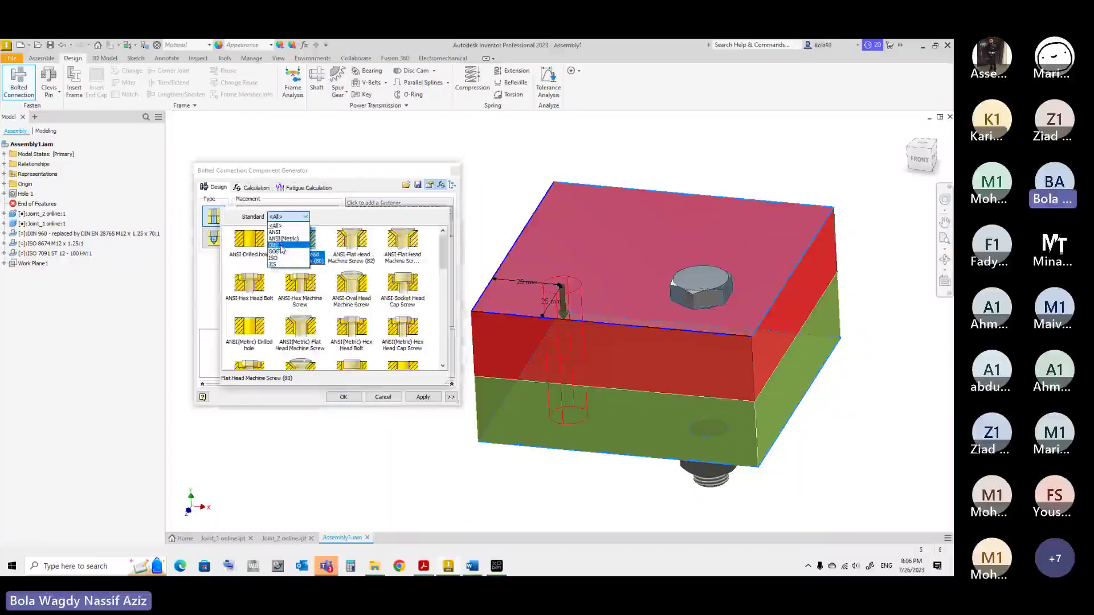
left_click(275, 225)
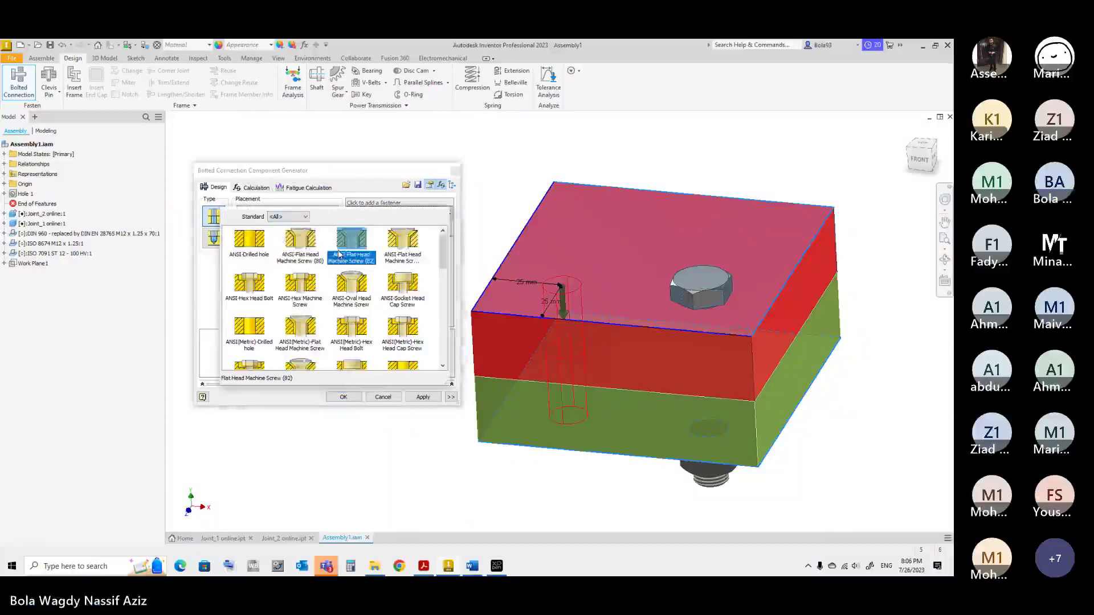
scroll(339, 255, "down", 1)
scroll(342, 254, "up", 1)
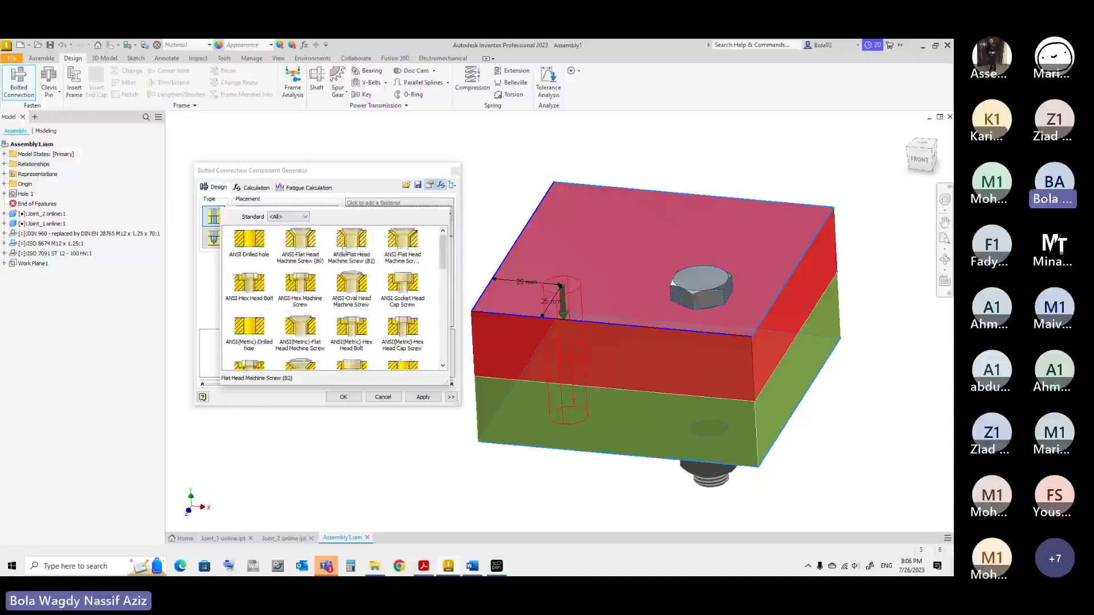
scroll(351, 267, "down", 3)
left_click(353, 277)
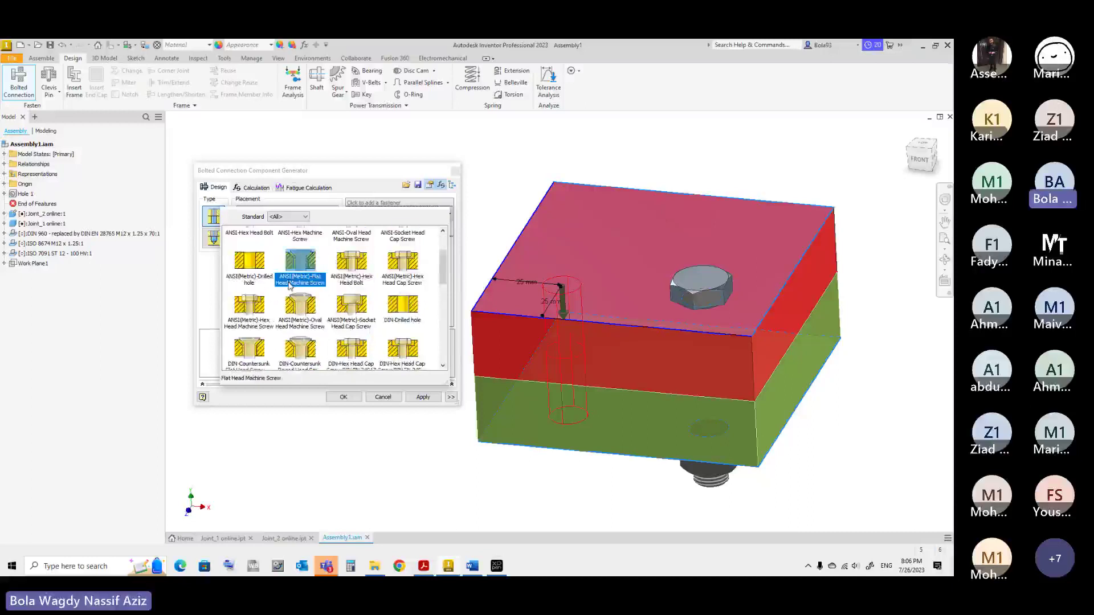
scroll(290, 285, "down", 3)
scroll(289, 285, "down", 3)
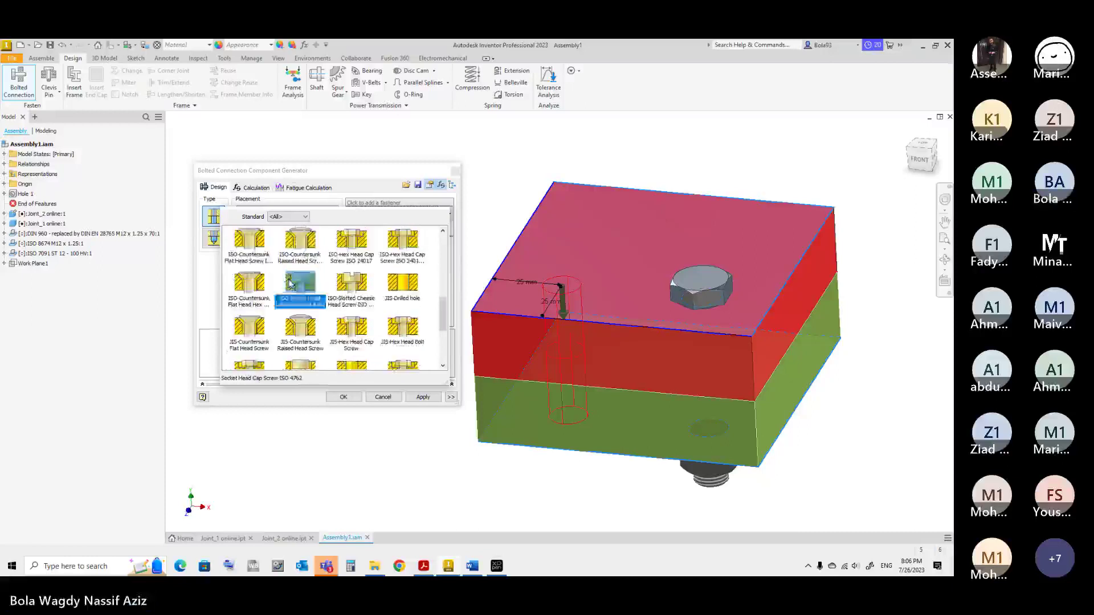
scroll(290, 285, "down", 3)
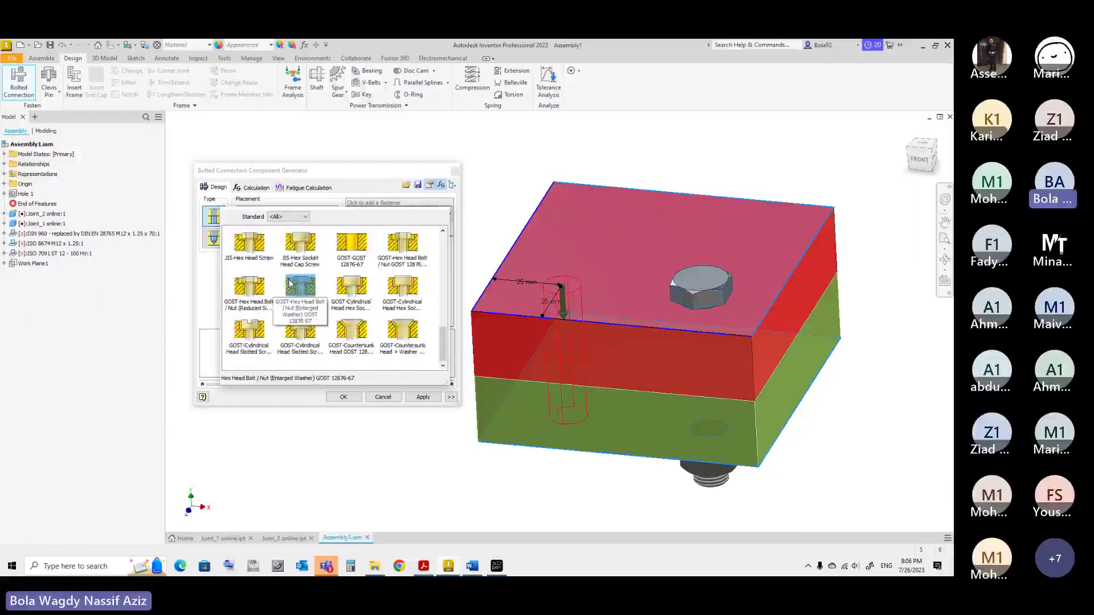
scroll(290, 282, "up", 6)
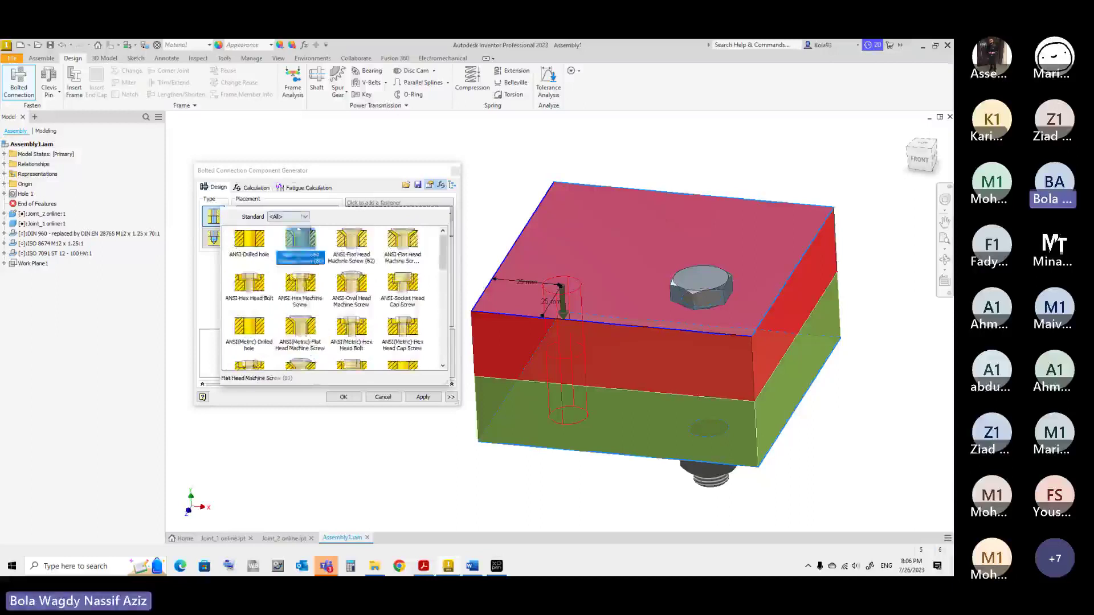
Filter the hole types to the ISO standard, choose the ISO drilled hole for the first hole and open its Modify Hole settings
left_click(288, 217)
left_click(287, 259)
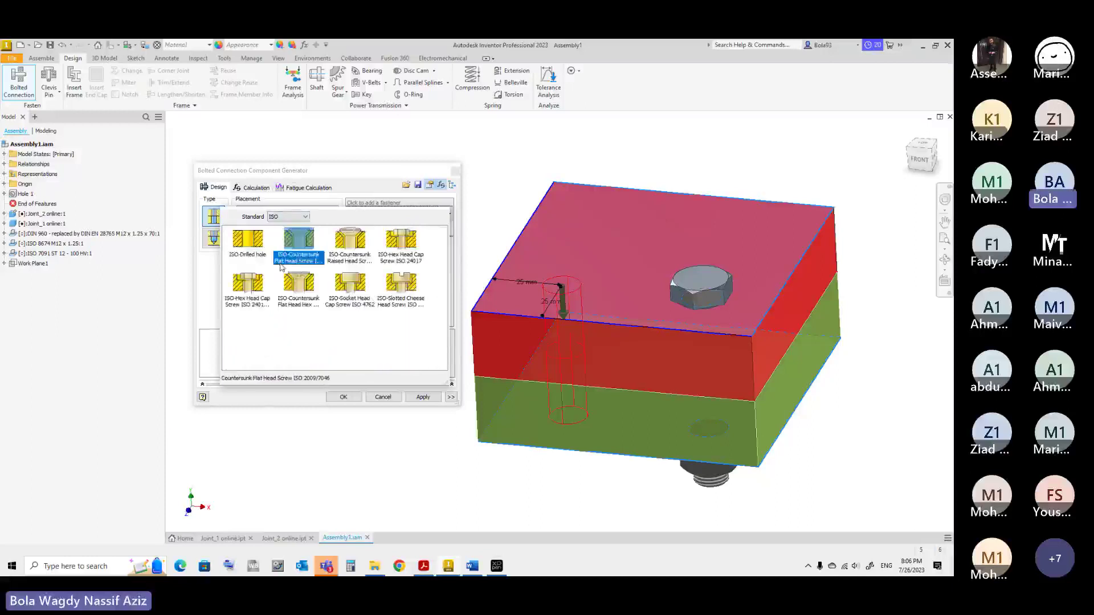
left_click(345, 289)
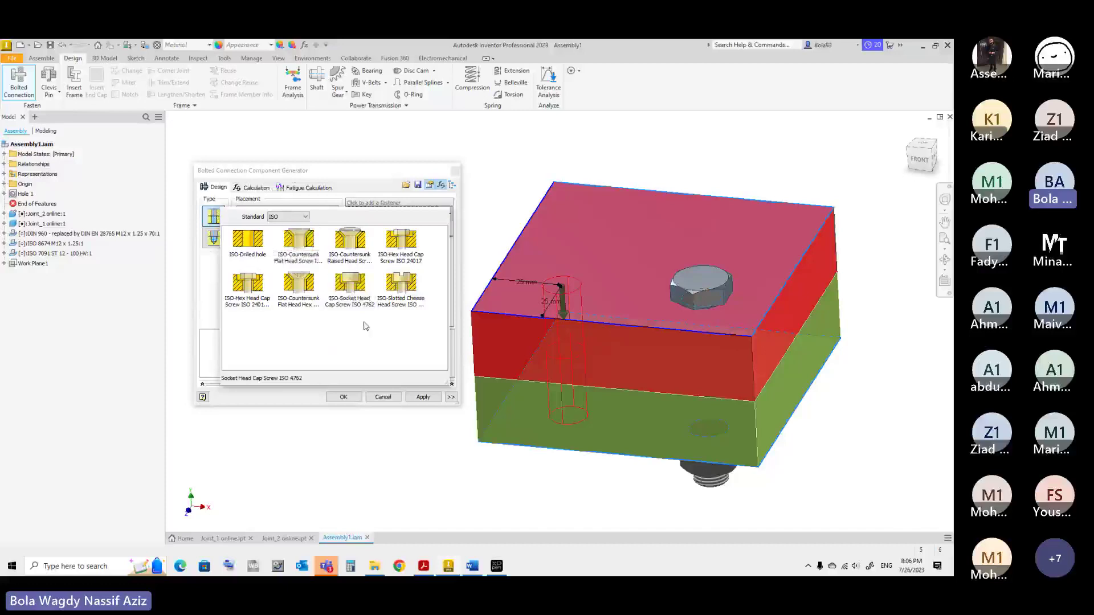
left_click(249, 244)
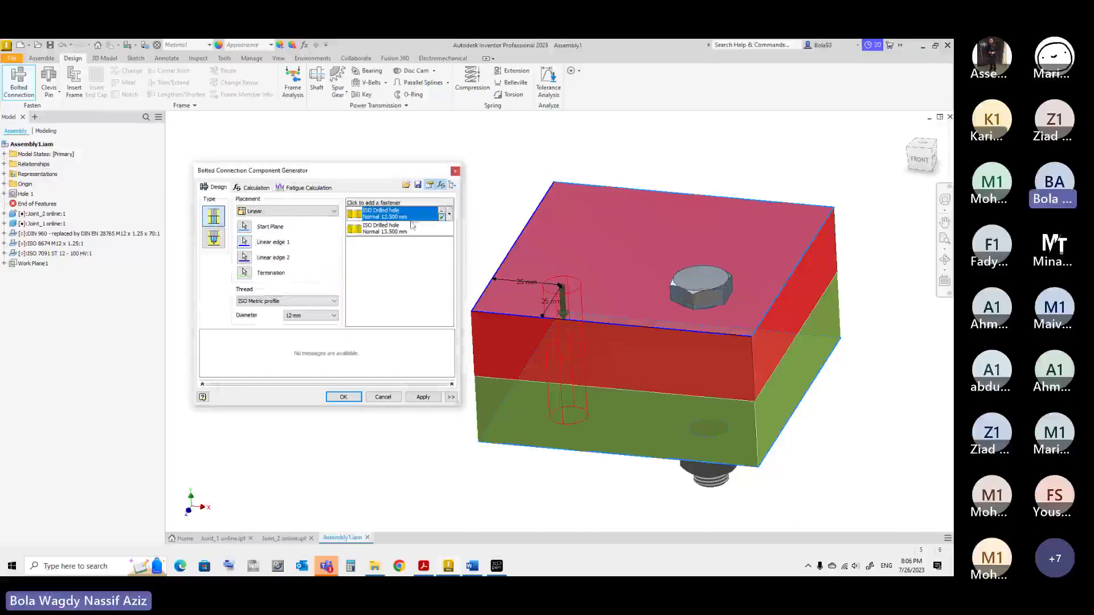
left_click(442, 211)
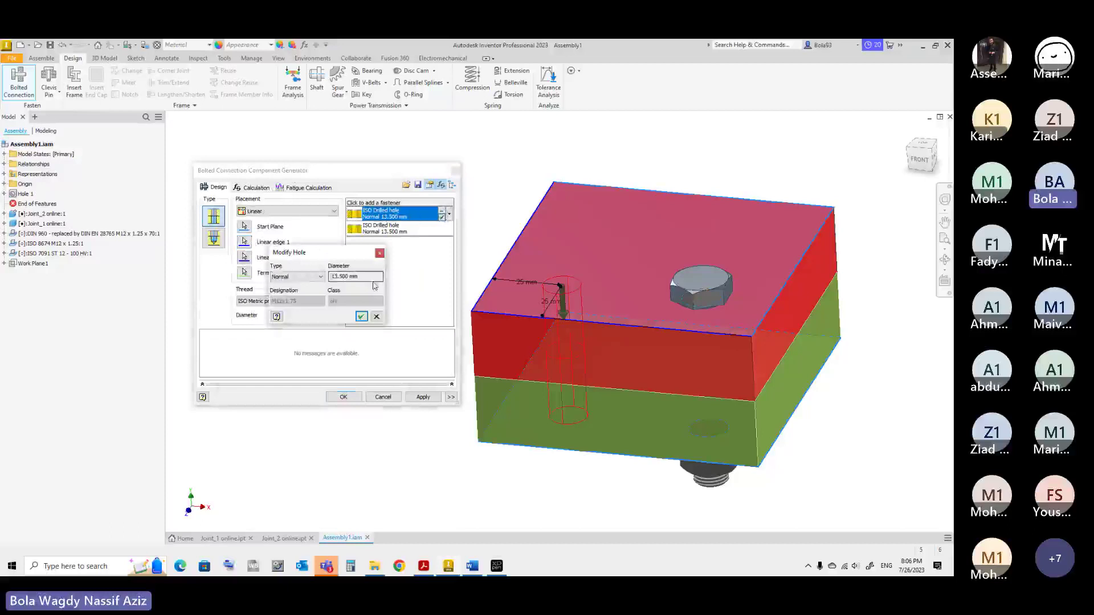
Try the Close, Loose, Custom and Threaded types on the first hole to compare their diameters
left_click(301, 280)
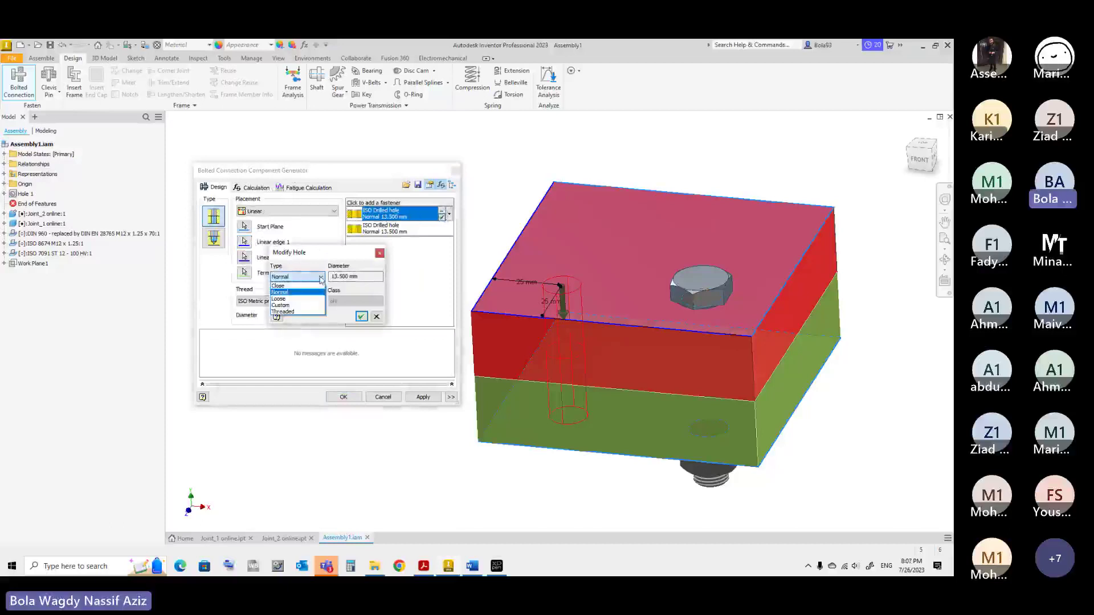
left_click(317, 286)
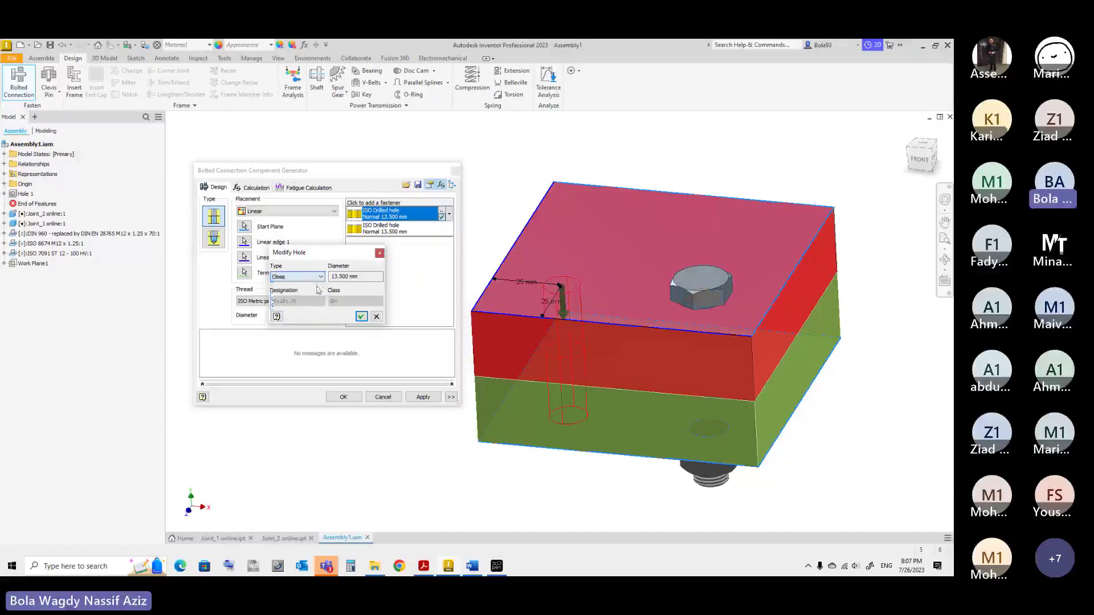
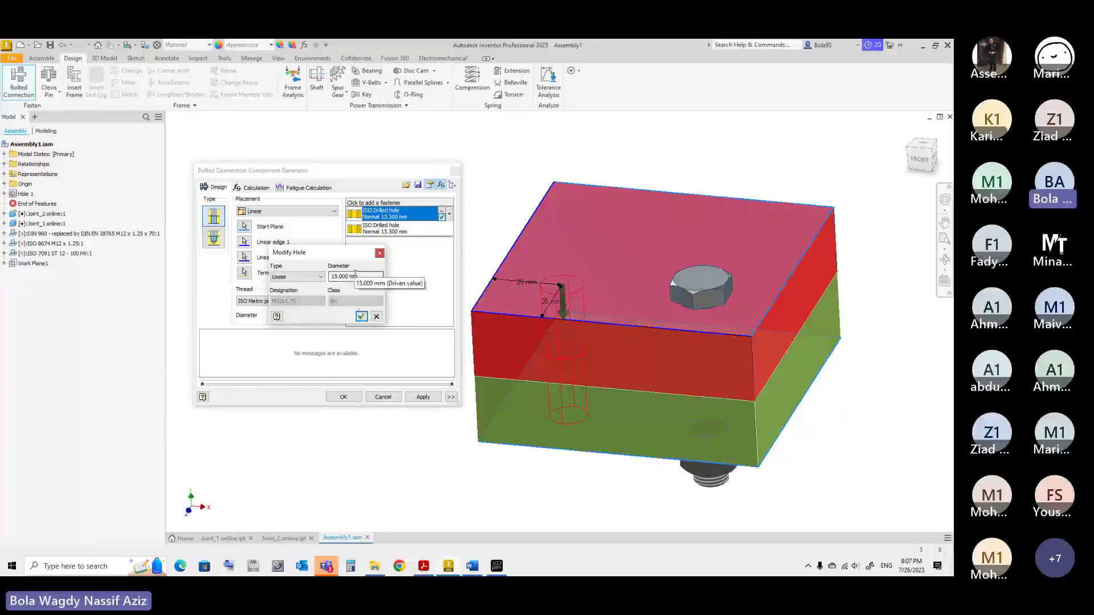
left_click(297, 276)
left_click(282, 305)
left_click(302, 278)
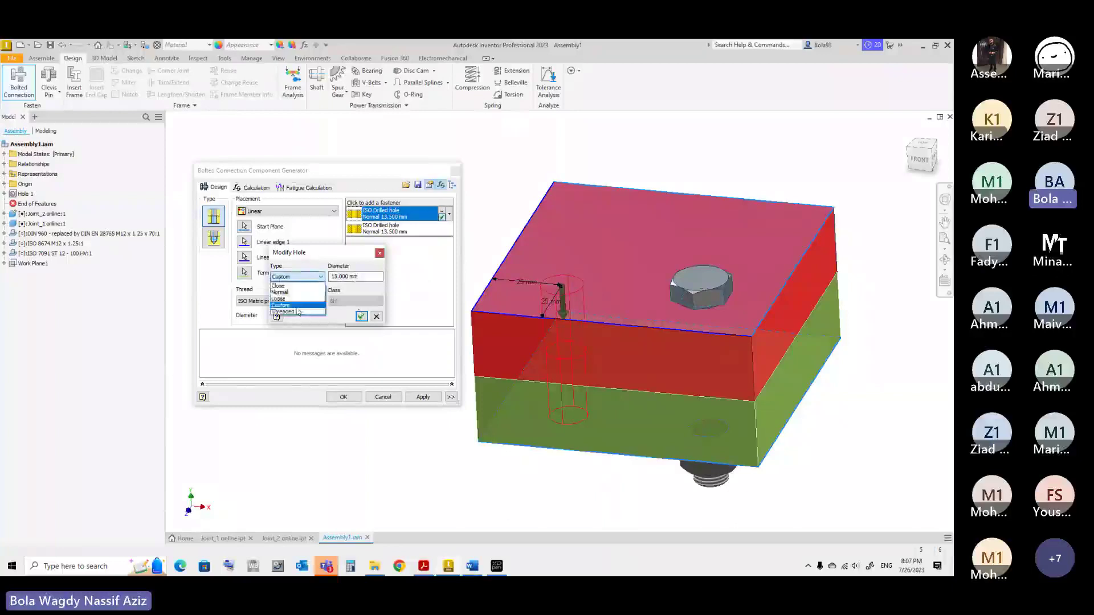
left_click(298, 311)
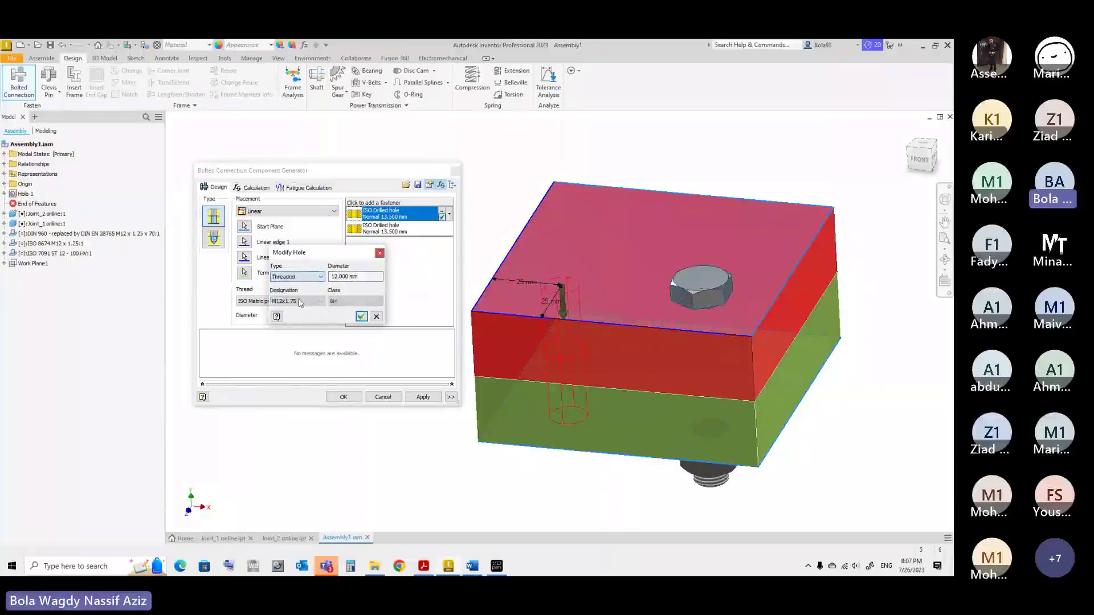
Make the first drilled hole a Custom type with a 14 mm diameter
left_click(296, 276)
left_click(282, 305)
left_click_drag(365, 277, 312, 283)
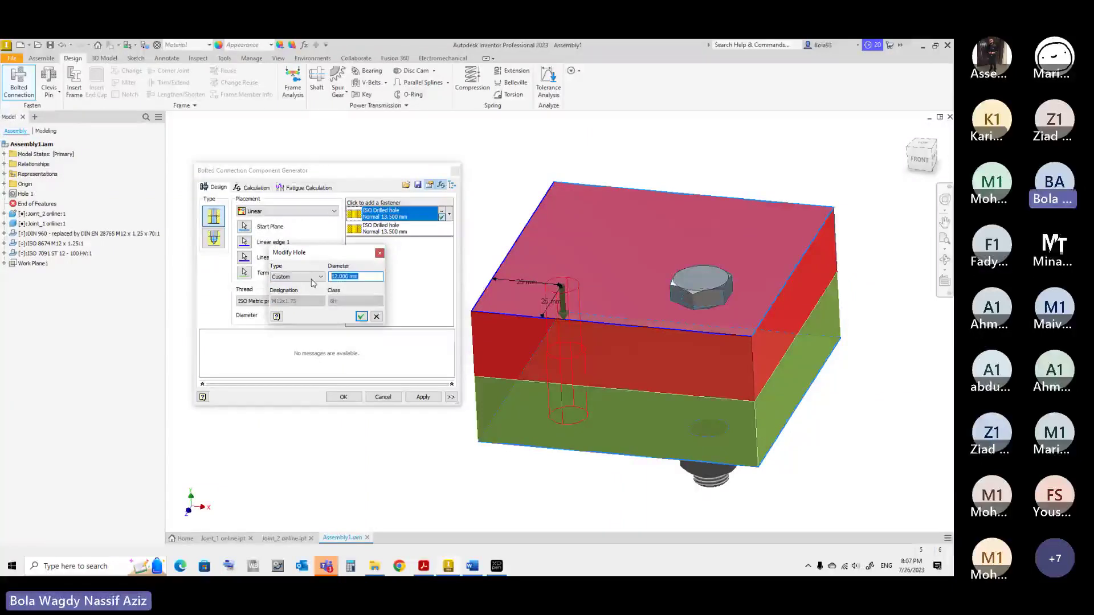
type("14")
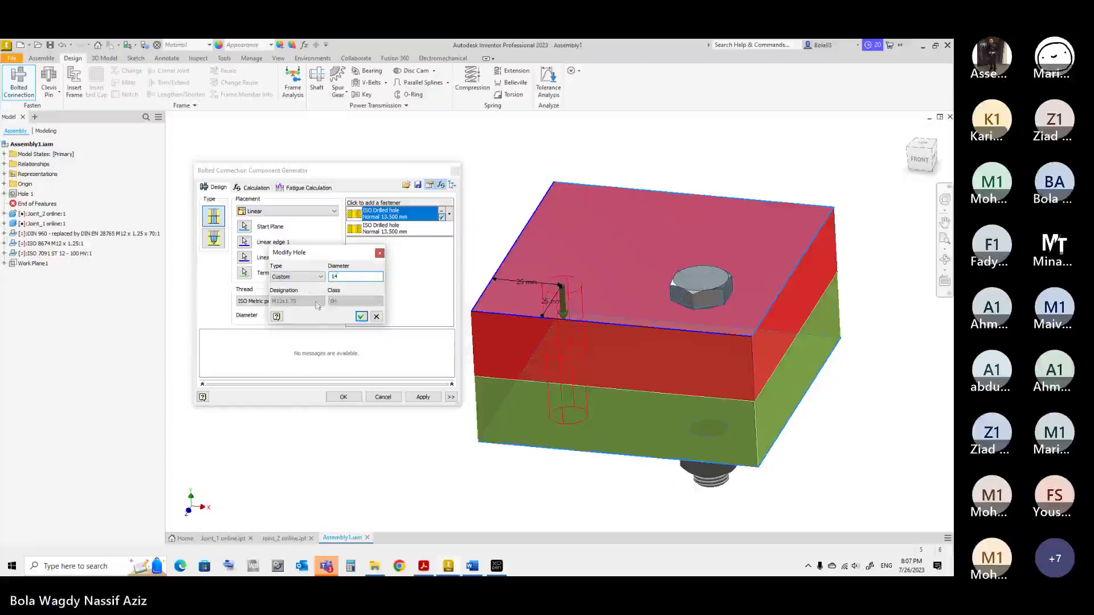
left_click(361, 318)
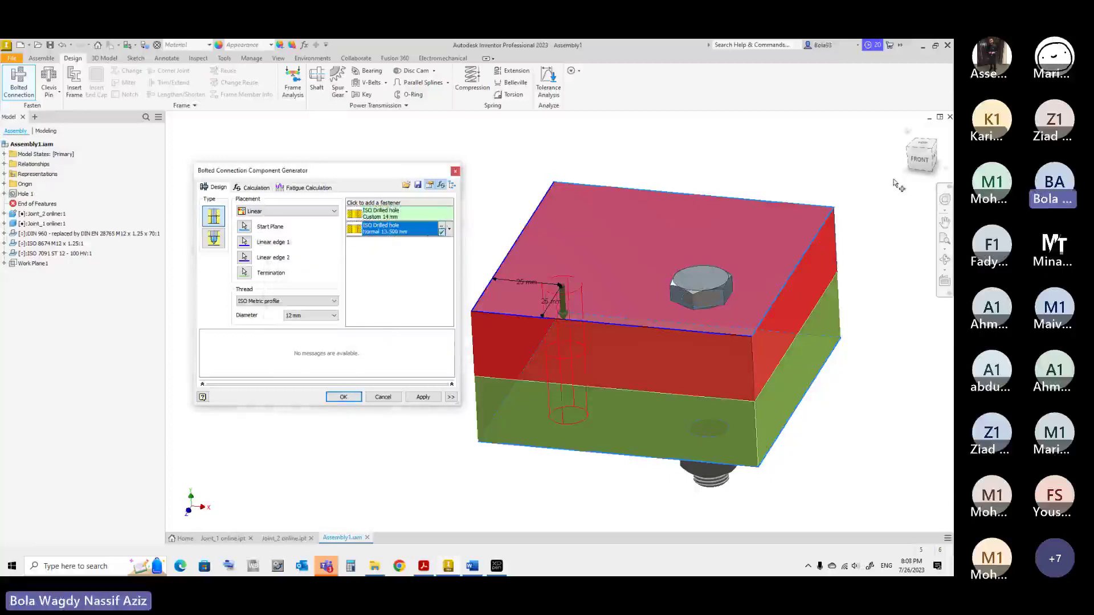
Compare the two hole previews where the plates meet in front view, and make the second drilled hole Custom with a 14 mm diameter
scroll(543, 309, "down", 5)
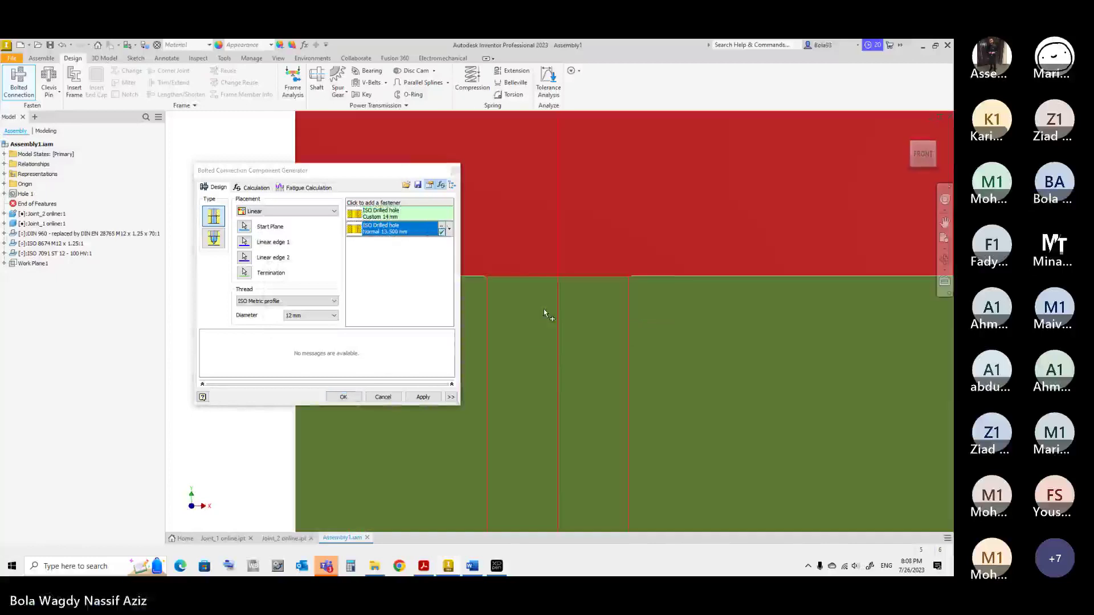
scroll(544, 311, "down", 3)
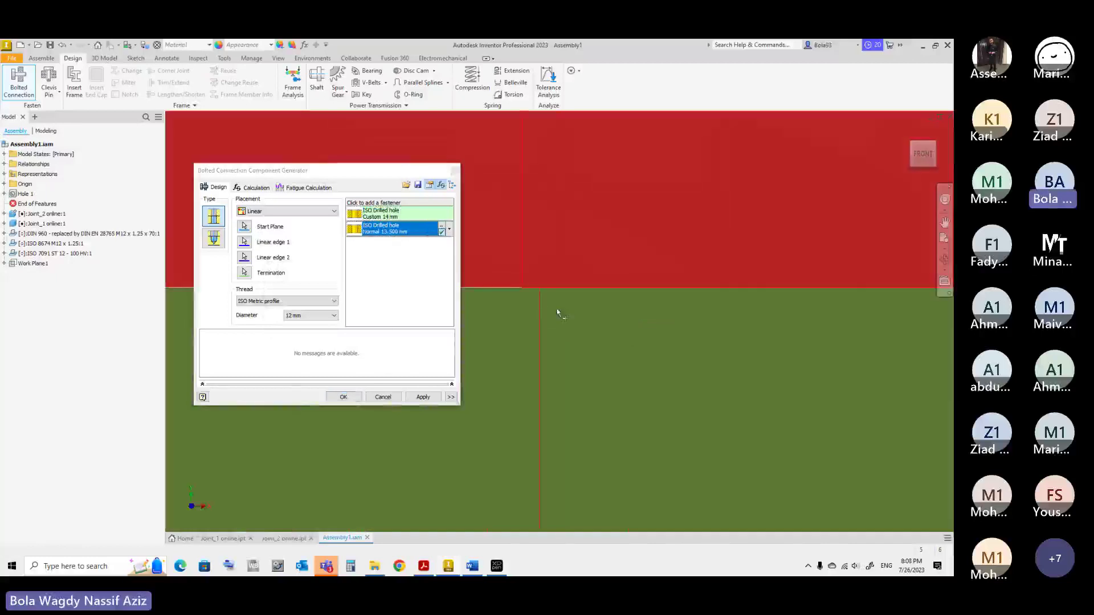
scroll(544, 313, "up", 2)
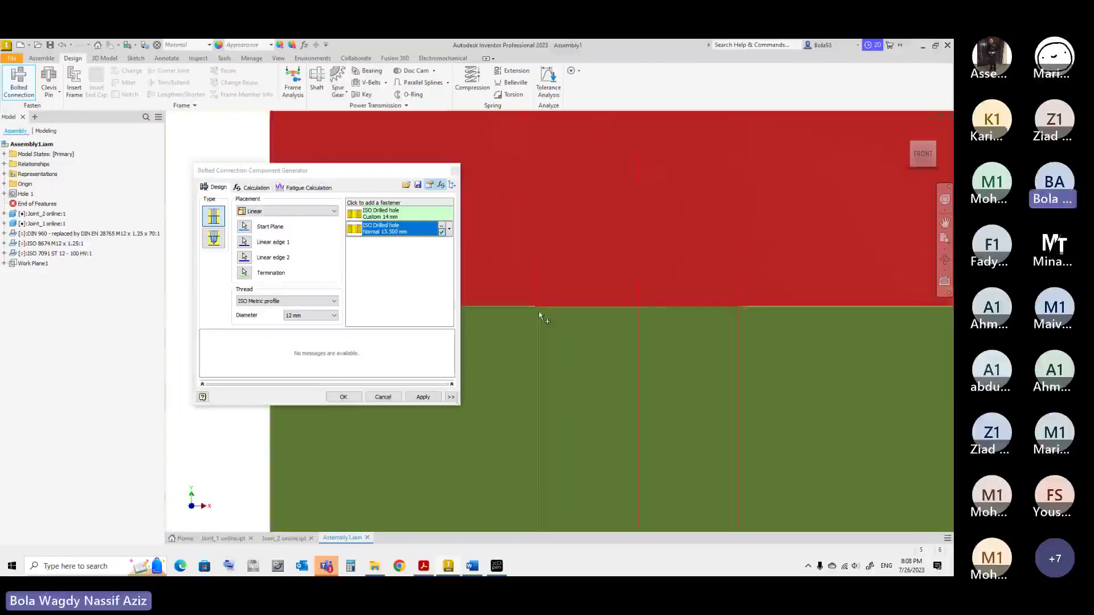
scroll(544, 313, "up", 2)
left_click(441, 227)
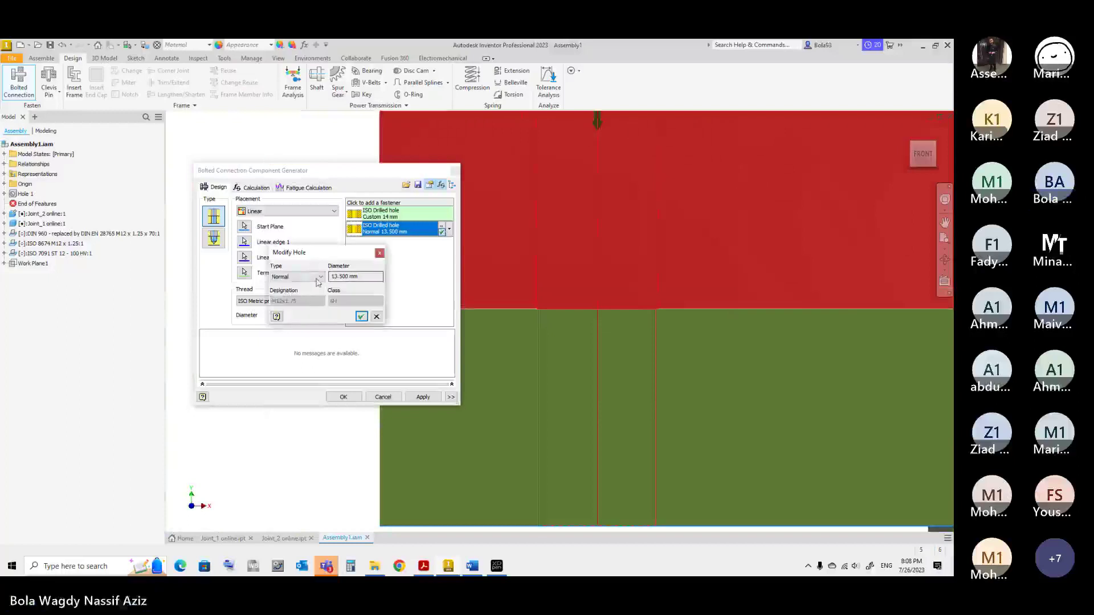
left_click(317, 278)
left_click(296, 307)
double_click(345, 277)
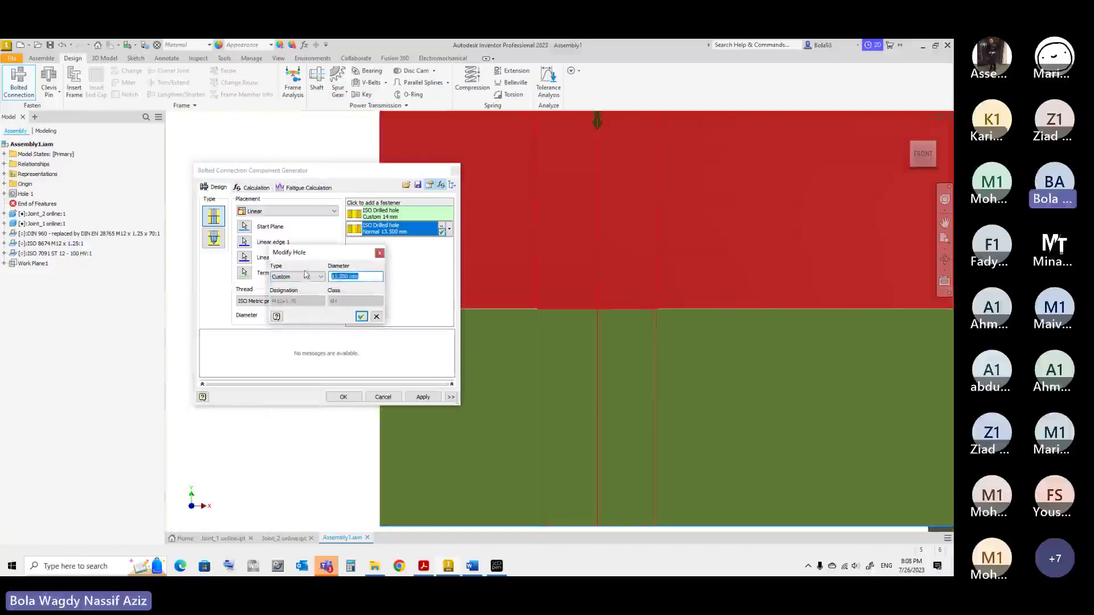
type("14")
left_click(361, 317)
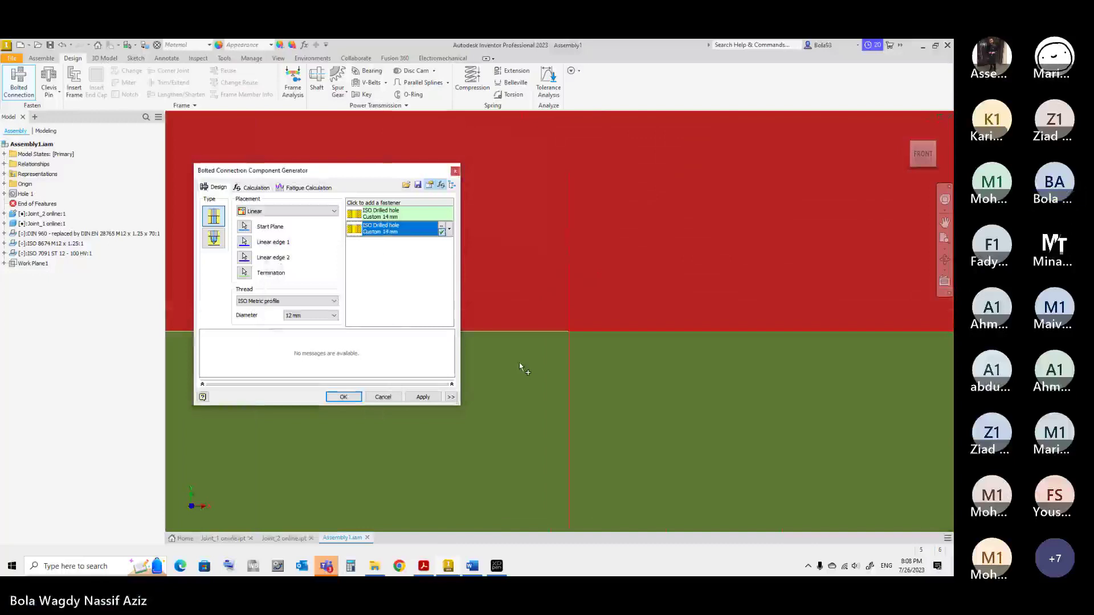
Start adding a fastener above the first drilled hole and filter the available bolts to the DIN standard
scroll(519, 364, "down", 3)
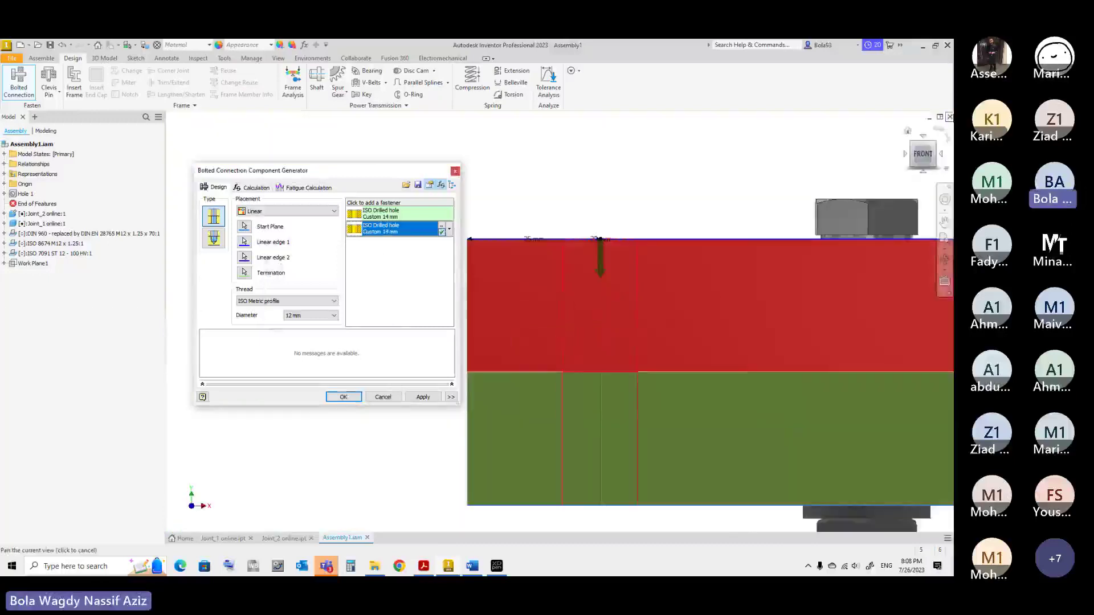
left_click(907, 130)
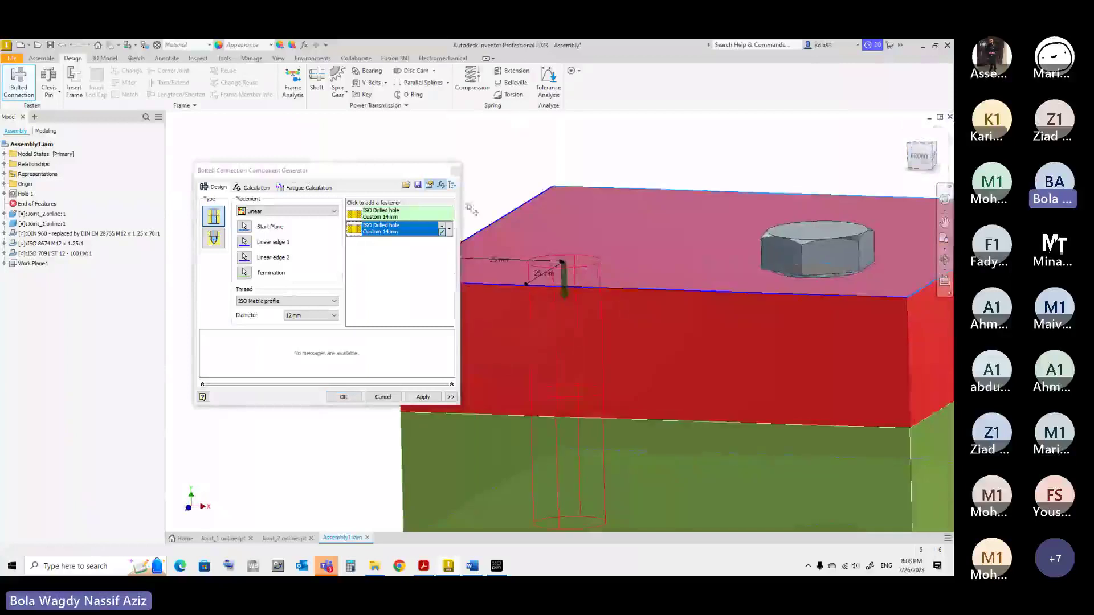
left_click(381, 211)
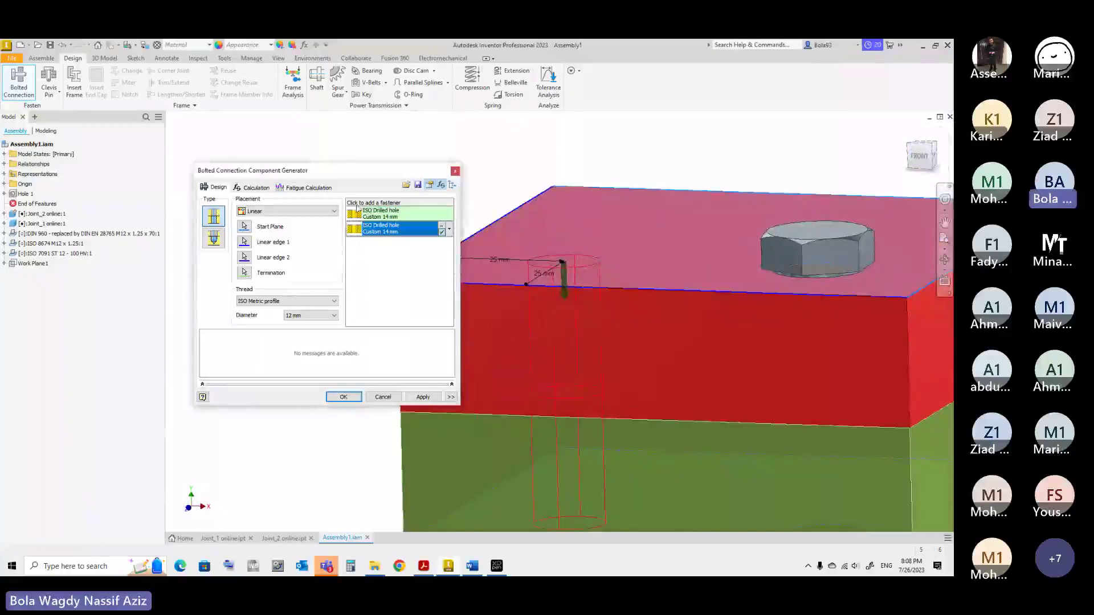
left_click(399, 209)
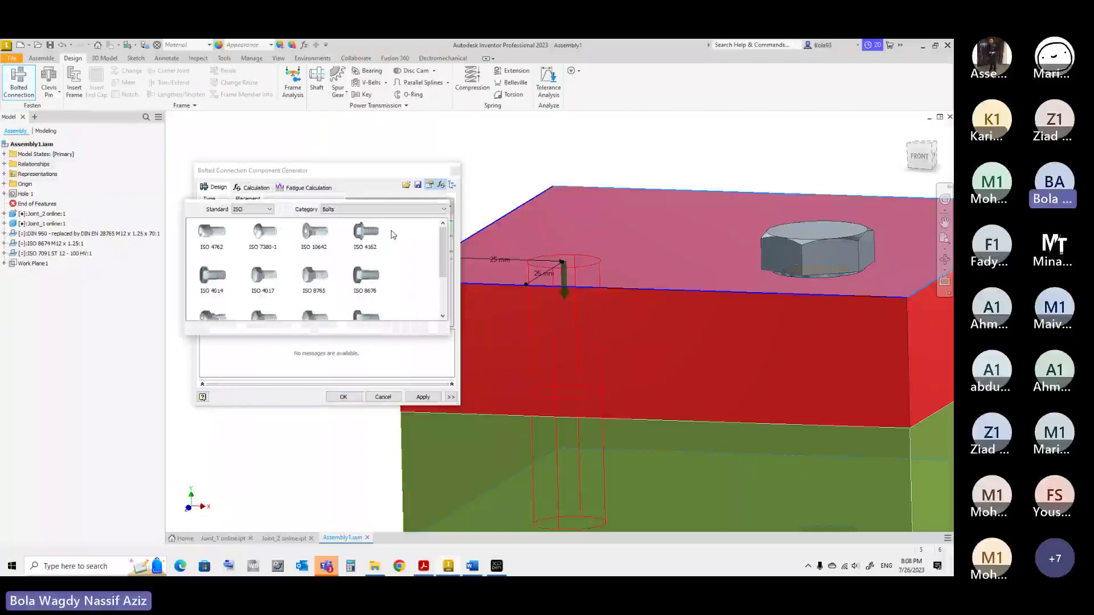
left_click(263, 231)
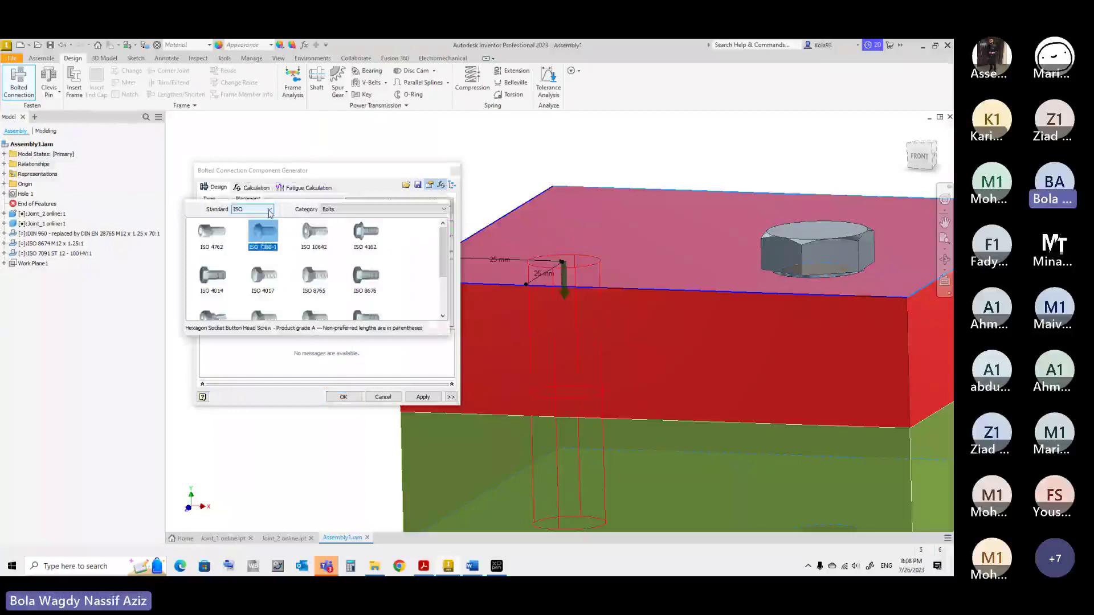
left_click(270, 211)
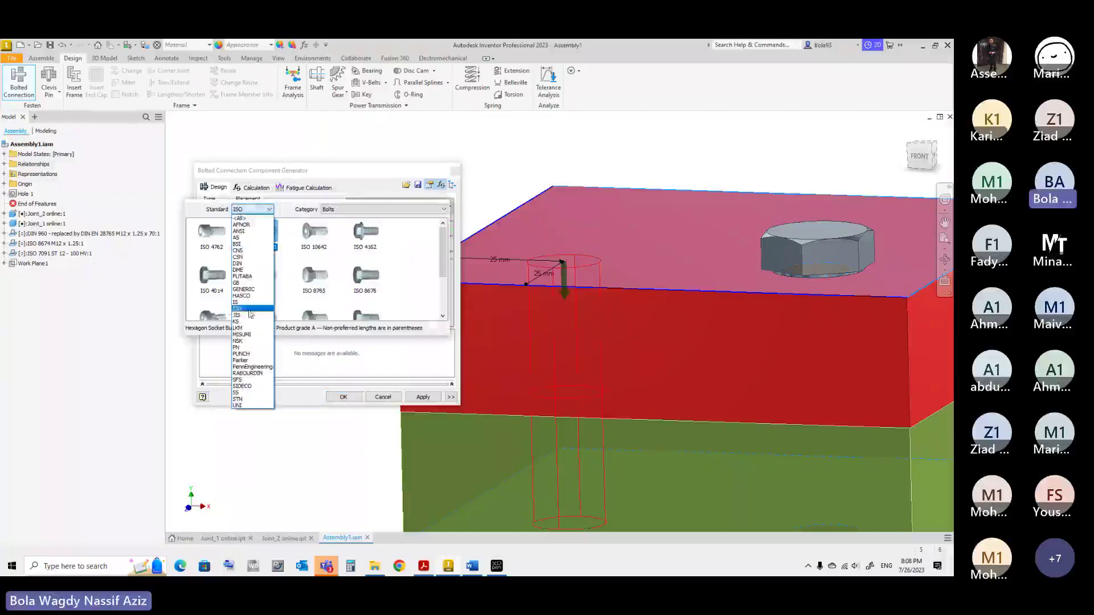
left_click(239, 264)
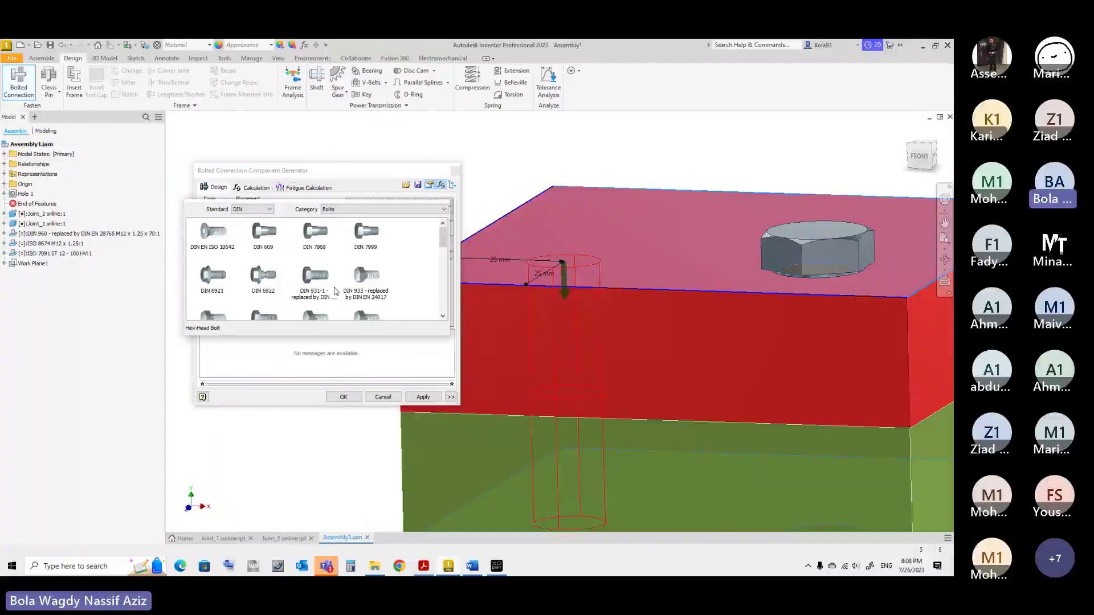
Browse the DIN bolts, narrow the category to Hex Head Bolts and add the DIN 960 bolt above the holes
scroll(347, 282, "down", 1)
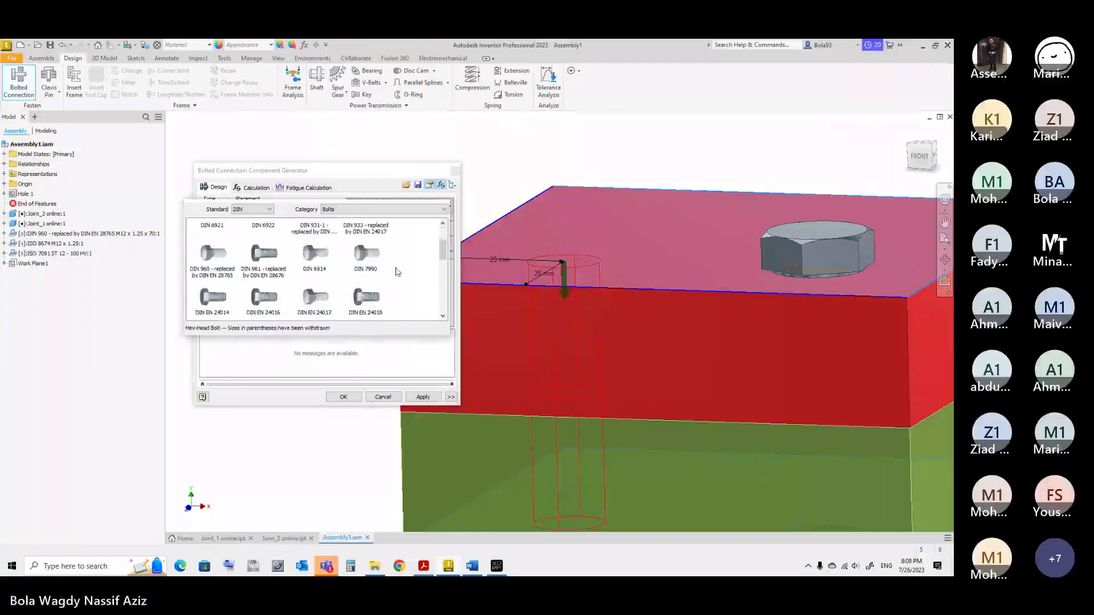
scroll(406, 270, "down", 3)
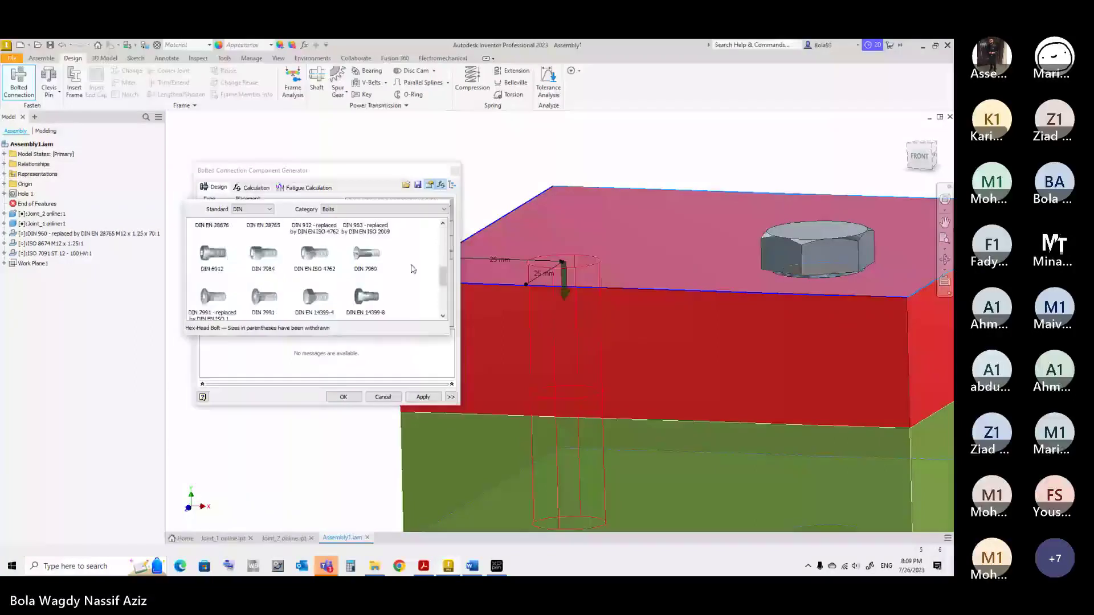
scroll(413, 269, "down", 3)
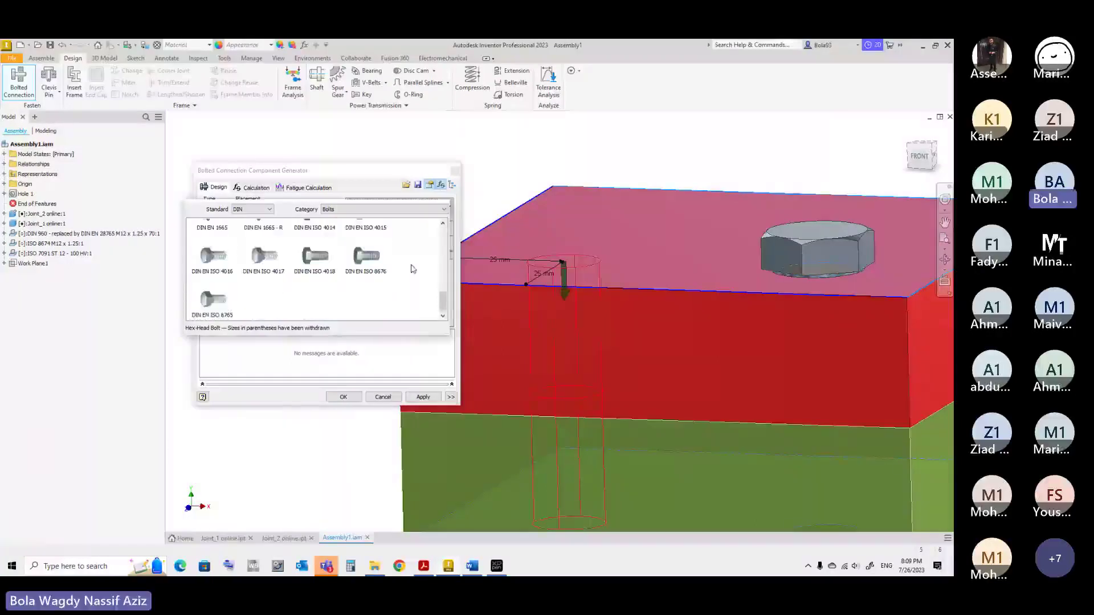
scroll(413, 269, "up", 2)
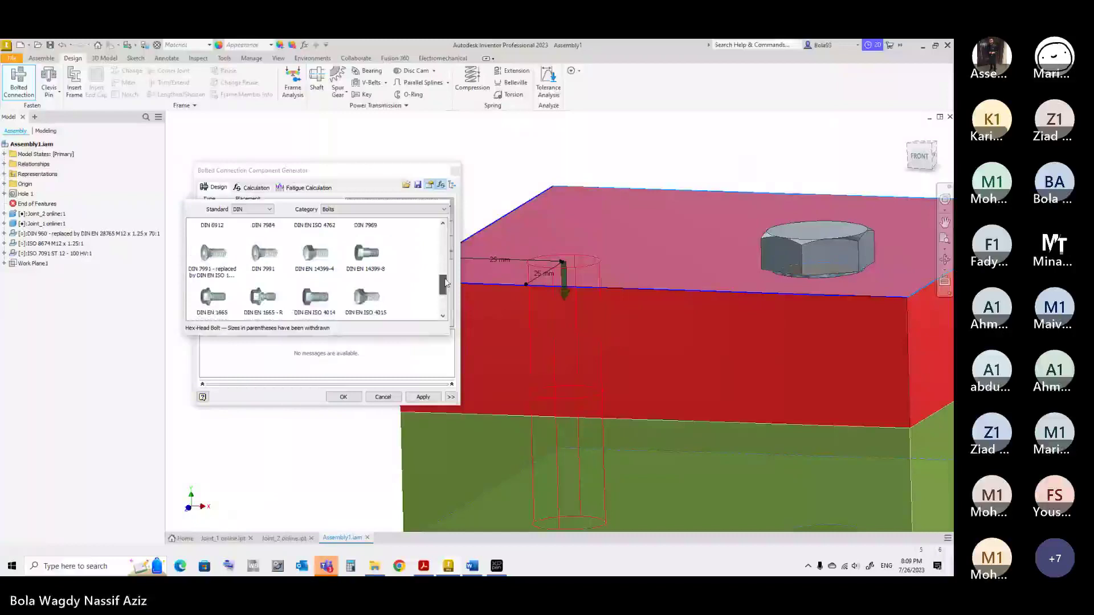
scroll(446, 283, "up", 1)
left_click(444, 209)
left_click(403, 255)
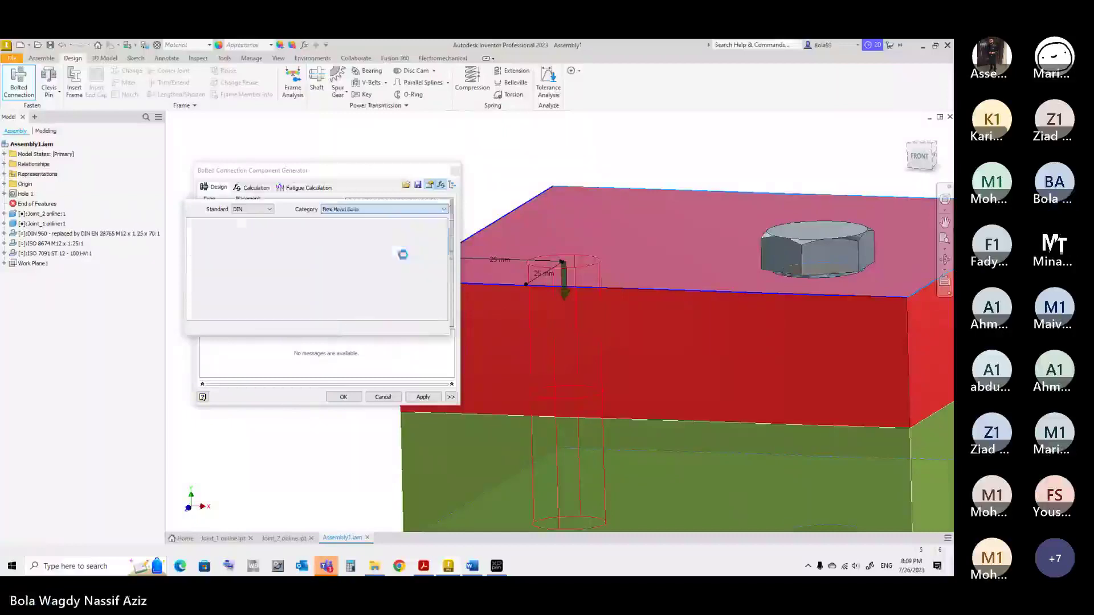
left_click(252, 277)
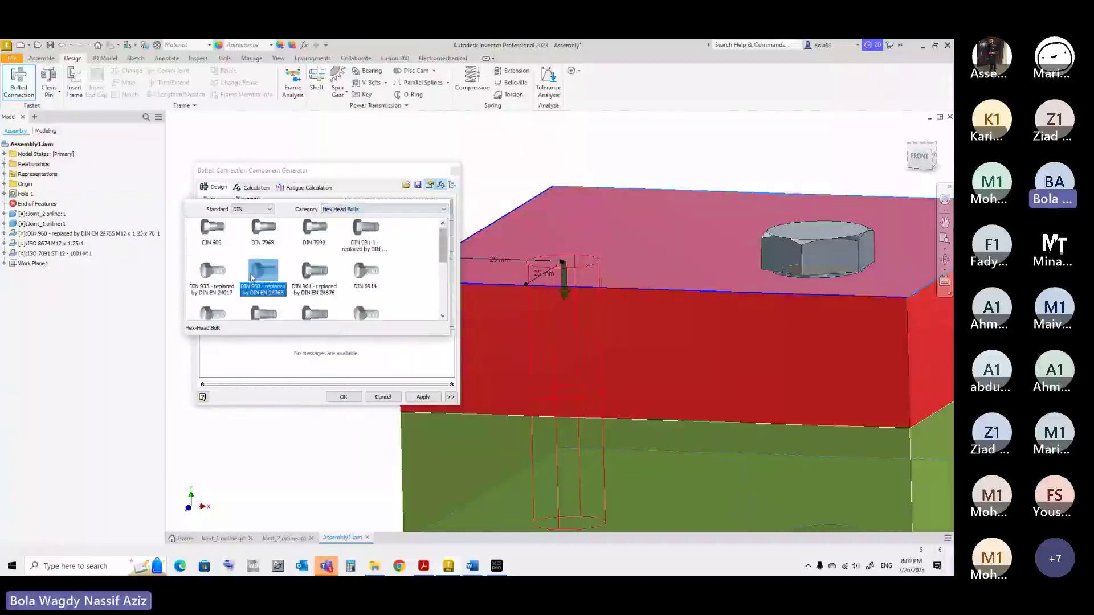
Examine the bolt preview in front view, checking its head and shank against the plates and the 14 mm holes
scroll(564, 223, "up", 3)
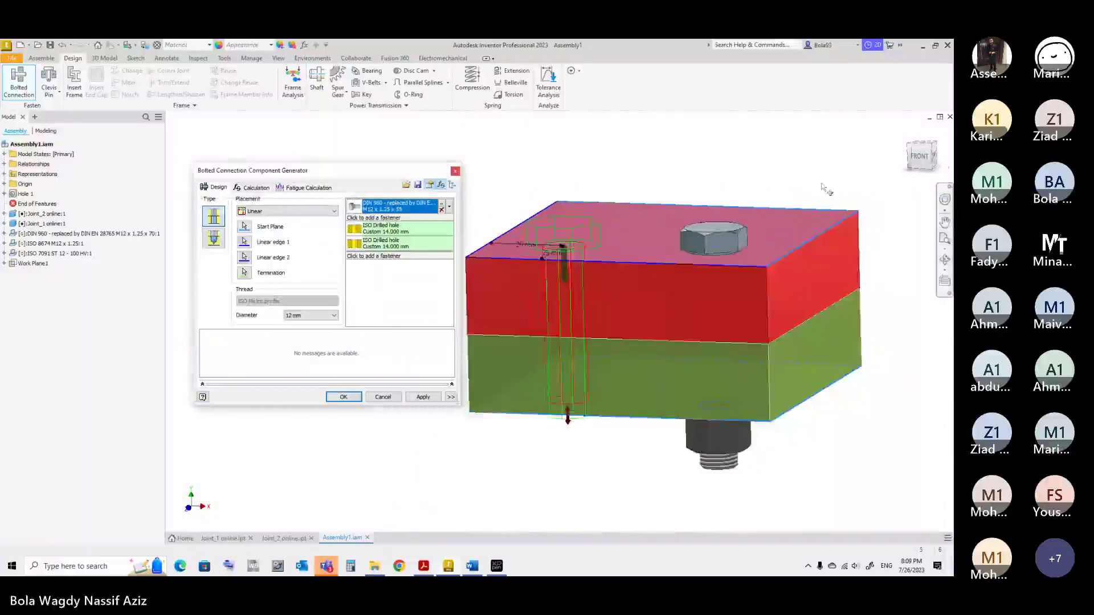
left_click(921, 166)
scroll(661, 284, "up", 2)
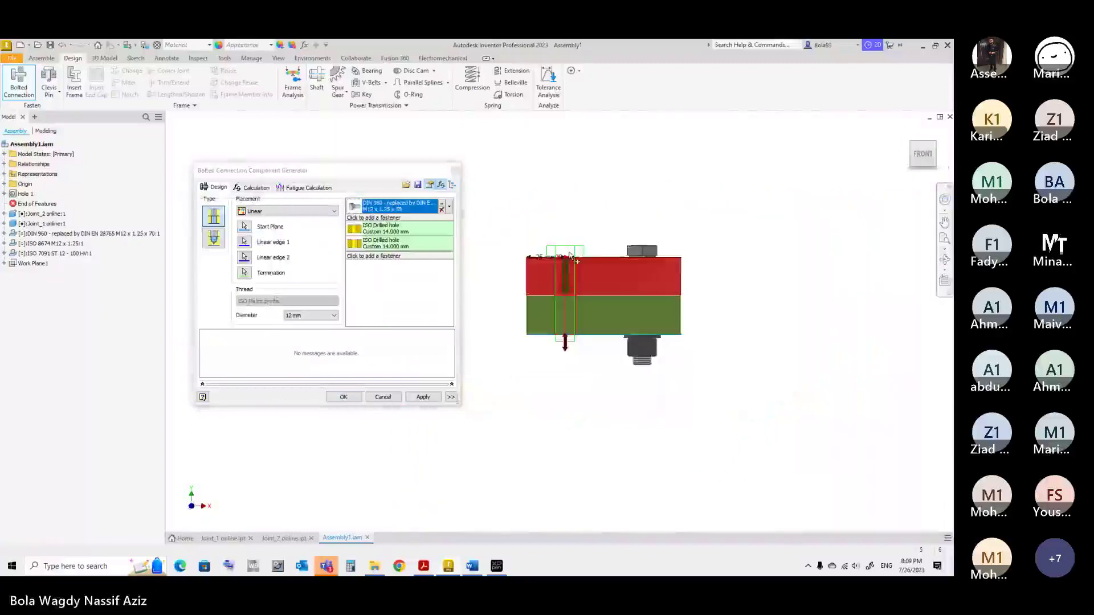
scroll(570, 255, "down", 5)
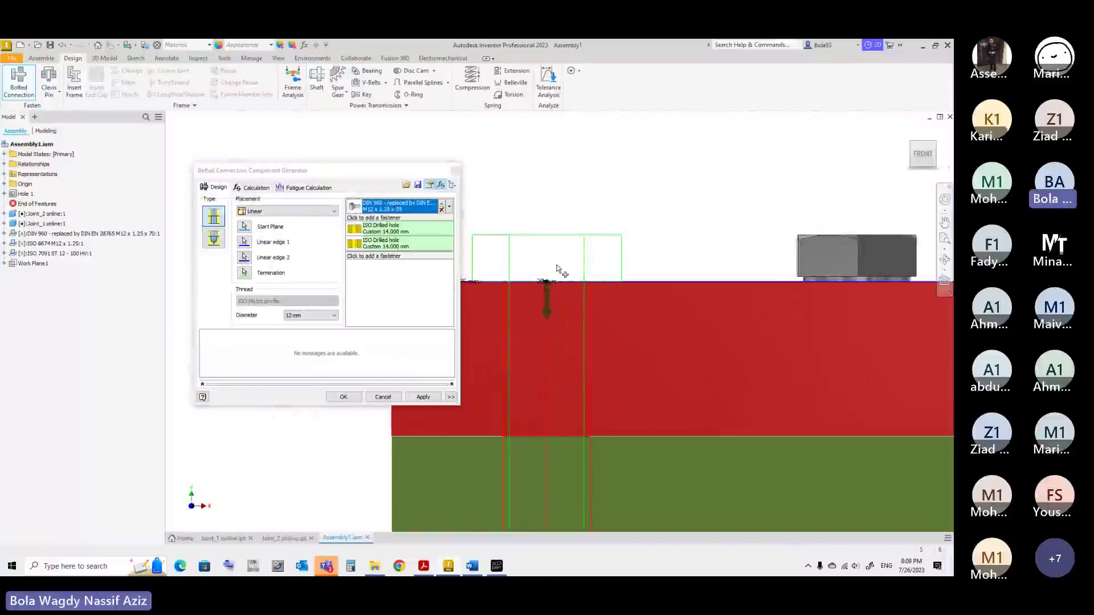
Compare the two M12 thread variants for the DIN 960 bolt and choose M12 x 1.25 x 55
scroll(561, 272, "up", 2)
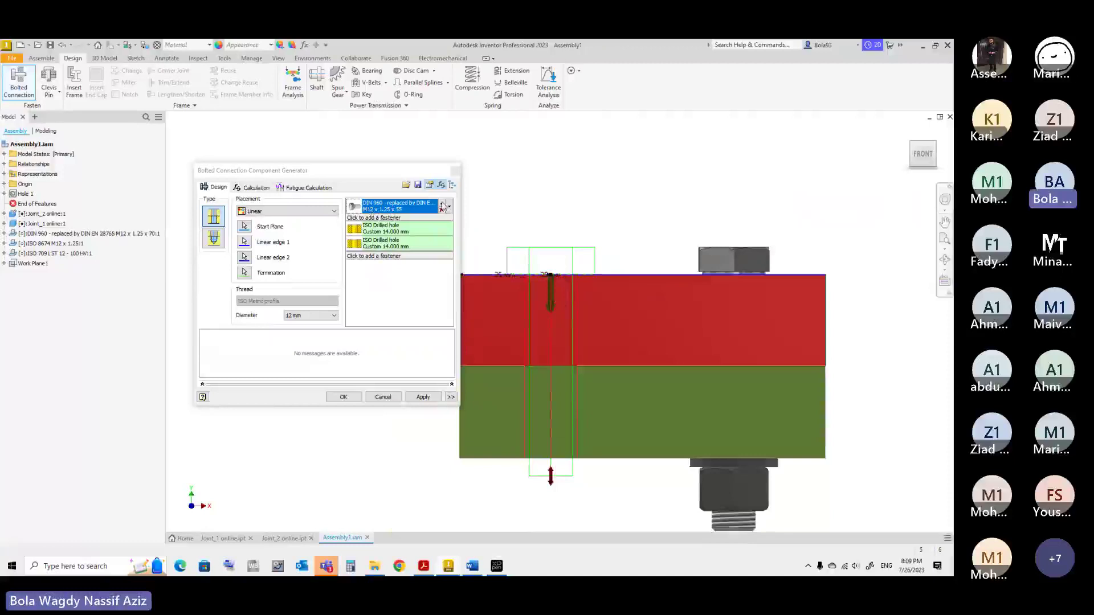
left_click(442, 206)
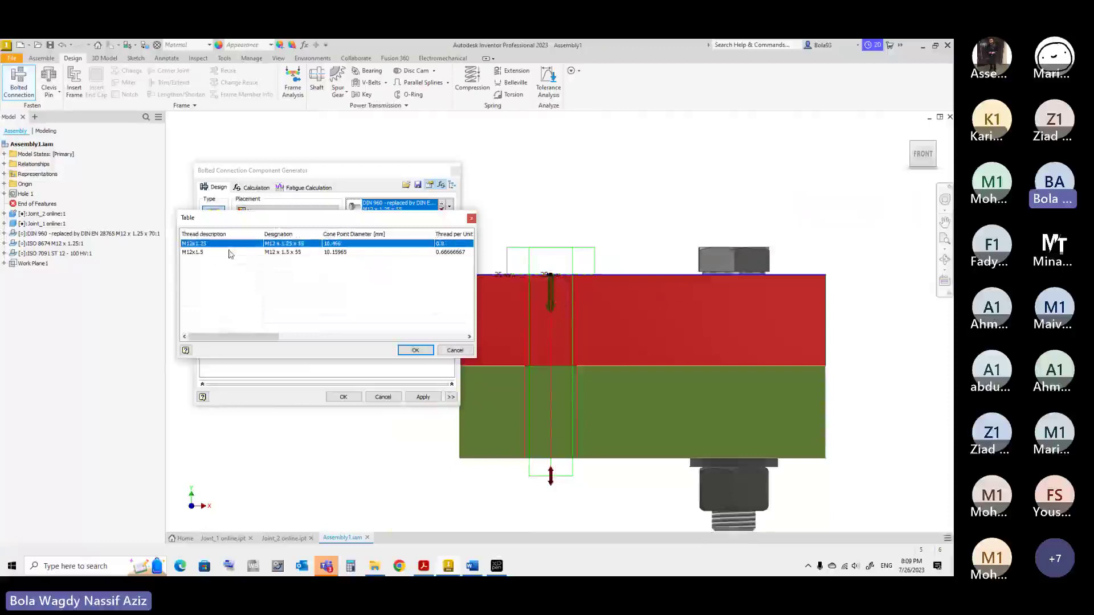
left_click(230, 253)
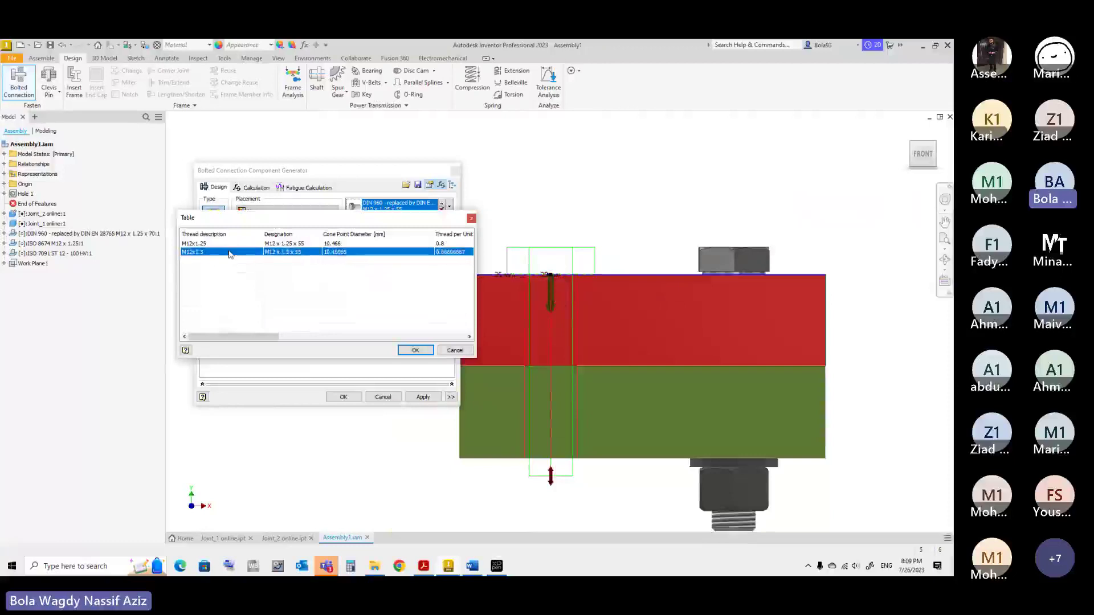
left_click(239, 245)
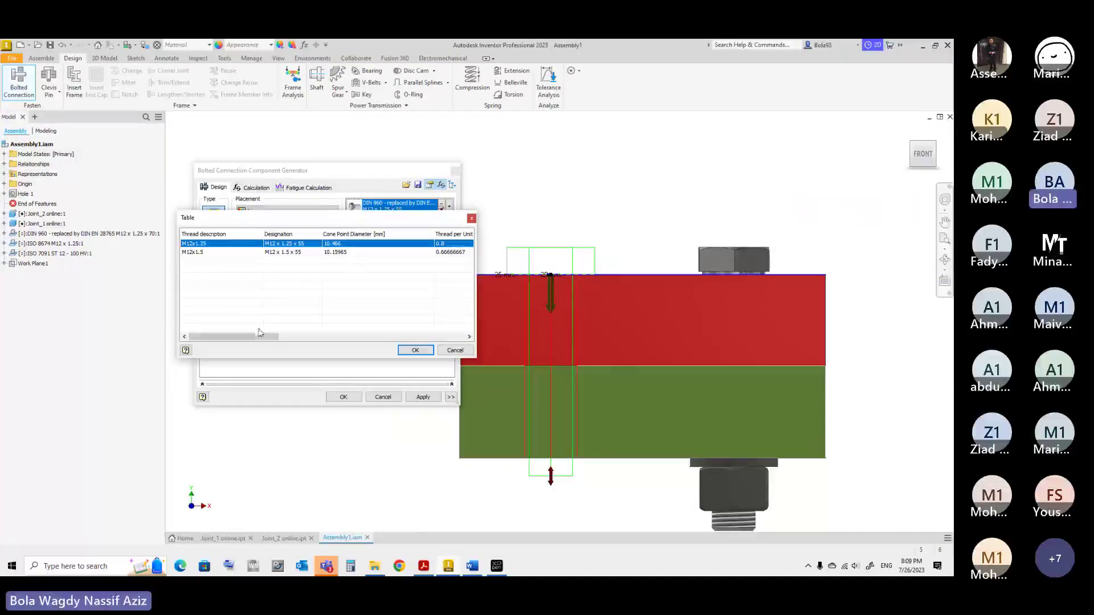
left_click_drag(265, 337, 257, 333)
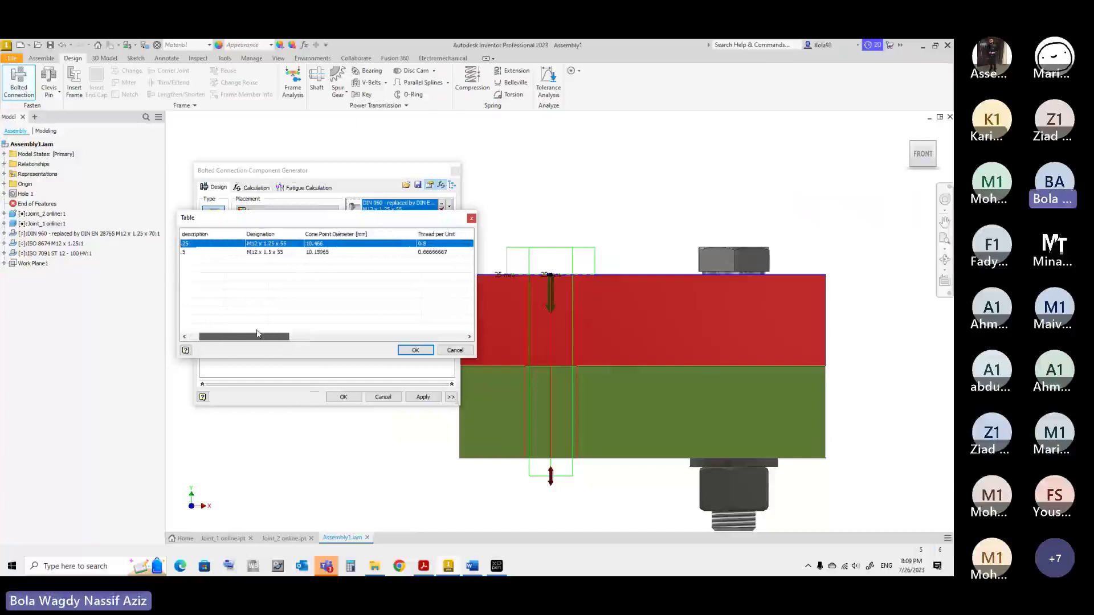
left_click_drag(257, 334, 247, 335)
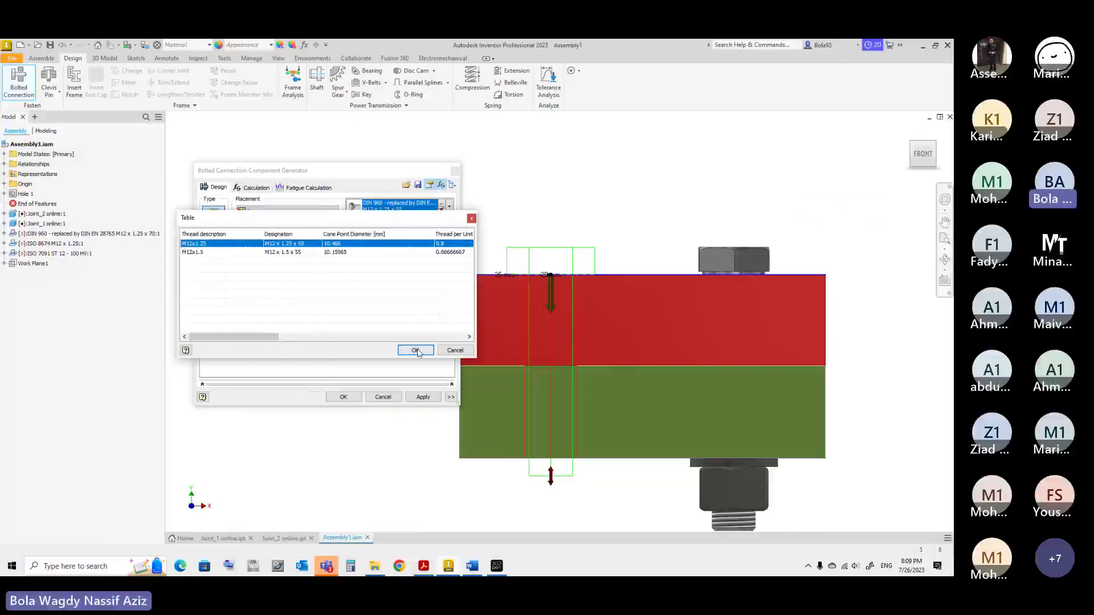
left_click(415, 350)
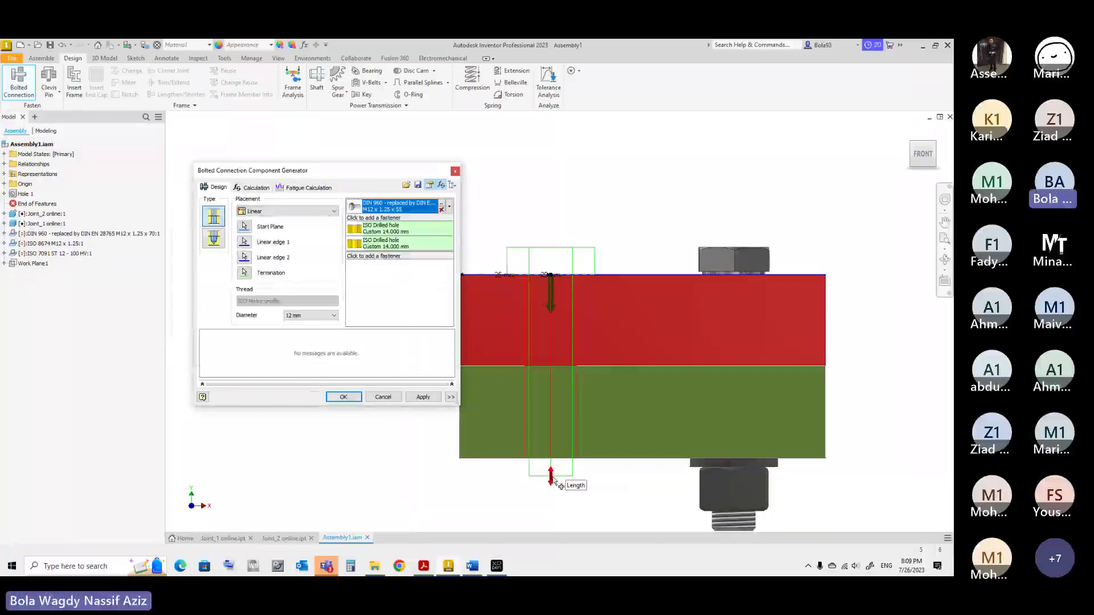
Shorten the bolt preview to M12 x 1.25 x 45, and return its length to 55 mm
left_click_drag(552, 482, 554, 410)
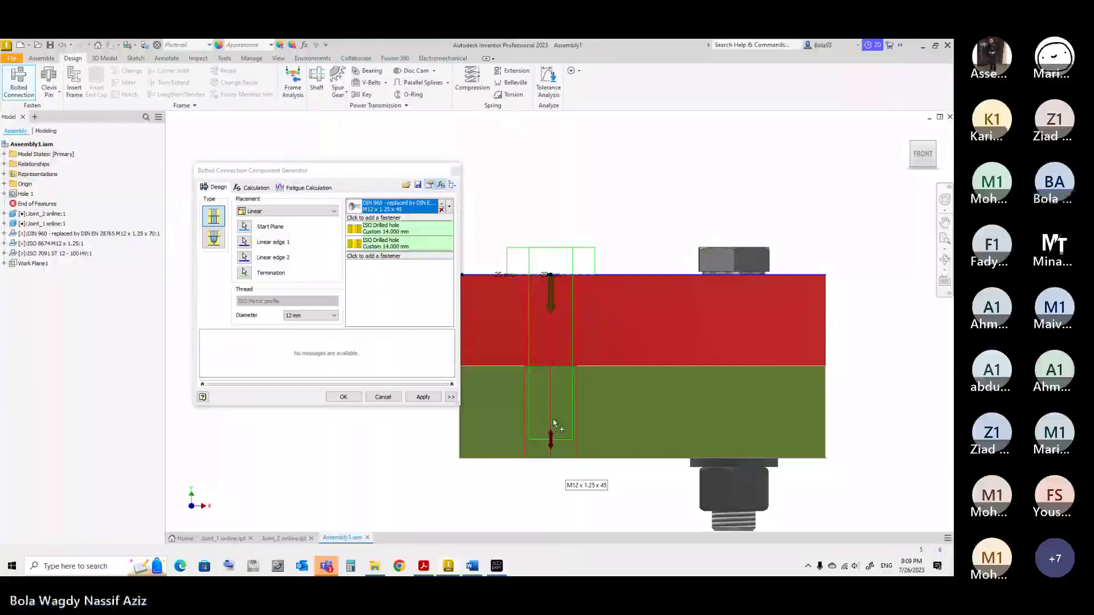
mouse_move(553, 421)
left_mouse_down()
mouse_move(551, 389)
mouse_move(551, 443)
left_mouse_up()
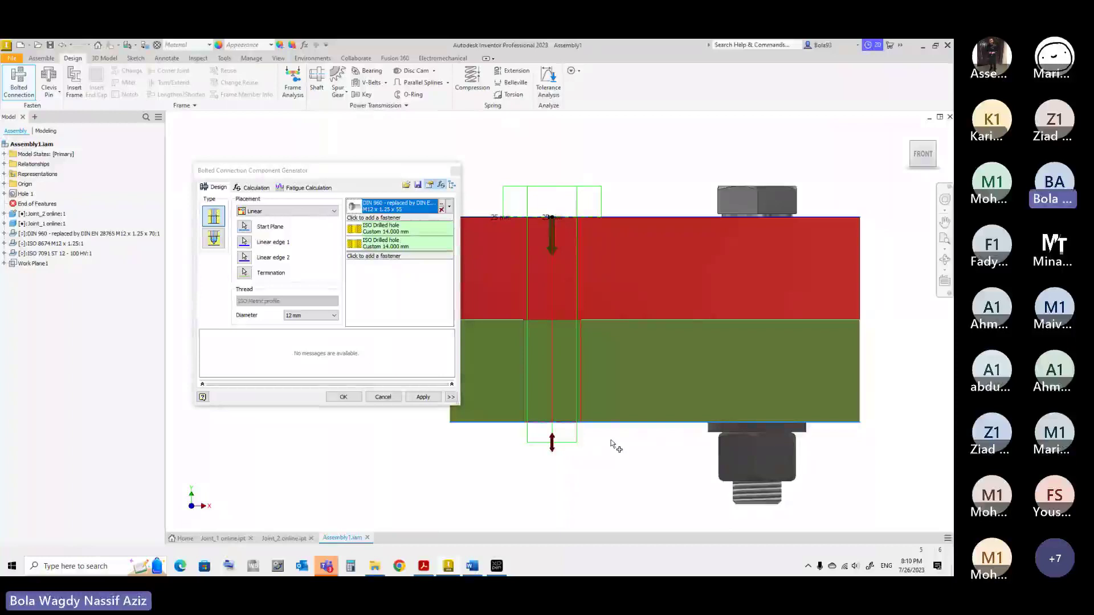
left_click(387, 219)
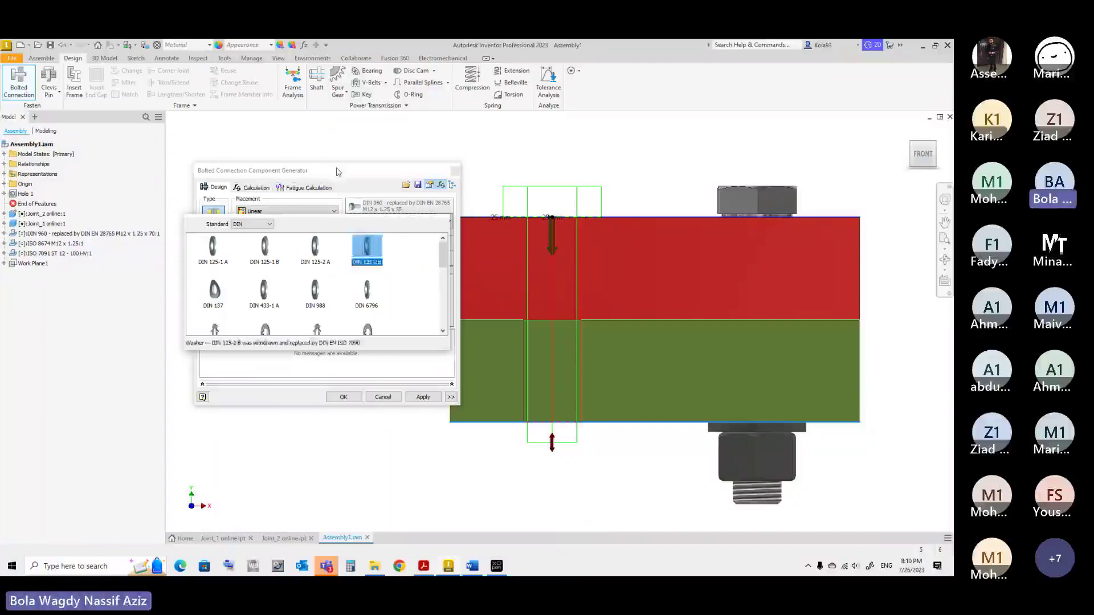
left_click(367, 246)
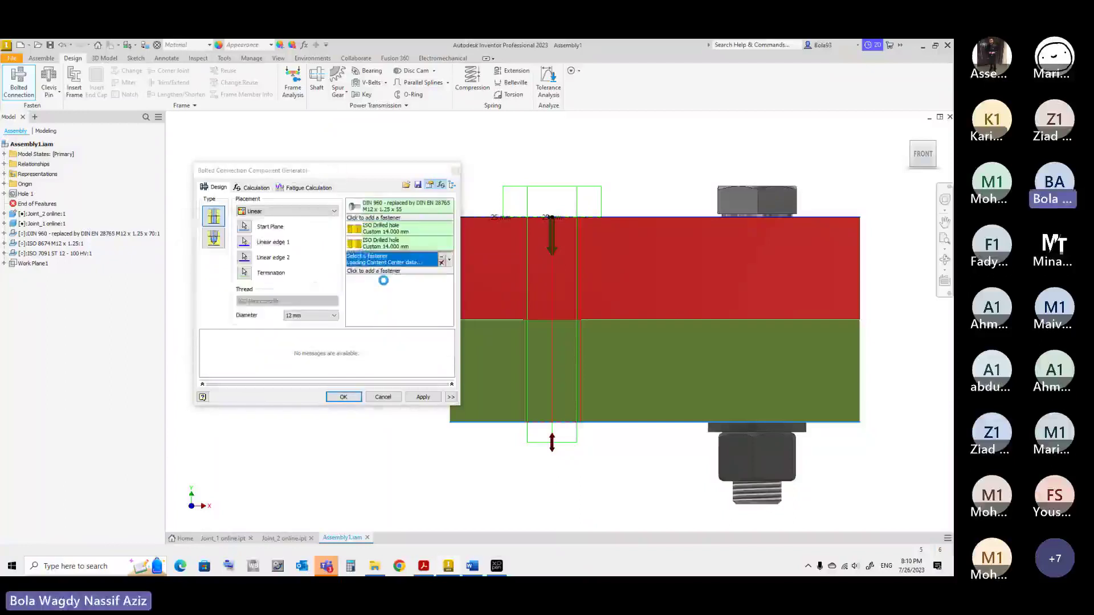
key("Escape")
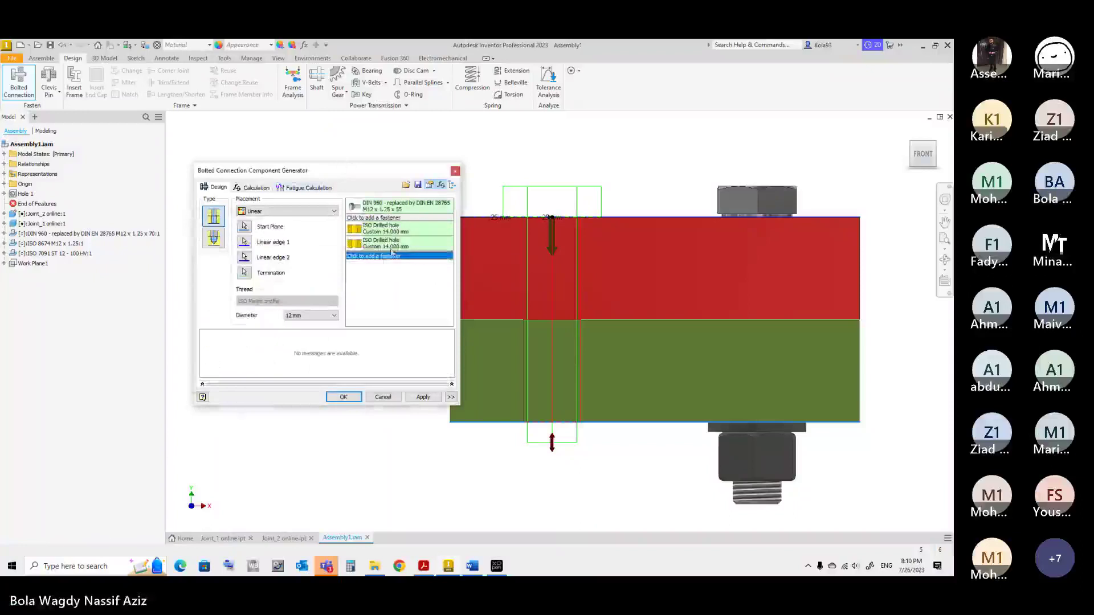
Add an ISO 7091 washer below the two drilled holes, on the nut side of the bolted connection
left_click(390, 258)
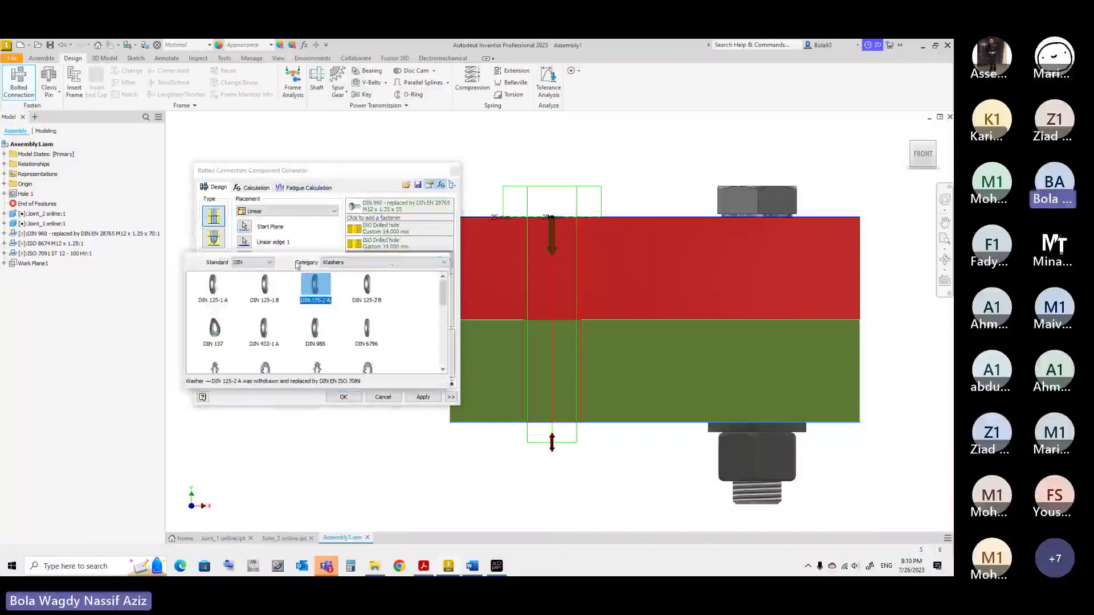
left_click(238, 262)
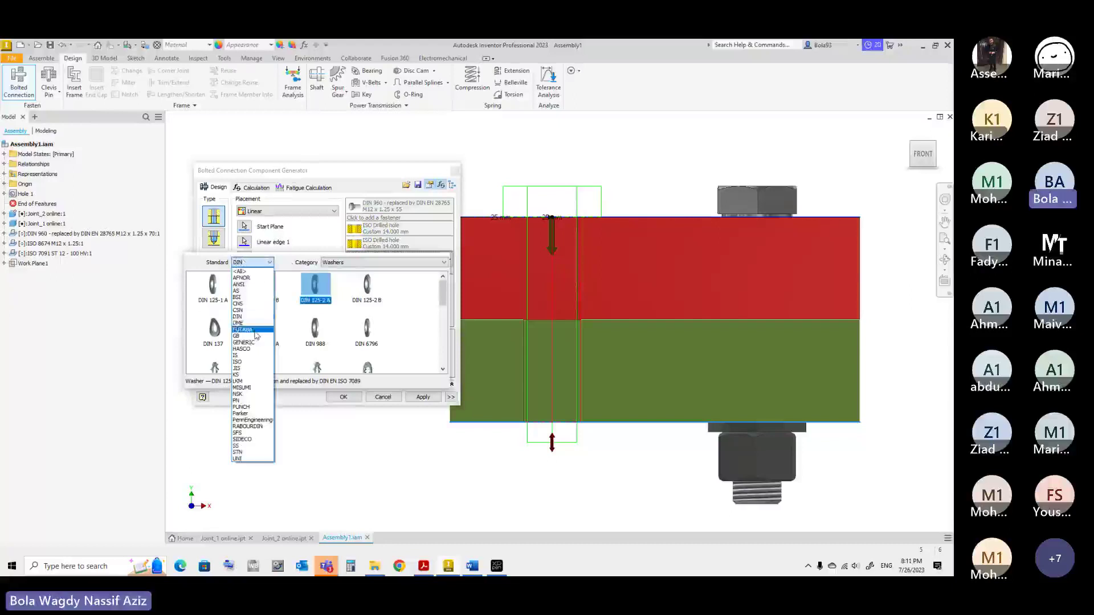
left_click(238, 362)
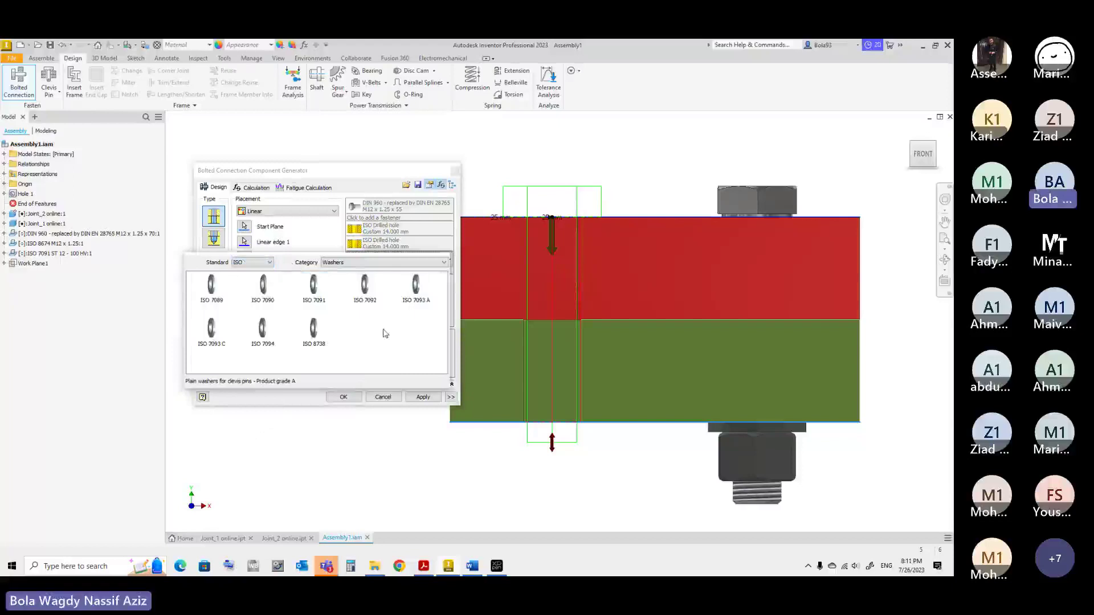
left_click(315, 285)
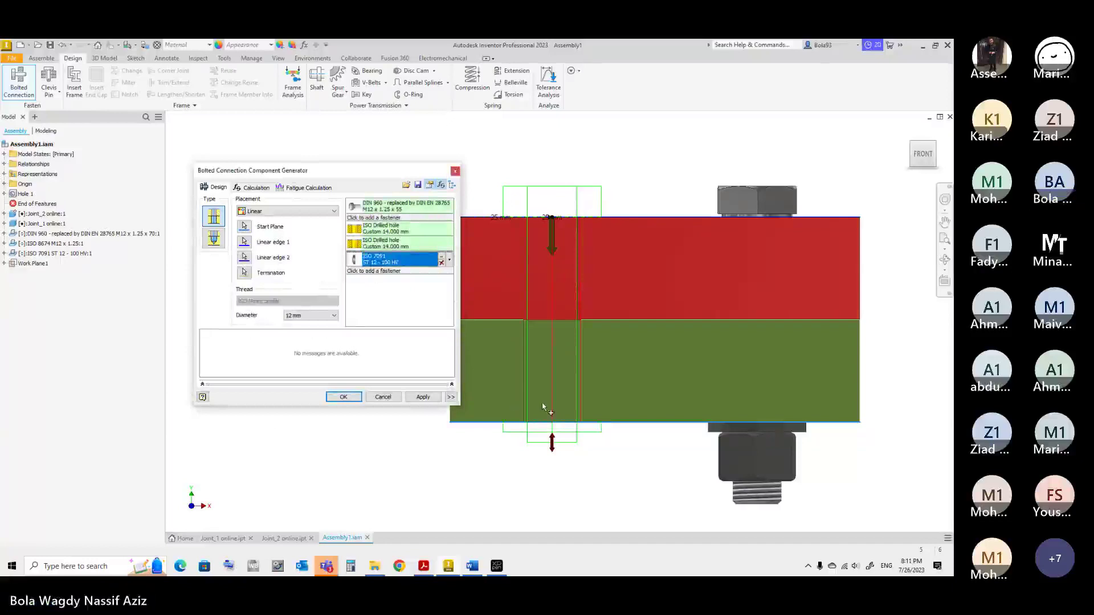
Add an ISO 8674 hexagon nut to the bolted connection after the ISO 7091 washer
scroll(531, 441, "down", 2)
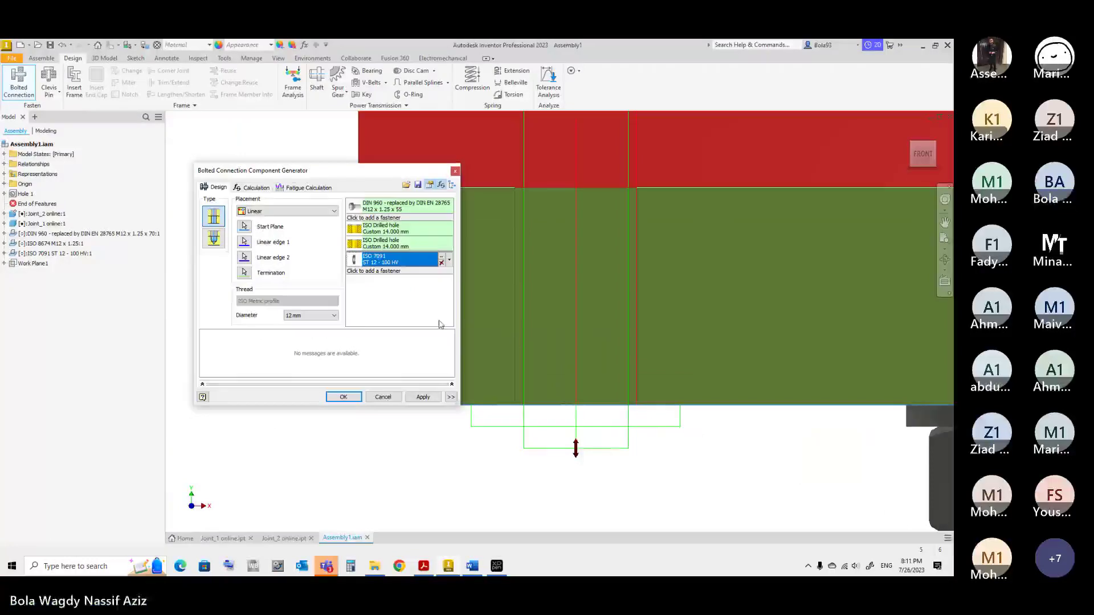
left_click(374, 271)
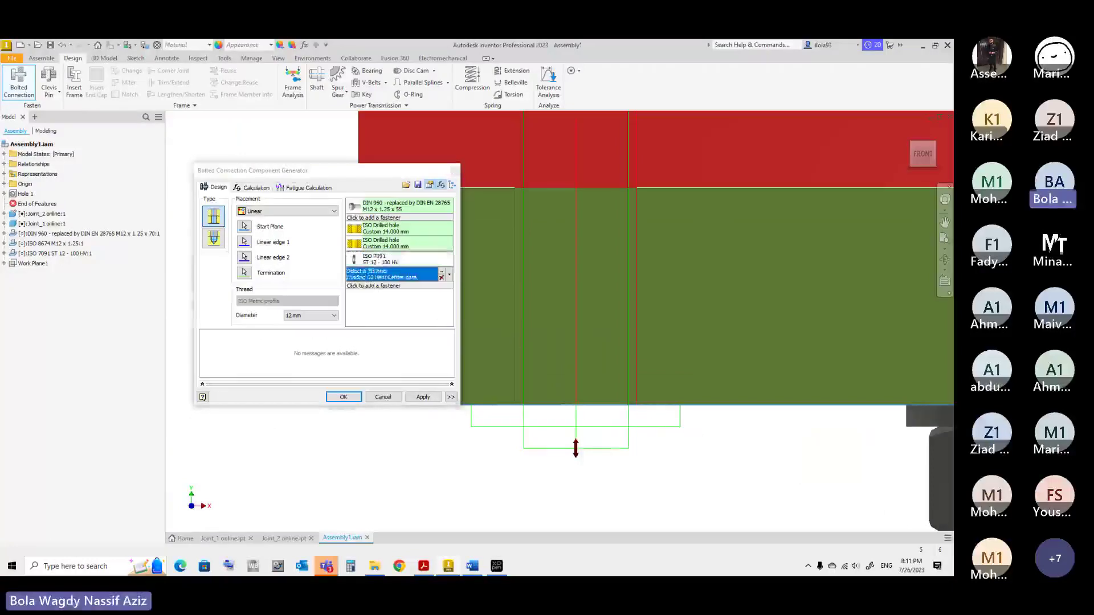
left_click(374, 278)
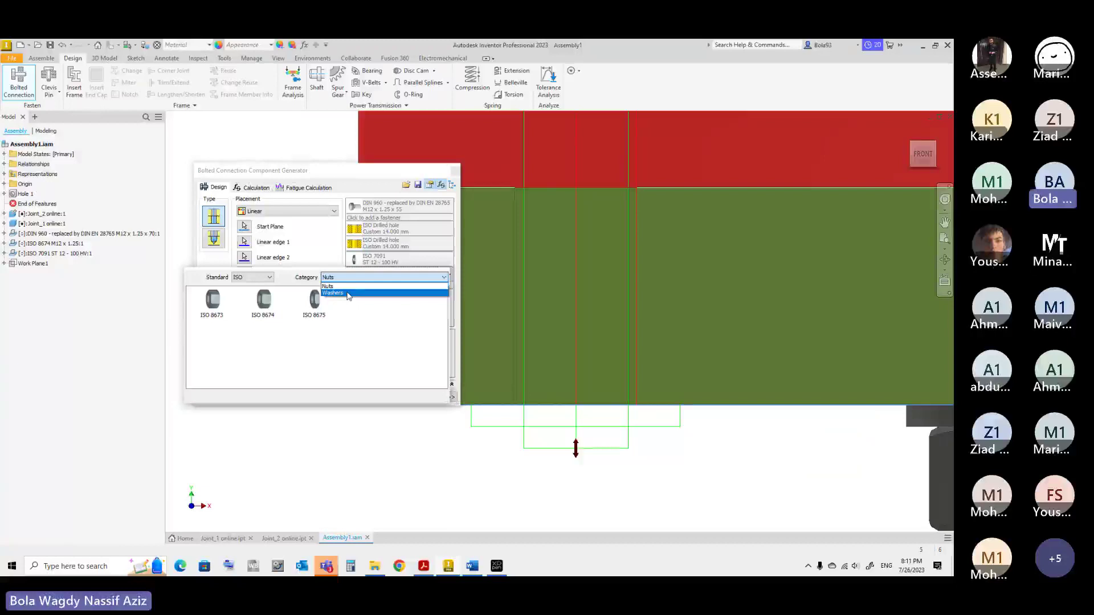
left_click(354, 290)
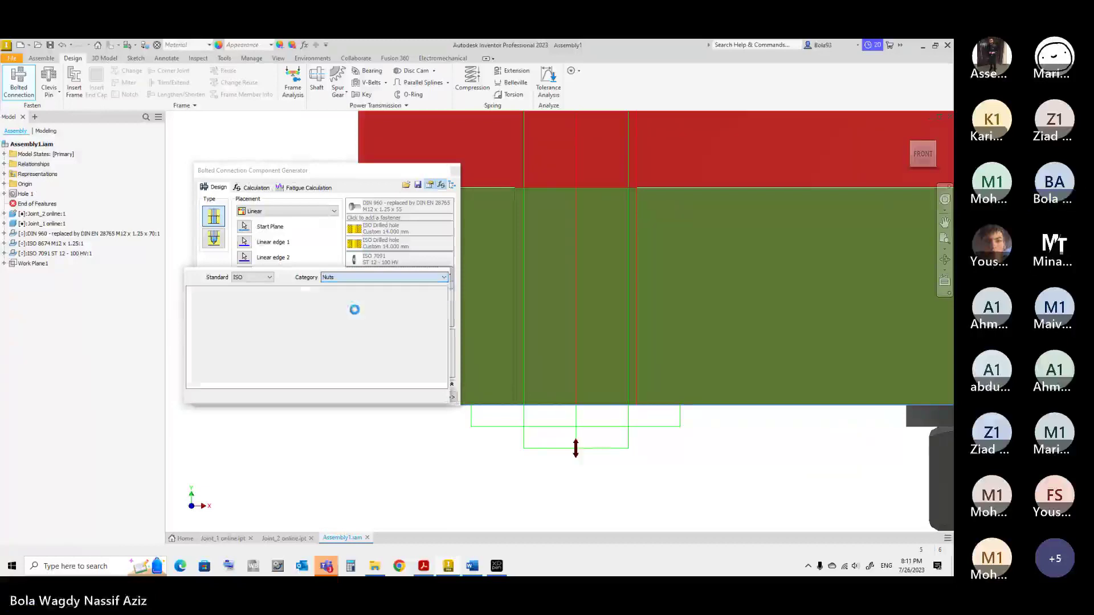
left_click(261, 302)
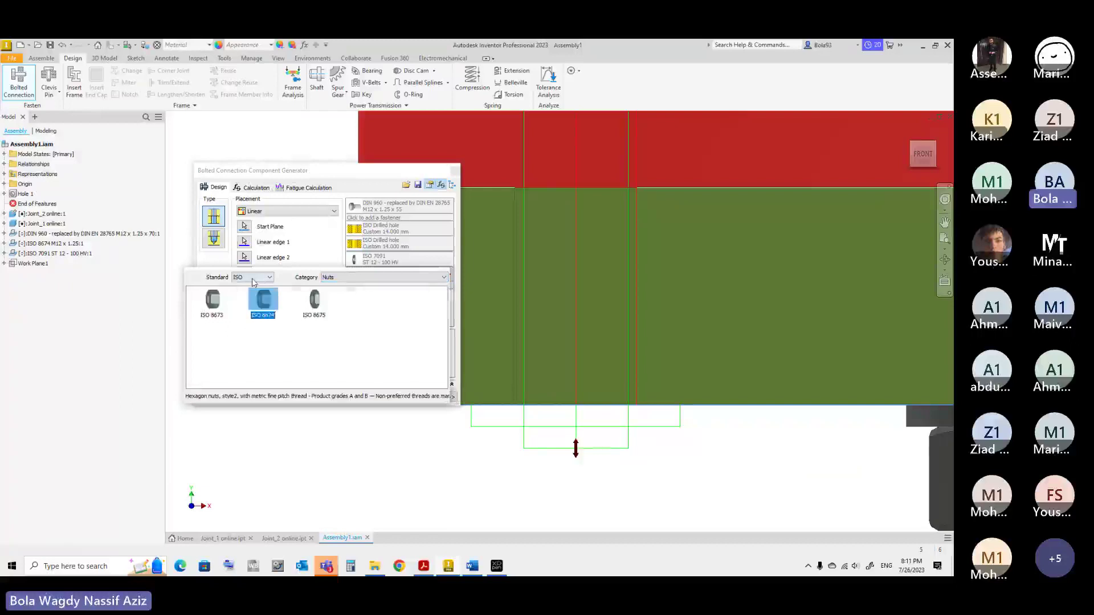
left_click(254, 279)
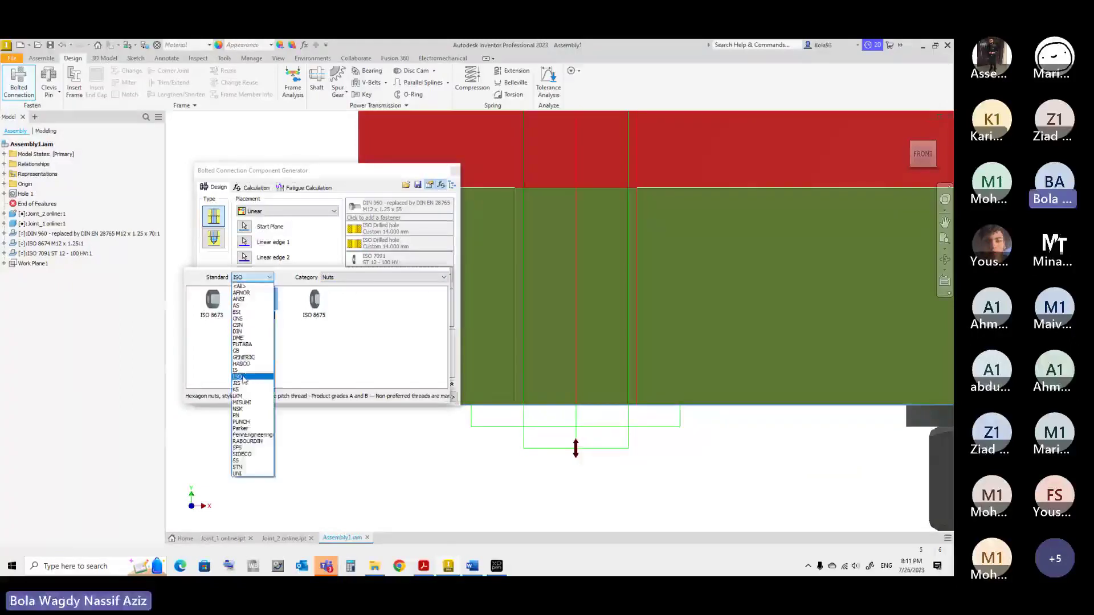
left_click(243, 378)
left_click(265, 296)
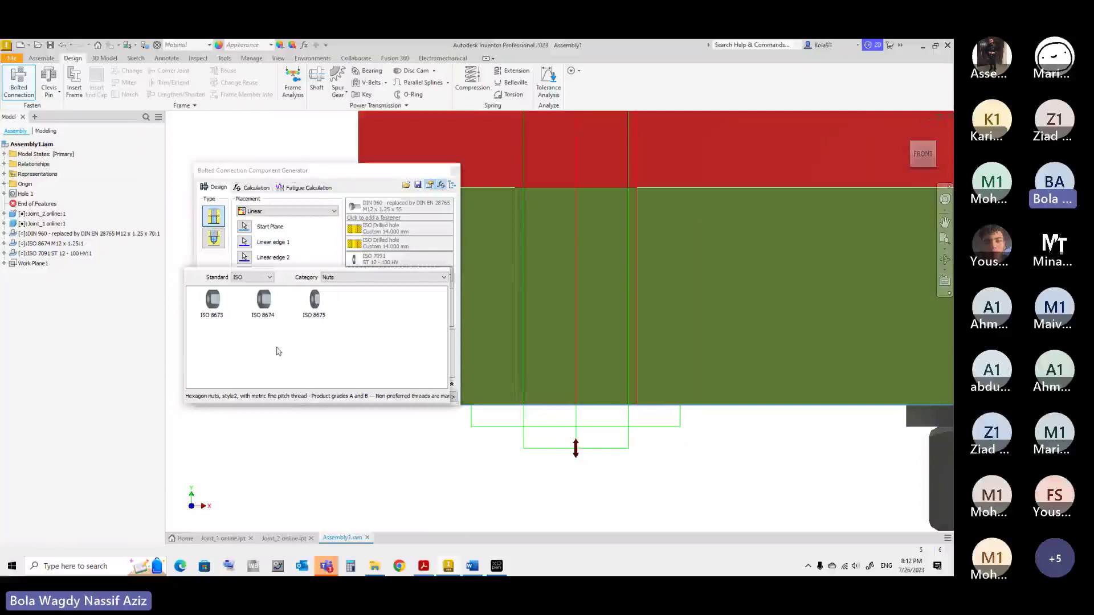
left_click(263, 301)
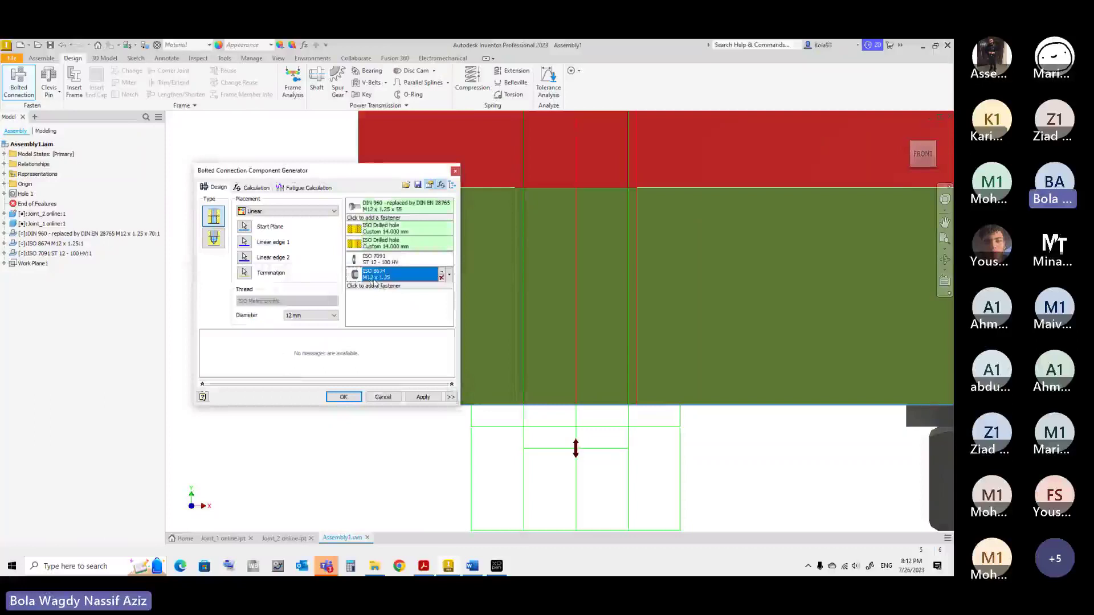
Lengthen the DIN 960 bolt in the preview to M12 x 1.25 x 70 so it extends past the nut
scroll(587, 422, "down", 4)
scroll(587, 424, "up", 2)
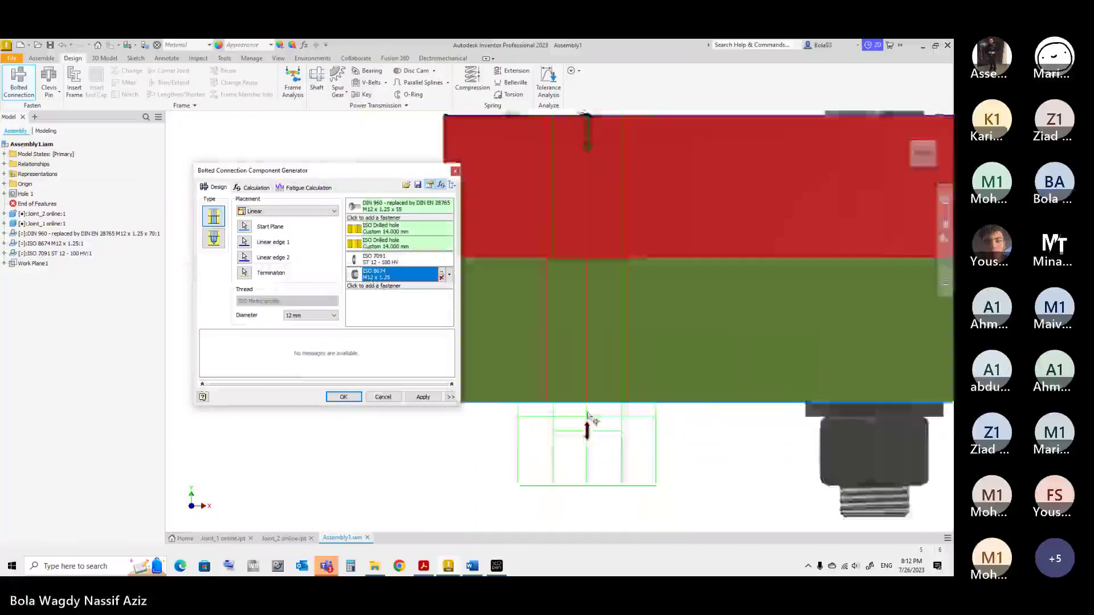
scroll(587, 433, "down", 2)
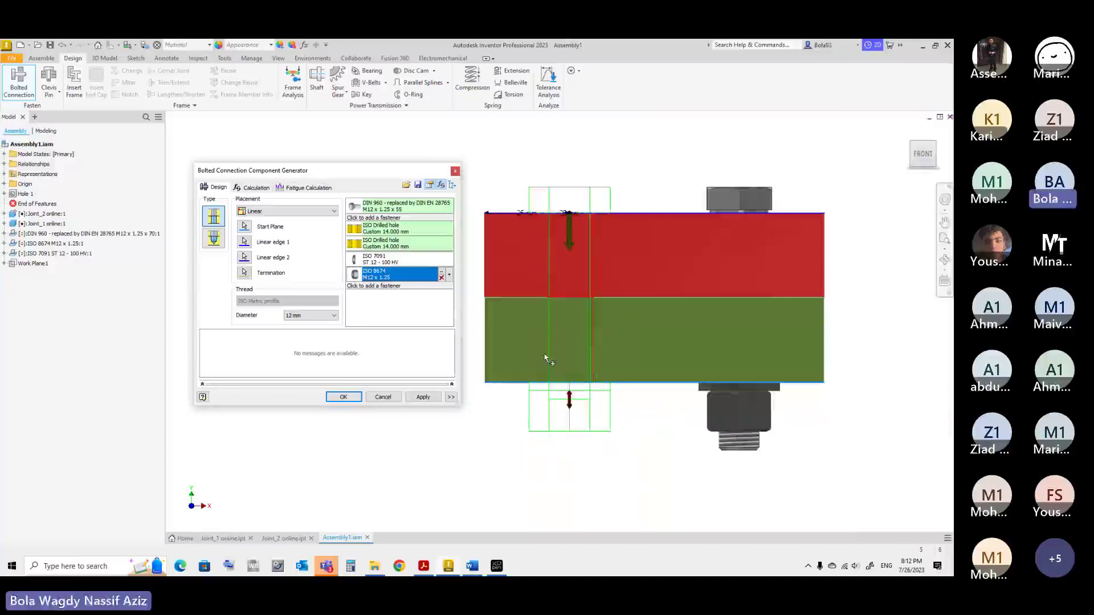
left_click(570, 405)
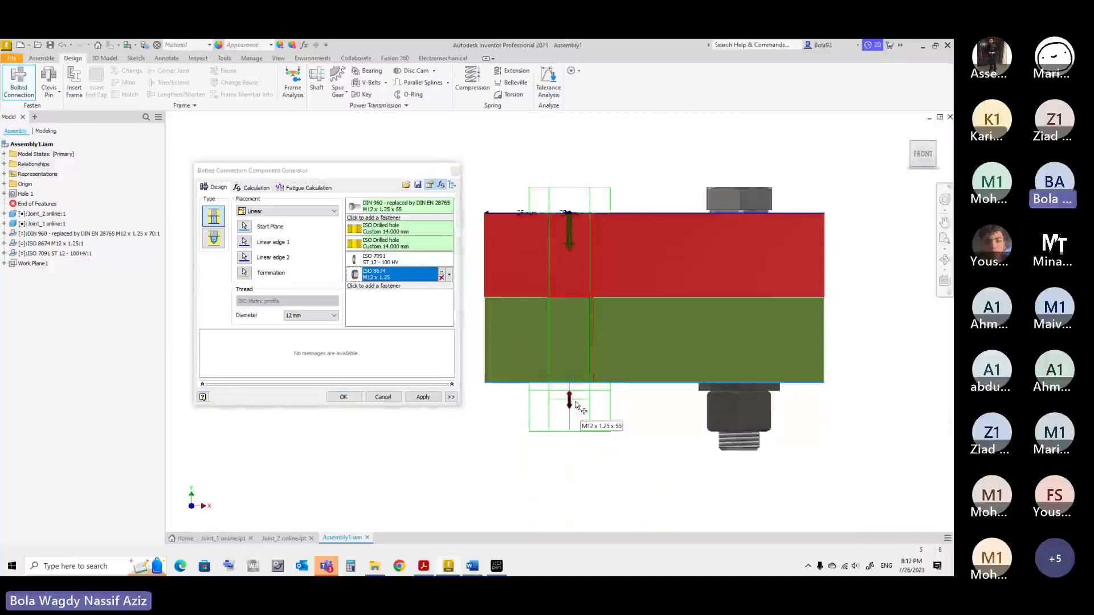
left_click_drag(575, 405, 575, 421)
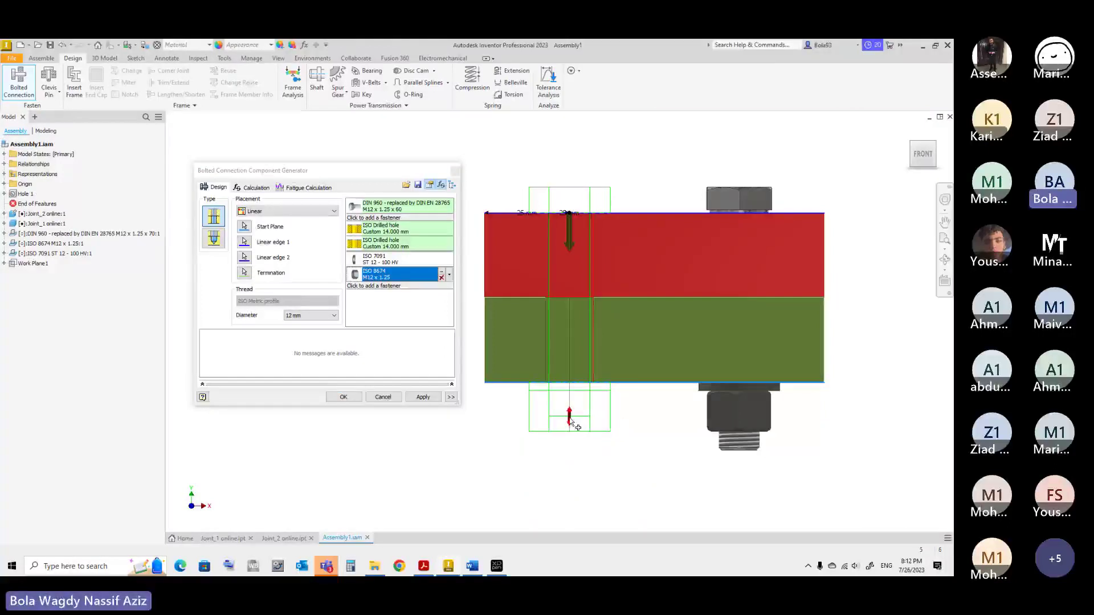
mouse_move(571, 421)
left_mouse_down()
mouse_move(572, 403)
mouse_move(574, 433)
left_mouse_up()
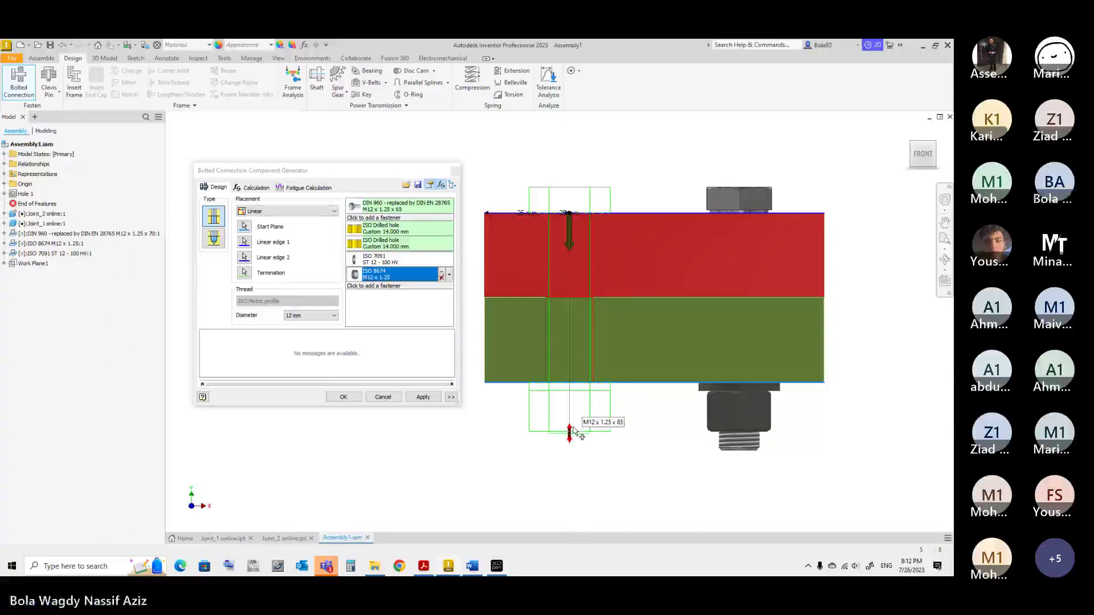
scroll(574, 432, "up", 5)
scroll(585, 388, "down", 3)
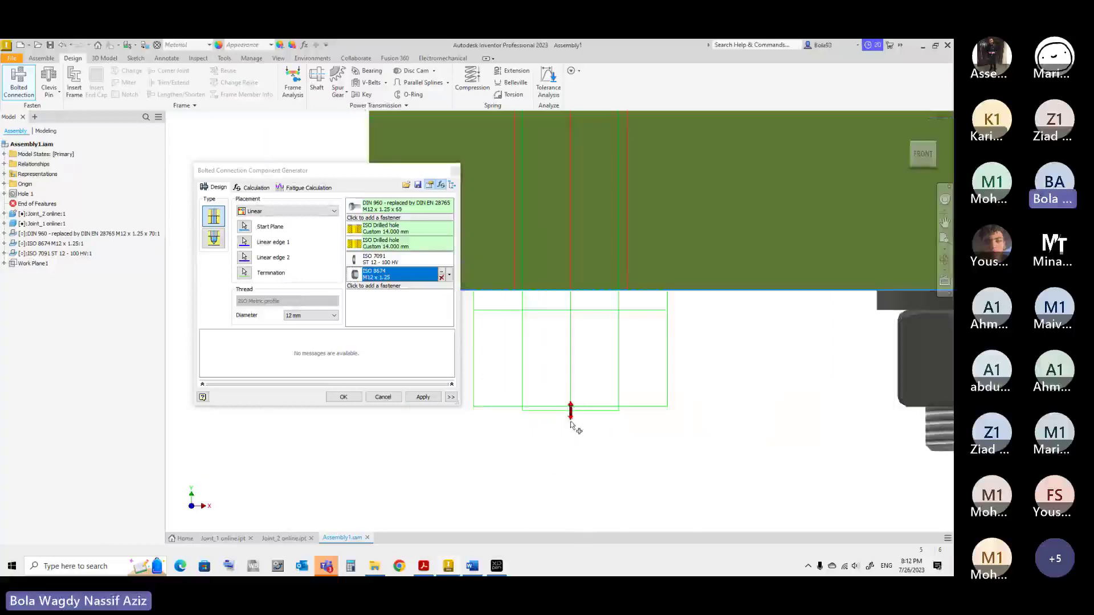
left_click_drag(570, 422, 571, 450)
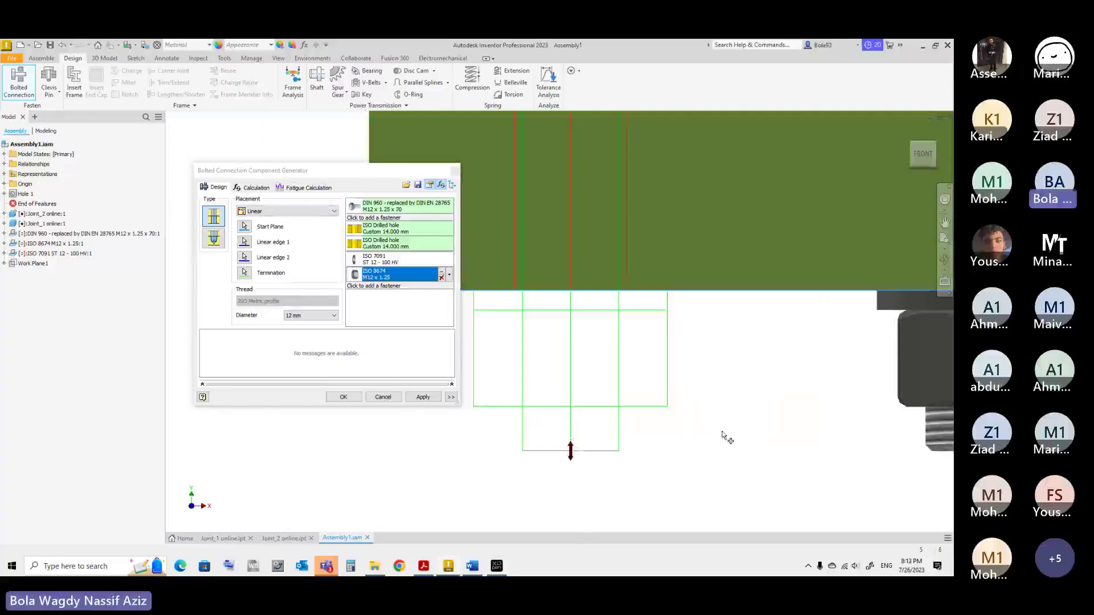
left_click(356, 173)
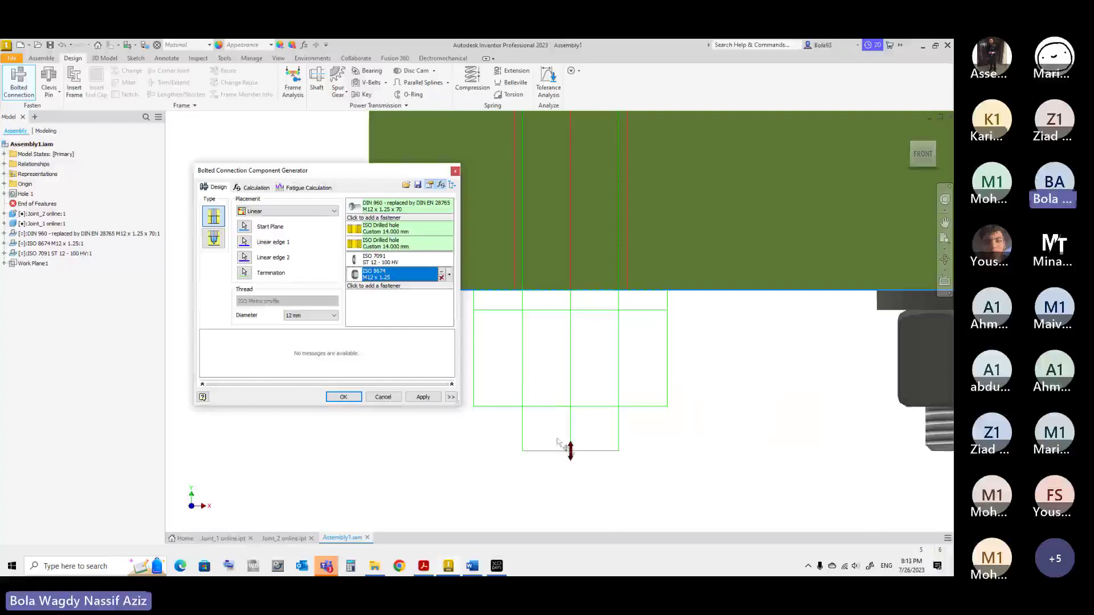
Try the bolt at M12 x 1.25 x 65, and set its length back to 70 mm
left_click_drag(570, 449, 579, 401)
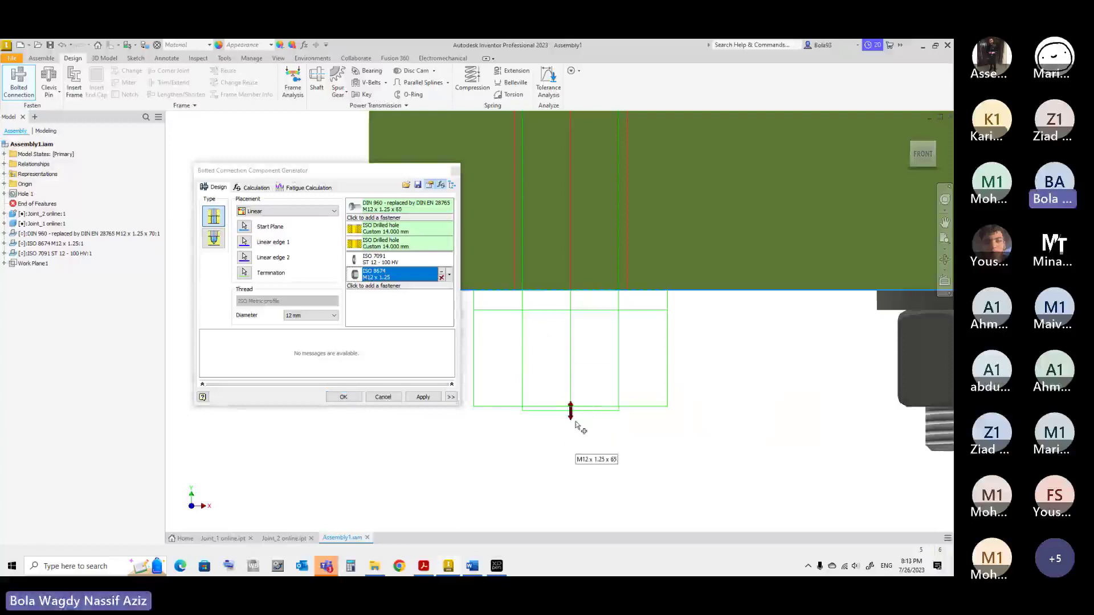
left_click_drag(572, 414, 575, 450)
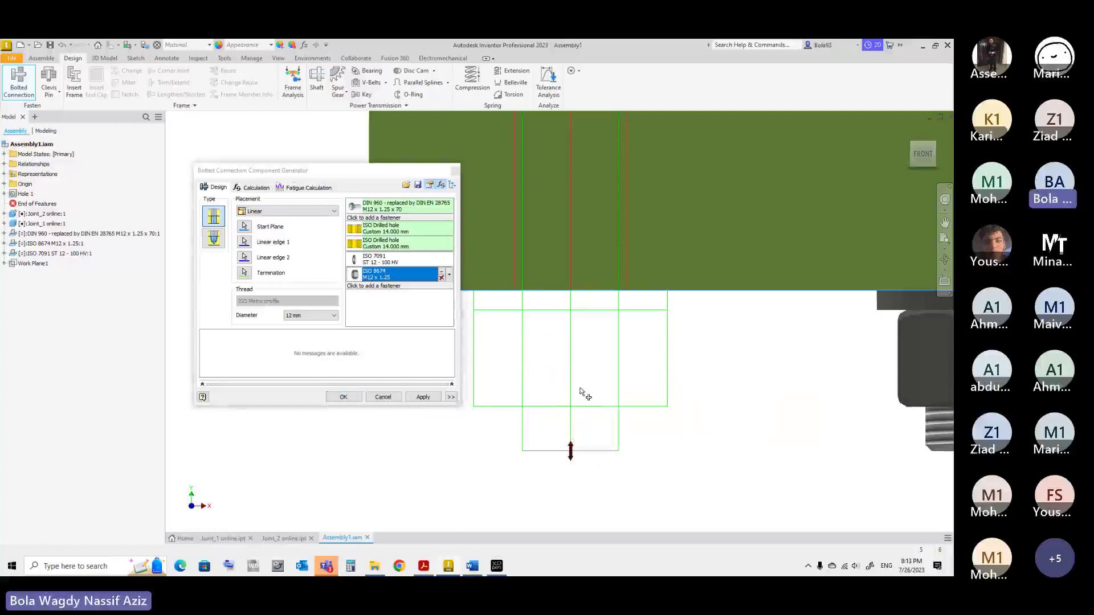
scroll(581, 391, "up", 3)
scroll(564, 379, "down", 3)
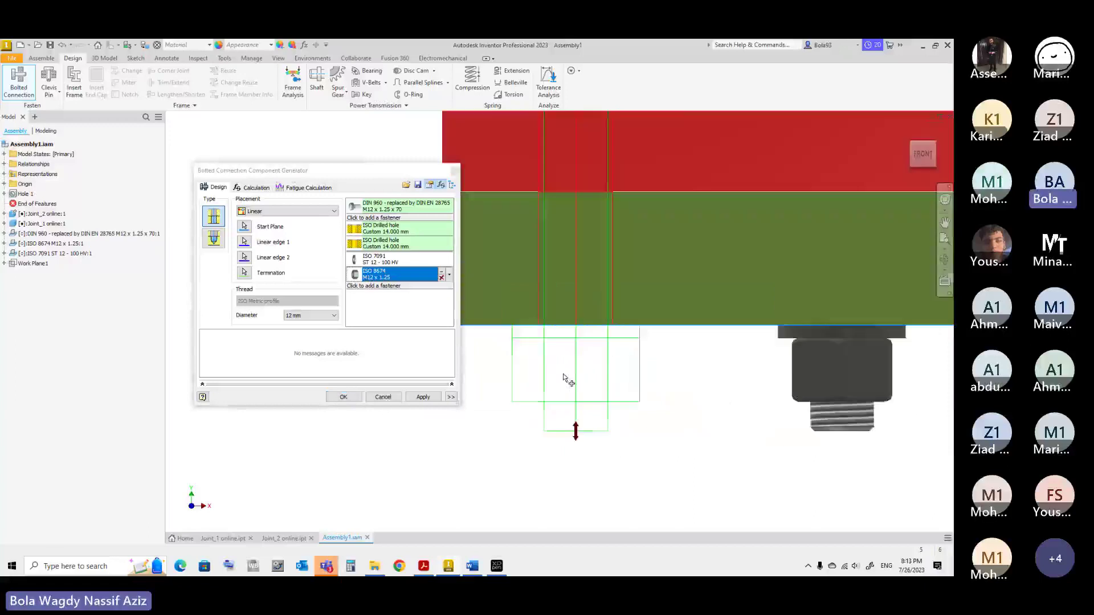
Create the second bolted connection with its M12 x 1.25 x 70 bolt, washer and nut, and close the generator
left_click(394, 206)
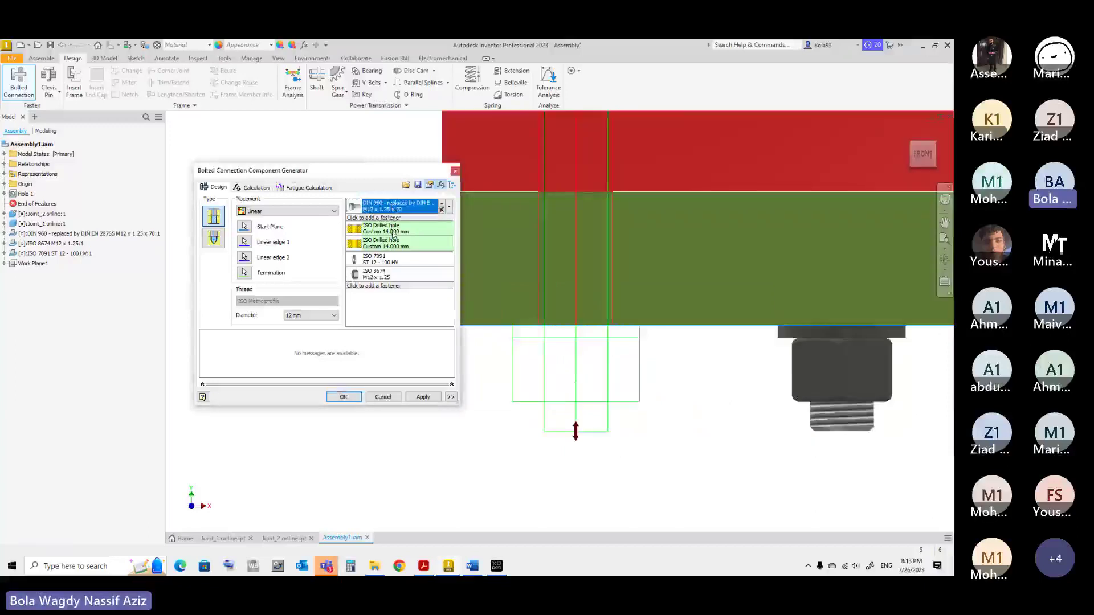
key("Down")
key("Down")
key("Down")
key("Down")
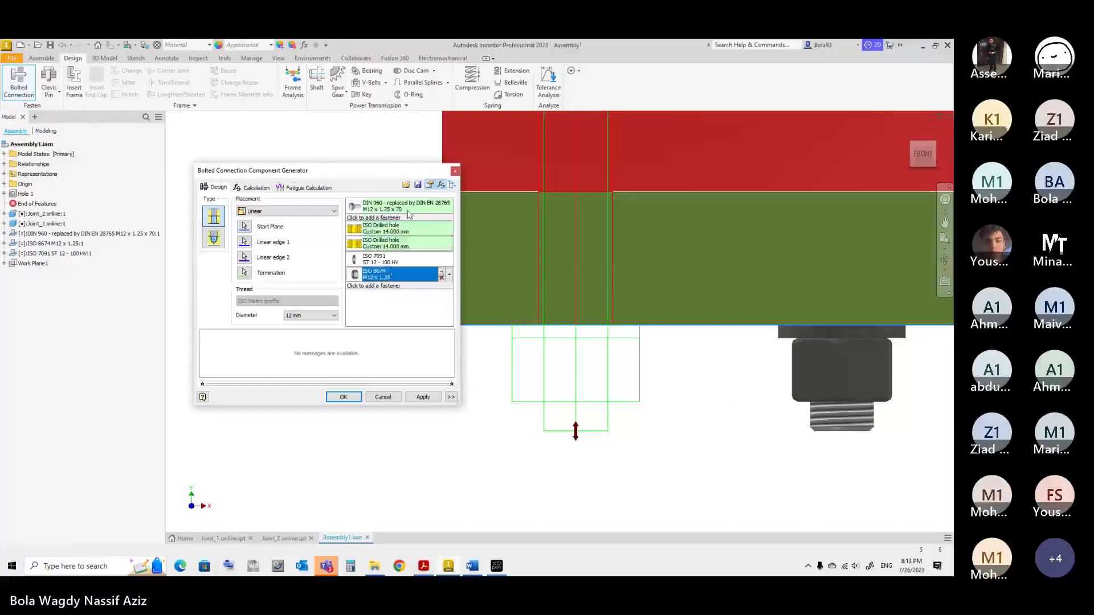
left_click(409, 214)
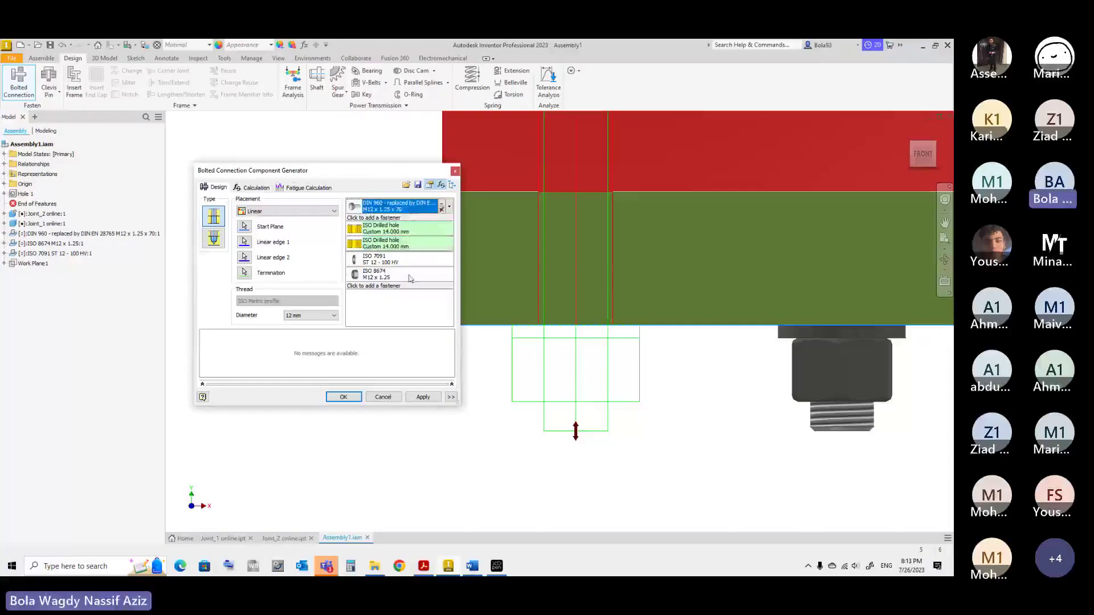
scroll(582, 335, "up", 4)
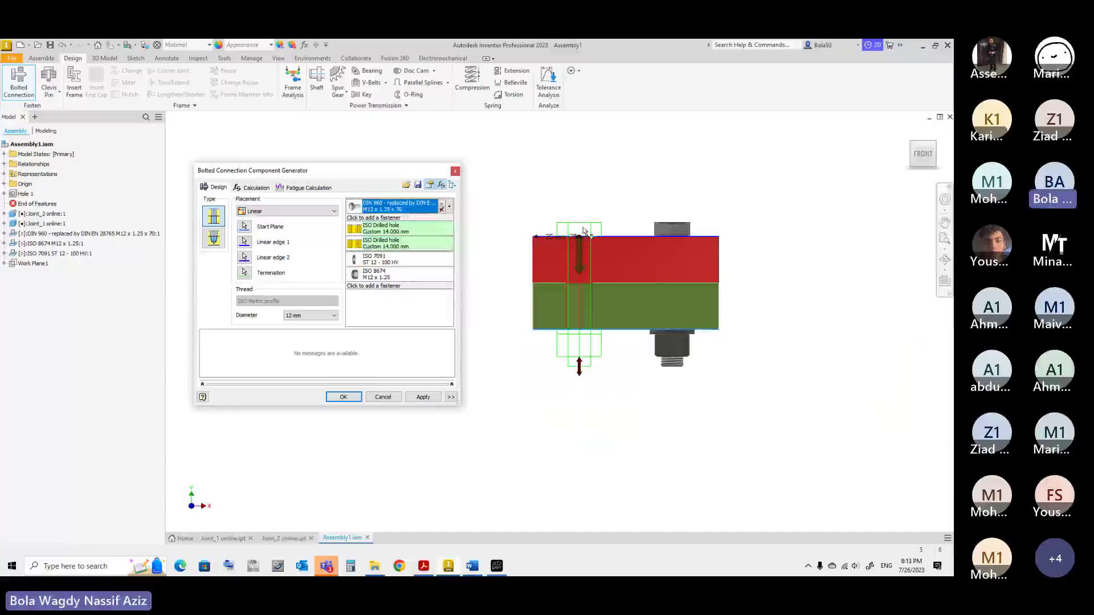
scroll(584, 230, "down", 3)
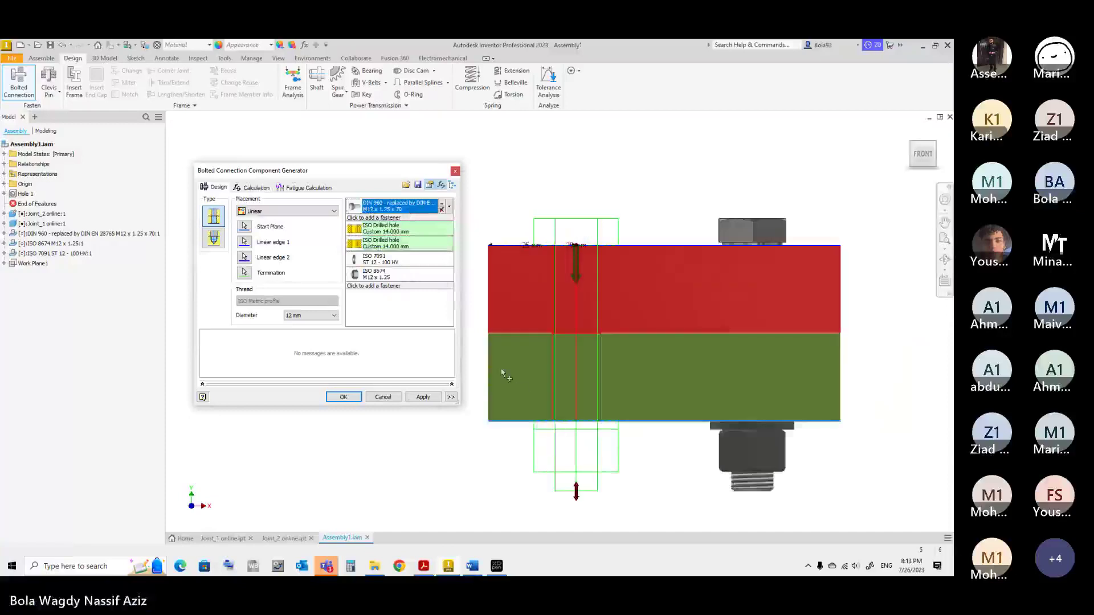
left_click(422, 396)
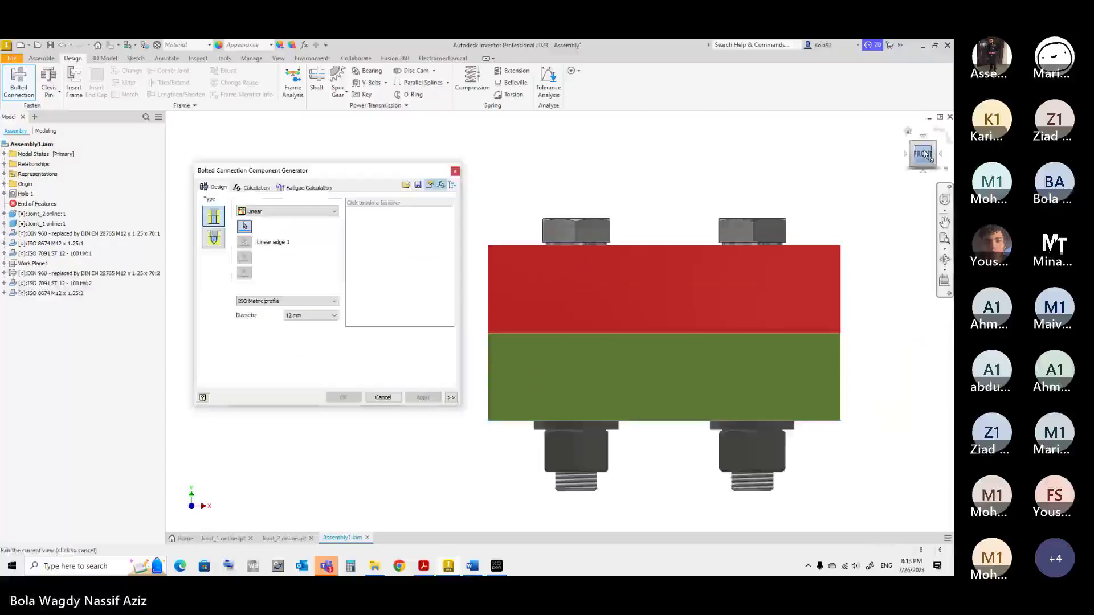
left_click(383, 397)
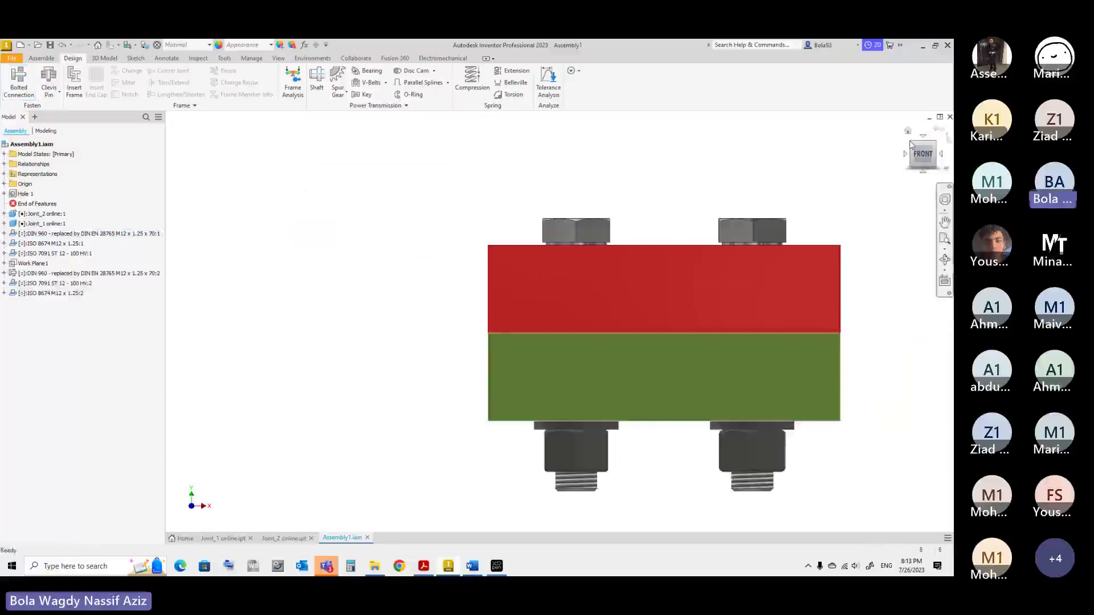
left_click(908, 131)
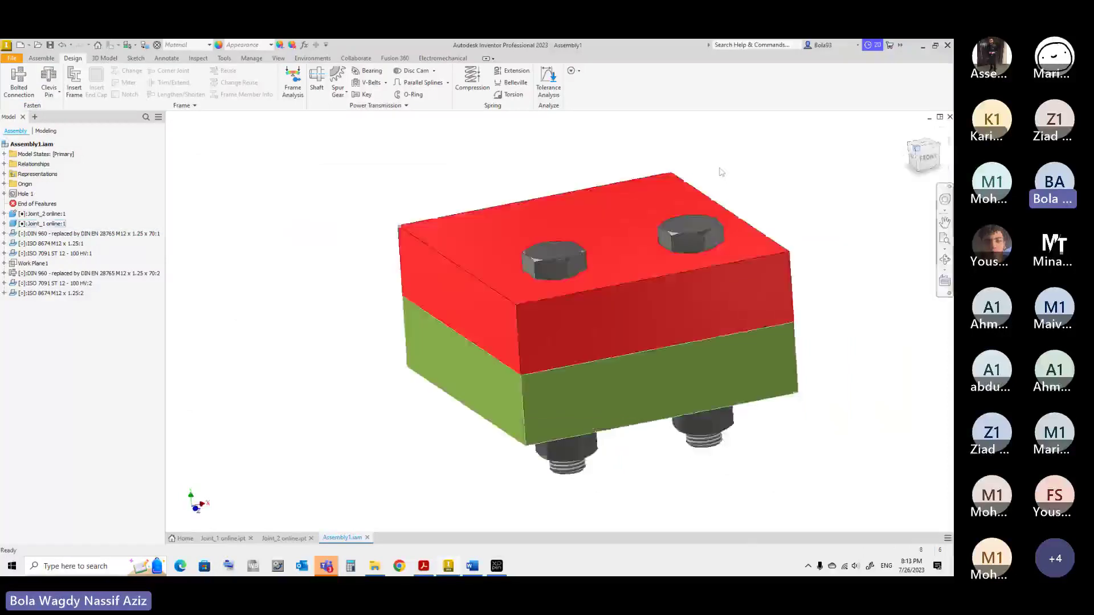
key("F5")
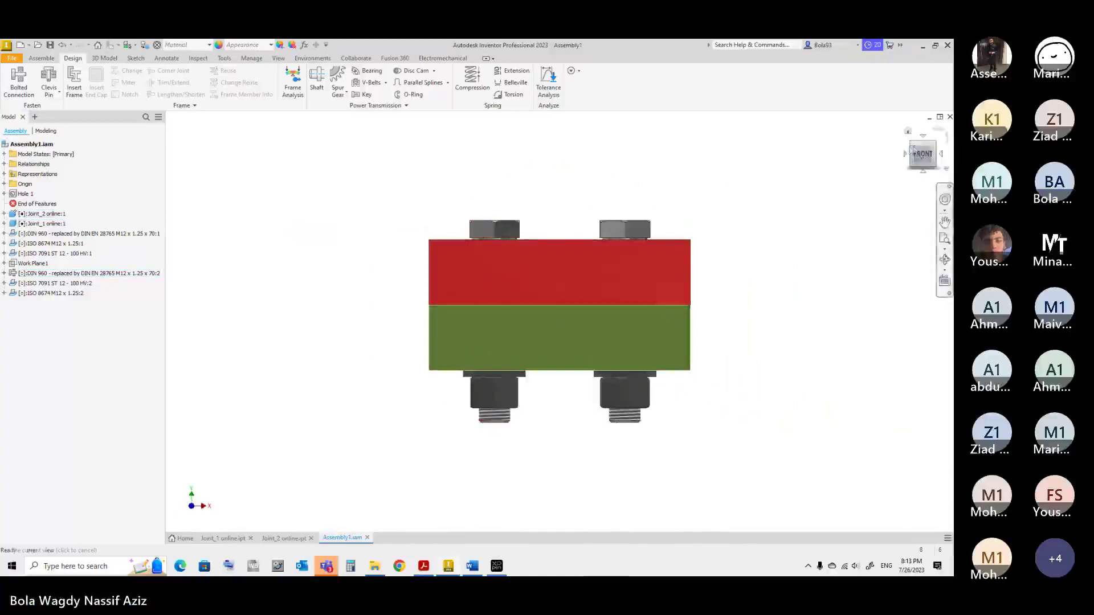
middle_click_drag(494, 239, 627, 232, "shift")
key("F6")
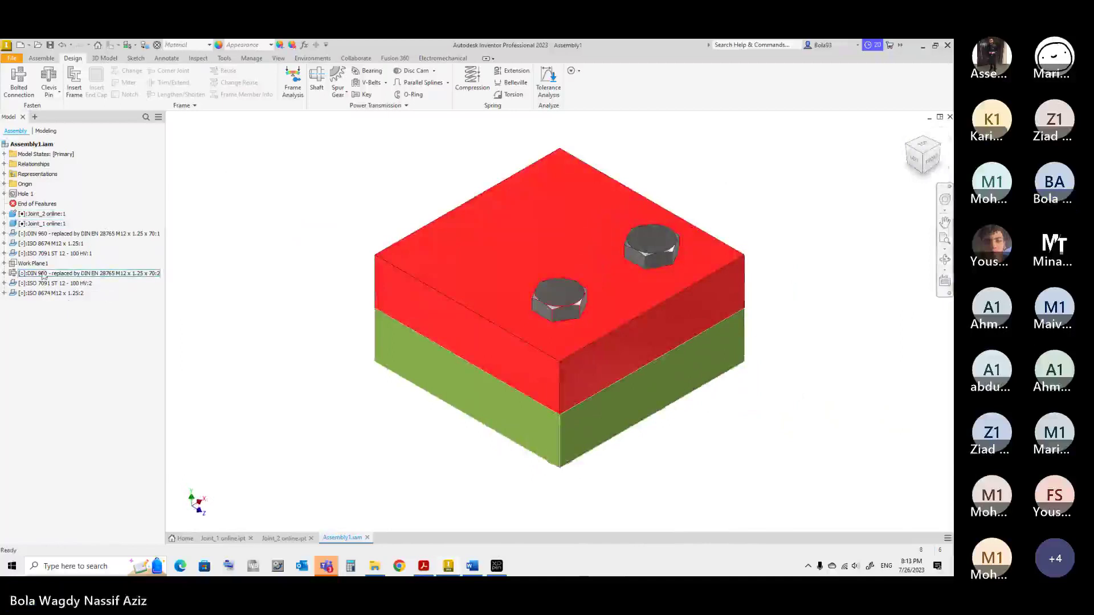
left_click(275, 59)
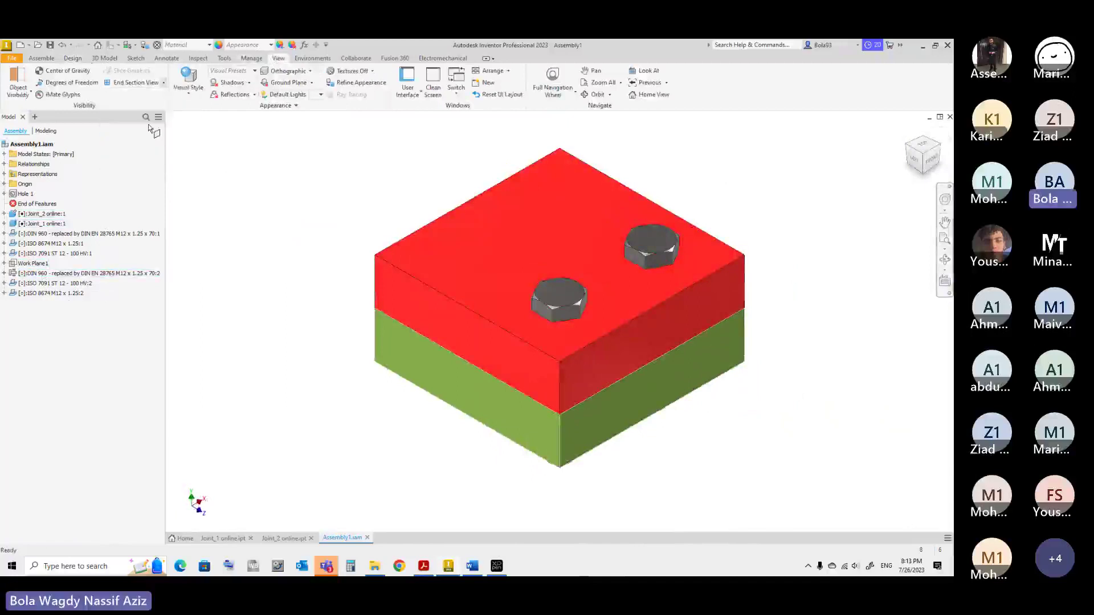
left_click(163, 82)
left_click(137, 106)
left_click(33, 263)
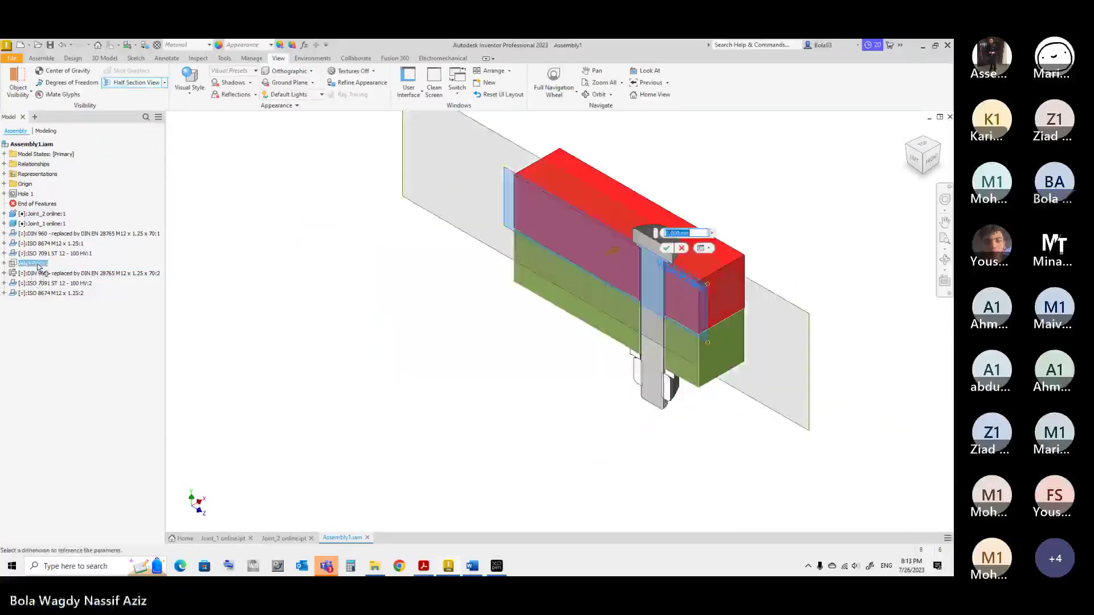
left_click(682, 249)
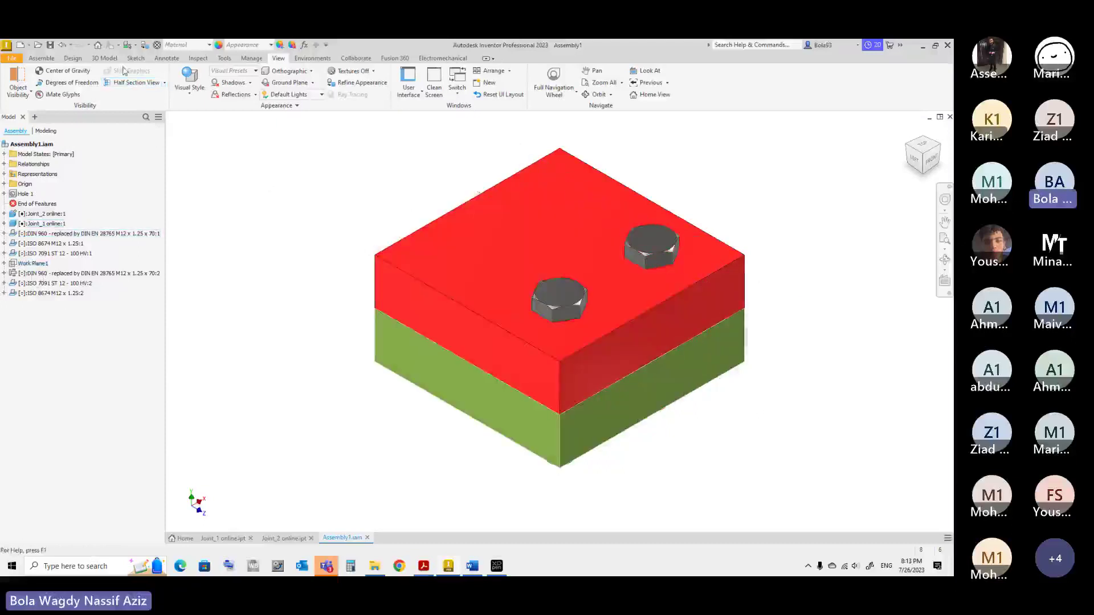
left_click(42, 58)
left_click(377, 80)
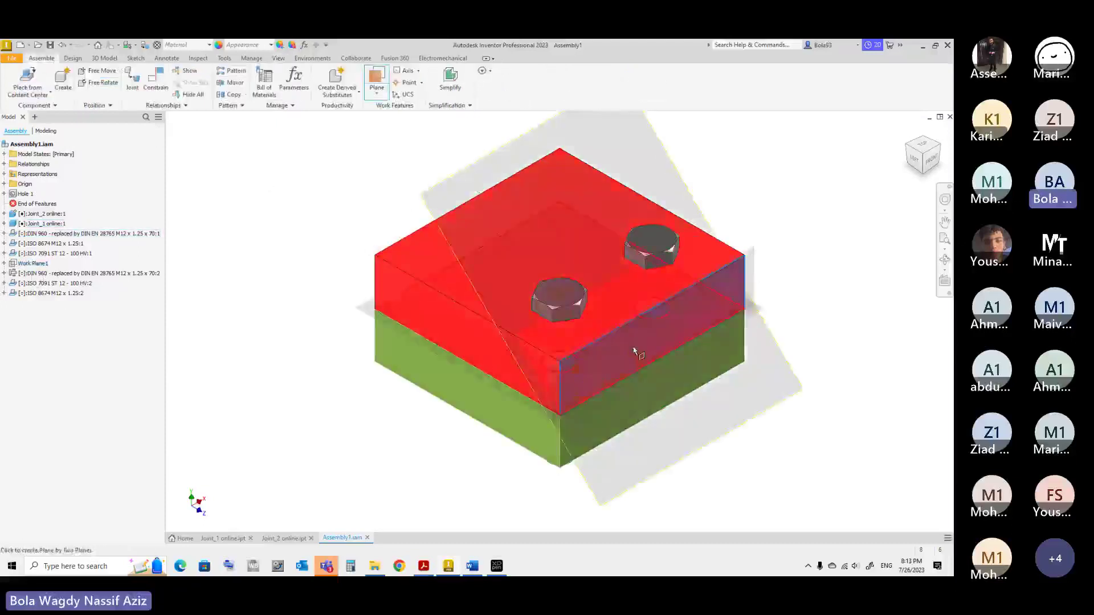
left_click(626, 363)
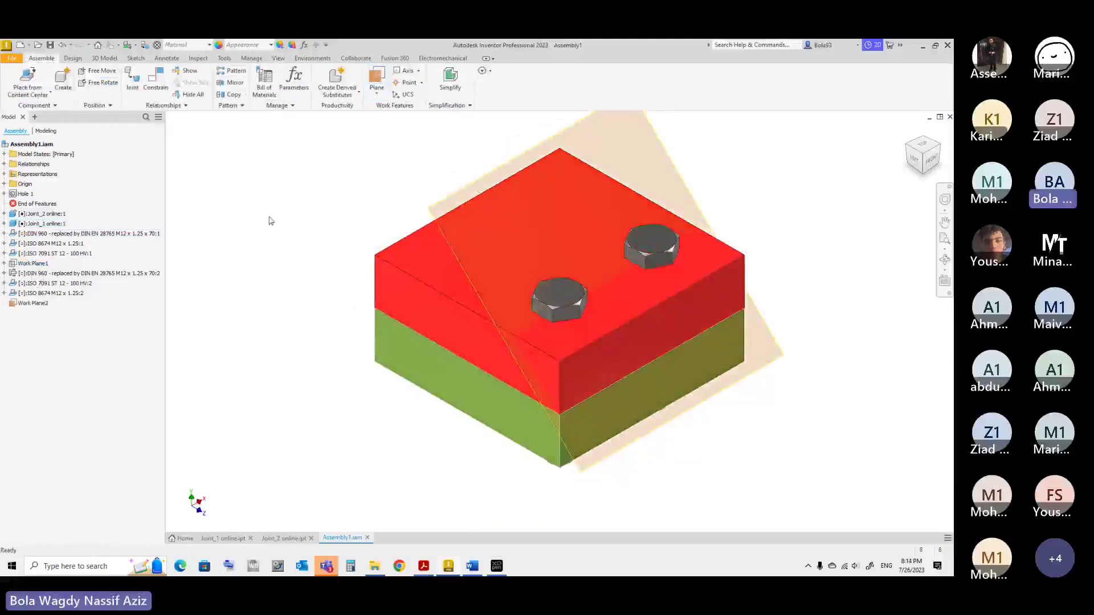
left_click(337, 77)
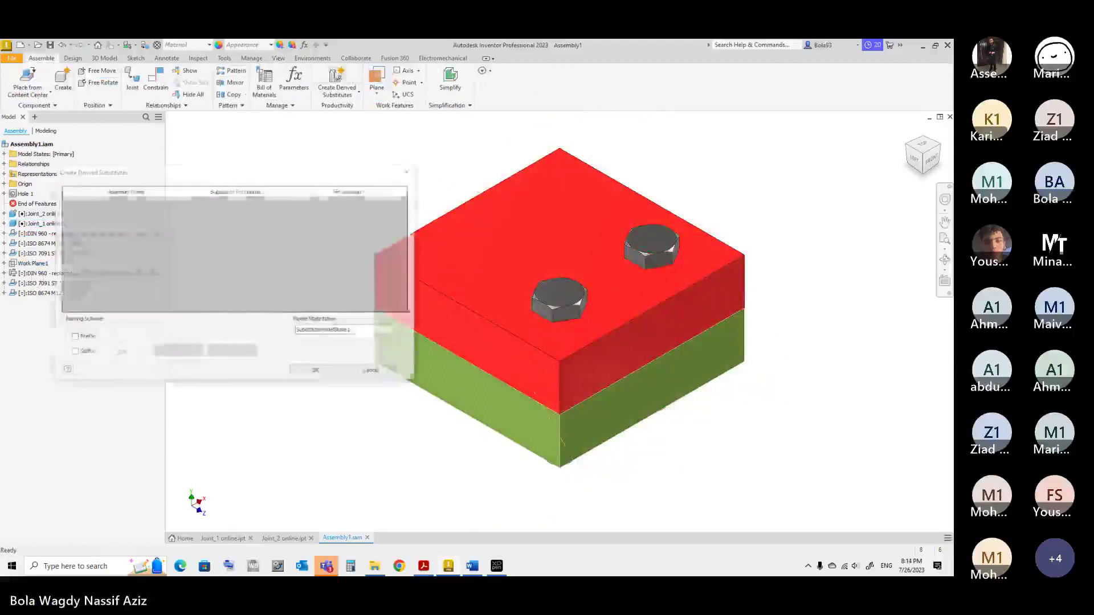
key("Escape")
Create a work plane offset -25 mm from the red plate's front face, and save the assembly with its dependents
left_click(377, 80)
left_click(601, 332)
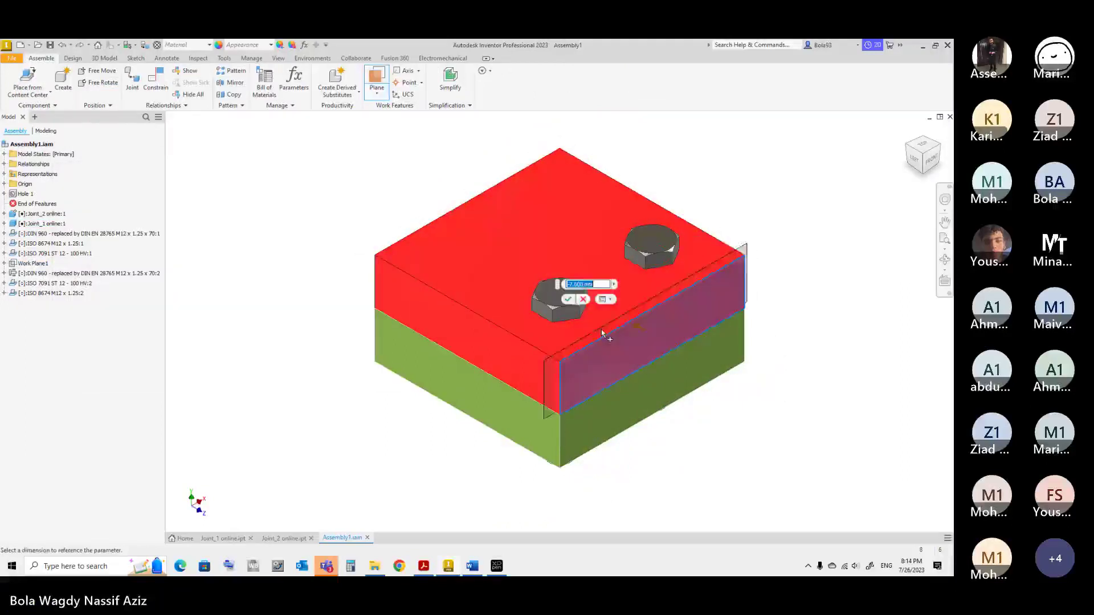
type("-25")
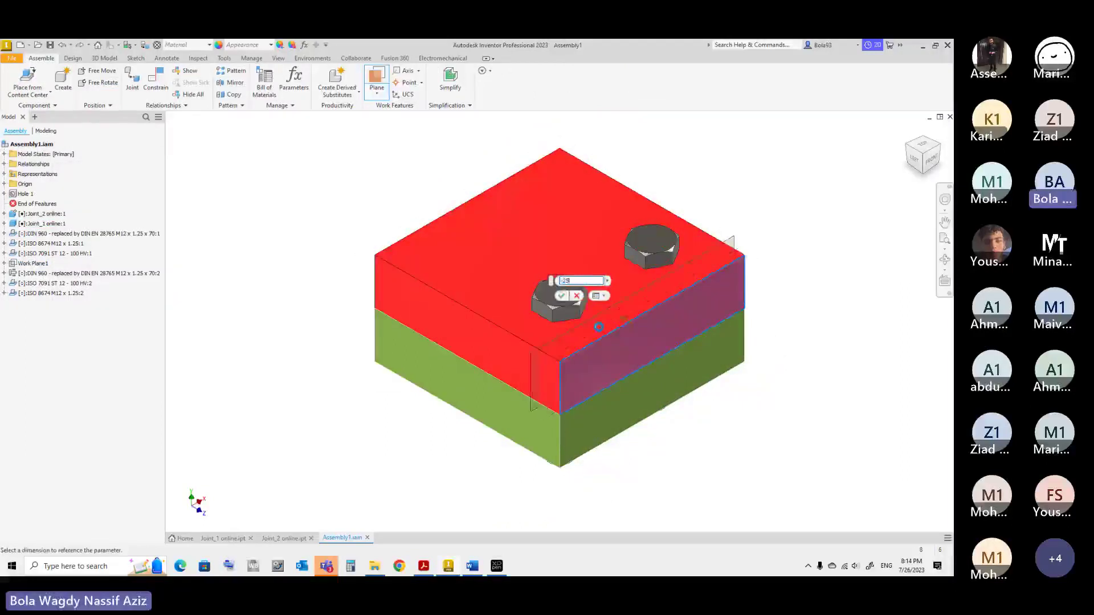
key("Return")
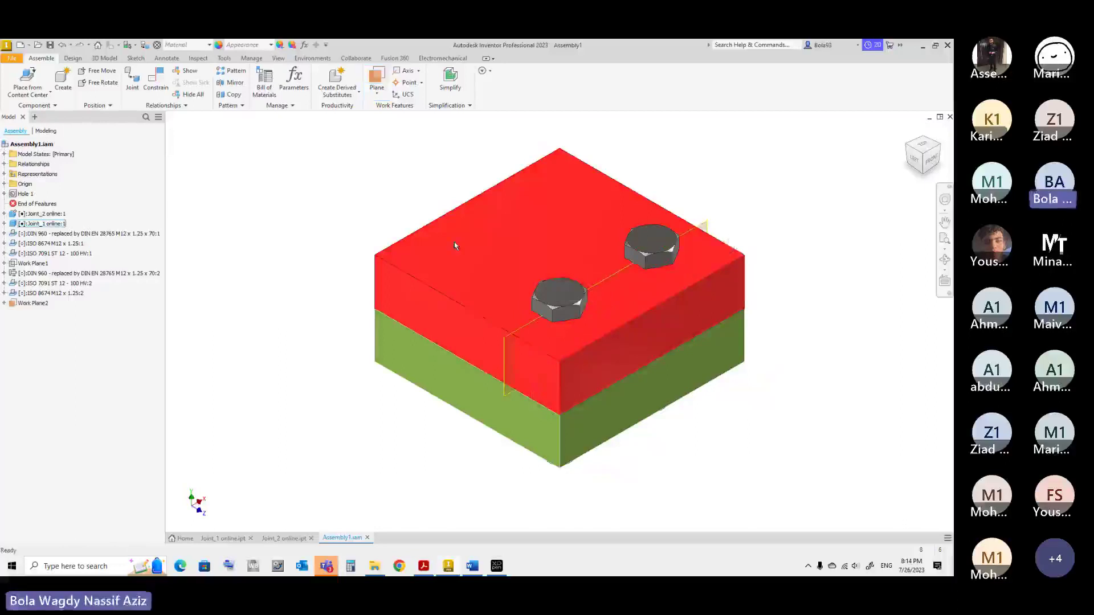
left_click(49, 50)
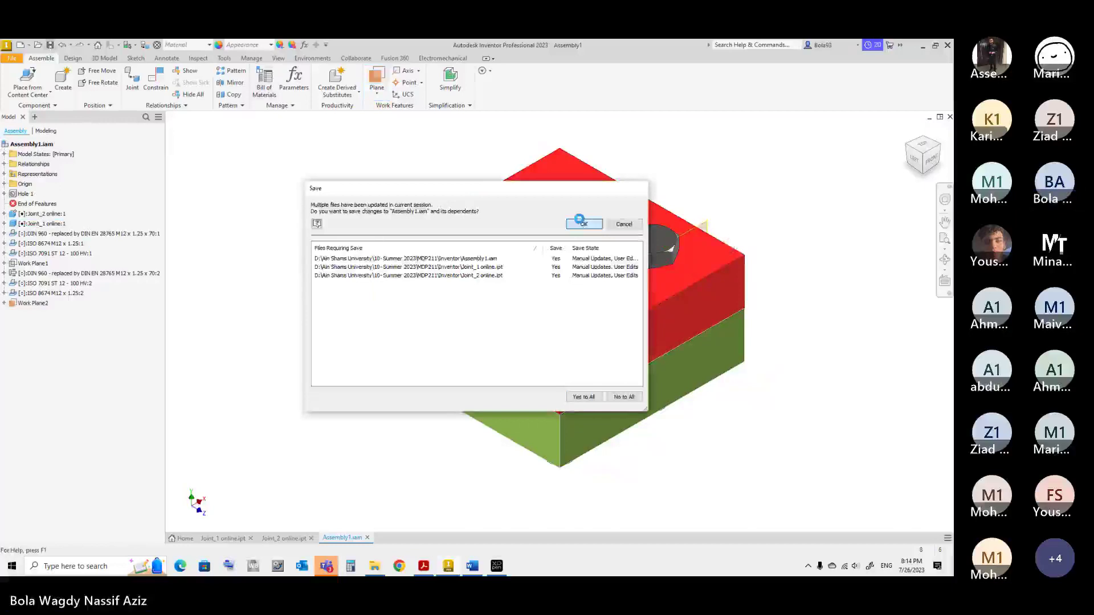
left_click(581, 393)
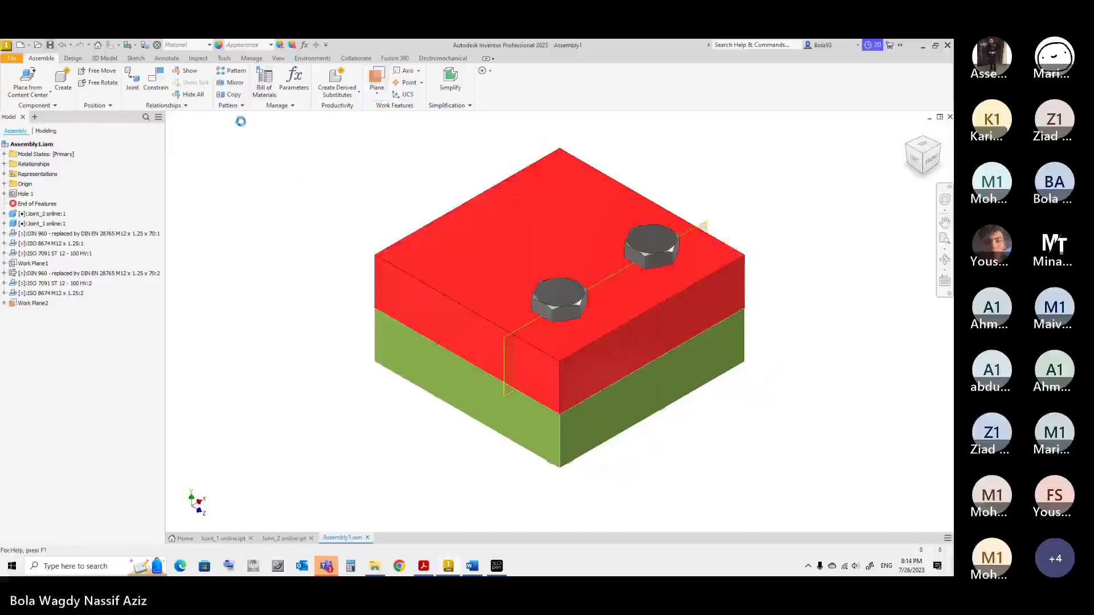
Apply a half section view through Work Plane2 to cut the plates and both bolts
left_click(278, 58)
left_click(133, 83)
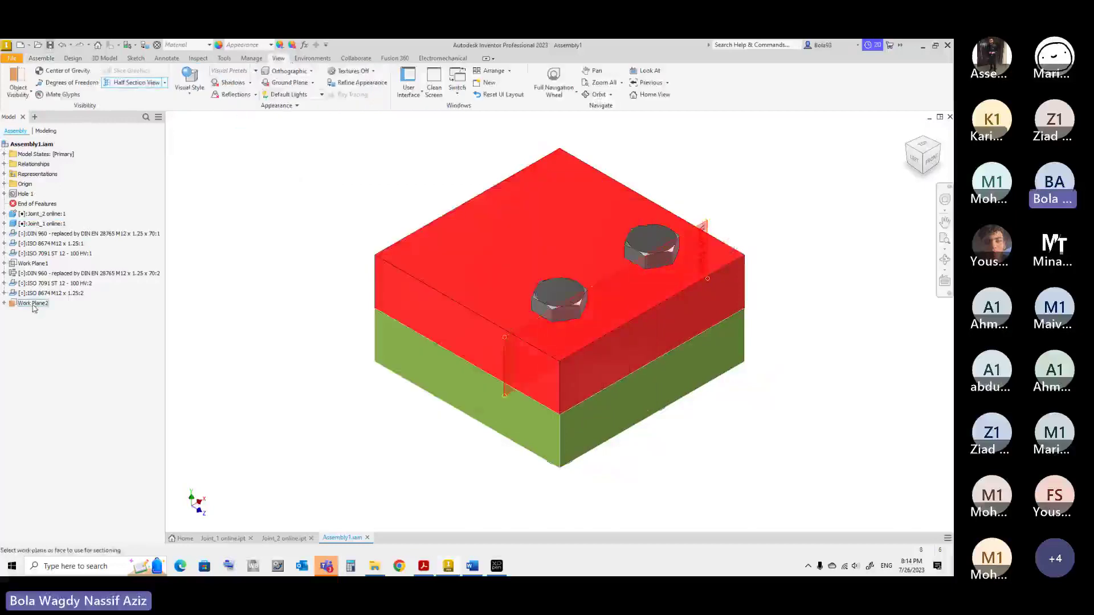
left_click(34, 303)
left_click(657, 349)
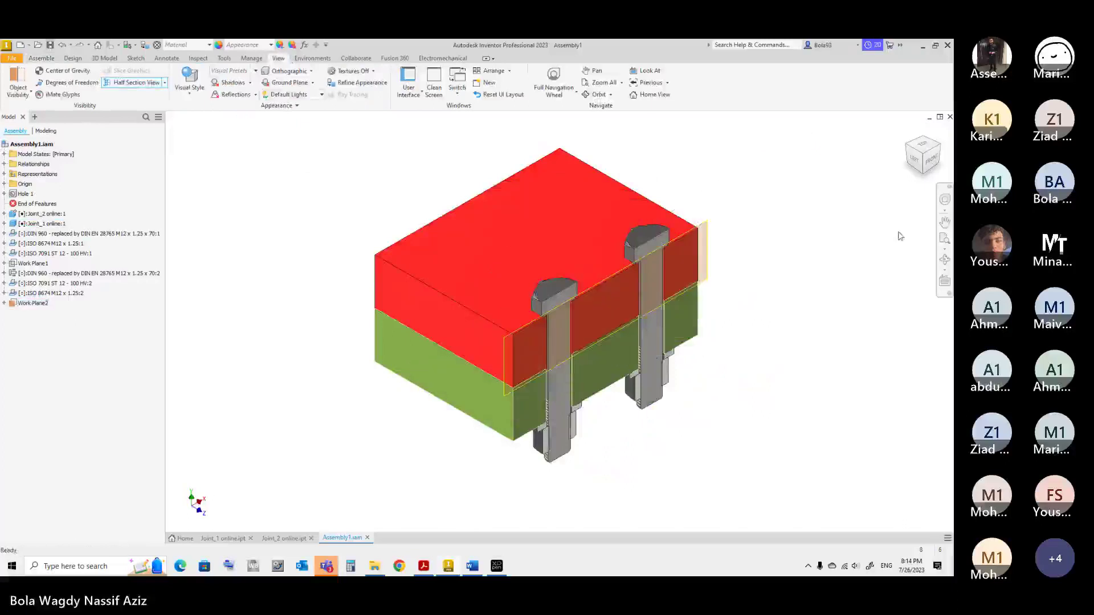
View the sectioned assembly from the front and hide Work Plane2
left_click(933, 165)
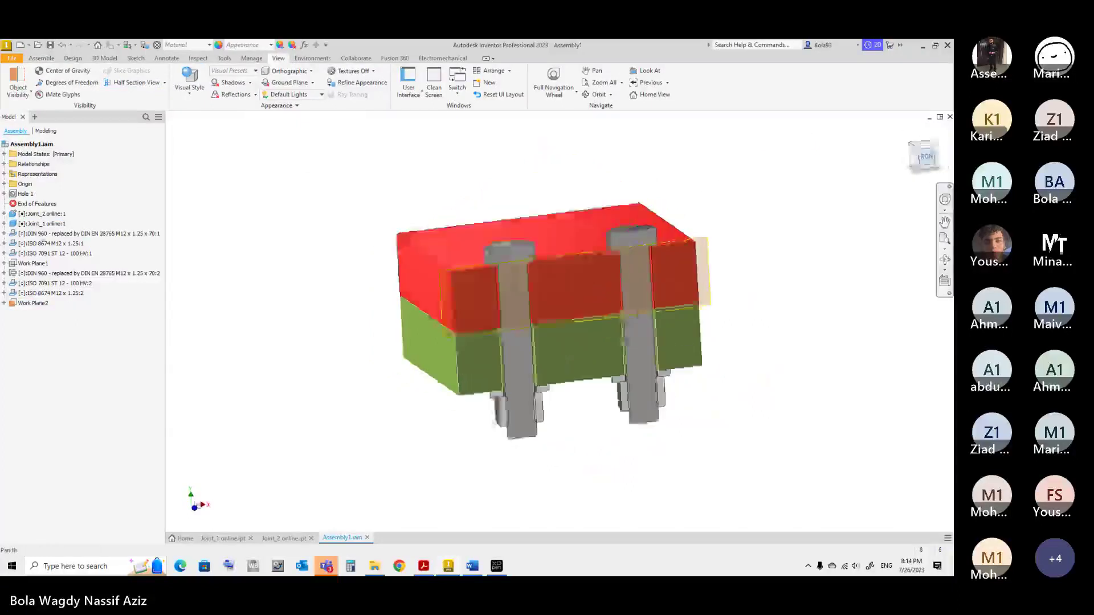
right_click(21, 302)
key("Escape")
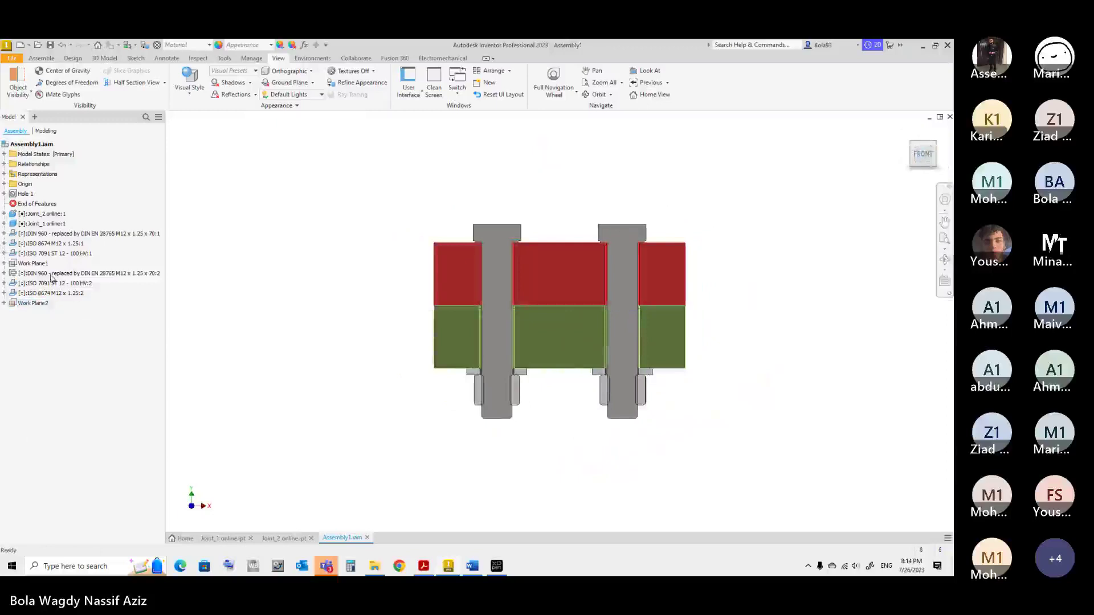
Examine the sectioned bolts, washers and nuts and the clearance around the bolts in both plates' holes
scroll(425, 292, "up", 3)
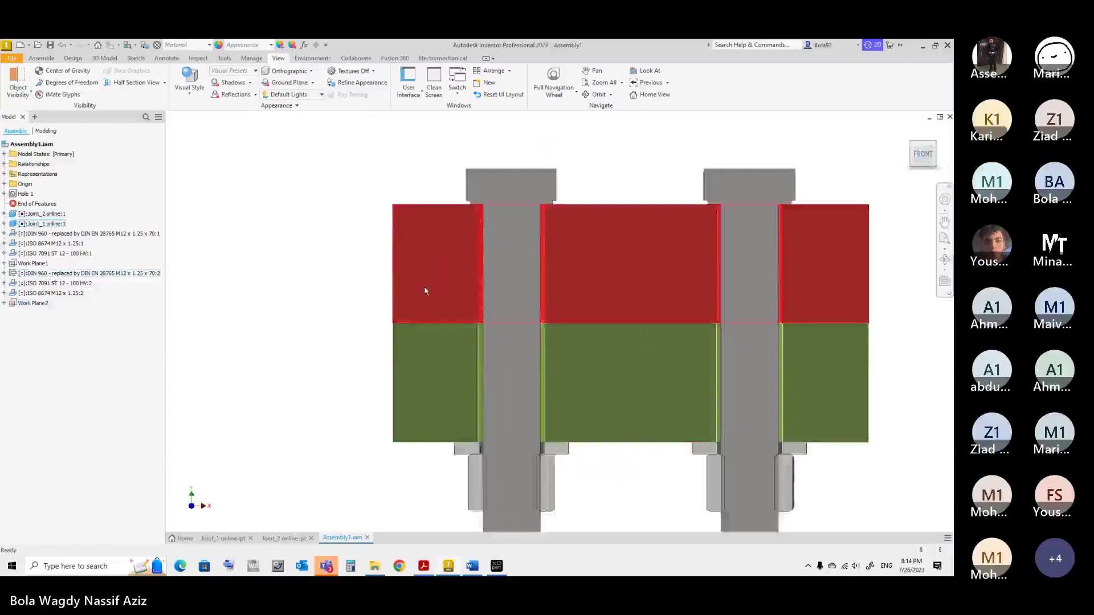
scroll(528, 403, "down", 2)
scroll(528, 411, "up", 2)
scroll(530, 412, "down", 2)
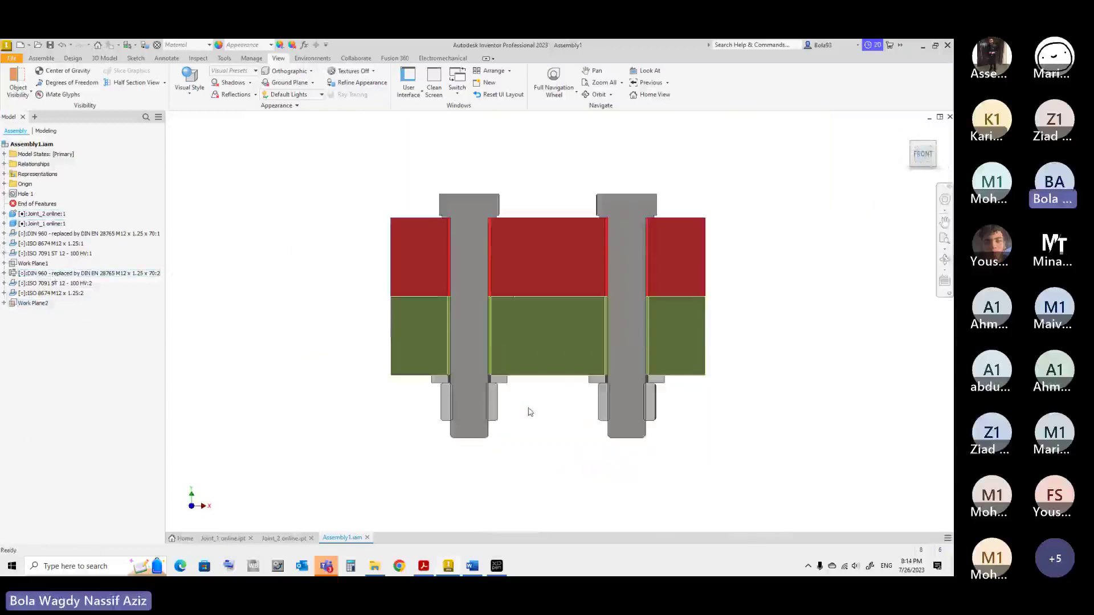
scroll(500, 322, "up", 3)
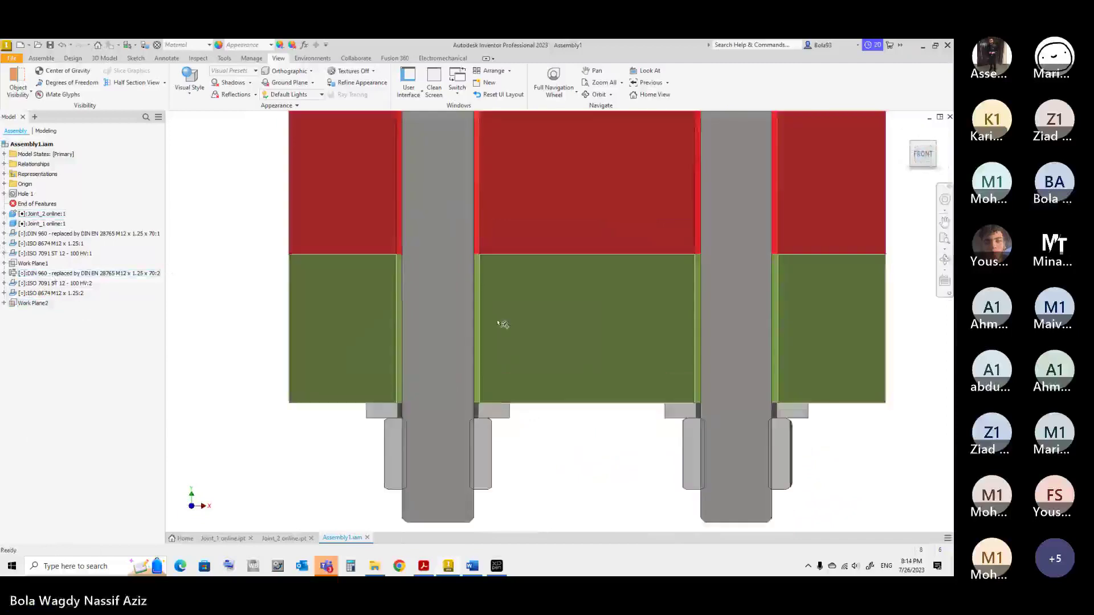
scroll(426, 260, "up", 3)
scroll(427, 260, "down", 5)
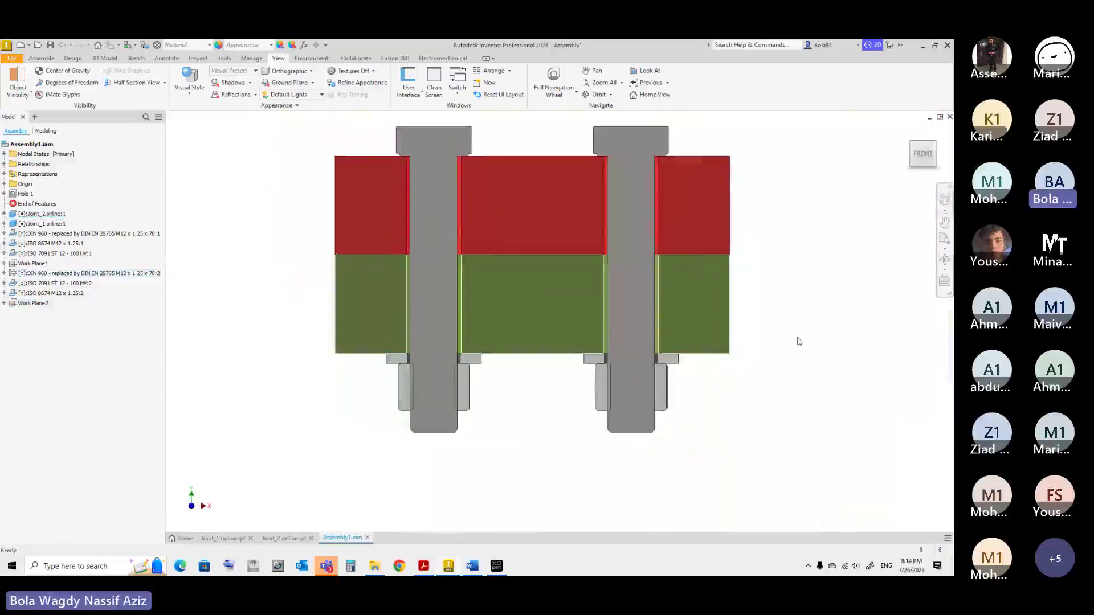
scroll(800, 341, "up", 1)
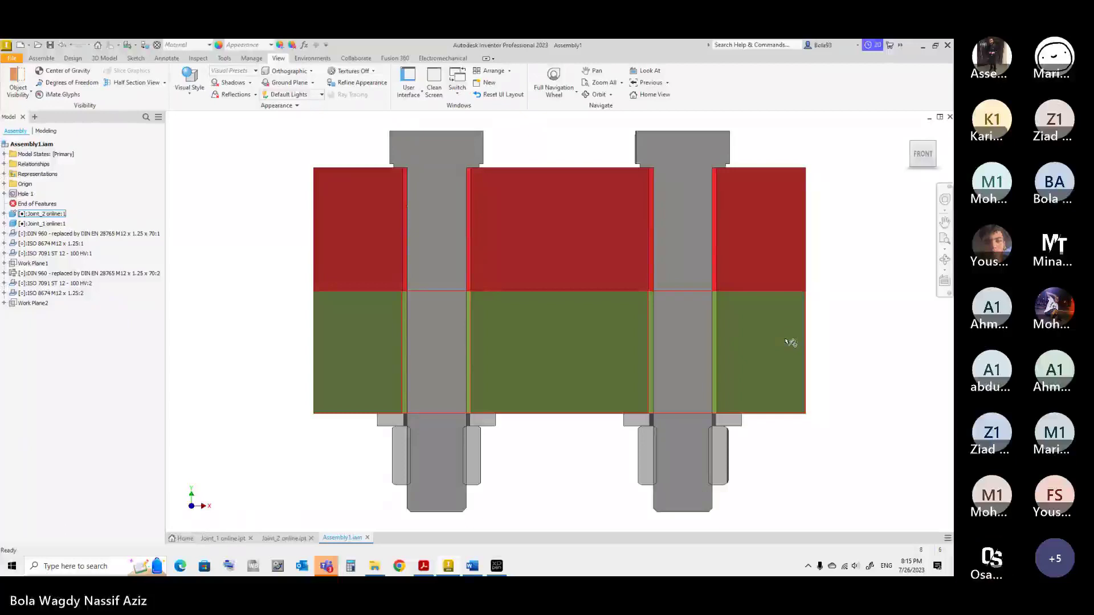
left_click(945, 221)
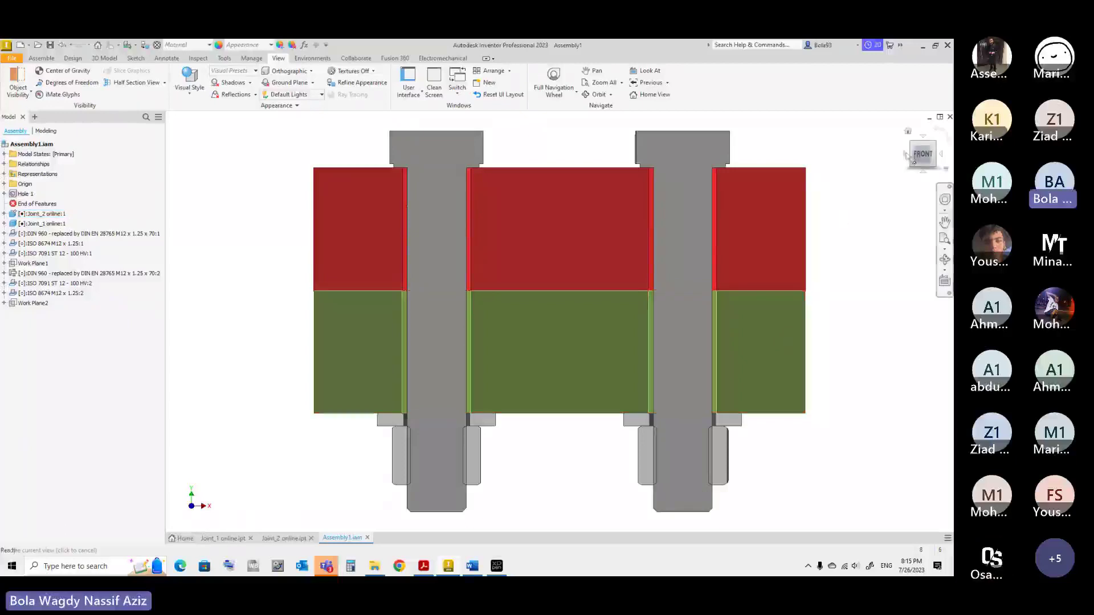
left_click(912, 147)
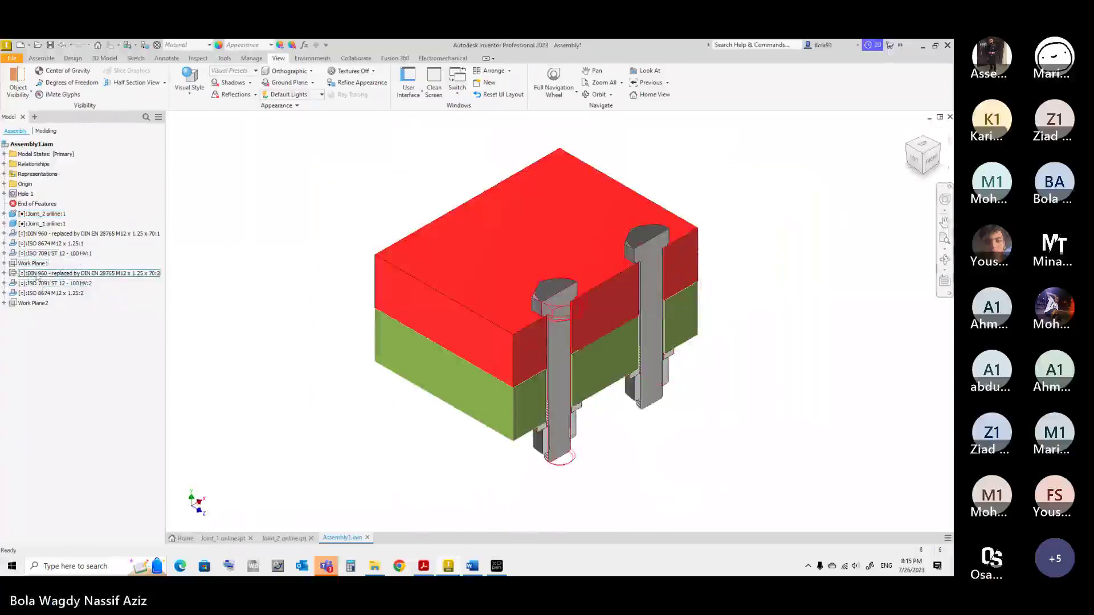
Compare the editing options offered for the first and second connections' DIN 960 bolts in the model tree
left_click(36, 276)
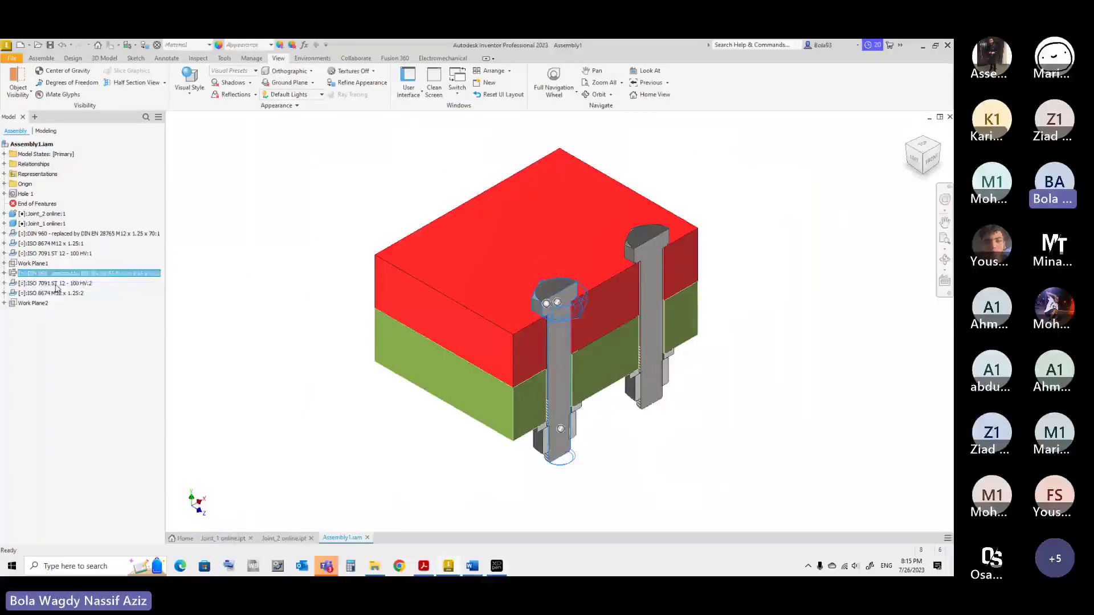
key("Escape")
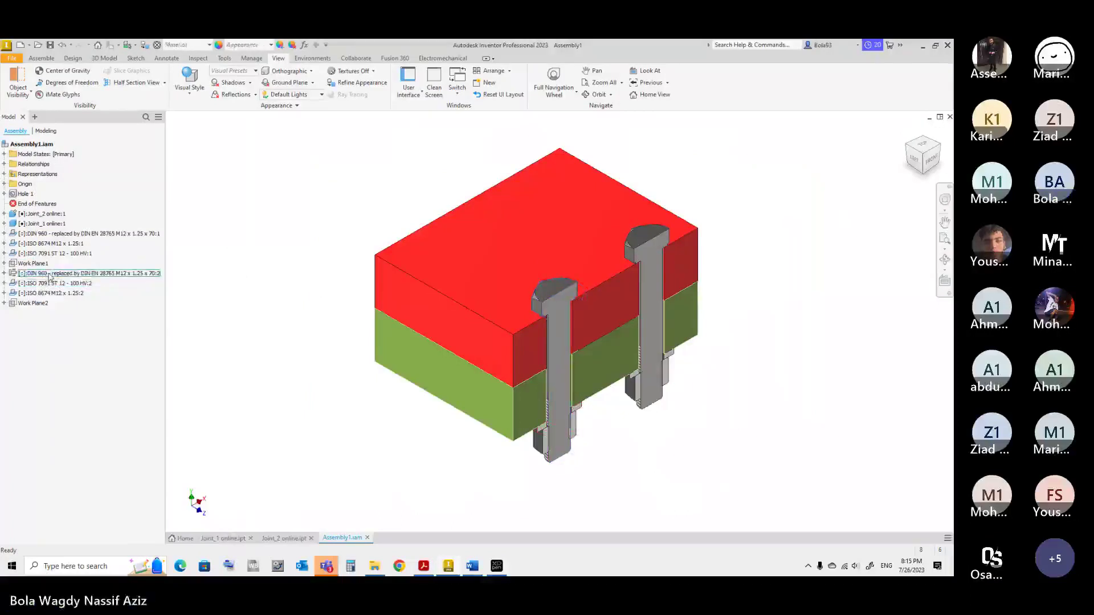
right_click(50, 277)
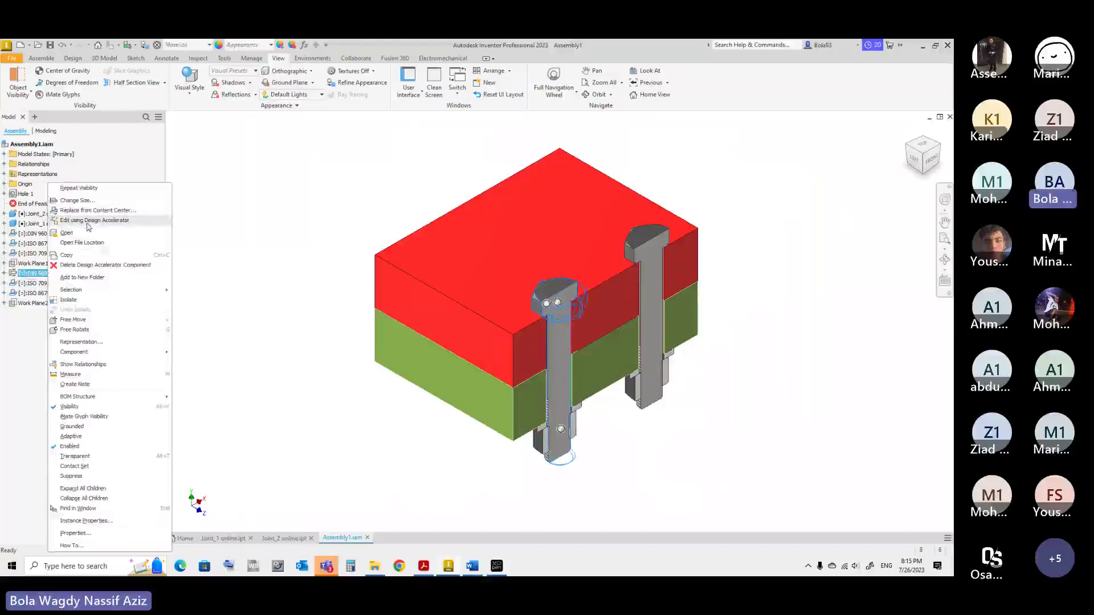
left_click(254, 232)
left_click(86, 234)
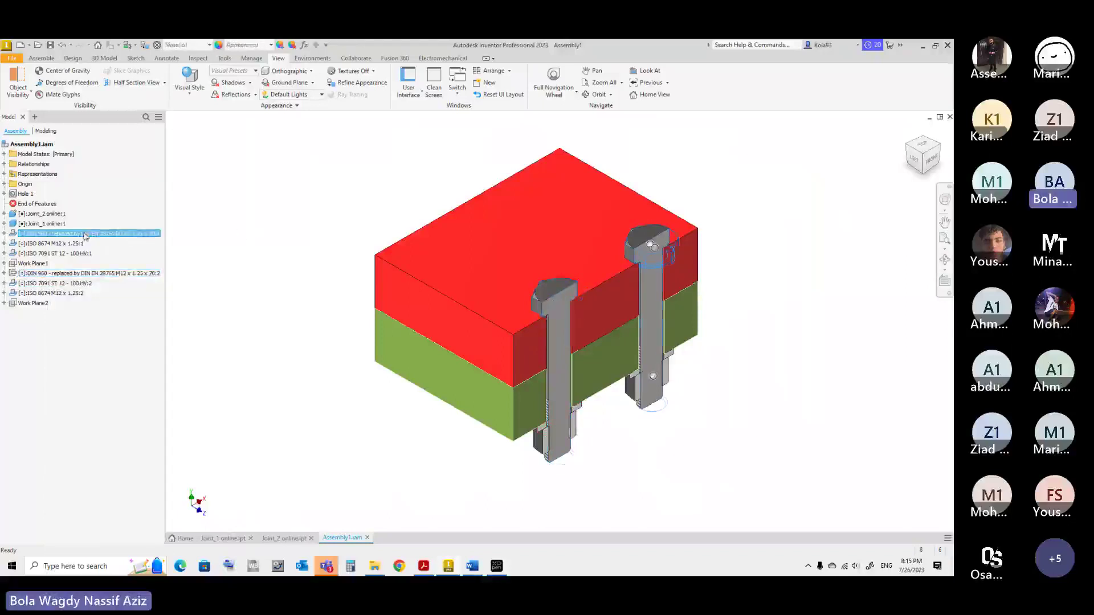
right_click(54, 235)
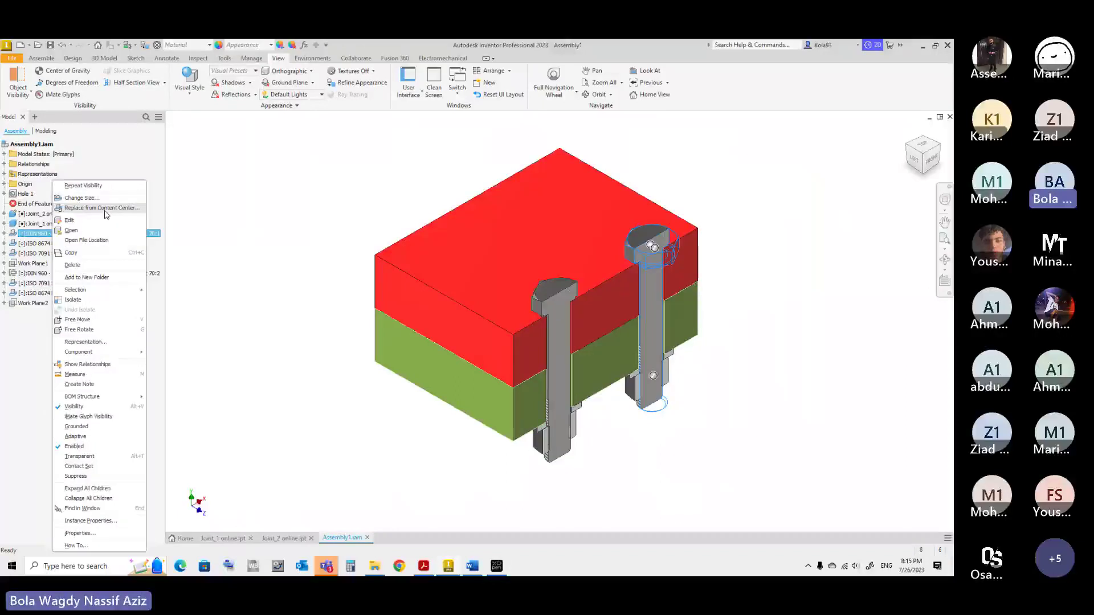
left_click(104, 208)
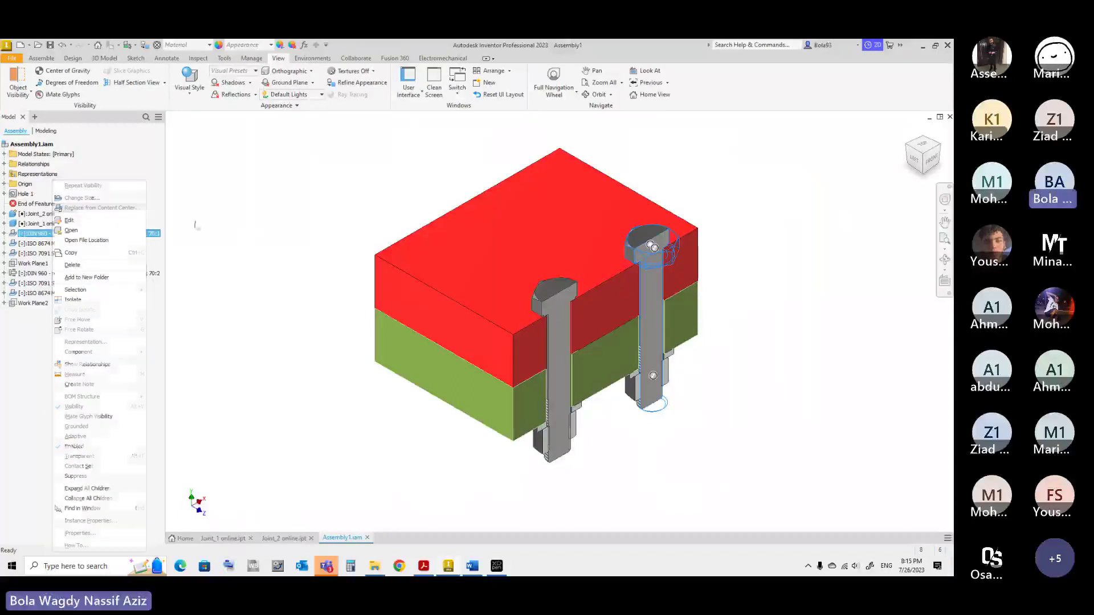
Reopen the second bolted connection, through its DIN 960 bolt, for editing with the Design Accelerator
left_click(23, 273)
left_click(4, 274)
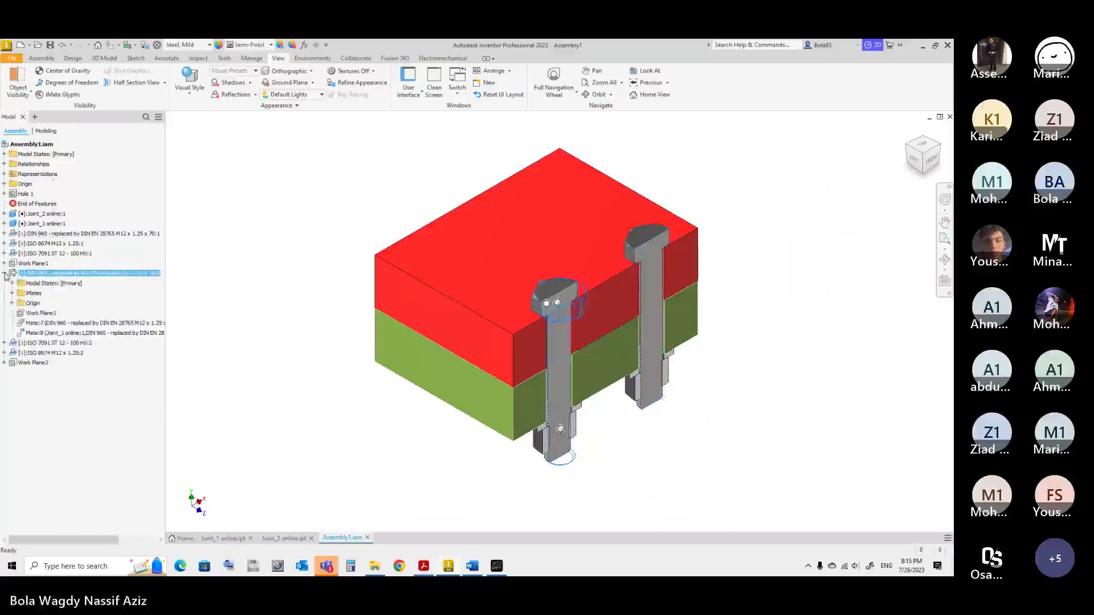
left_click(5, 273)
right_click(42, 273)
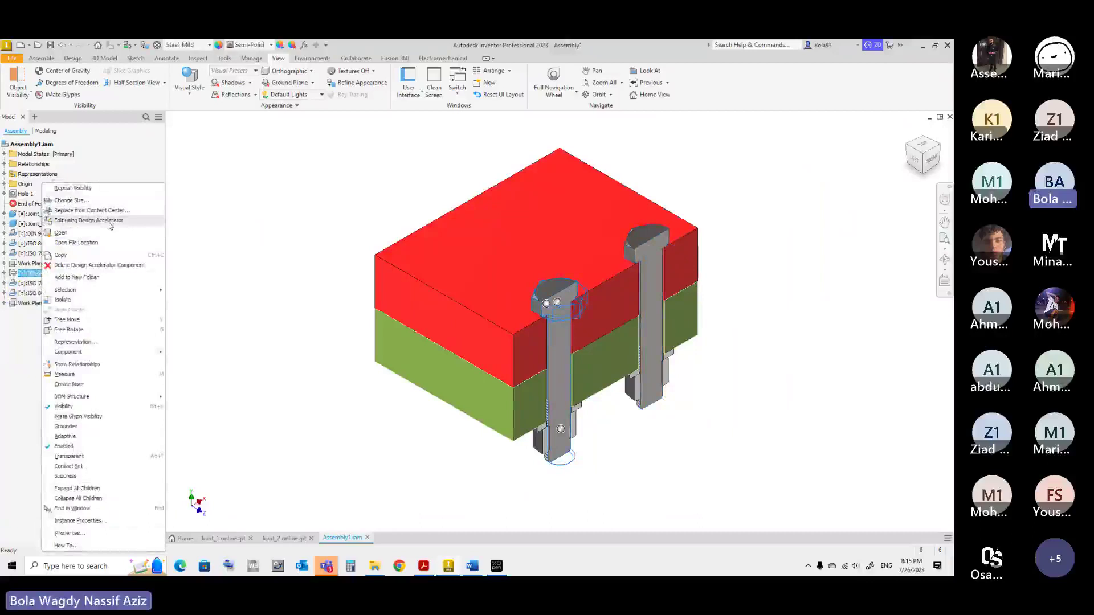
left_click(108, 221)
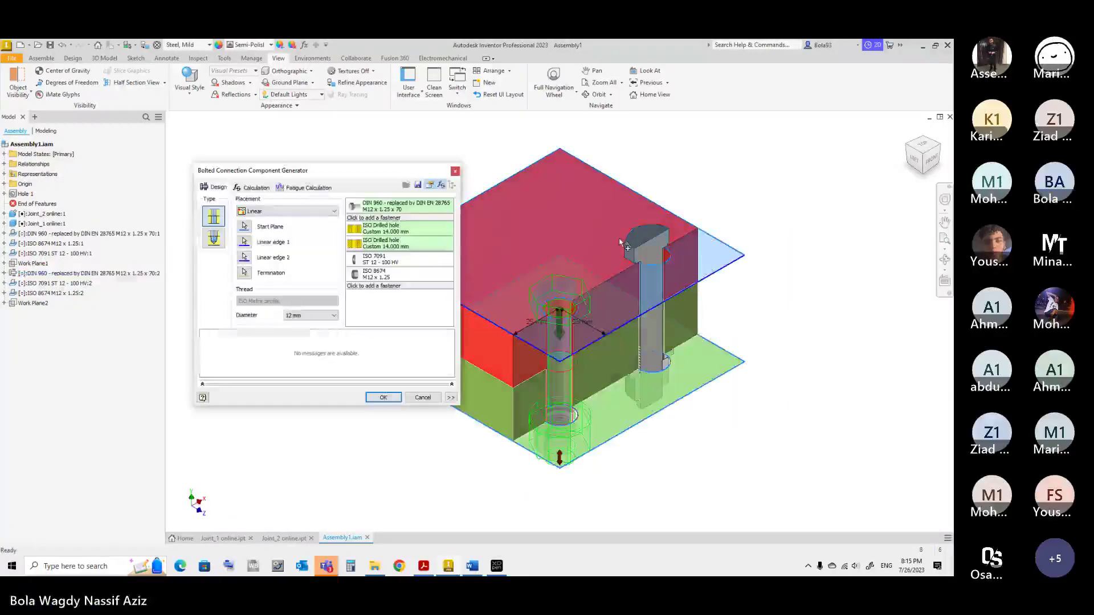
left_click_drag(264, 172, 192, 135)
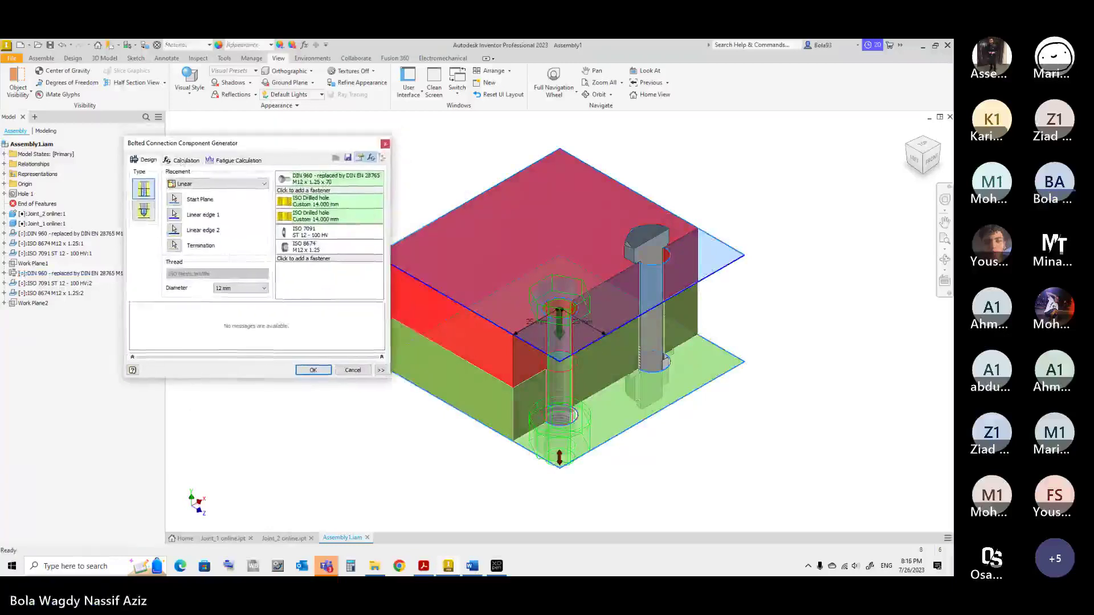
Show the connection's strength calculation, review the calculation types and choose Check calculation
left_click(184, 150)
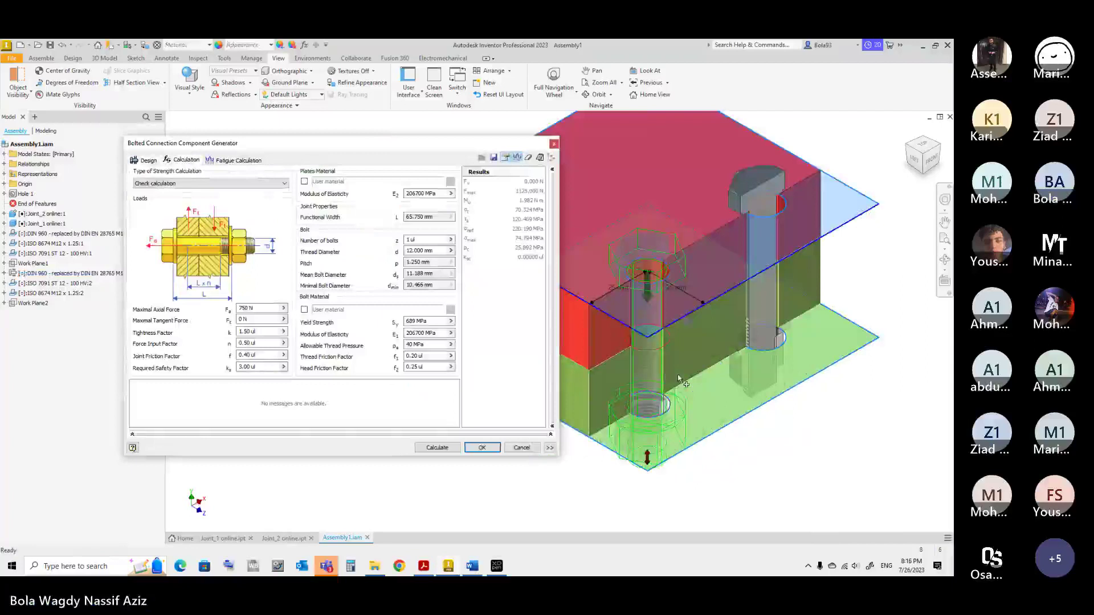
scroll(679, 379, "up", 2)
left_click_drag(265, 147, 229, 130)
left_click(158, 166)
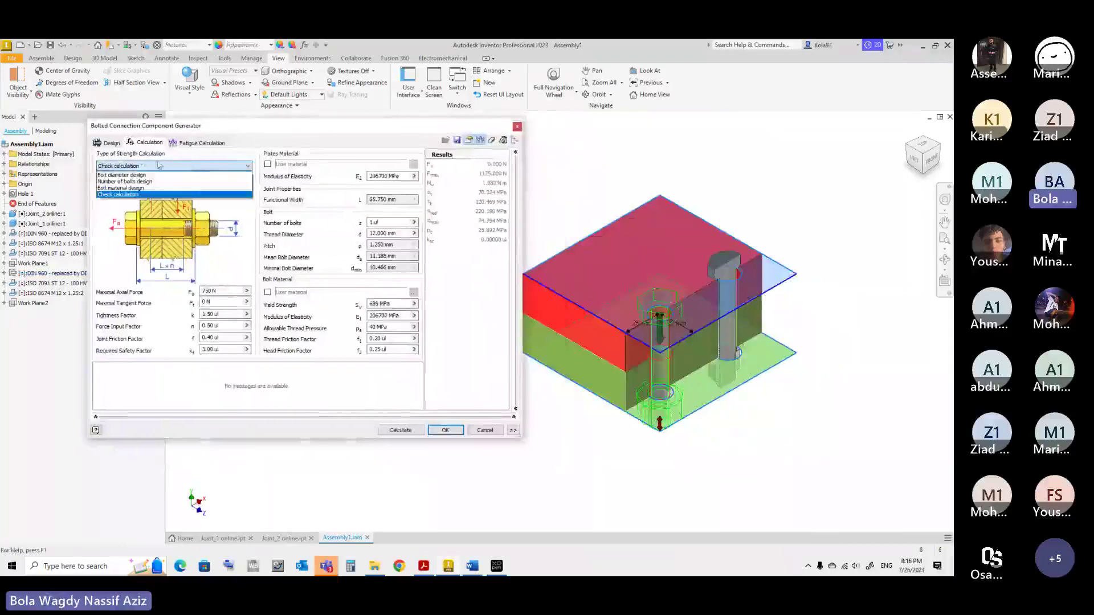
left_click(165, 166)
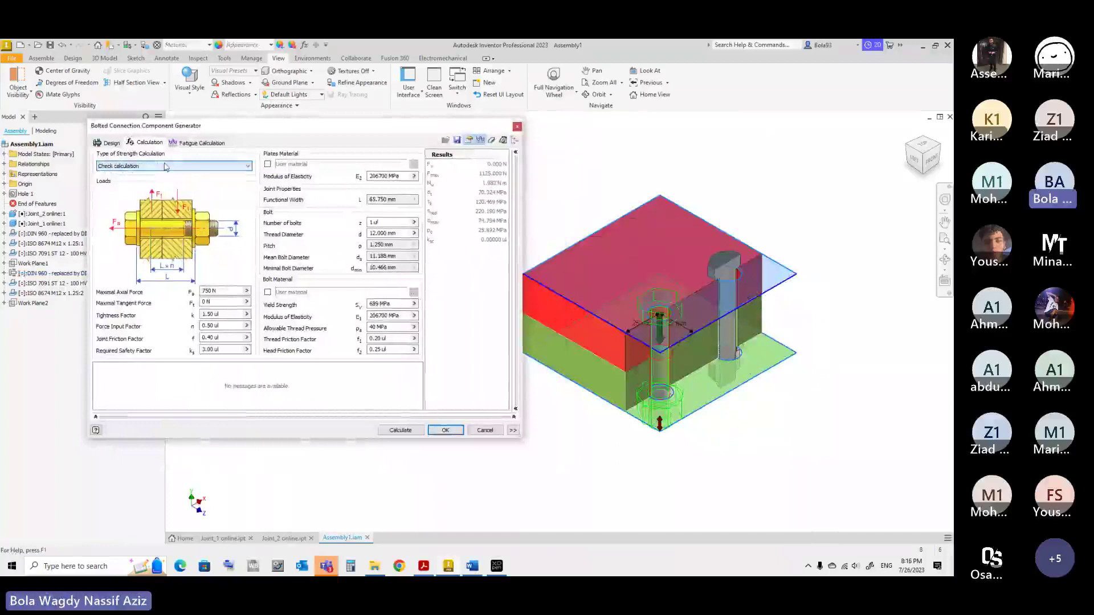
left_click(166, 167)
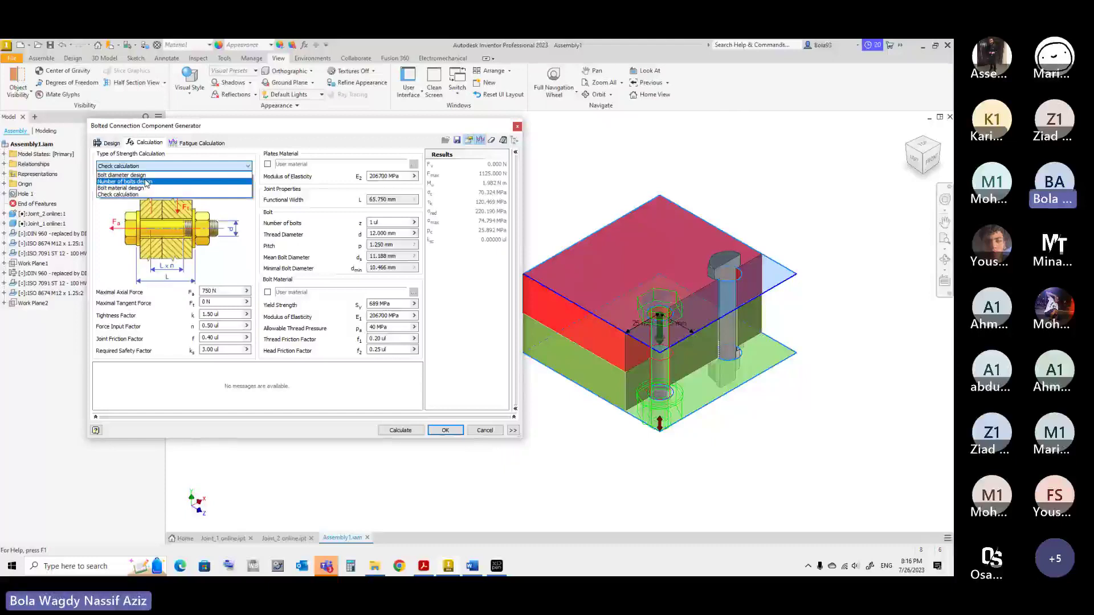
left_click(117, 194)
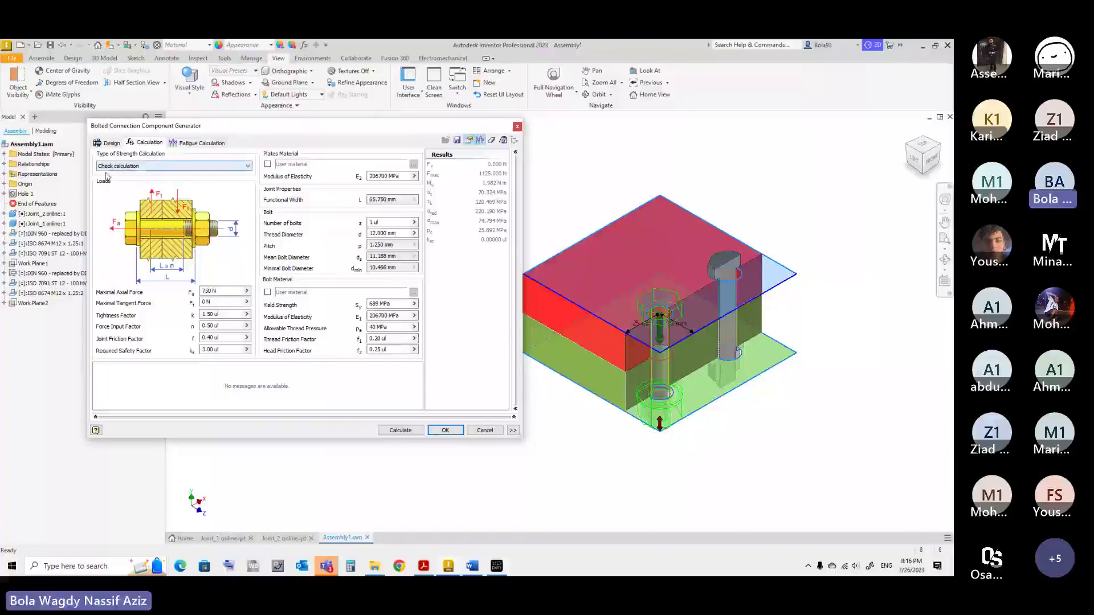
Review the Maximal Axial Force and Maximal Tangent Force inputs against the load diagram
left_click(222, 291)
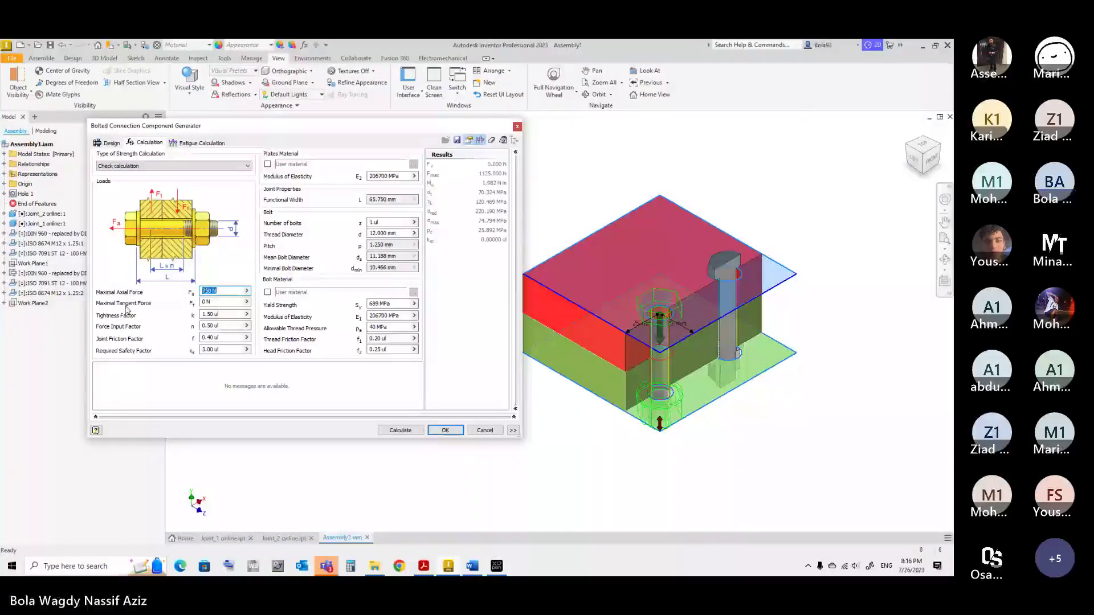
key("Tab")
left_click(229, 303)
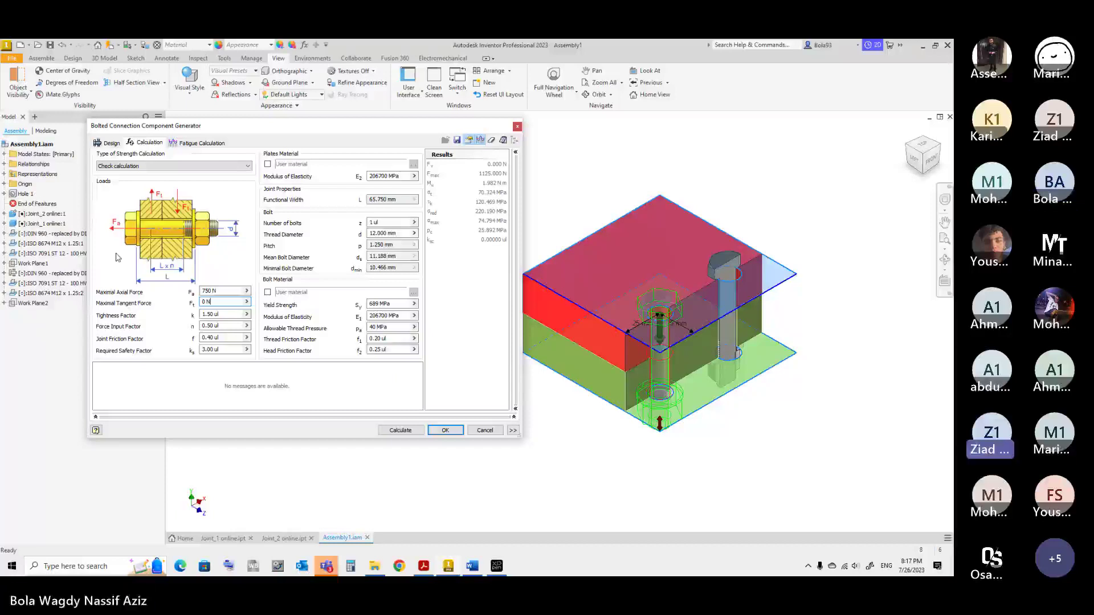
Switch to the Teams meeting, mute and unmute the microphone, and return to Inventor
left_click(326, 566)
left_click(237, 507)
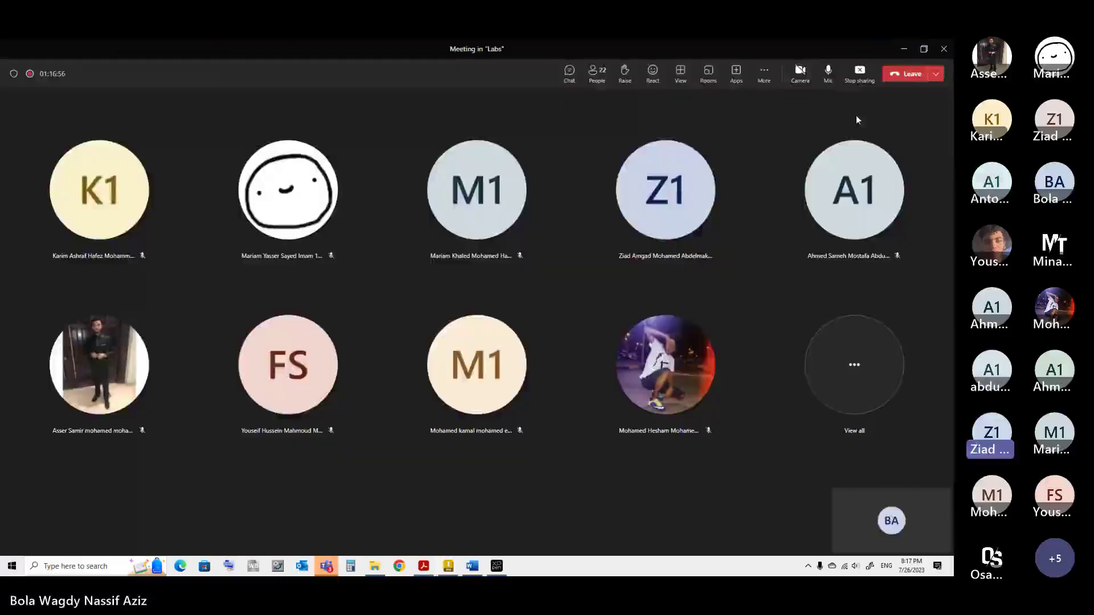
left_click(830, 73)
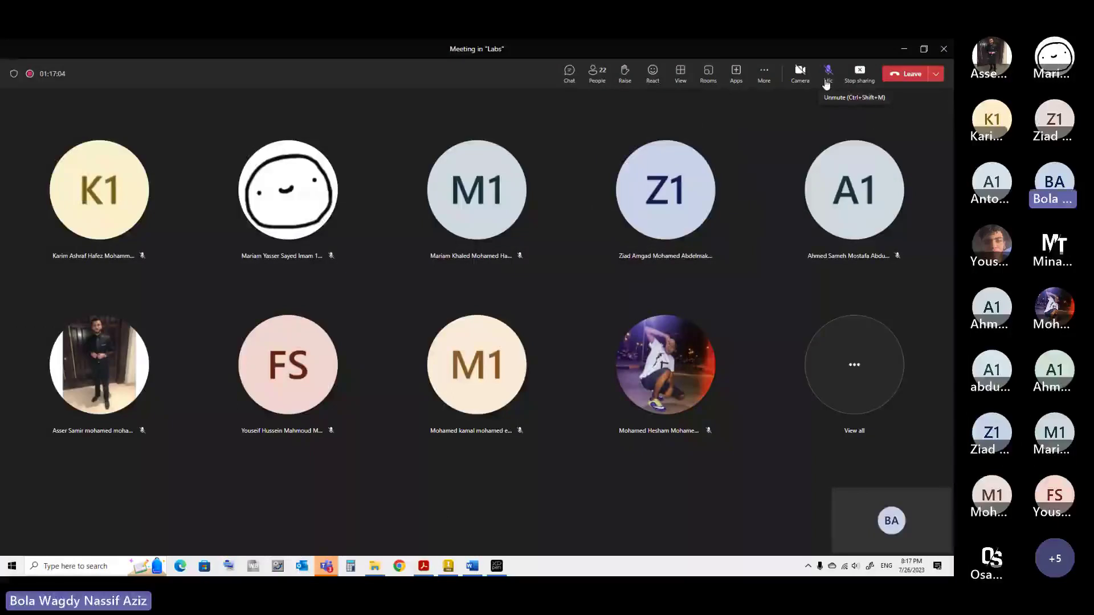
left_click(828, 71)
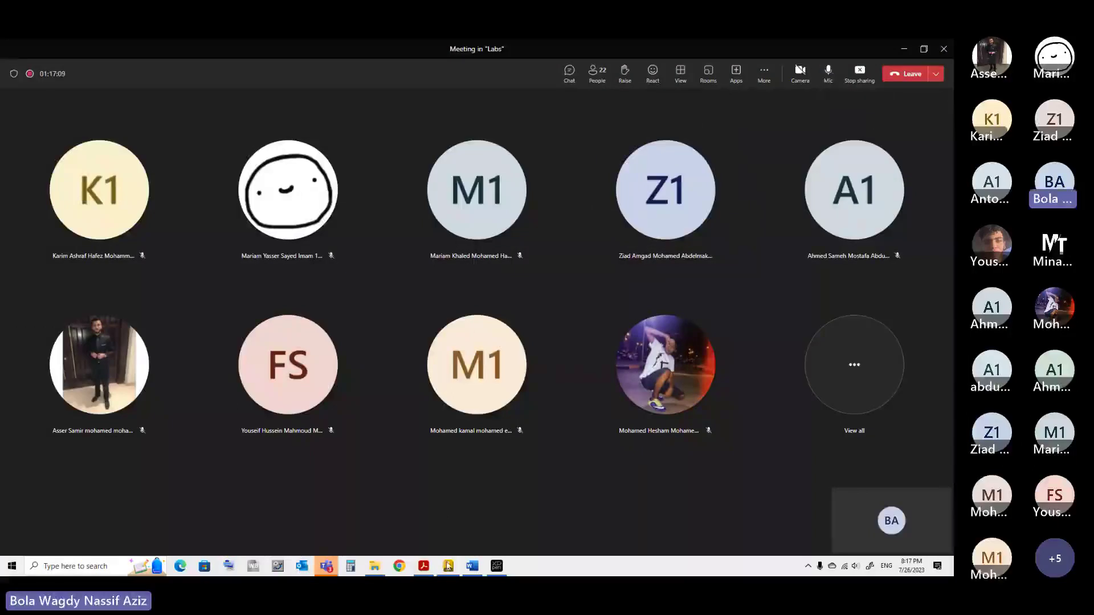
left_click(449, 566)
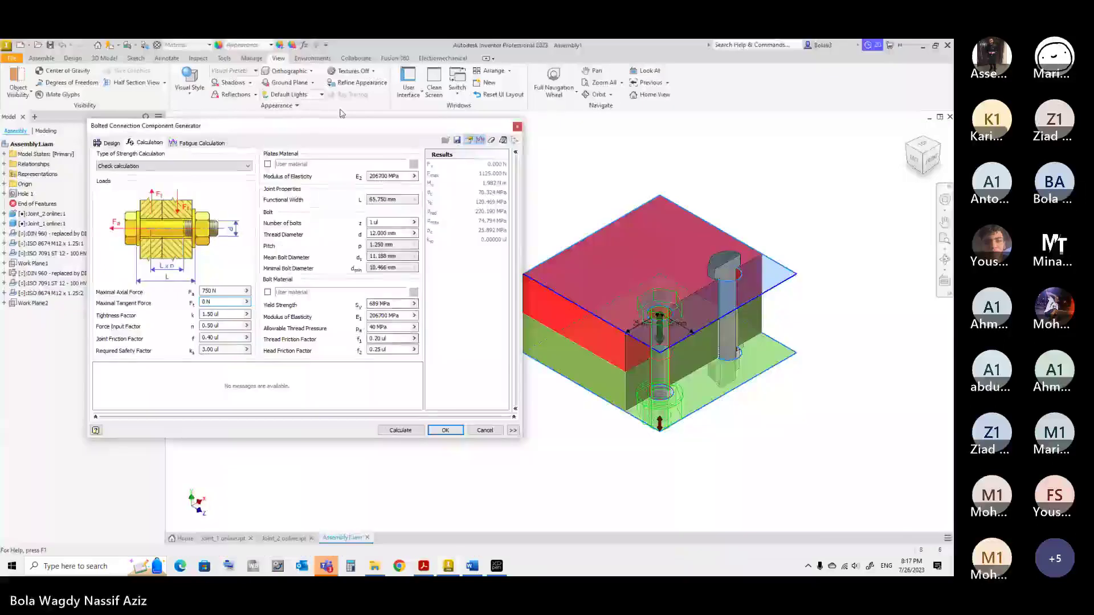
Open the generator's help page on calculations and read about the strength calculation types, load factors and plates material
left_click_drag(342, 122, 341, 117)
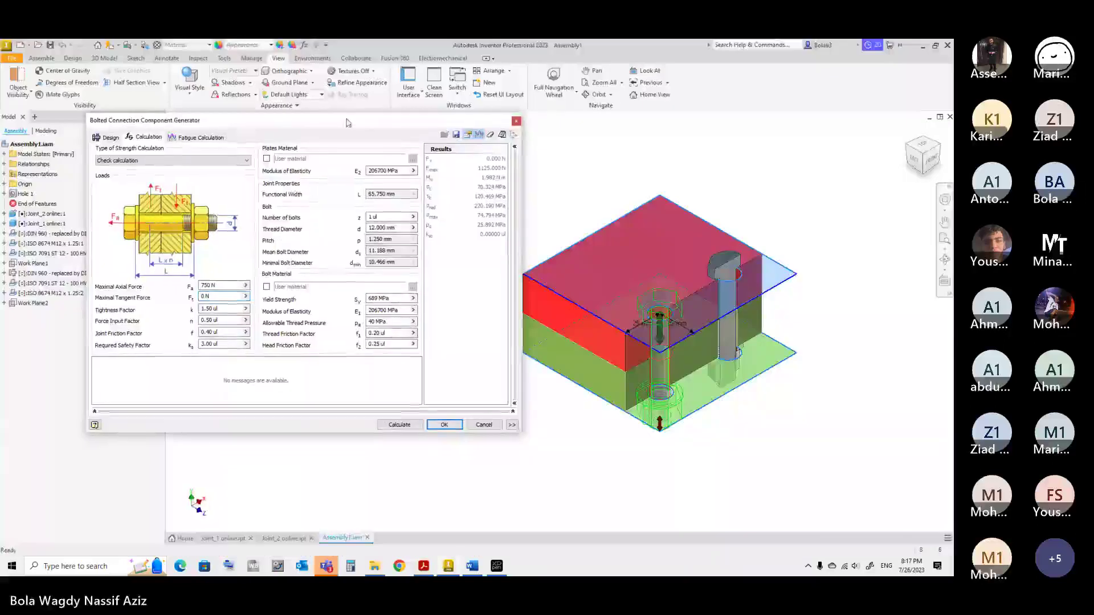
left_click(95, 425)
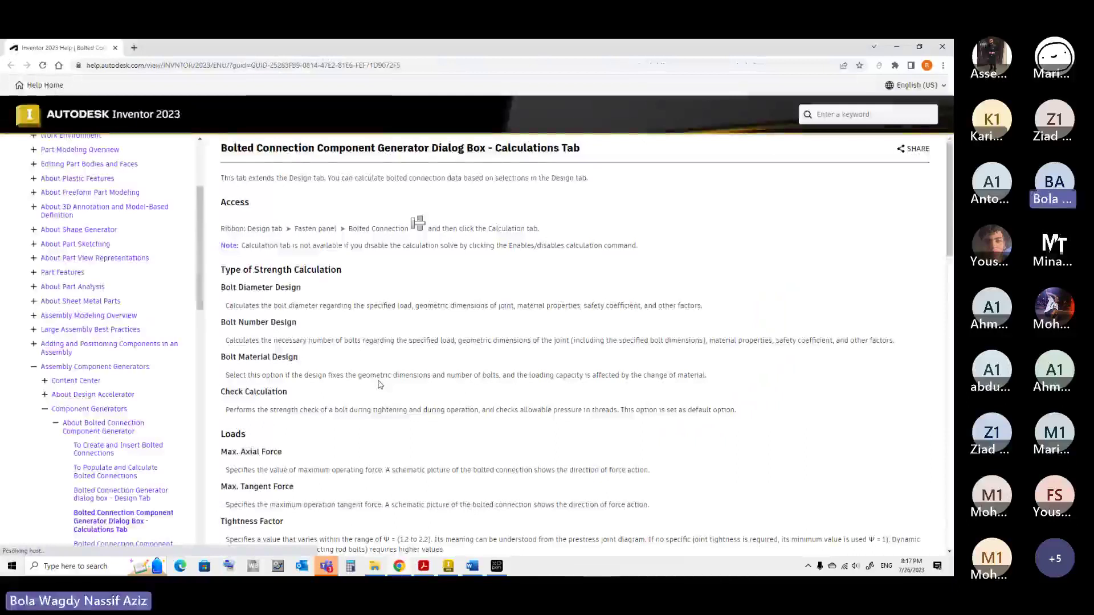
scroll(380, 385, "down", 1)
scroll(380, 385, "down", 1)
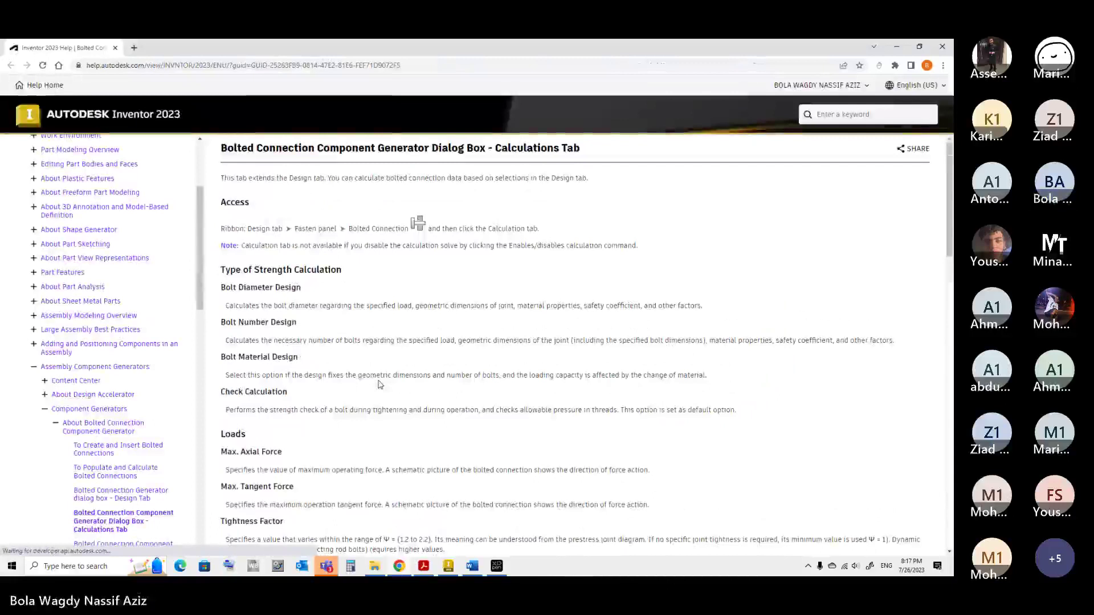
scroll(356, 407, "down", 4)
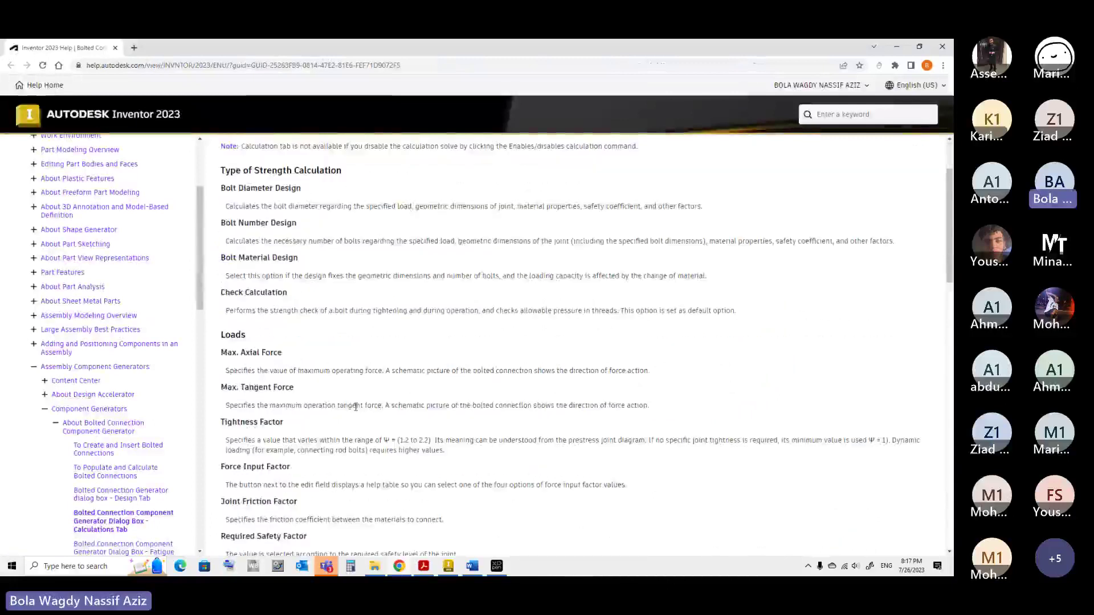
scroll(356, 406, "down", 5)
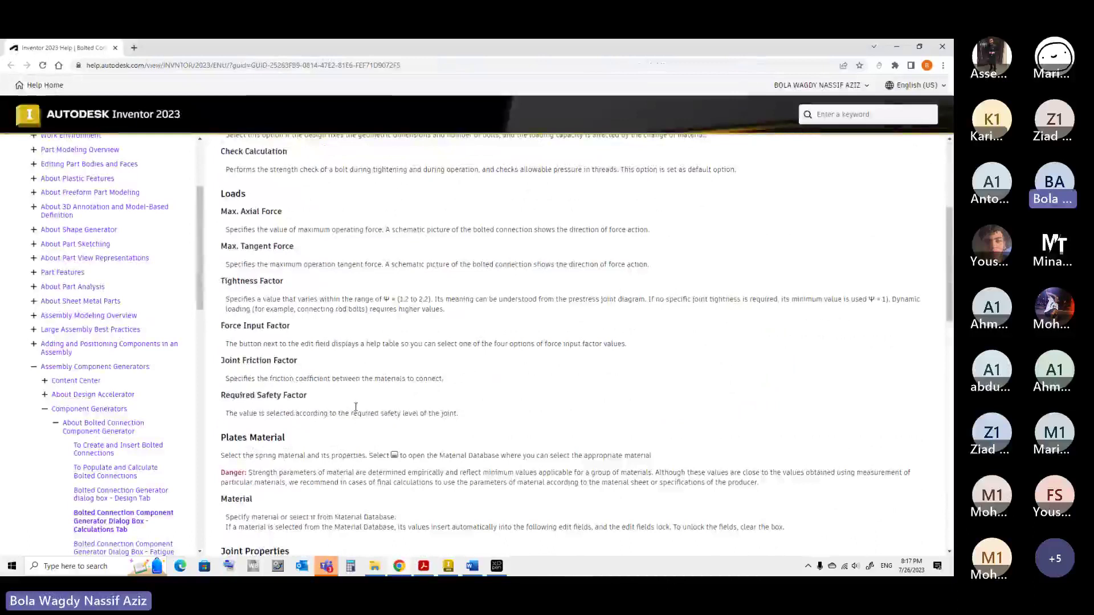
scroll(356, 406, "down", 2)
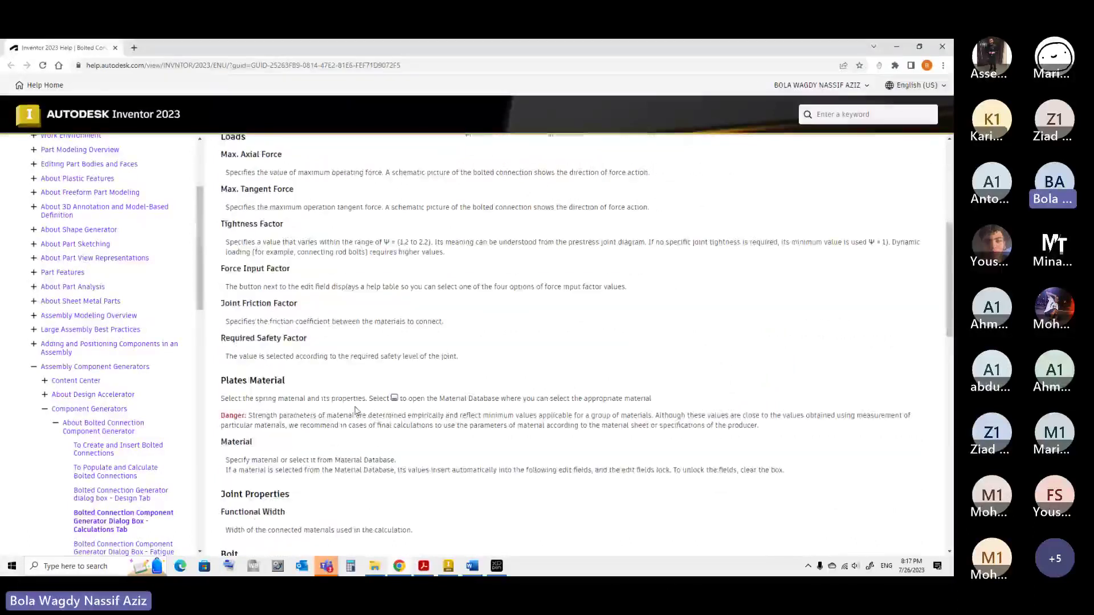
scroll(355, 409, "up", 10)
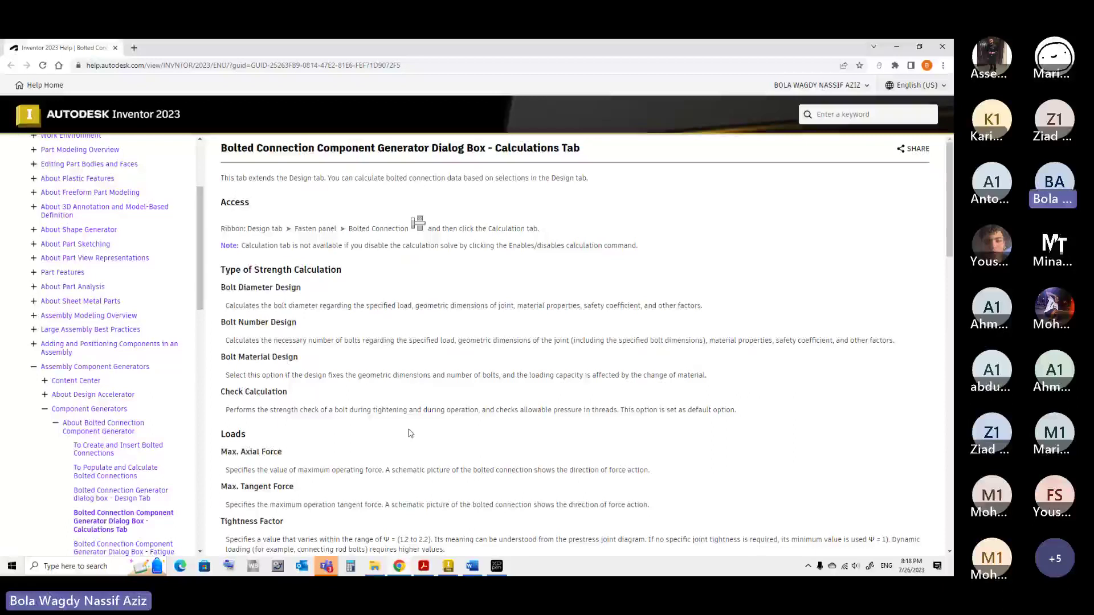
Highlight the help descriptions of Max. Axial Force and Max. Tangent Force in the Loads section, then clear the highlight
scroll(409, 433, "down", 2)
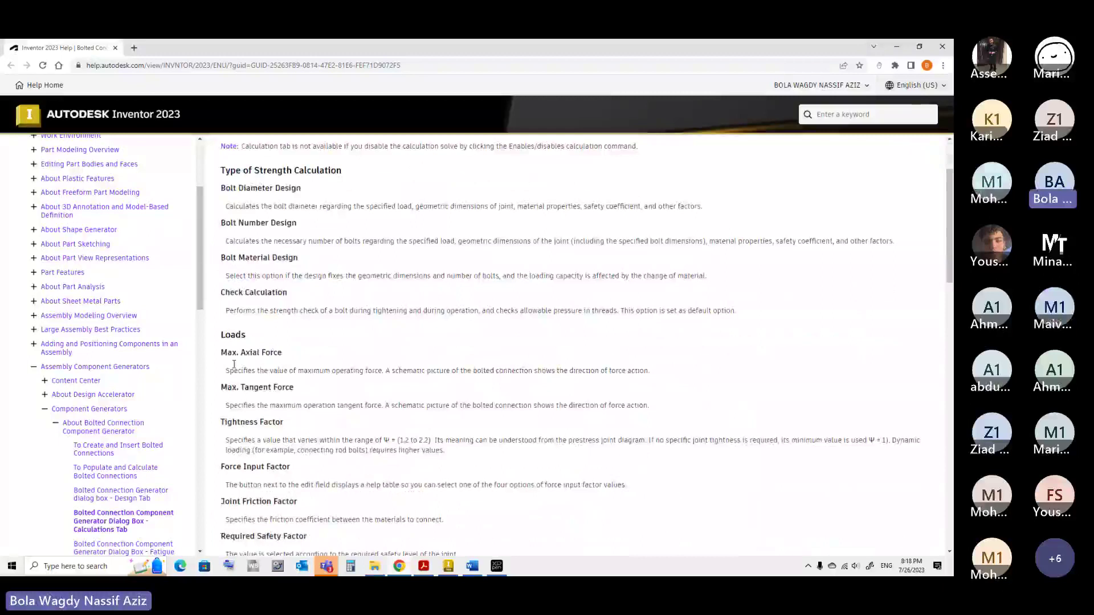
left_click_drag(226, 369, 348, 370)
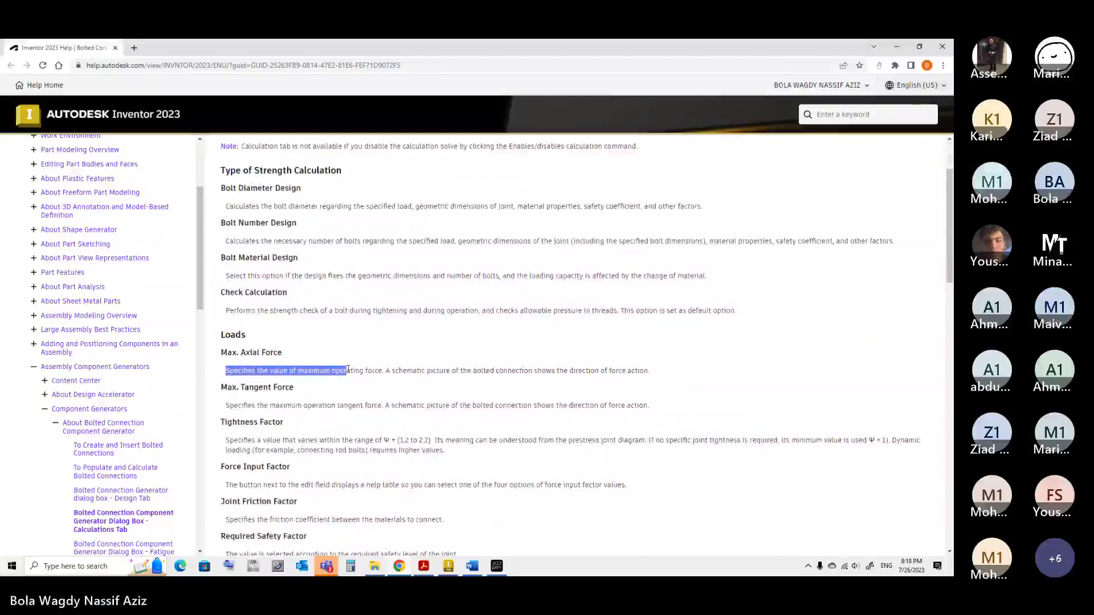
left_click_drag(348, 369, 383, 370)
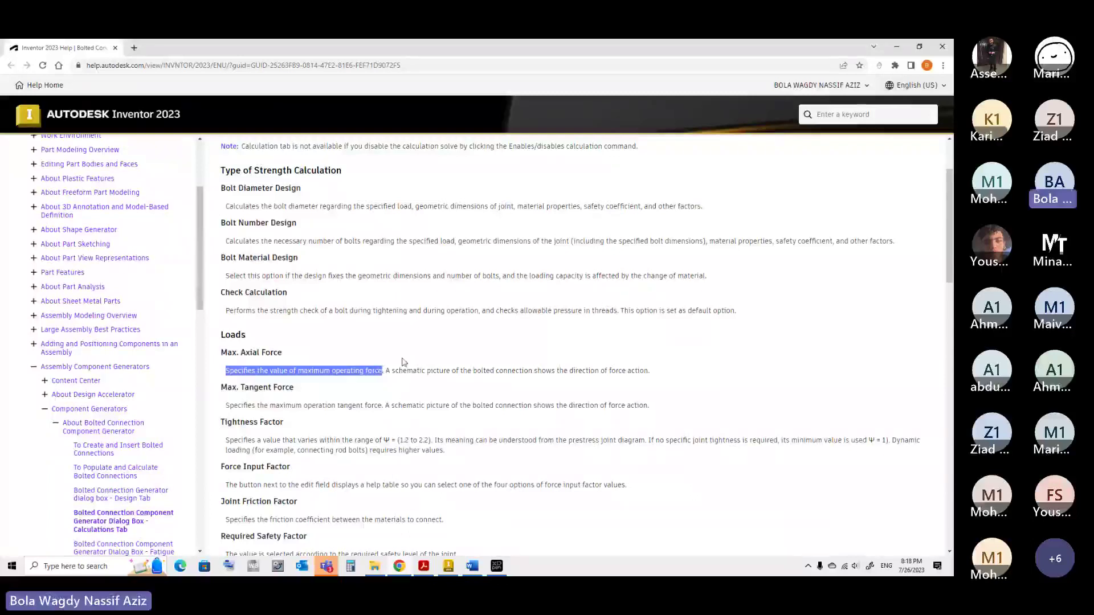
left_click_drag(225, 405, 383, 406)
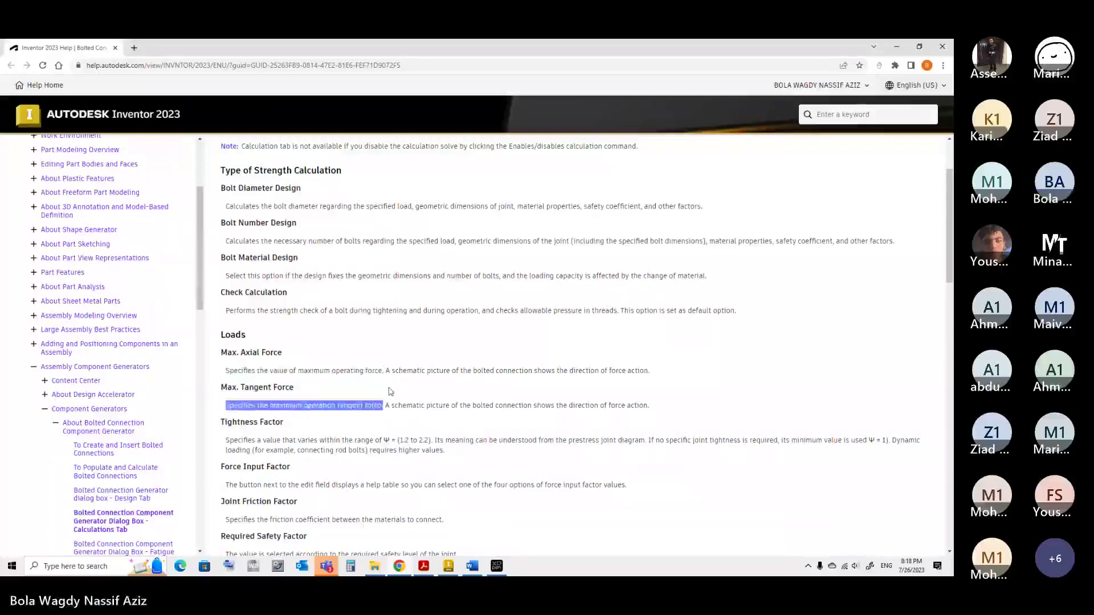
left_click(391, 392)
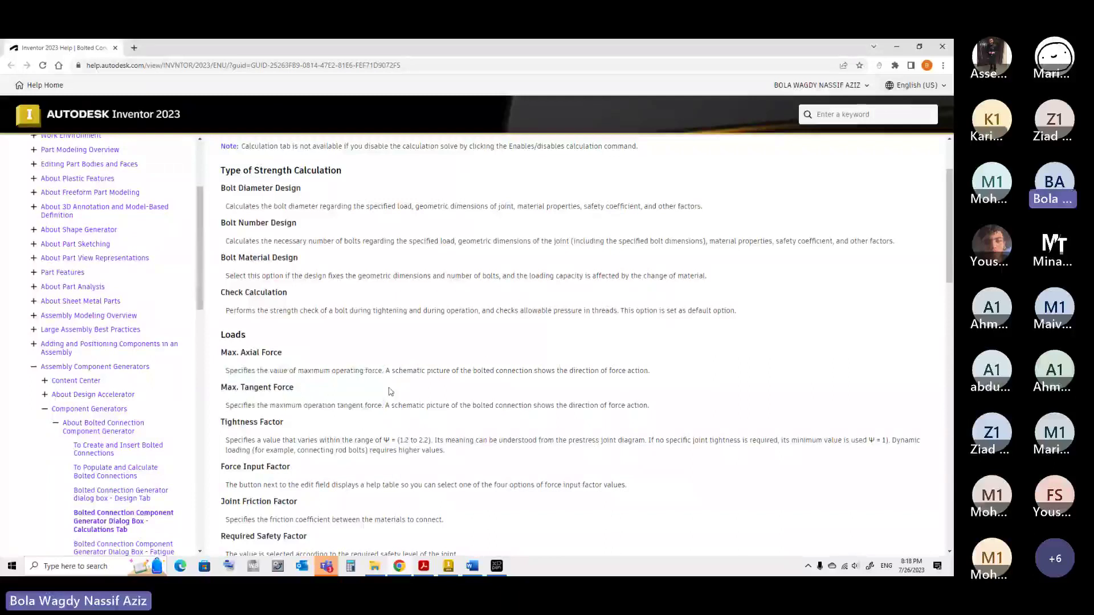
Switch to the lecture PDF in Acrobat and circle the handwritten DN note on the Brackets slide
left_click(431, 567)
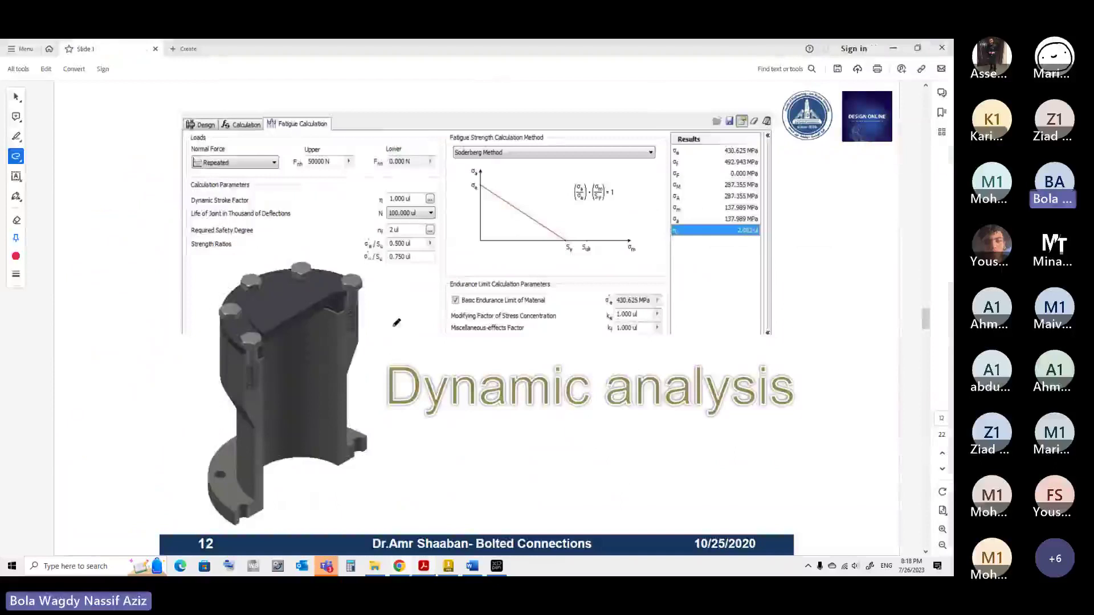
scroll(396, 317, "down", 2)
left_click_drag(447, 101, 455, 89)
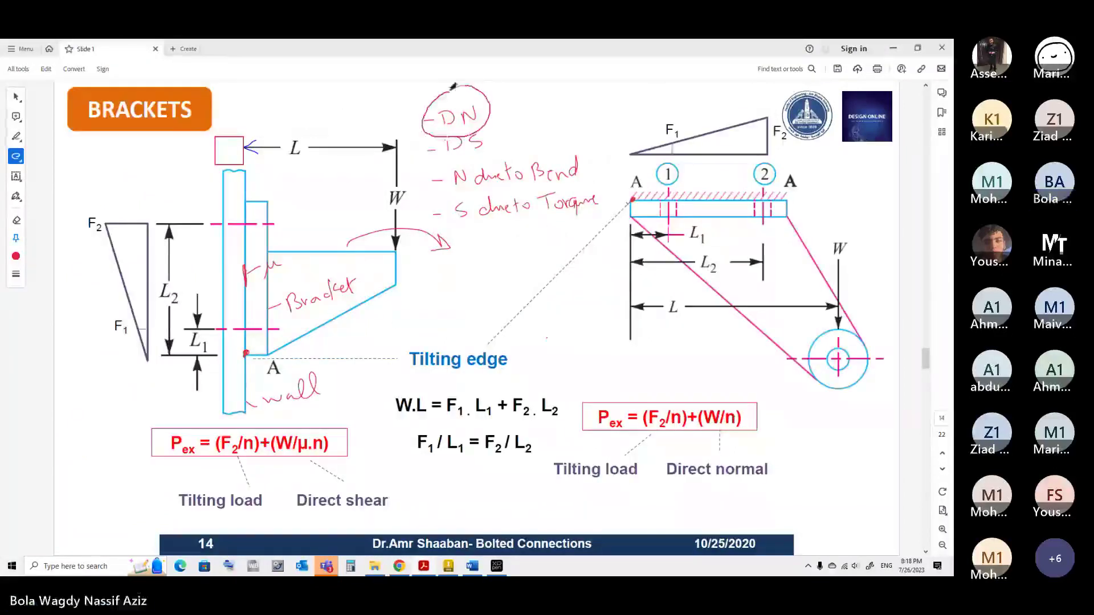
Circle the handwritten DS note and mark the corner of the Pex formula box under the wall bracket drawing on the Brackets slide
mouse_move(453, 132)
left_mouse_down()
mouse_move(435, 156)
mouse_move(489, 154)
mouse_move(493, 130)
mouse_move(479, 122)
mouse_move(432, 140)
left_mouse_up()
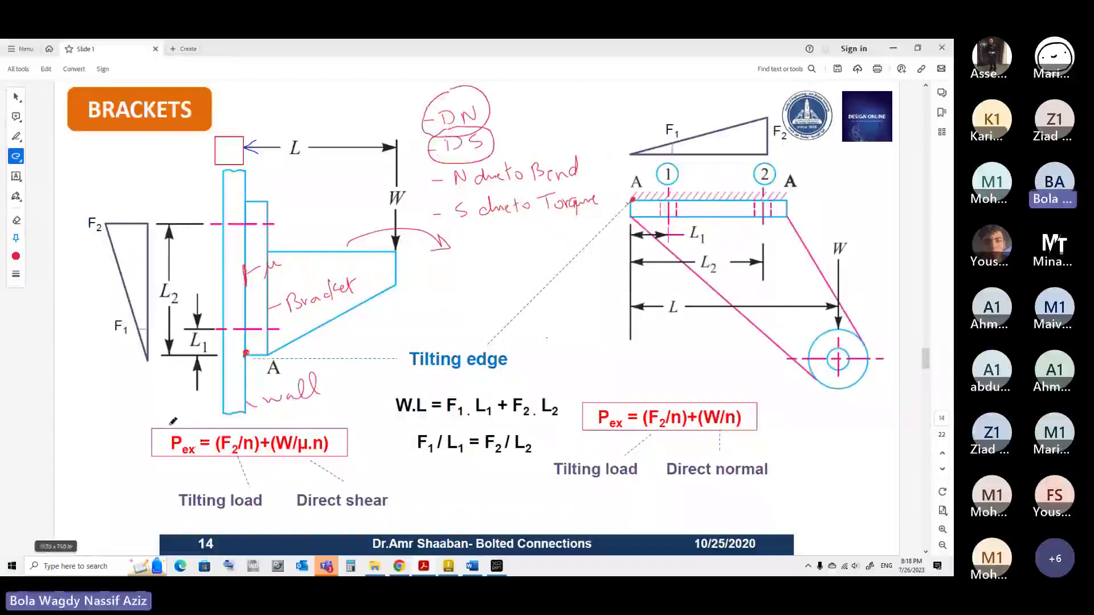
left_click_drag(150, 453, 158, 458)
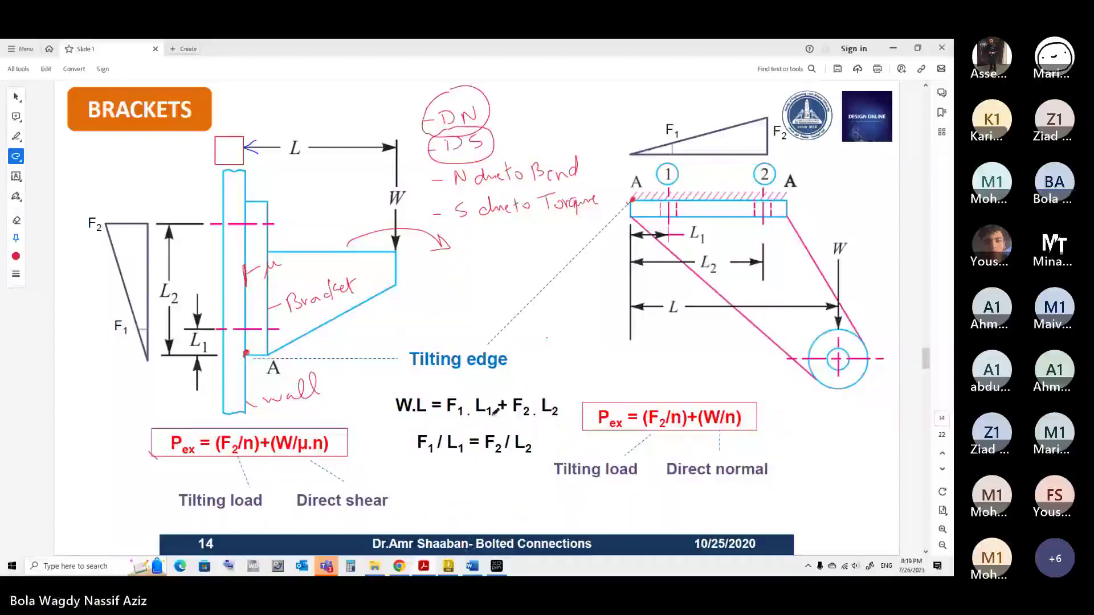
Switch to the Lab 1&2 document in Word and handwrite "Pext" with arrows leading to "DN" and "DS" below the title
left_click(473, 566)
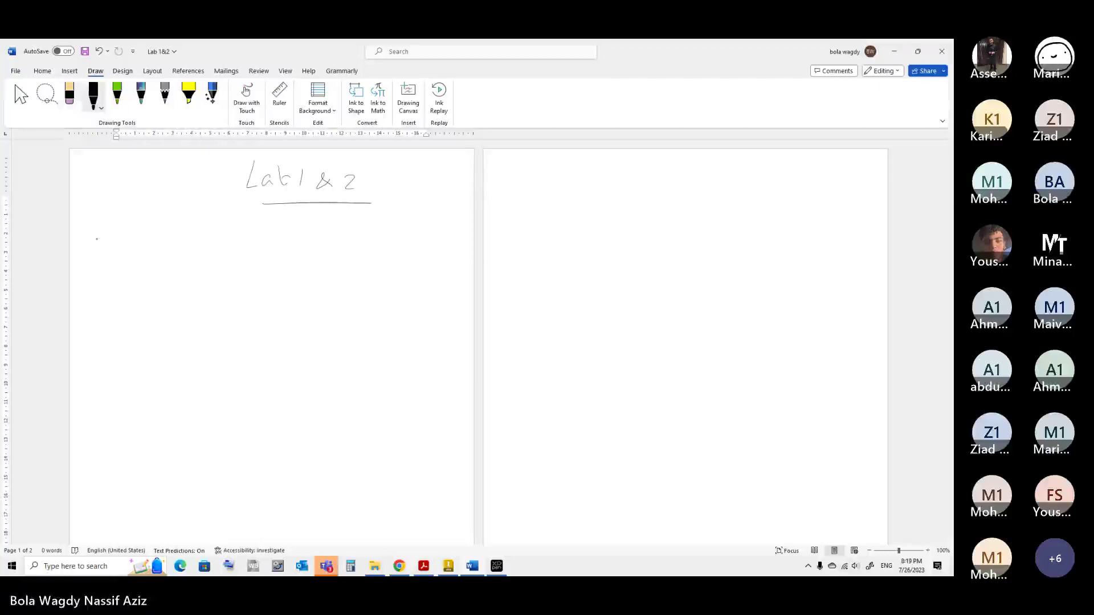
mouse_move(96, 228)
left_mouse_down()
mouse_move(96, 246)
mouse_move(105, 237)
mouse_move(128, 246)
left_mouse_up()
left_click_drag(129, 236, 120, 246)
left_click(138, 242)
mouse_move(137, 227)
left_mouse_down()
mouse_move(137, 238)
mouse_move(188, 242)
left_mouse_up()
left_click_drag(181, 238, 181, 246)
mouse_move(203, 230)
left_mouse_down()
mouse_move(203, 244)
mouse_move(234, 230)
left_mouse_up()
left_click_drag(153, 251, 175, 272)
mouse_move(194, 257)
left_mouse_down()
mouse_move(195, 272)
mouse_move(220, 272)
left_mouse_up()
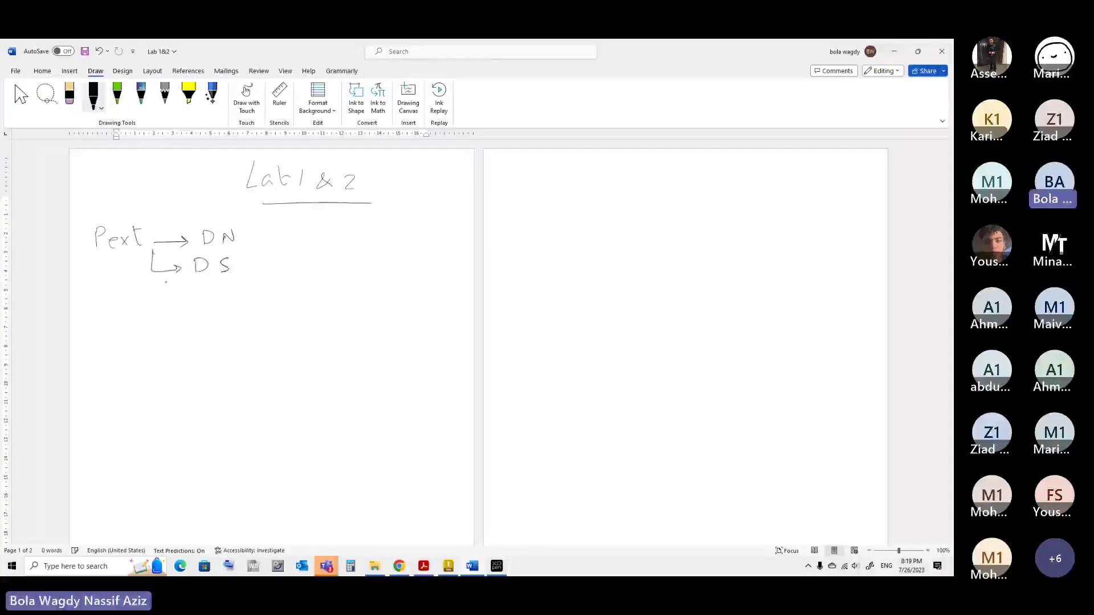
Extend the handwritten Pext list with two more arrows leading to "N due to Bend" and "S due to Torque"
mouse_move(154, 277)
left_mouse_down()
mouse_move(159, 303)
mouse_move(214, 292)
mouse_move(272, 302)
left_mouse_up()
left_click(257, 302)
left_click_drag(269, 294, 281, 293)
mouse_move(301, 287)
left_mouse_down()
mouse_move(299, 304)
mouse_move(311, 302)
left_mouse_up()
mouse_move(313, 303)
left_mouse_down()
mouse_move(332, 303)
mouse_move(346, 279)
left_mouse_up()
mouse_move(149, 309)
left_mouse_down()
mouse_move(178, 341)
mouse_move(273, 335)
left_mouse_up()
left_click_drag(268, 326, 281, 327)
left_click_drag(304, 326, 311, 320)
mouse_move(305, 320)
left_mouse_down()
mouse_move(303, 337)
mouse_move(326, 326)
mouse_move(336, 344)
mouse_move(360, 323)
left_mouse_up()
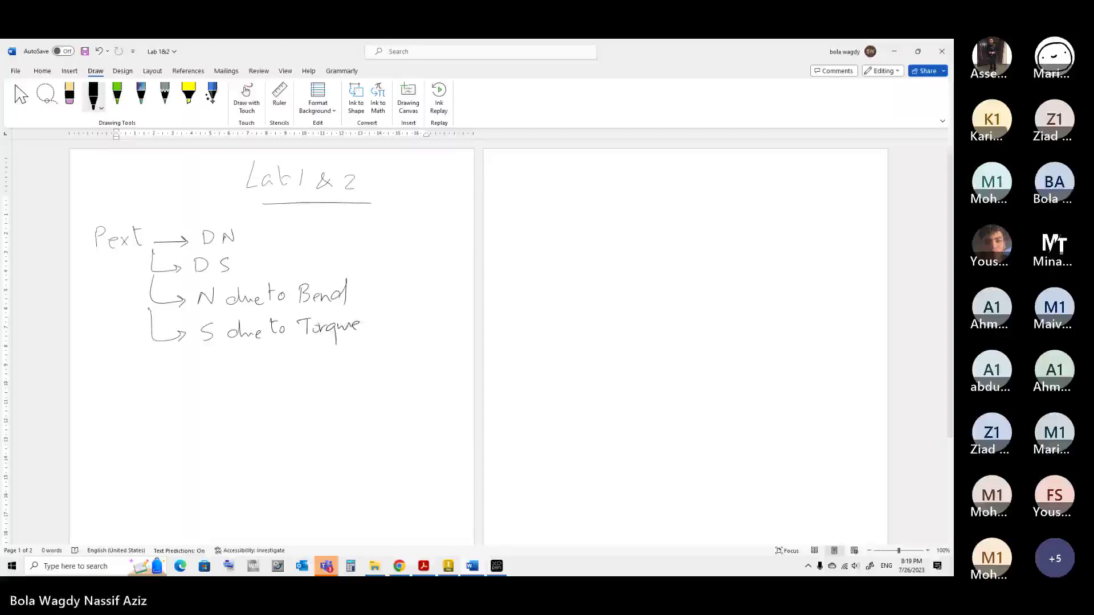
Switch back to the lecture PDF and view the bracket example on slide 15 and the work bench press on slide 16
key("alt+Tab")
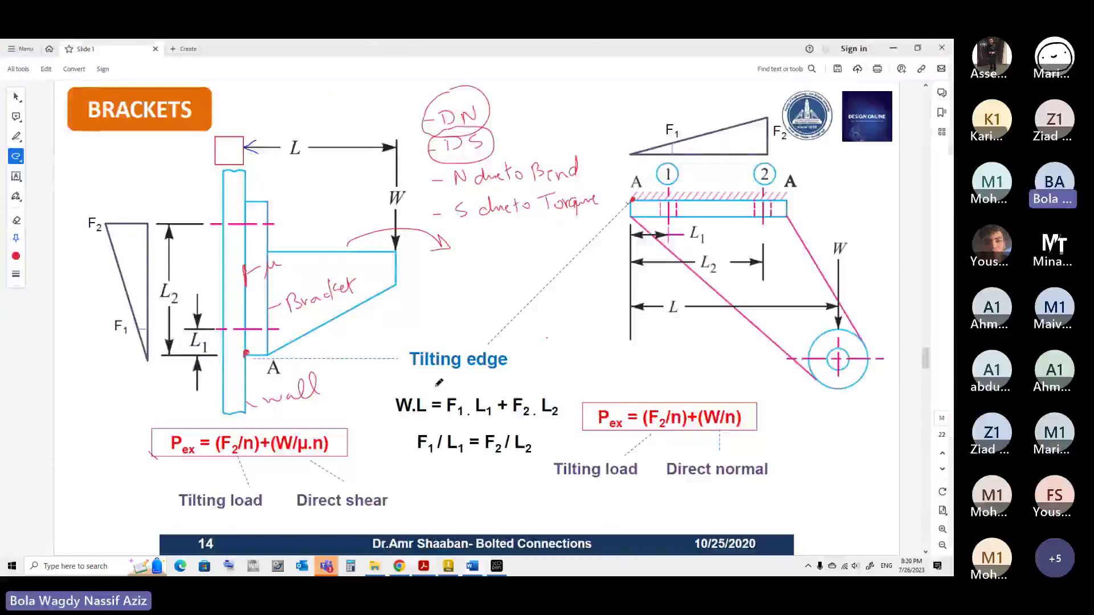
scroll(438, 382, "down", 1)
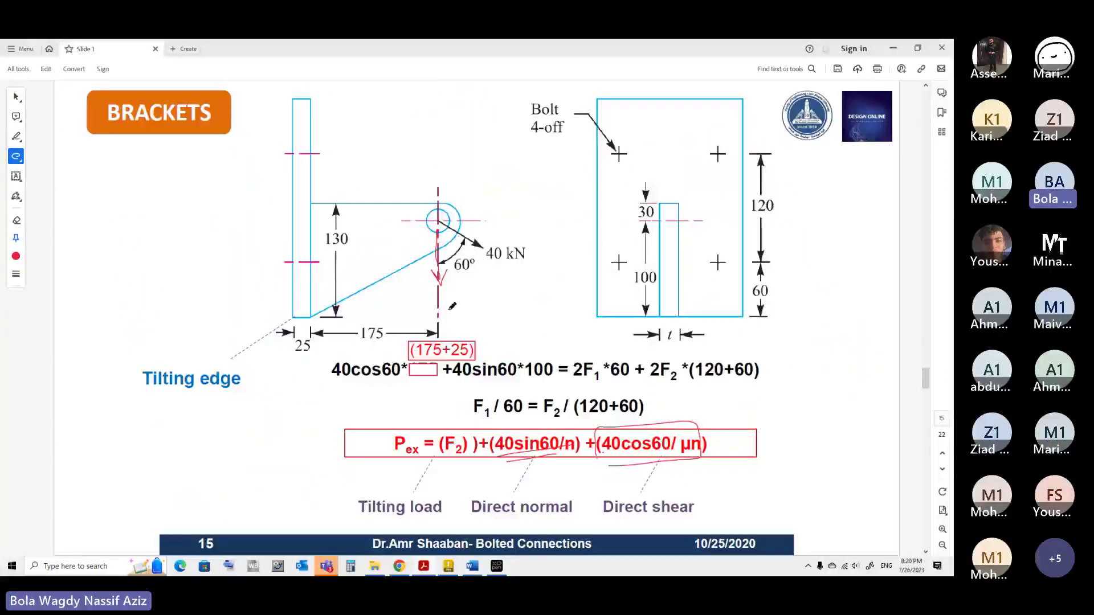
scroll(443, 256, "down", 1)
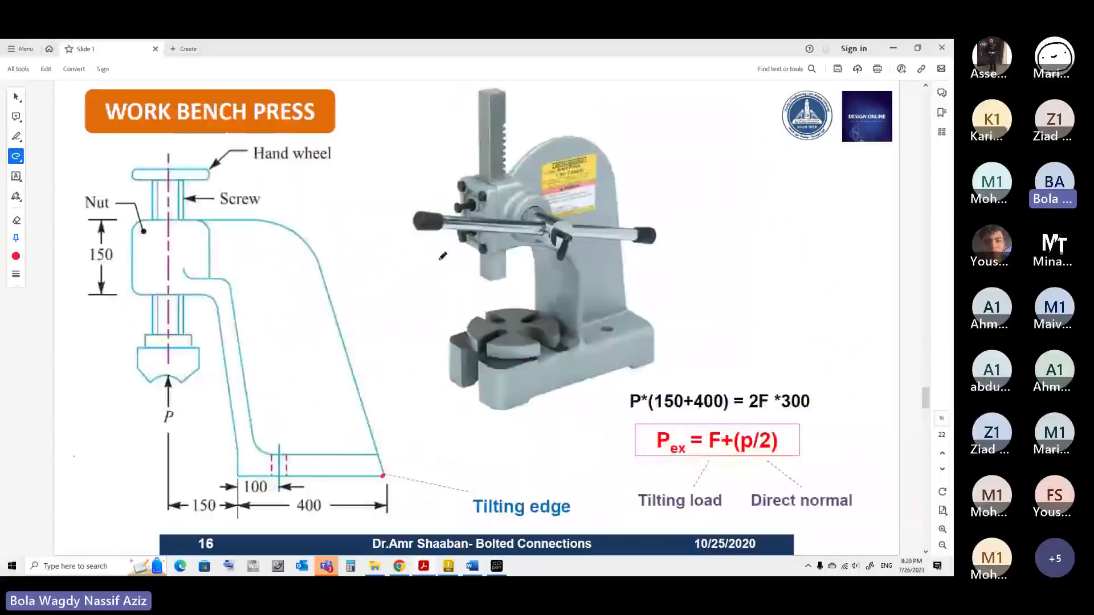
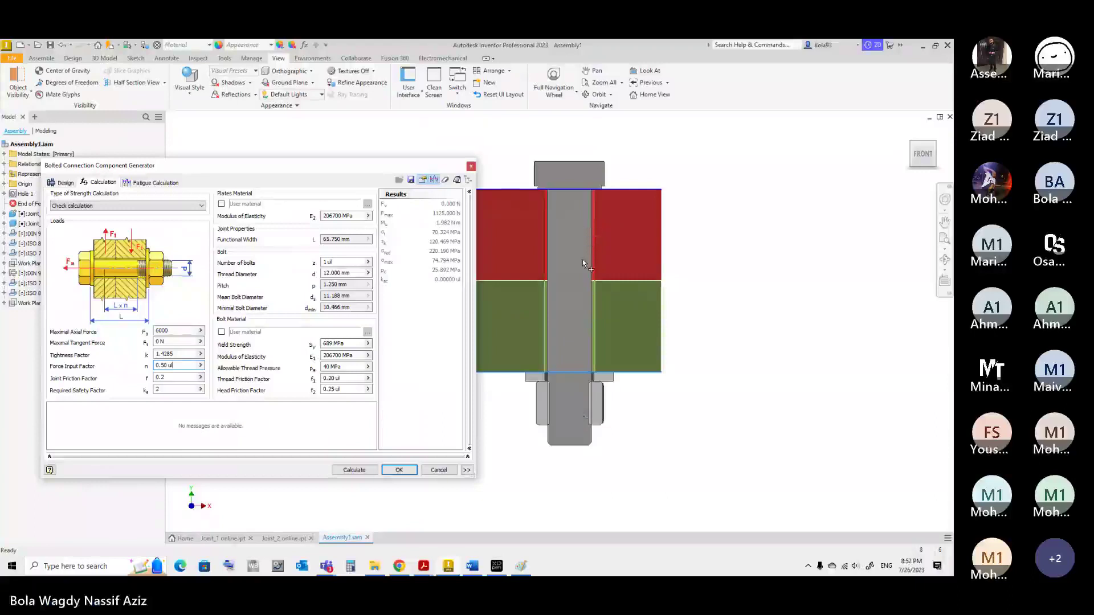
Set the Force Input Factor to 1 in the Bolted Connection Component Generator's calculation loads
mouse_move(472, 566)
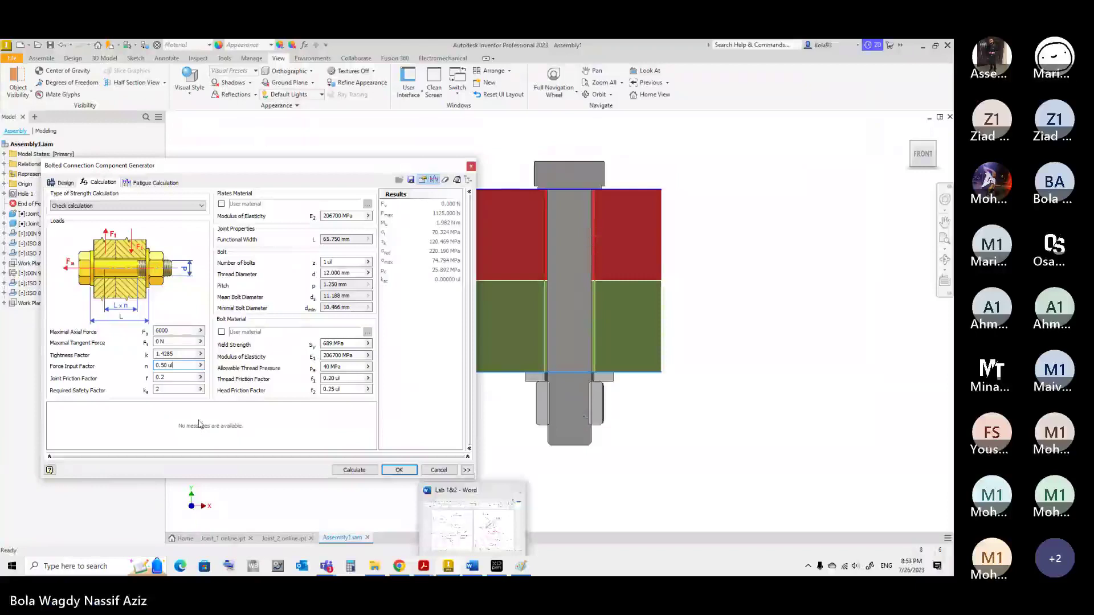
left_click_drag(177, 366, 146, 365)
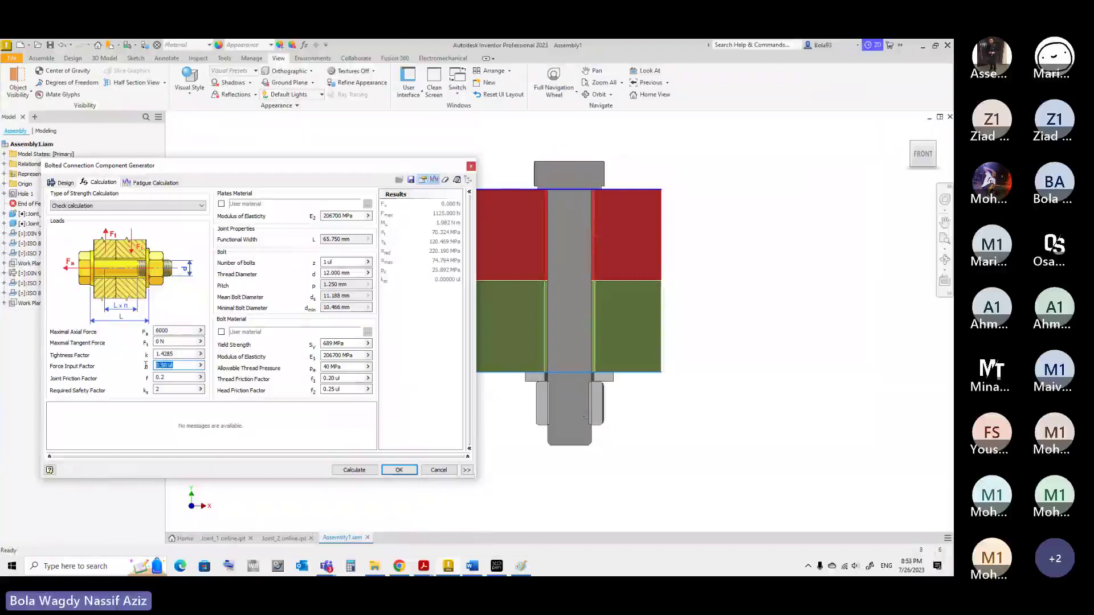
type("1")
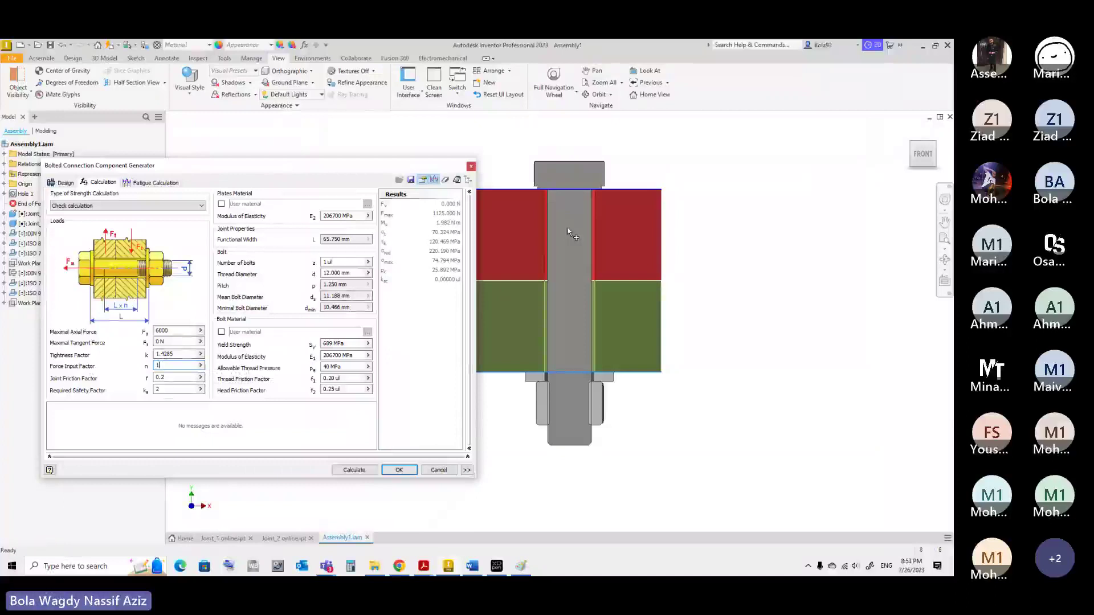
Switch to Unbrako Bolts.pdf and examine the Fig. 9 loading cases and the joint diagrams for n = 1, n = 0.5 and n = 0
left_click(420, 567)
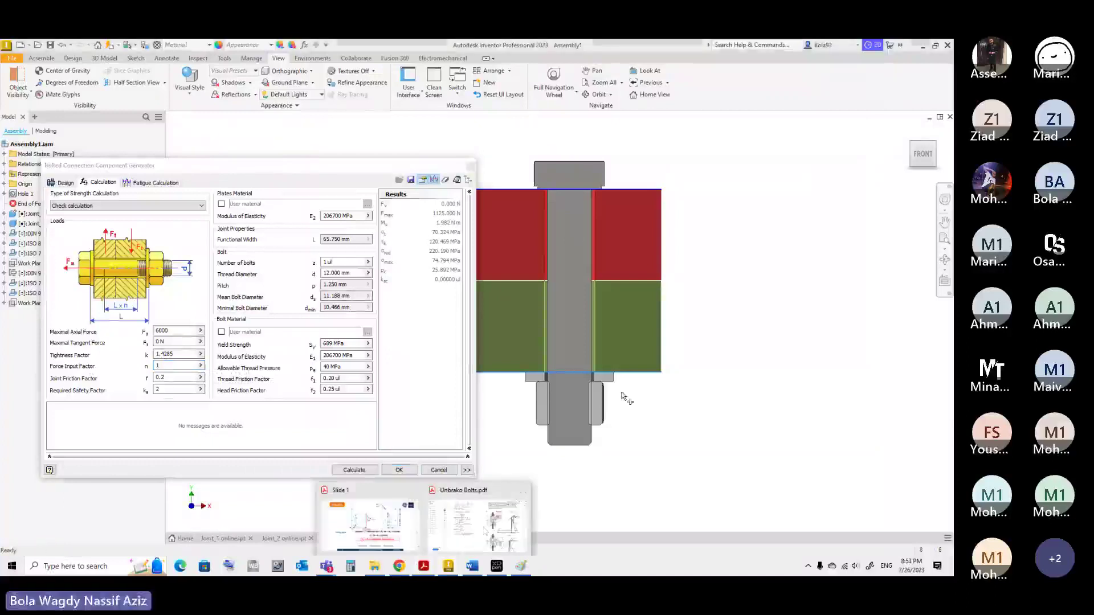
left_click(483, 531)
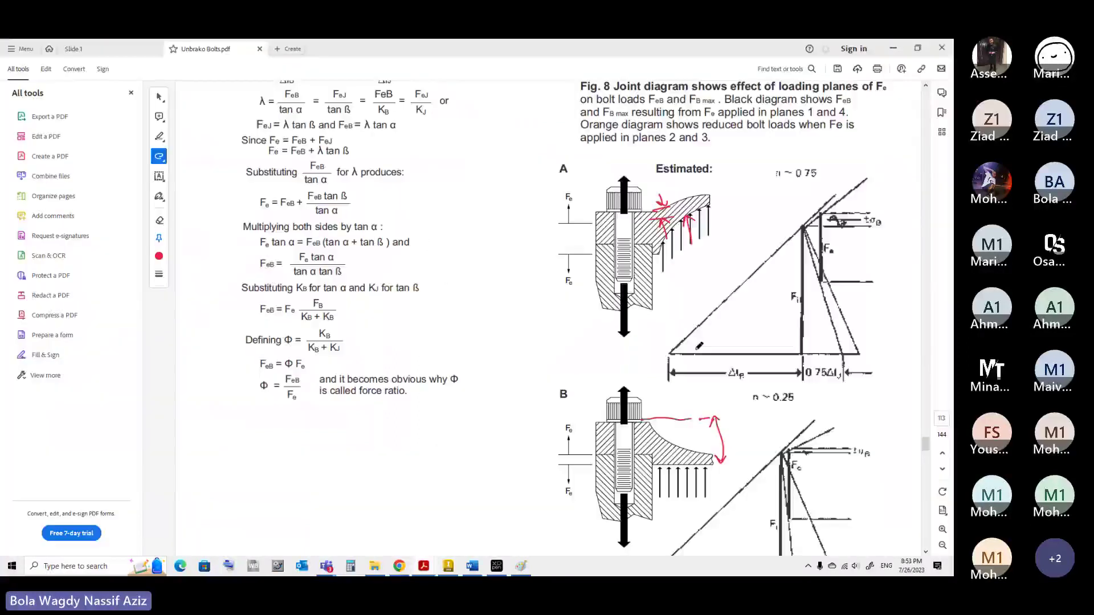
scroll(699, 346, "down", 2)
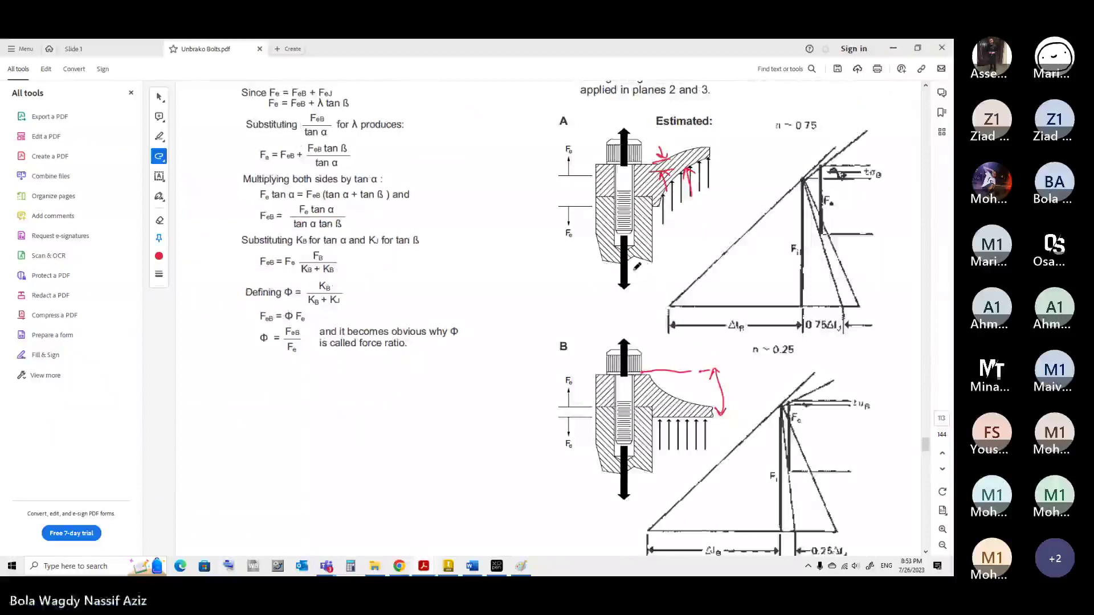
scroll(637, 266, "up", 1)
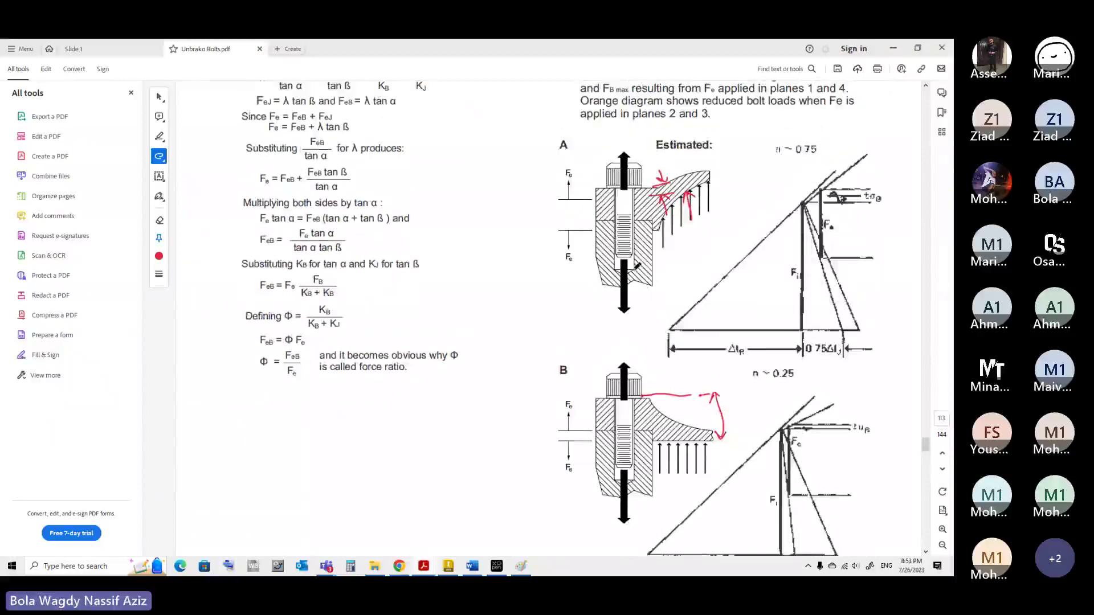
scroll(638, 266, "up", 1)
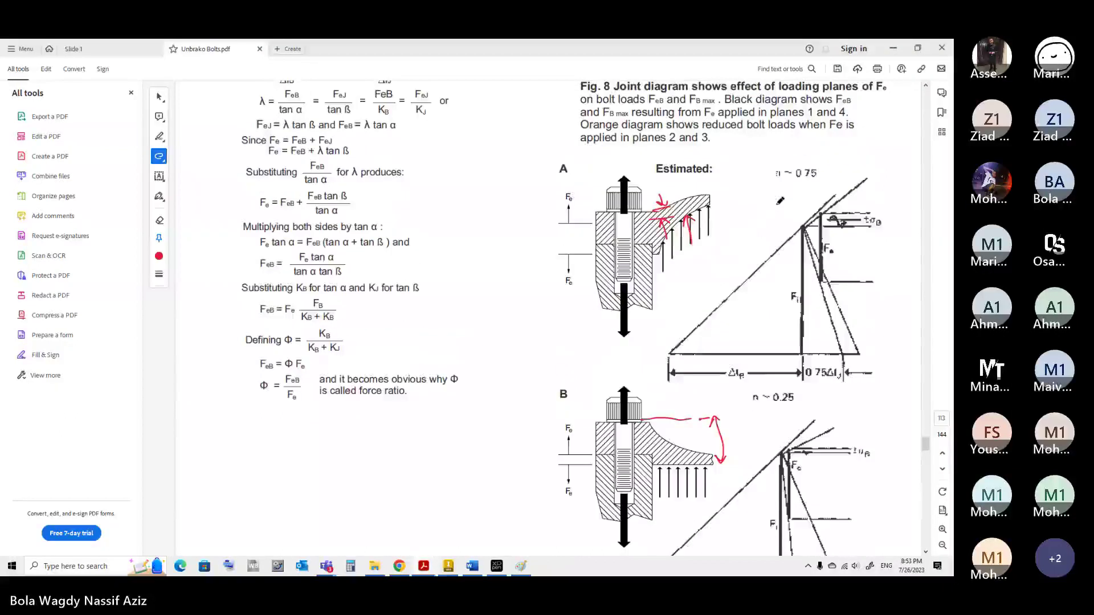
scroll(780, 200, "down", 3)
scroll(566, 341, "down", 12)
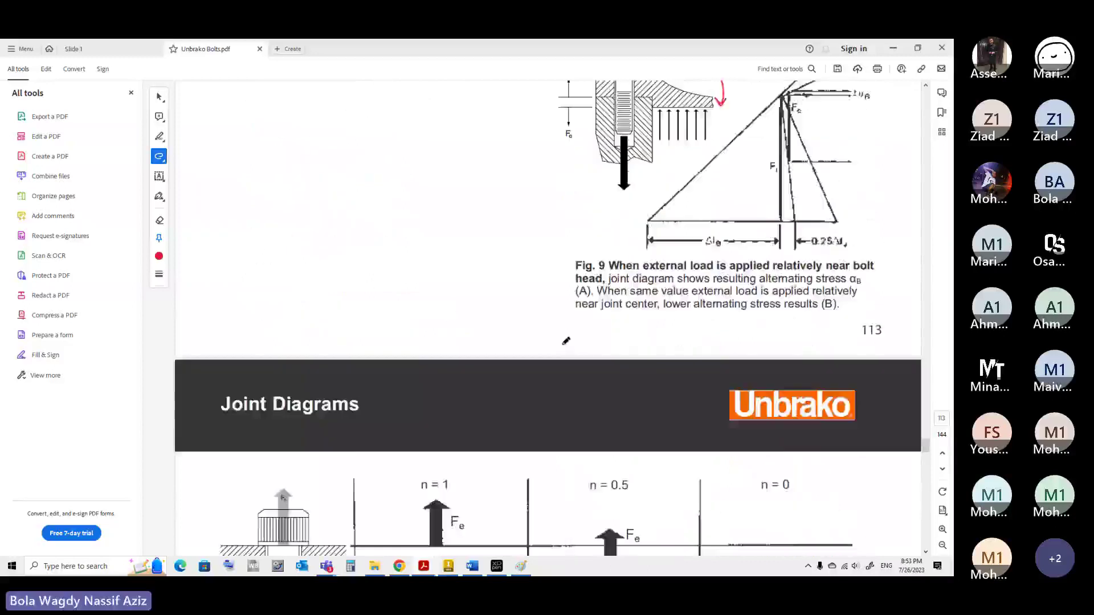
scroll(566, 341, "down", 10)
scroll(384, 232, "down", 2)
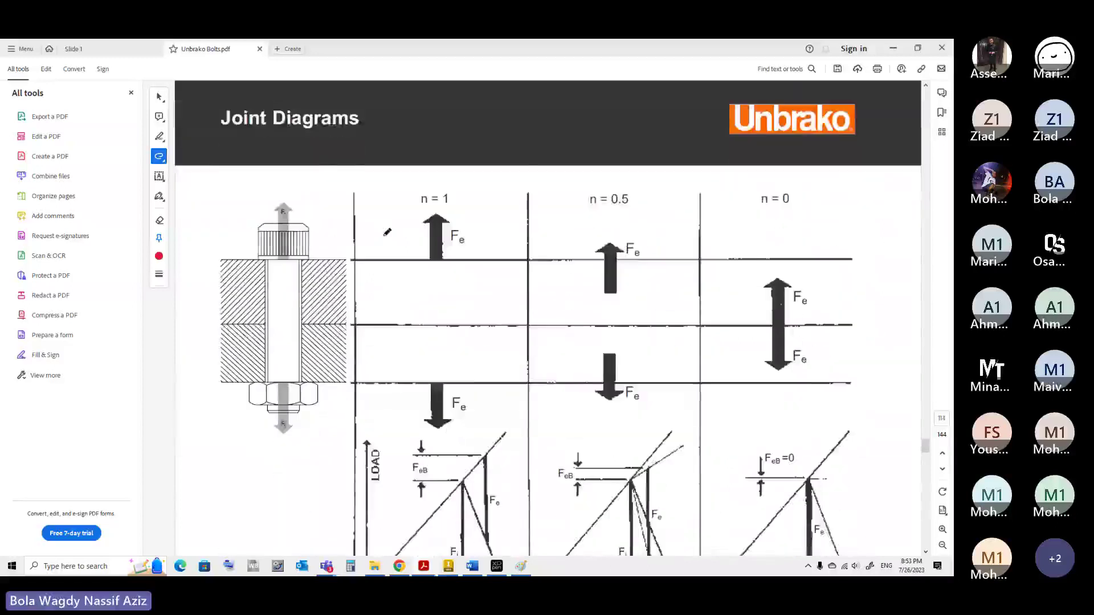
scroll(346, 245, "down", 4)
scroll(346, 245, "up", 3)
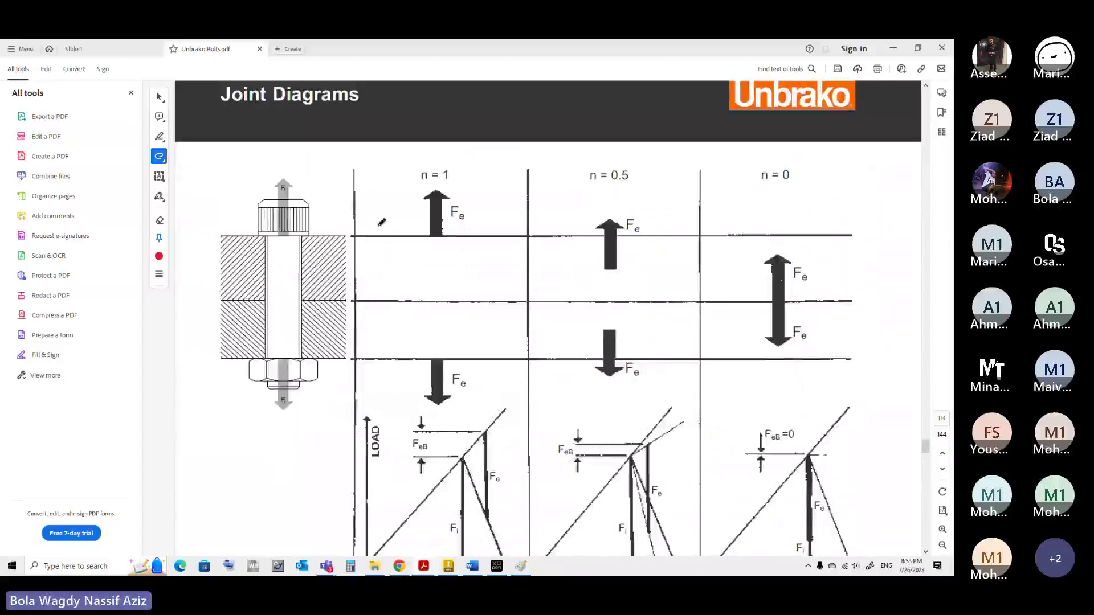
Return to Fig. 9 on page 113 and compare loading cases A and B with their estimated n values
scroll(382, 222, "up", 5)
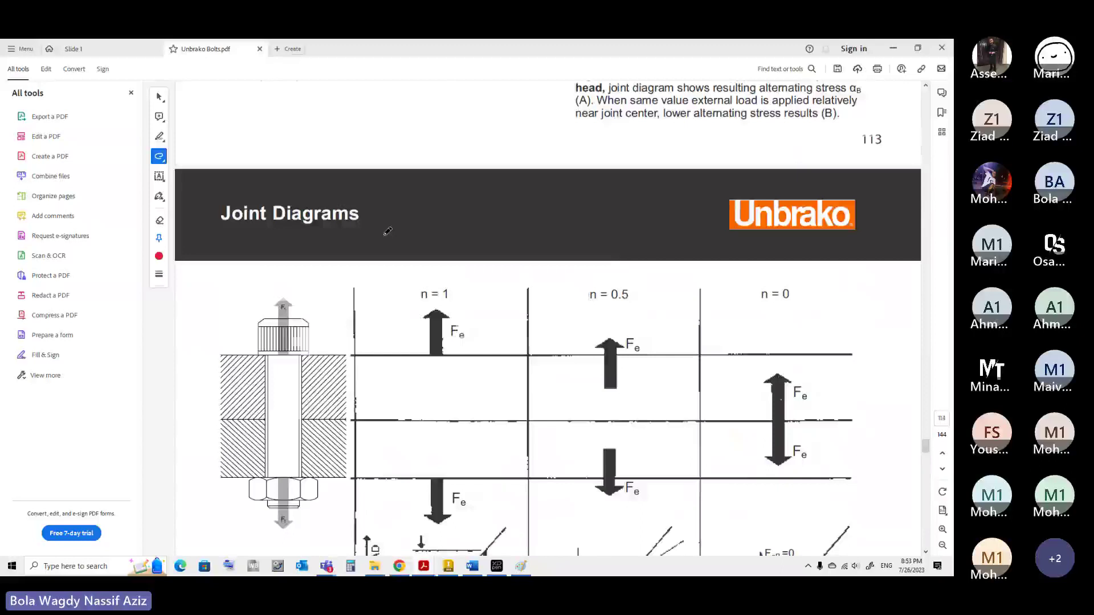
scroll(388, 231, "up", 10)
scroll(388, 231, "up", 8)
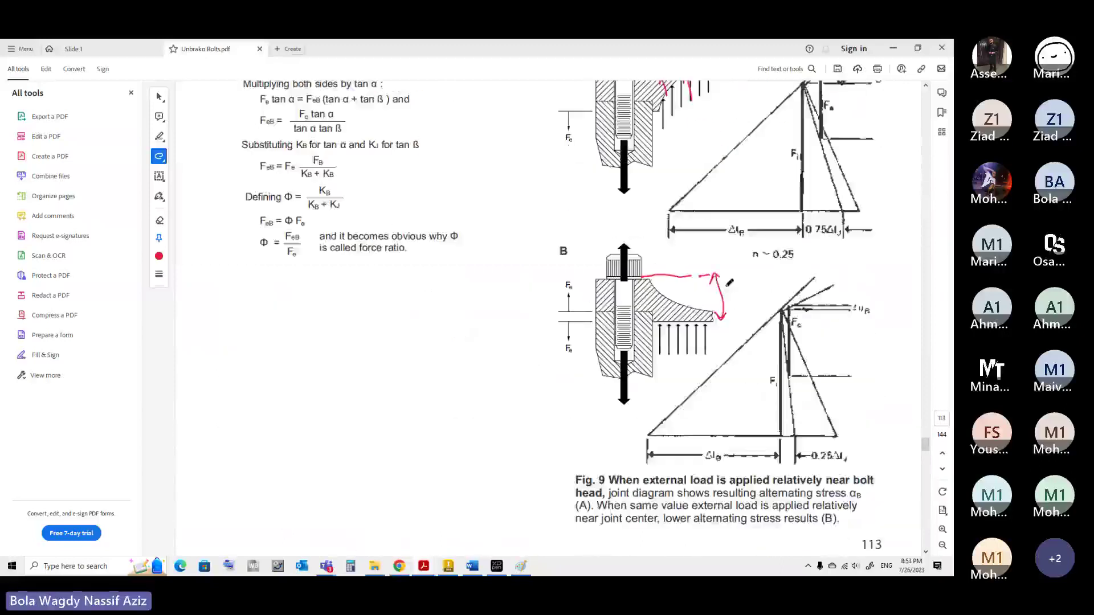
scroll(726, 282, "up", 1)
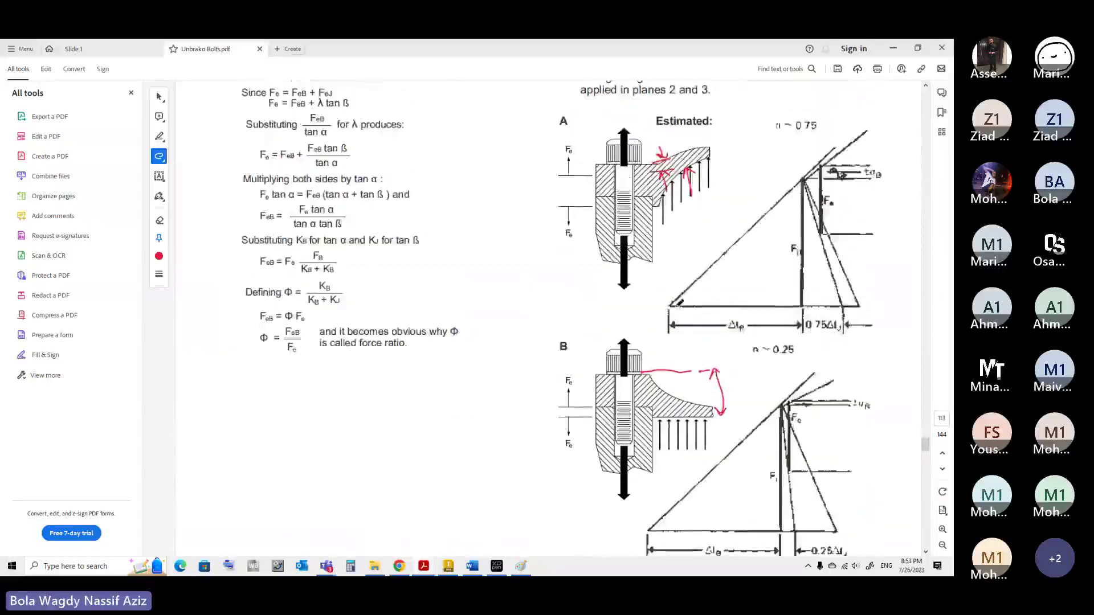
scroll(681, 303, "down", 4)
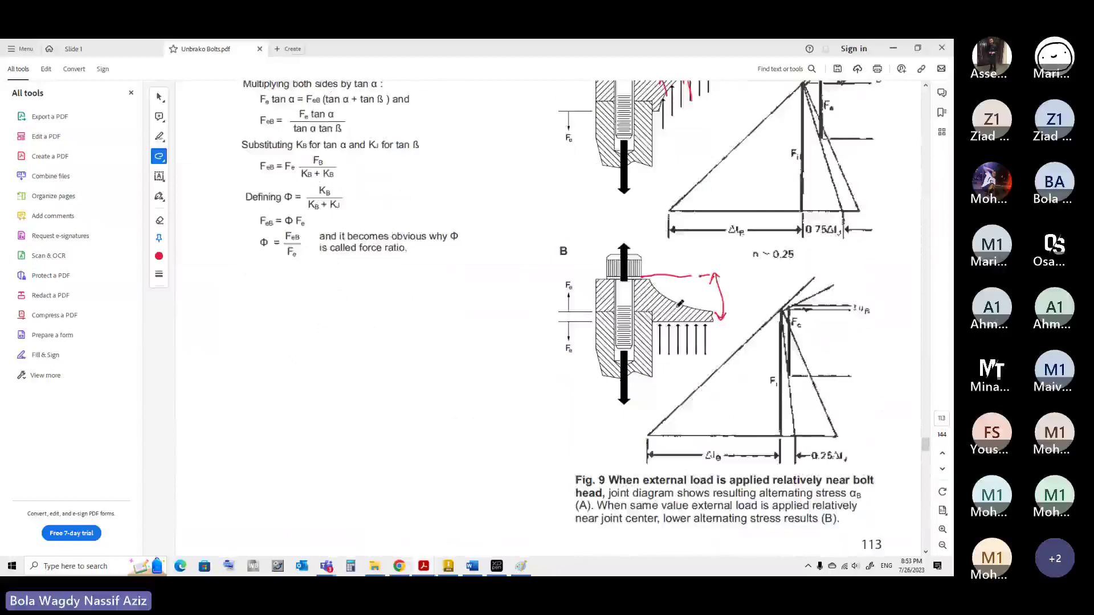
scroll(680, 303, "down", 1)
scroll(680, 304, "up", 1)
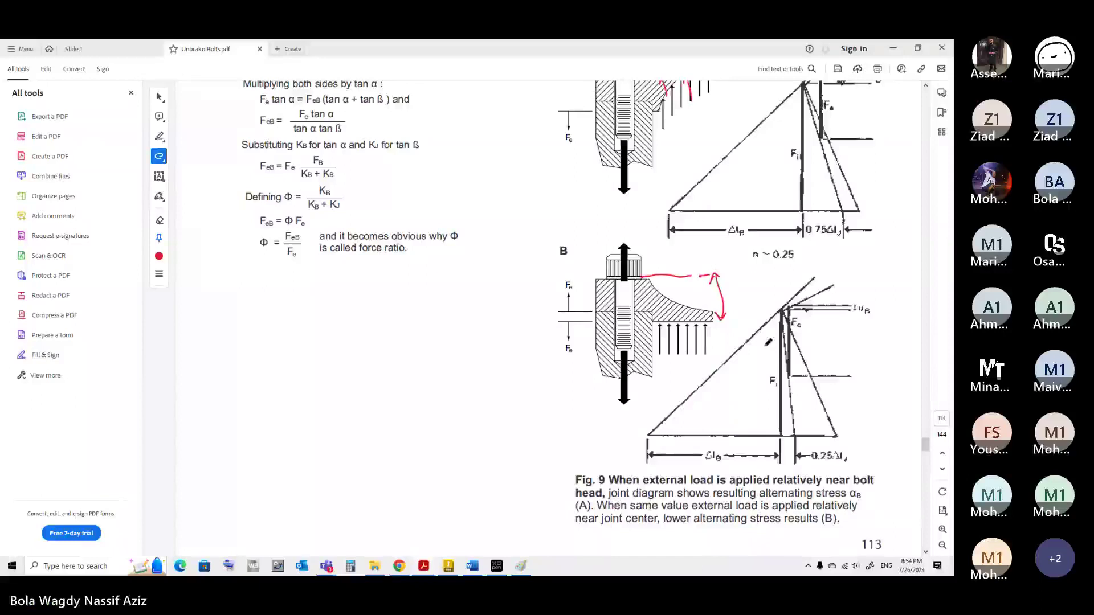
scroll(768, 342, "up", 2)
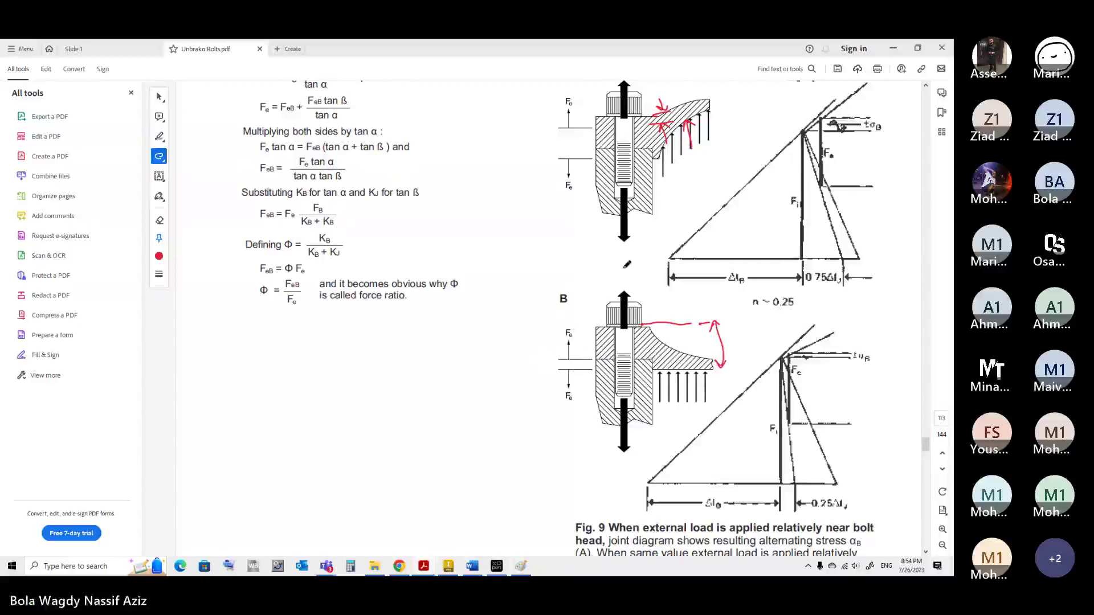
scroll(627, 264, "up", 1)
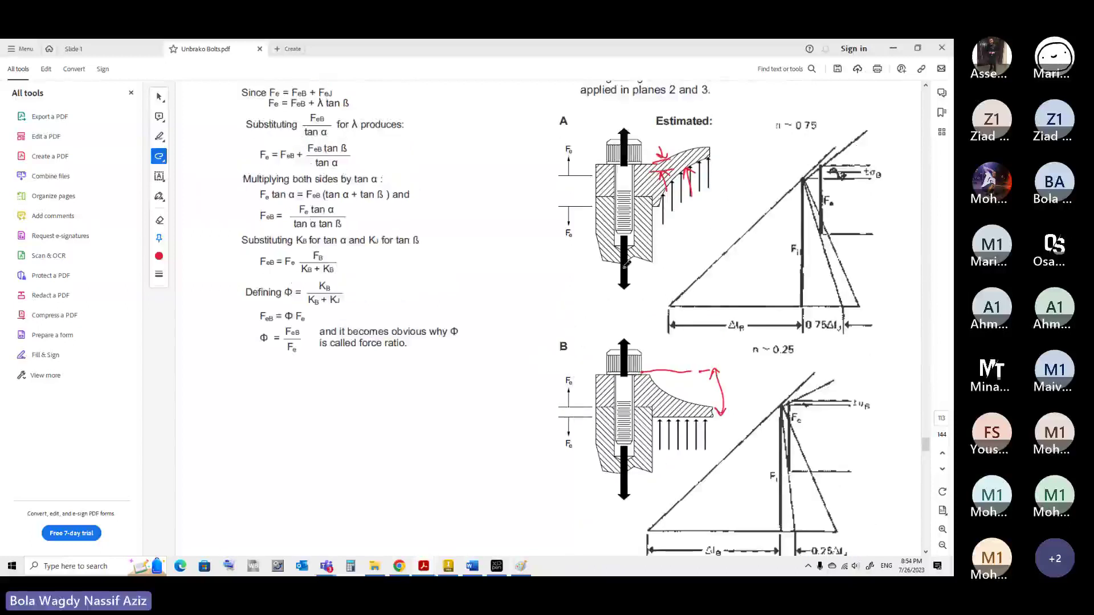
scroll(625, 265, "up", 1)
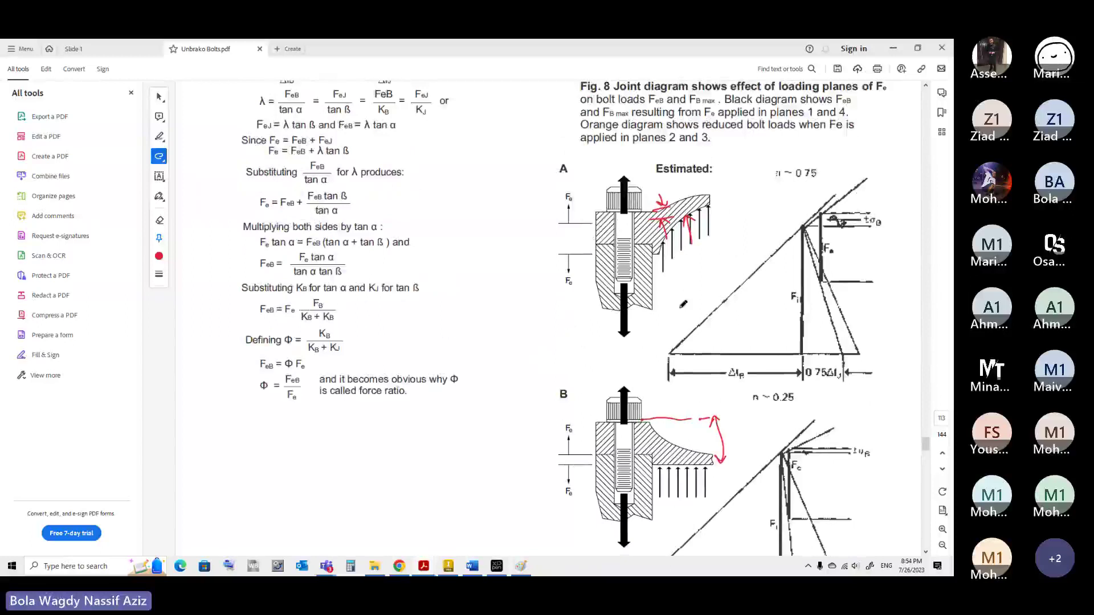
scroll(683, 304, "down", 2)
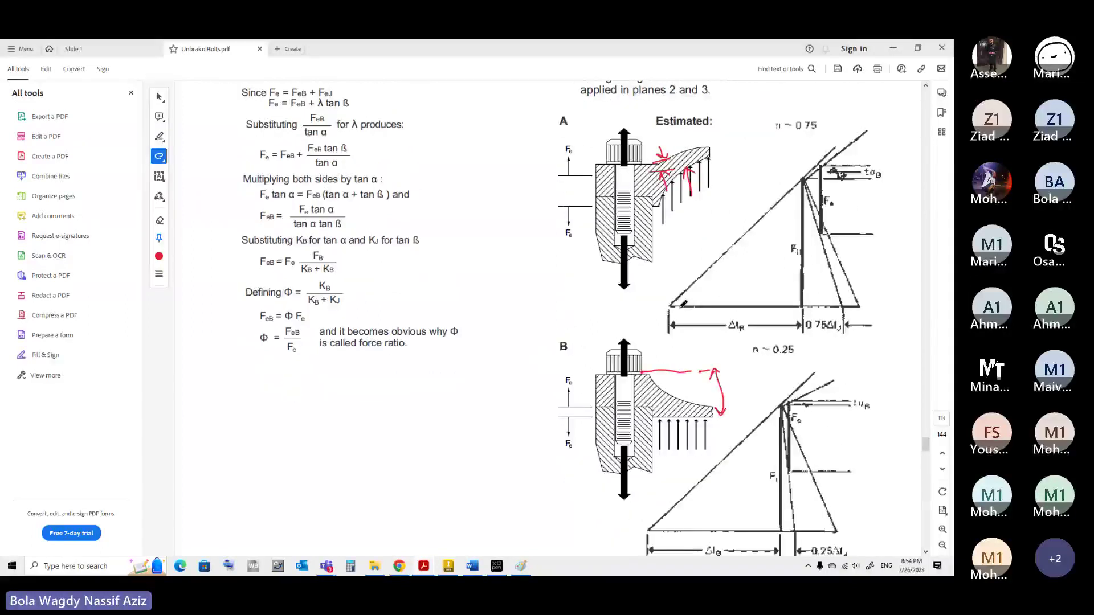
scroll(684, 303, "down", 2)
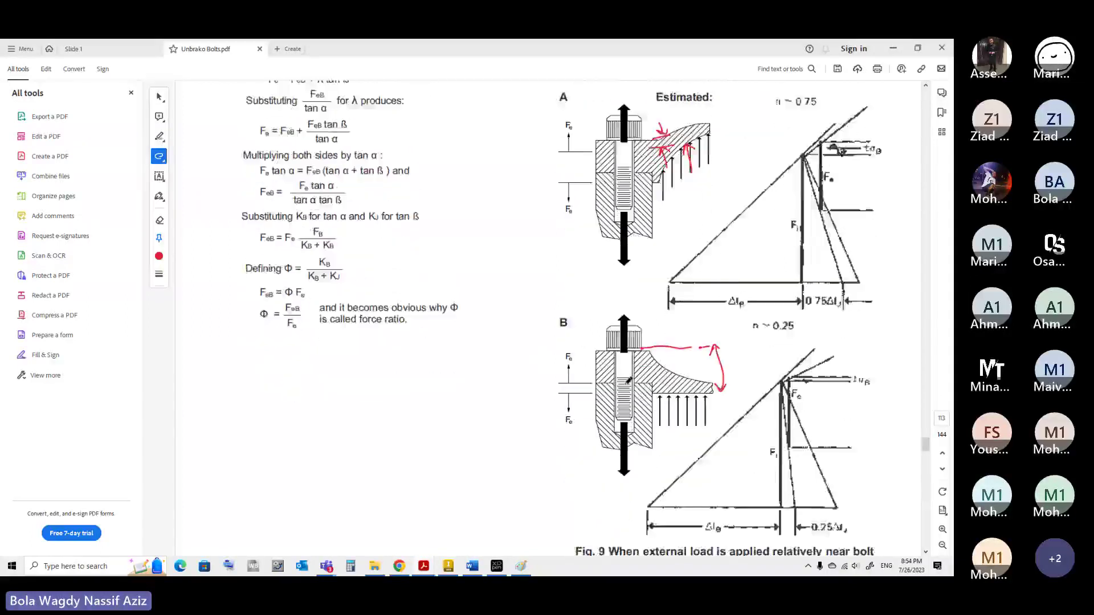
scroll(542, 473, "down", 2)
Switch back to Inventor and run the strength calculation of the bolted connection with the Force Input Factor of 1
mouse_move(450, 567)
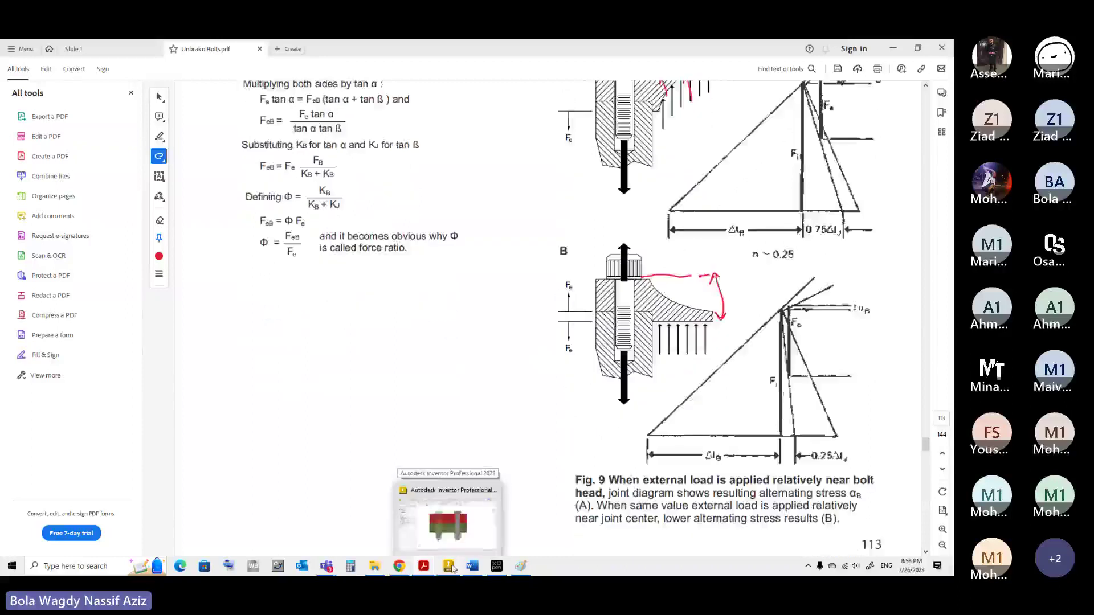
left_click(453, 568)
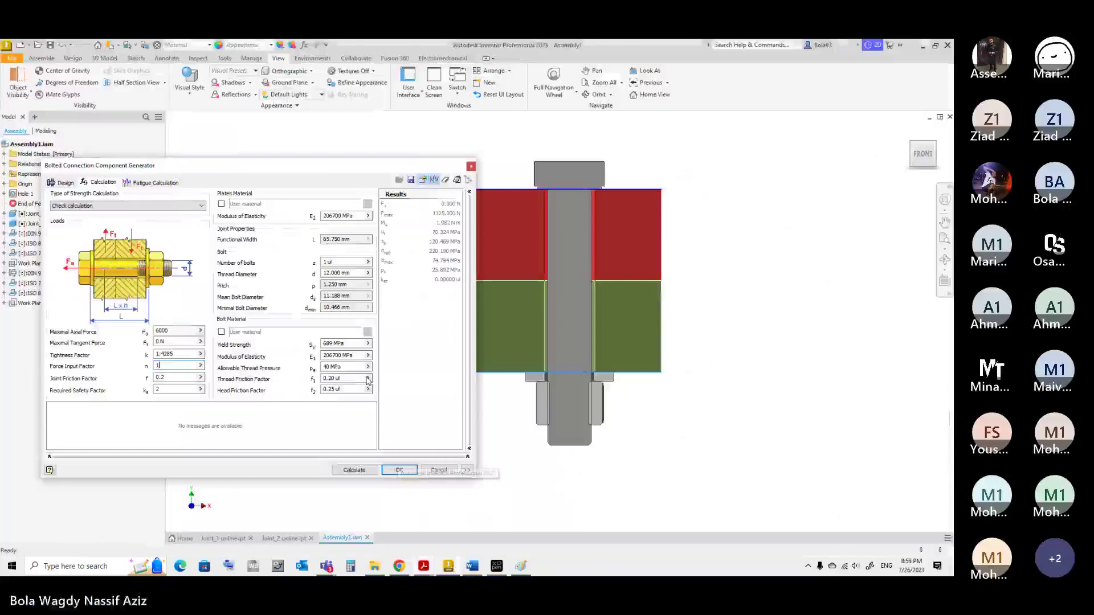
left_click_drag(263, 166, 274, 162)
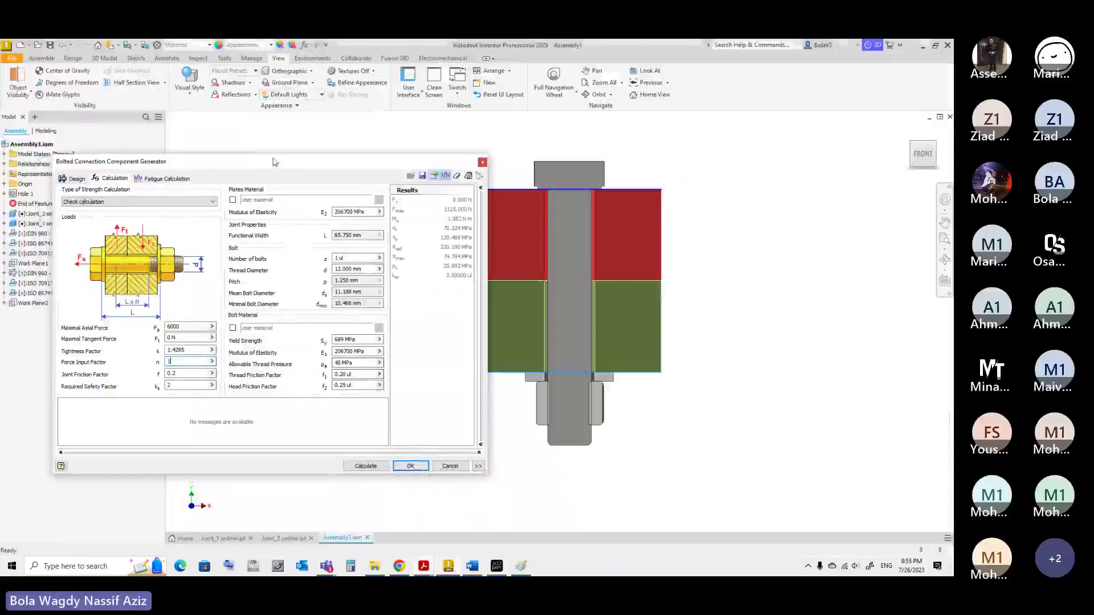
left_click(175, 361)
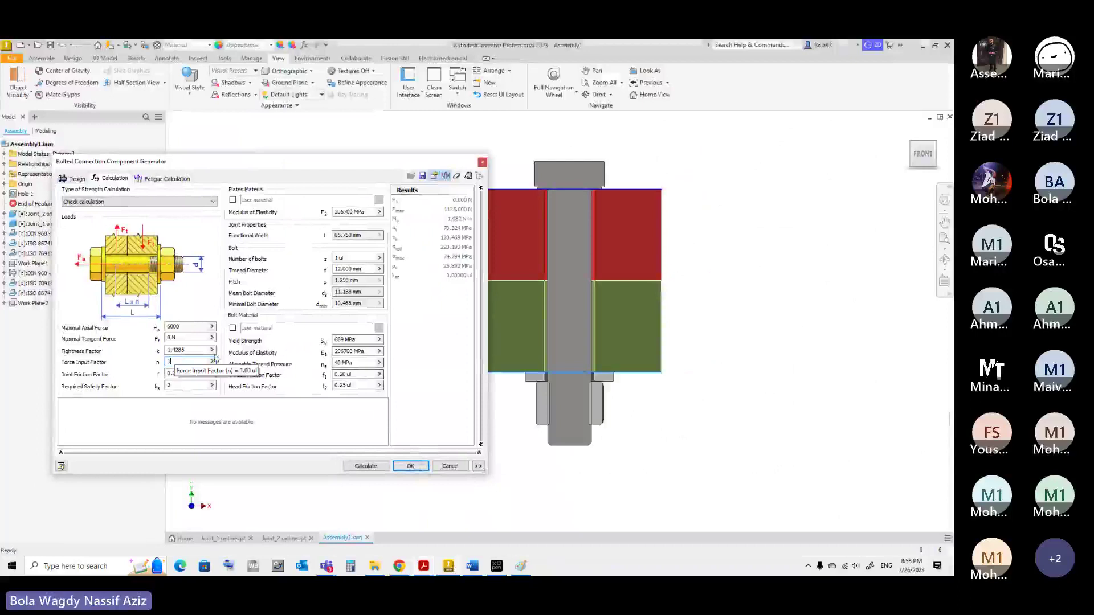
left_click(373, 467)
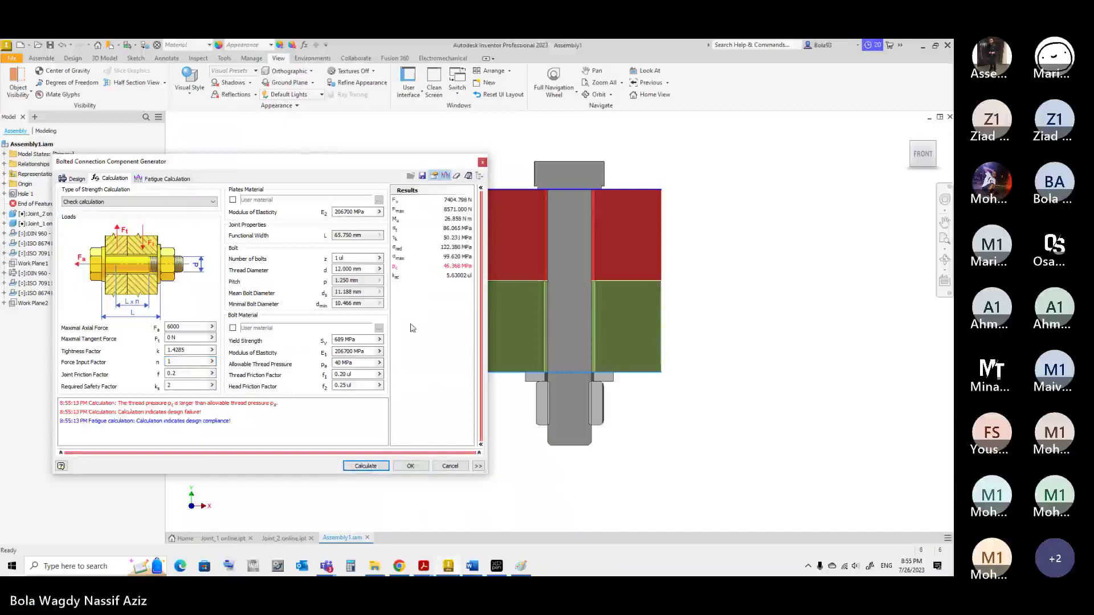
Set the bolt's Allowable Thread Pressure to 75 MPa and rerun the strength calculation
left_click(359, 364)
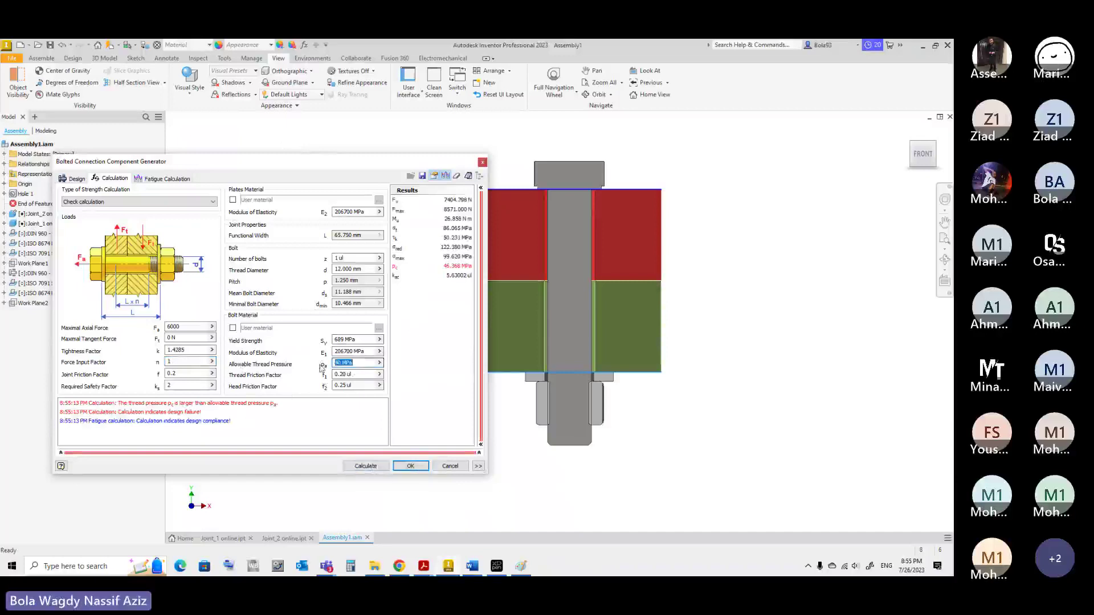
type("75")
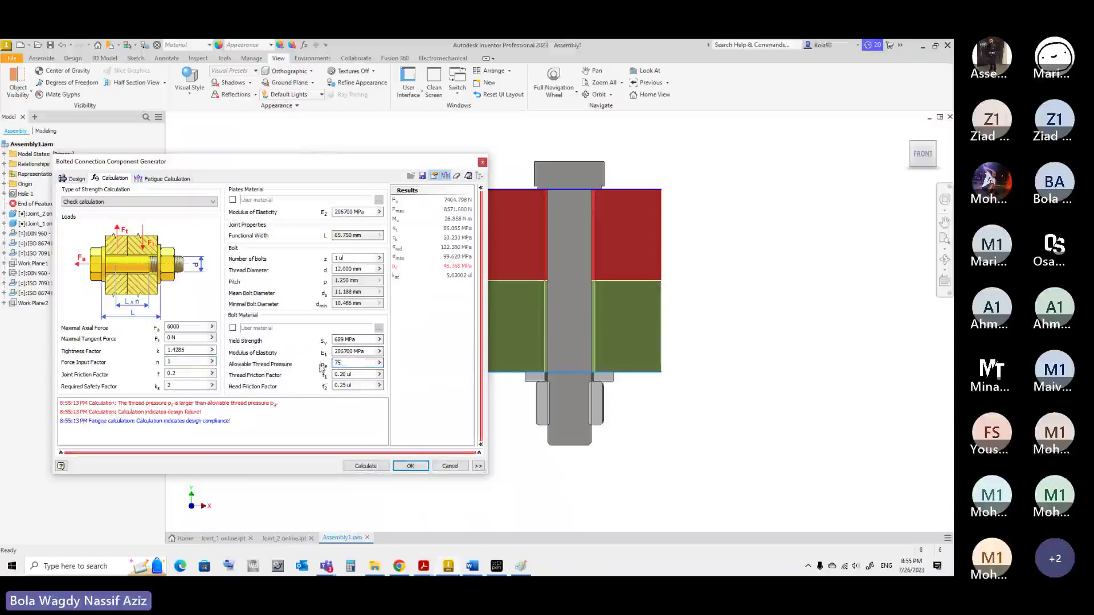
left_click(380, 468)
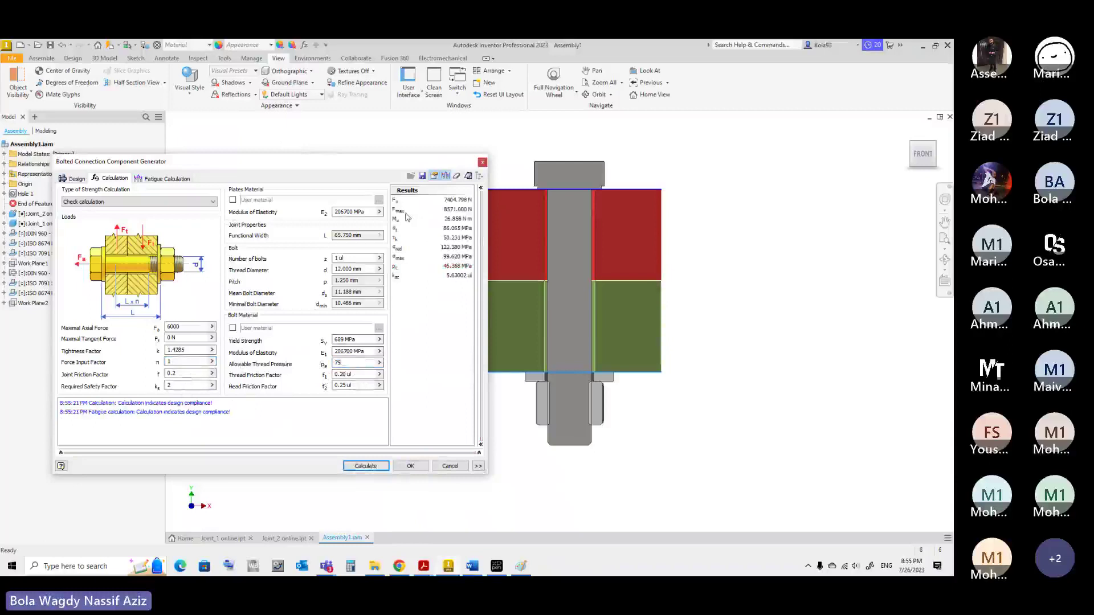
Switch to the Lab 1&2 notes in Word and draw an arrow pointing at the boxed Fmax = 8,571 N result
mouse_move(404, 214)
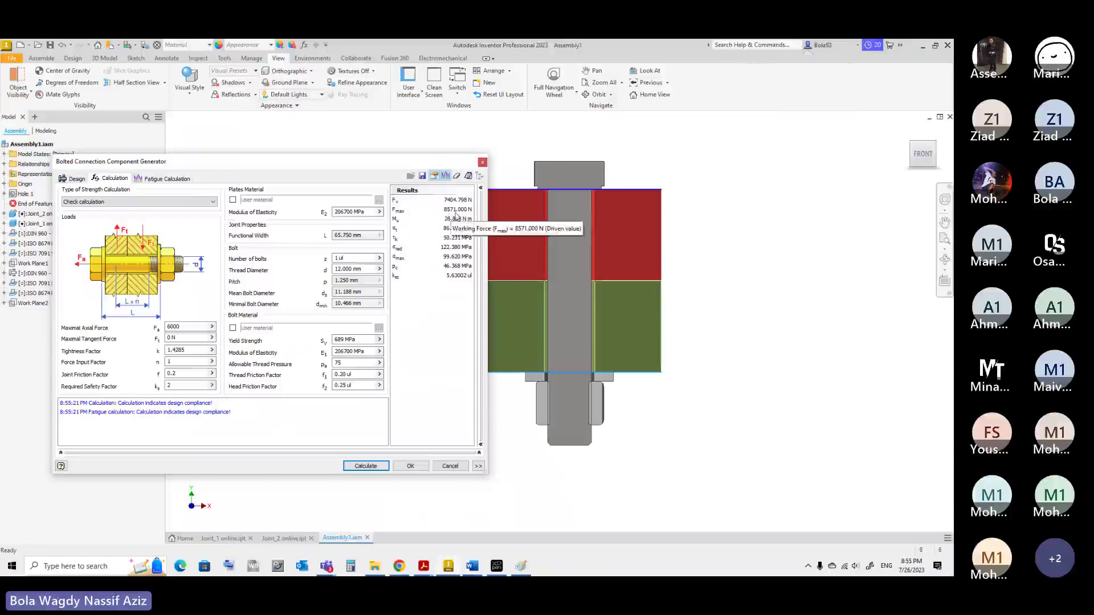
left_click(469, 564)
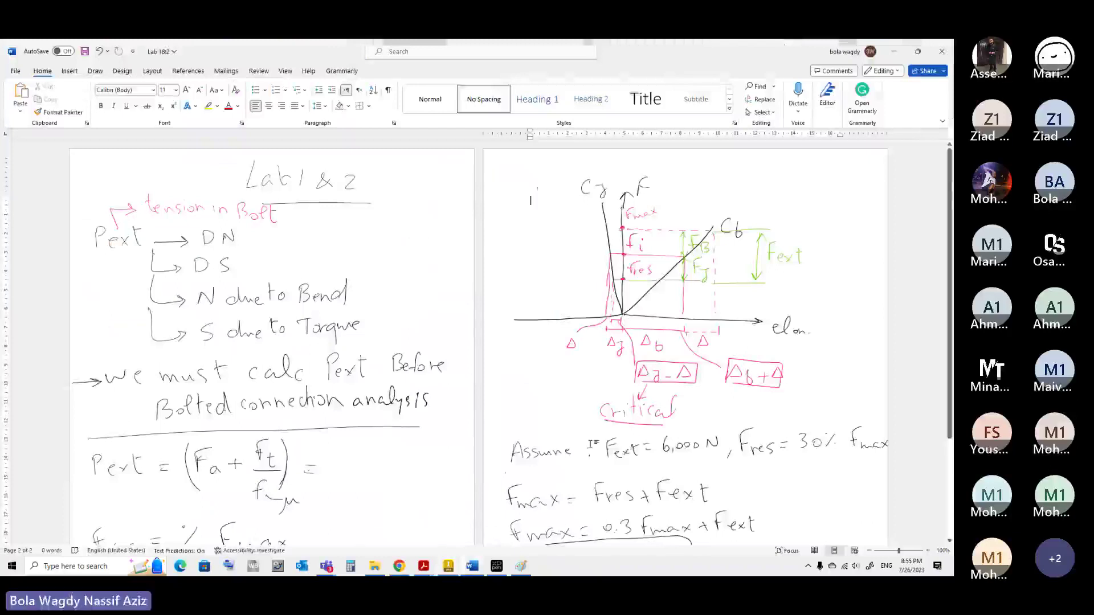
scroll(593, 444, "down", 2)
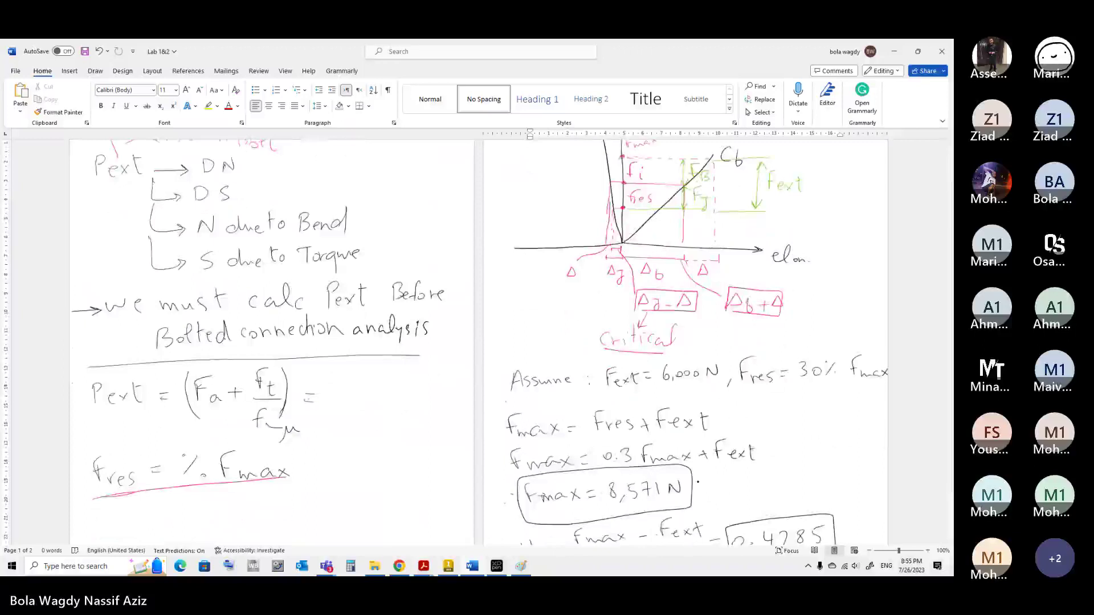
left_click_drag(695, 487, 727, 487)
left_click_drag(713, 481, 711, 493)
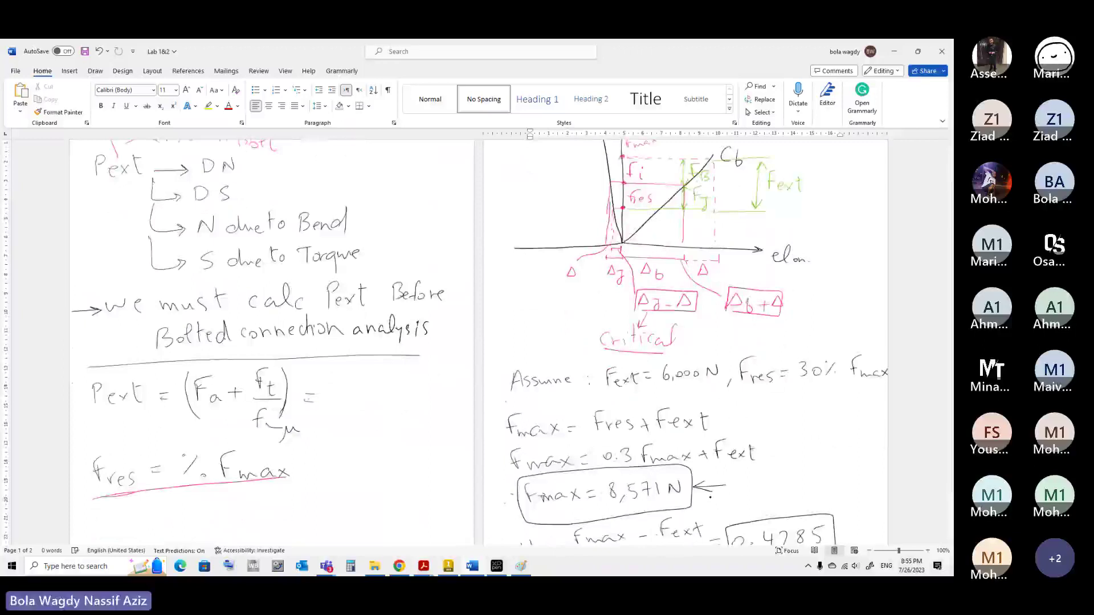
Switch back to Inventor and set the Force Input Factor to 0.5 in the bolted connection's loads
left_click(449, 566)
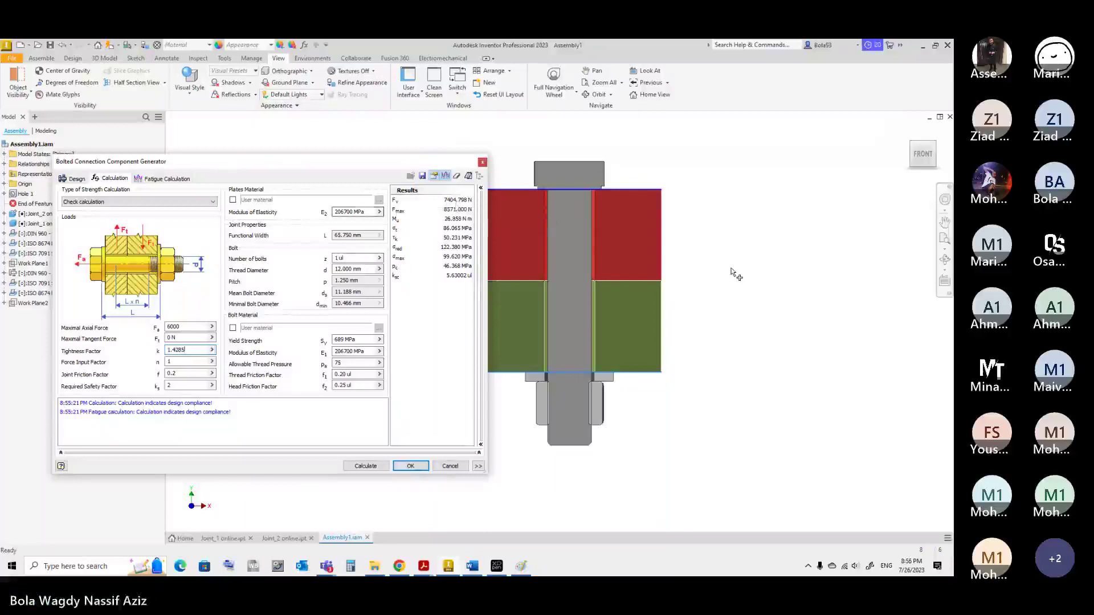
scroll(778, 312, "down", 3)
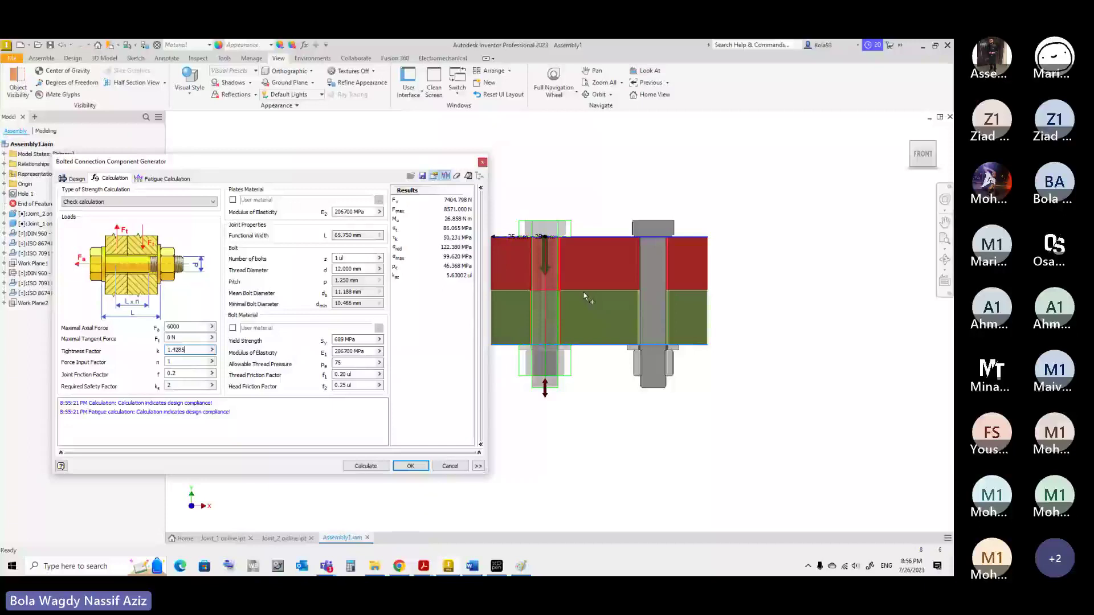
scroll(584, 296, "up", 3)
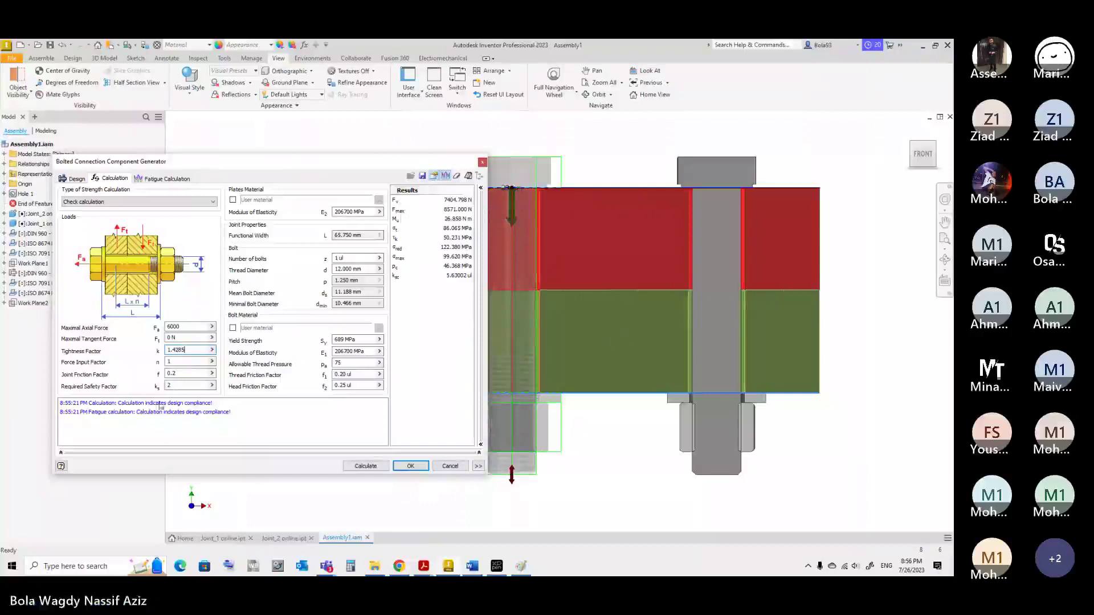
left_click(169, 361)
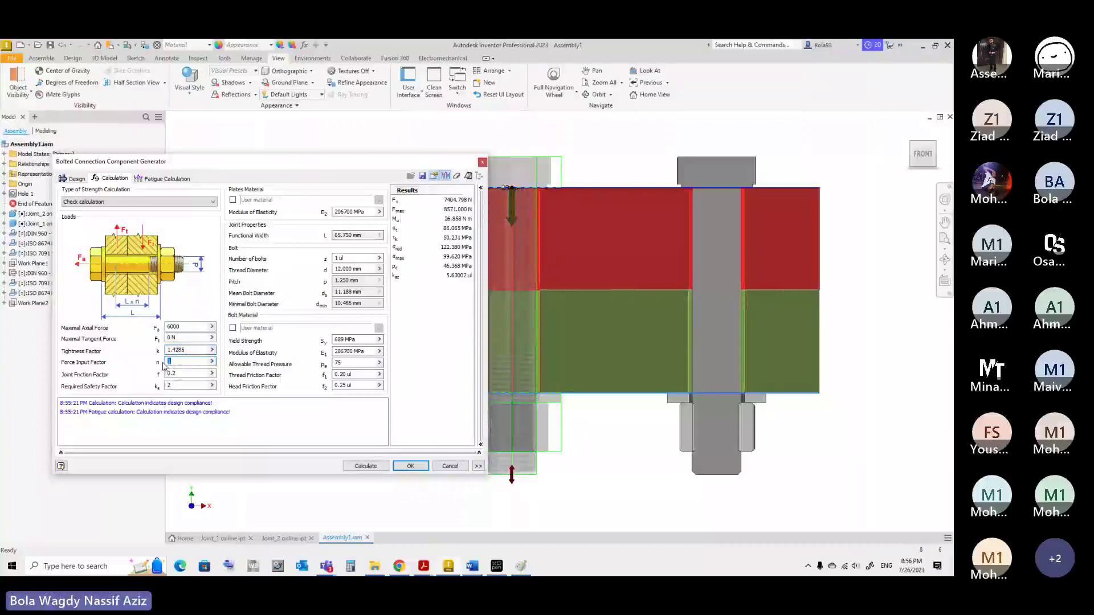
type("0.")
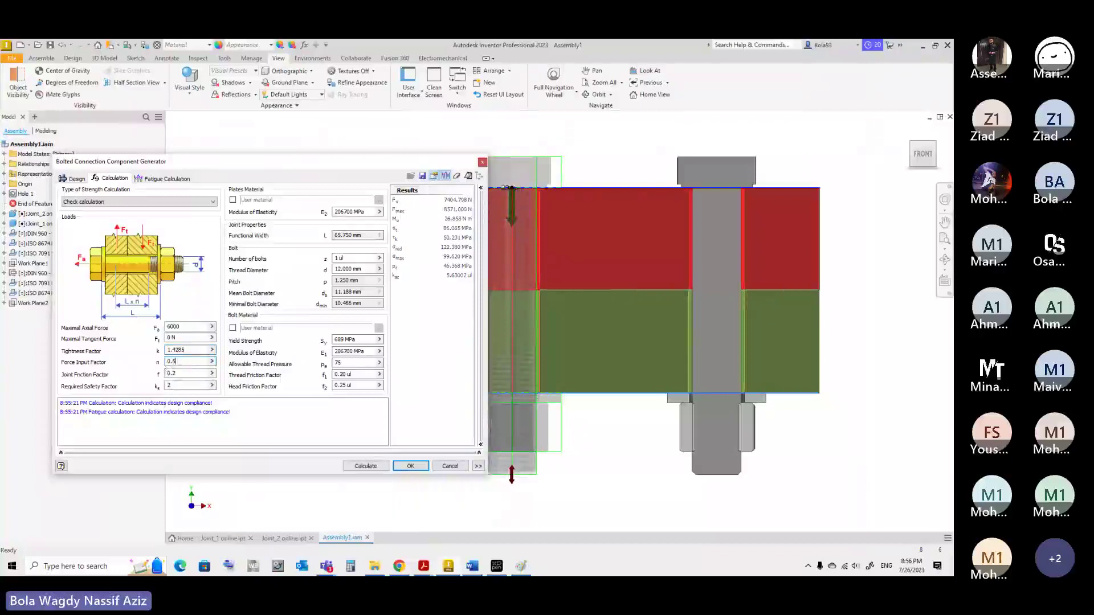
type("5")
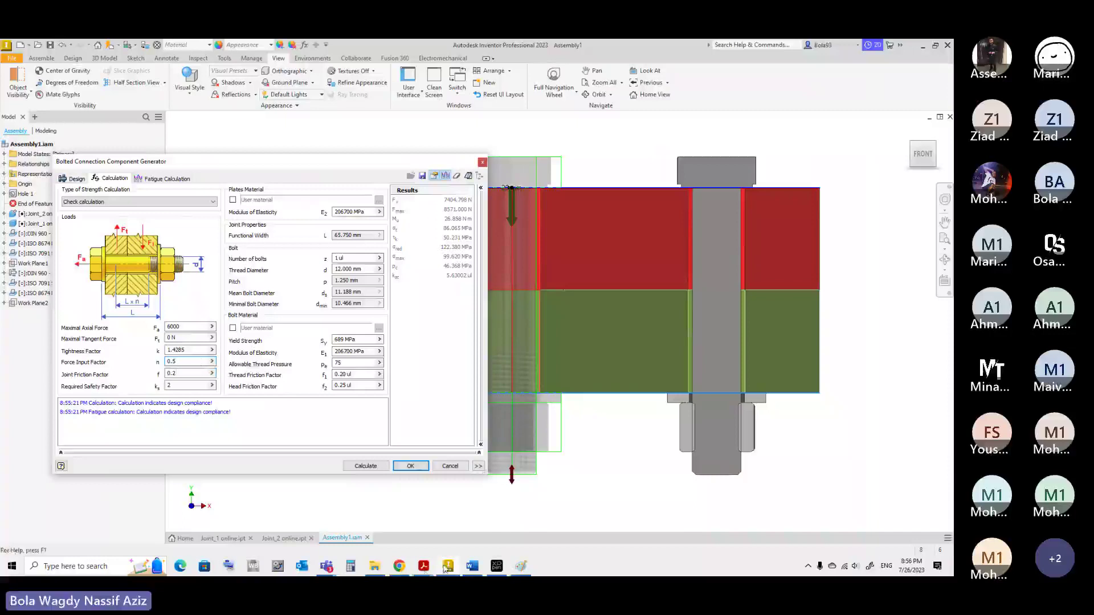
Switch to Unbrako Bolts.pdf and examine the n = 0.5 case in the Joint Diagrams after page 113
left_click(423, 566)
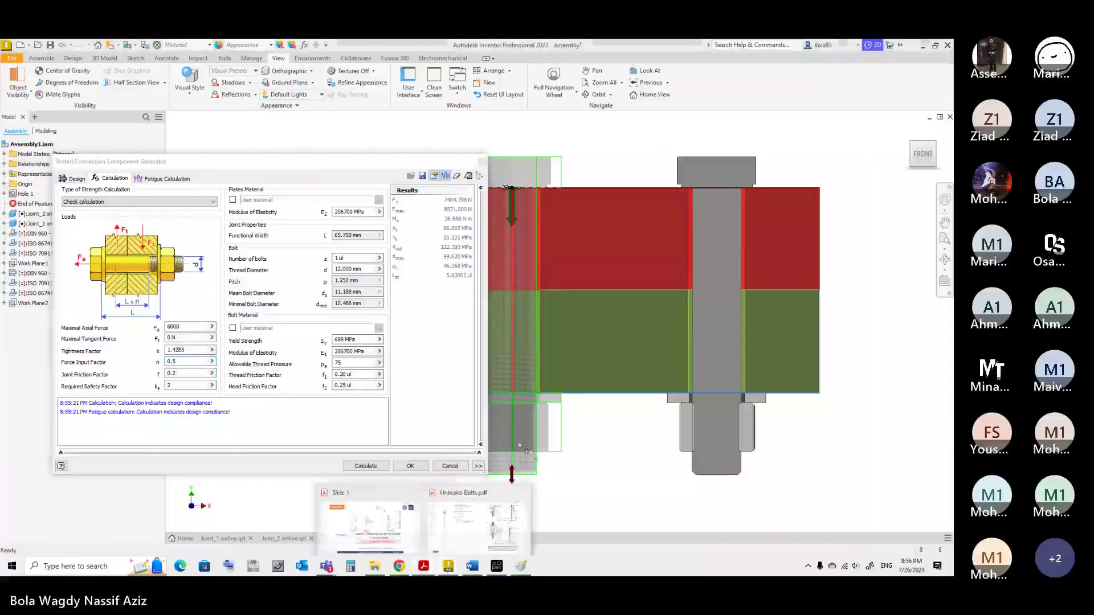
left_click(477, 524)
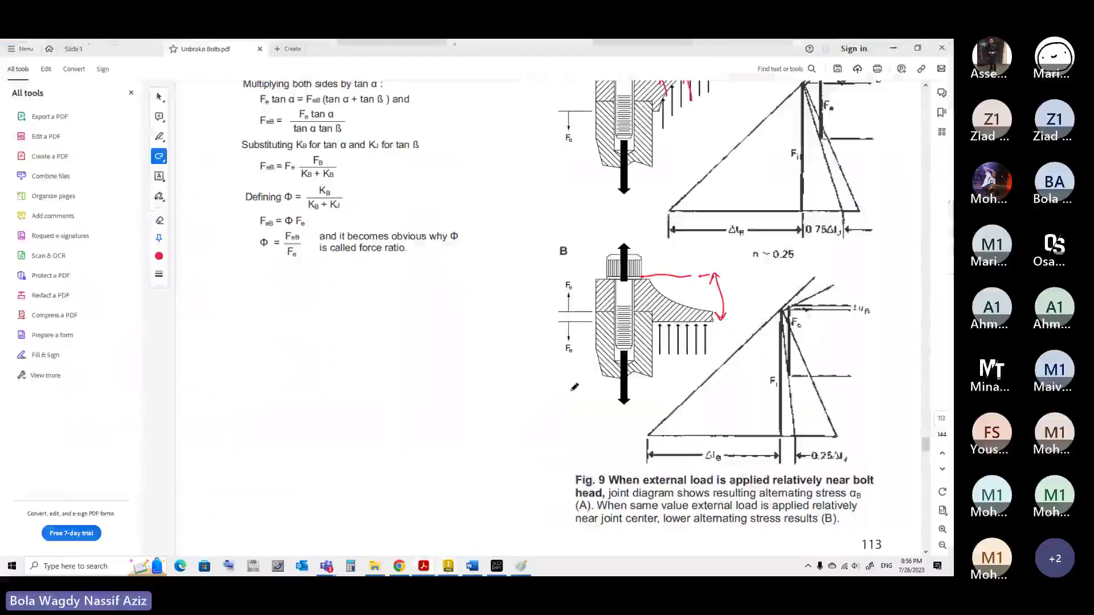
scroll(574, 387, "down", 8)
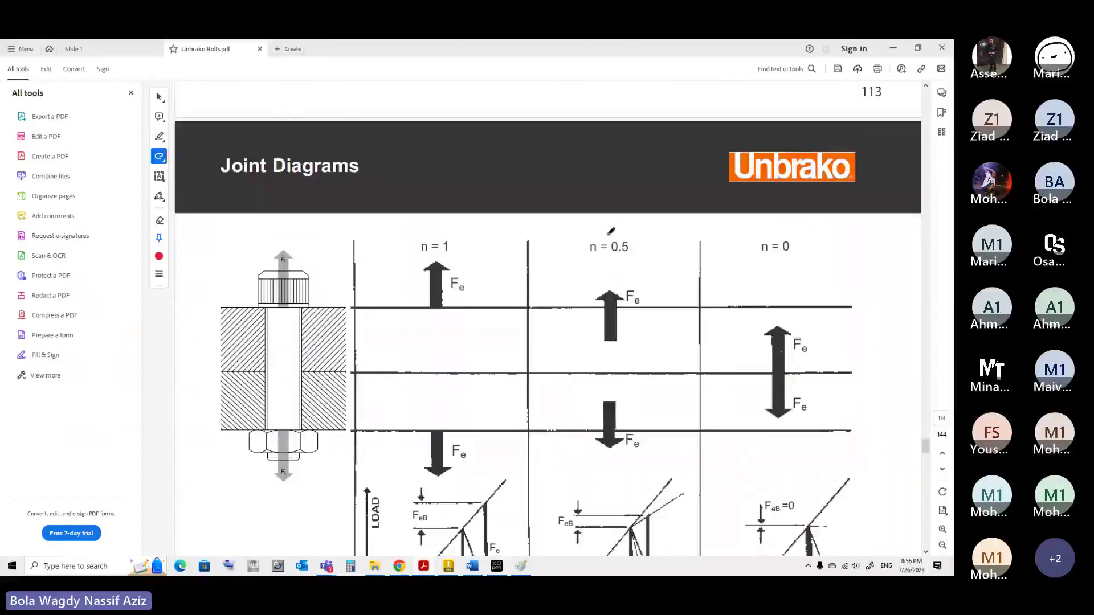
scroll(611, 231, "down", 2)
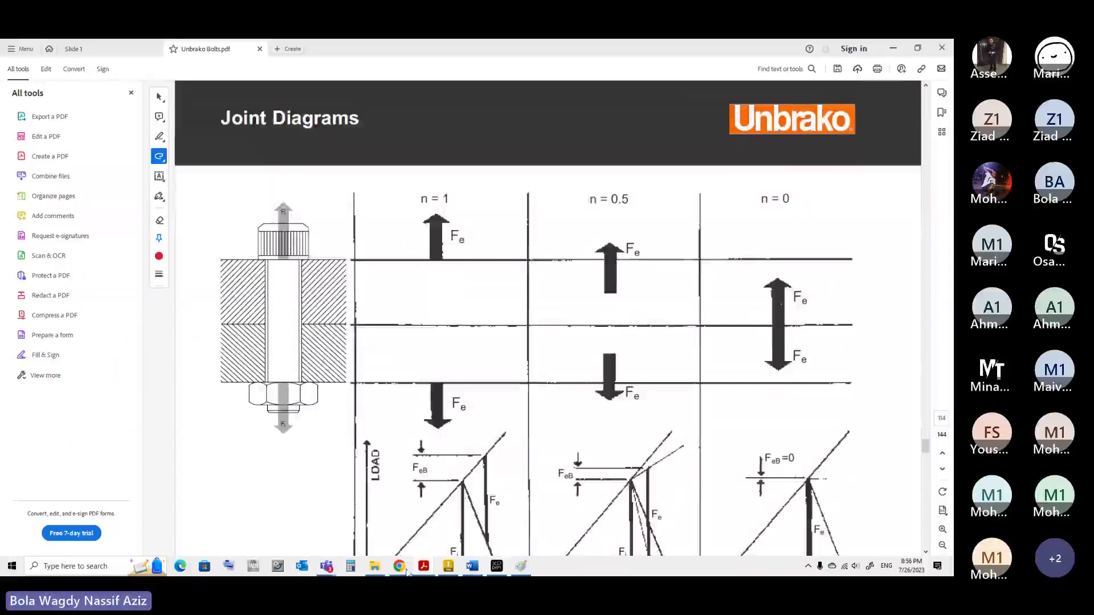
Switch back to Inventor, run the strength calculation with the factor of 0.5, and set the Force Input Factor to 0
mouse_move(448, 571)
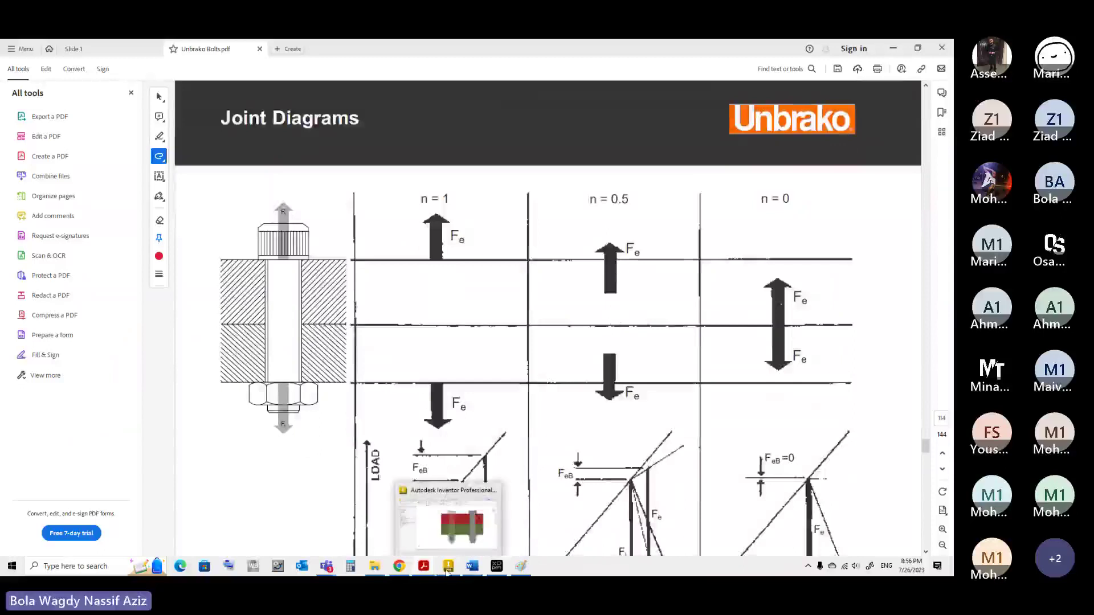
left_click(448, 570)
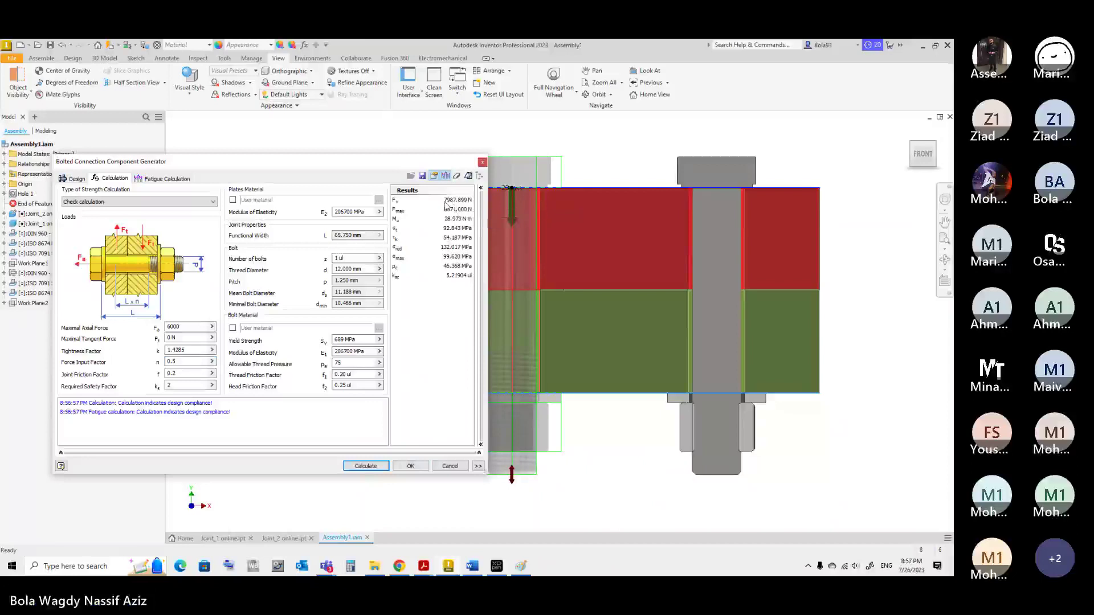
double_click(188, 360)
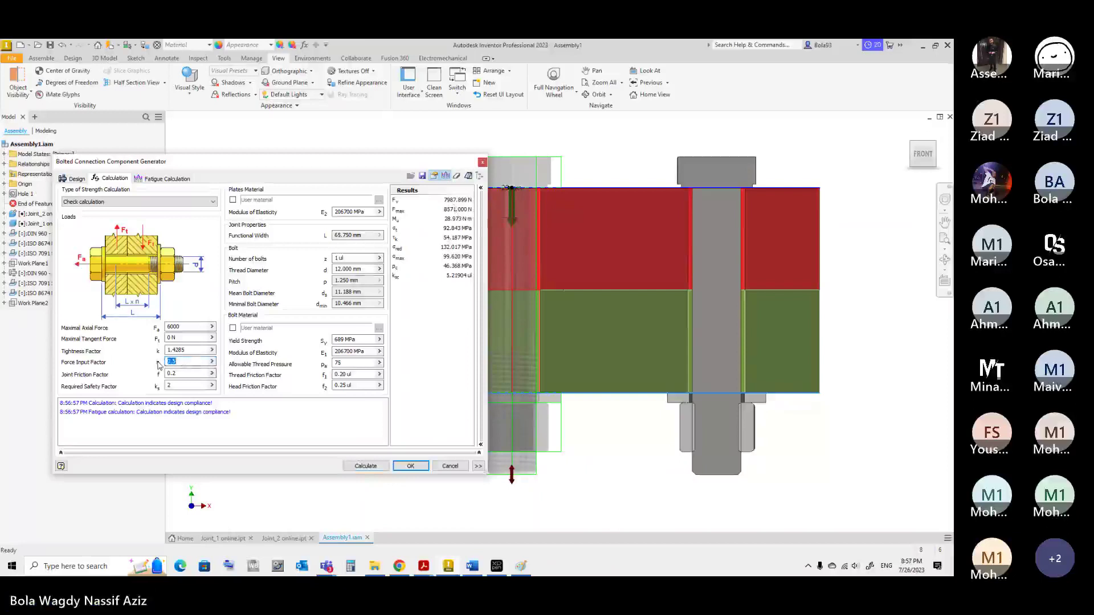
type("0")
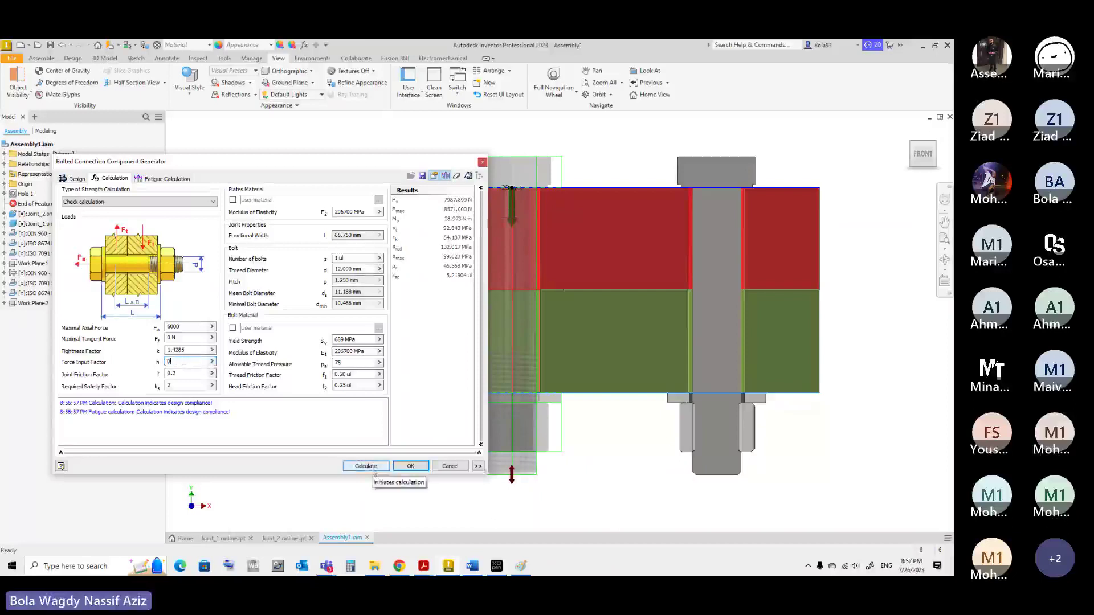
Switch to Unbrako Bolts.pdf and examine the n = 0 loading case and its force diagram in Fig. 10
left_click(420, 570)
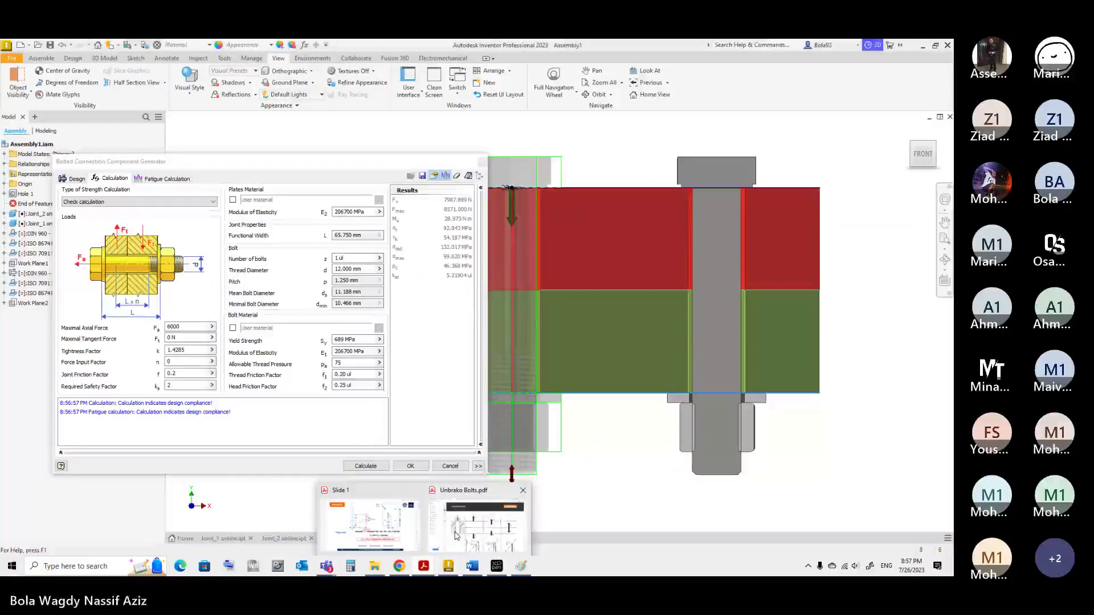
mouse_move(456, 536)
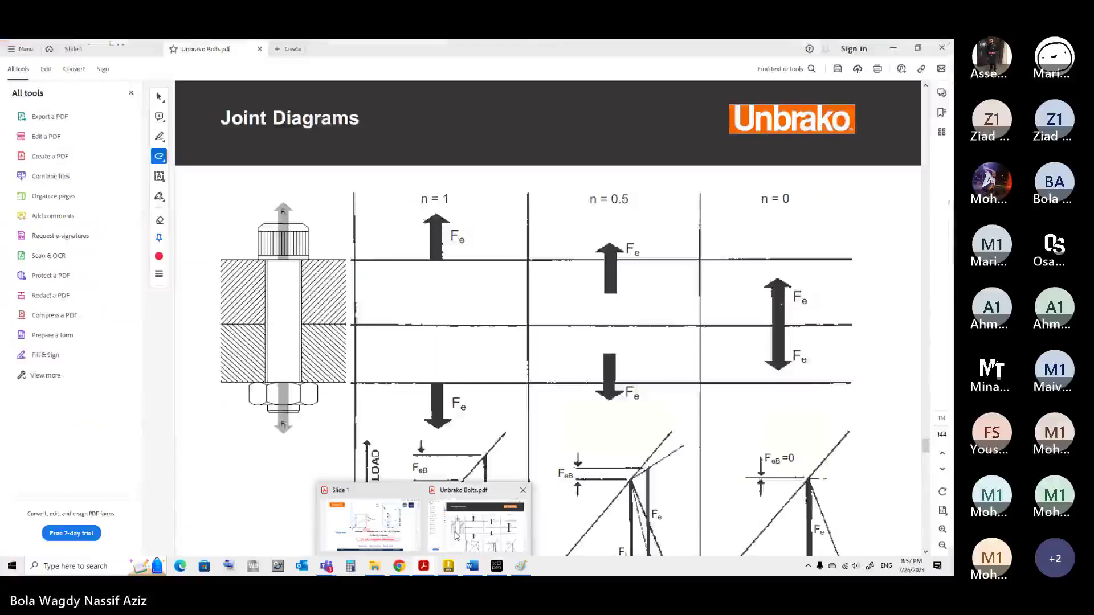
left_click(456, 536)
scroll(798, 323, "down", 3)
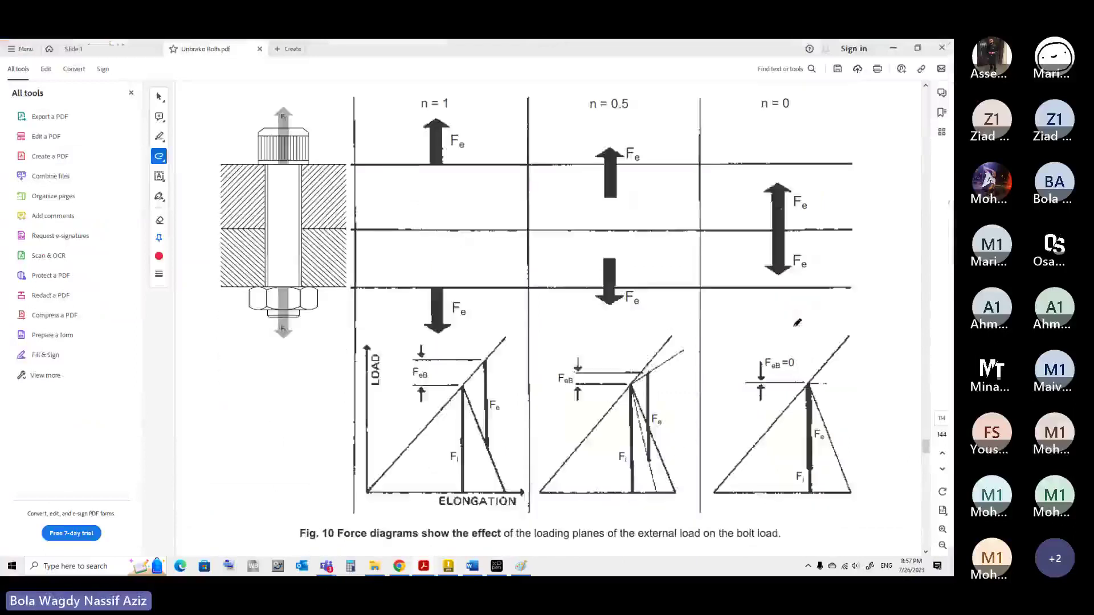
scroll(797, 323, "up", 2)
scroll(797, 323, "up", 1)
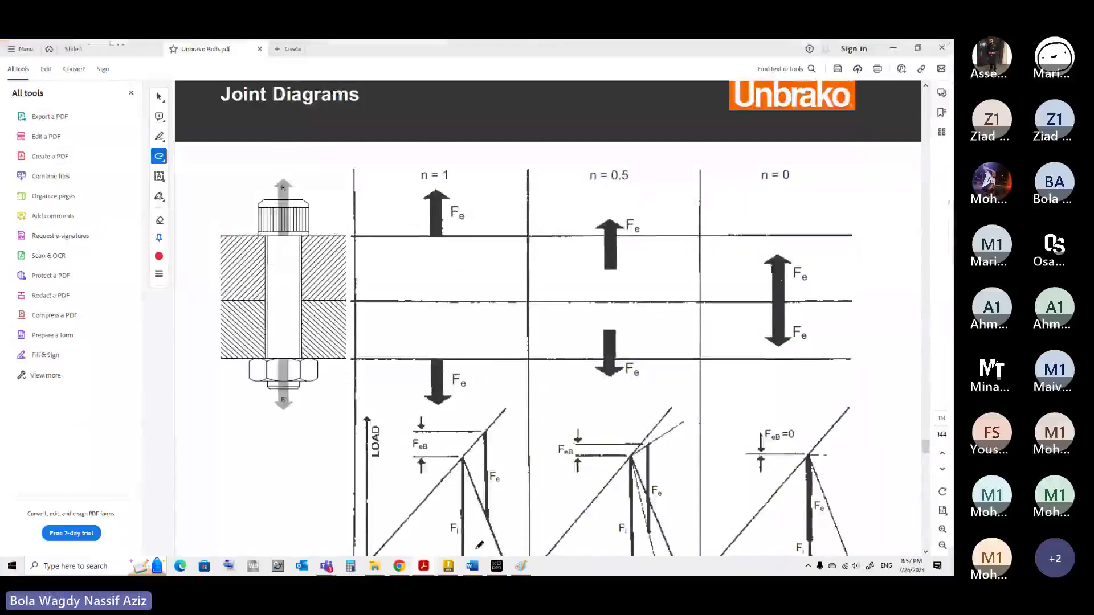
Switch back to Inventor, run the strength calculation with the Force Input Factor of 0, and rerun it with the factor set to 1
mouse_move(454, 567)
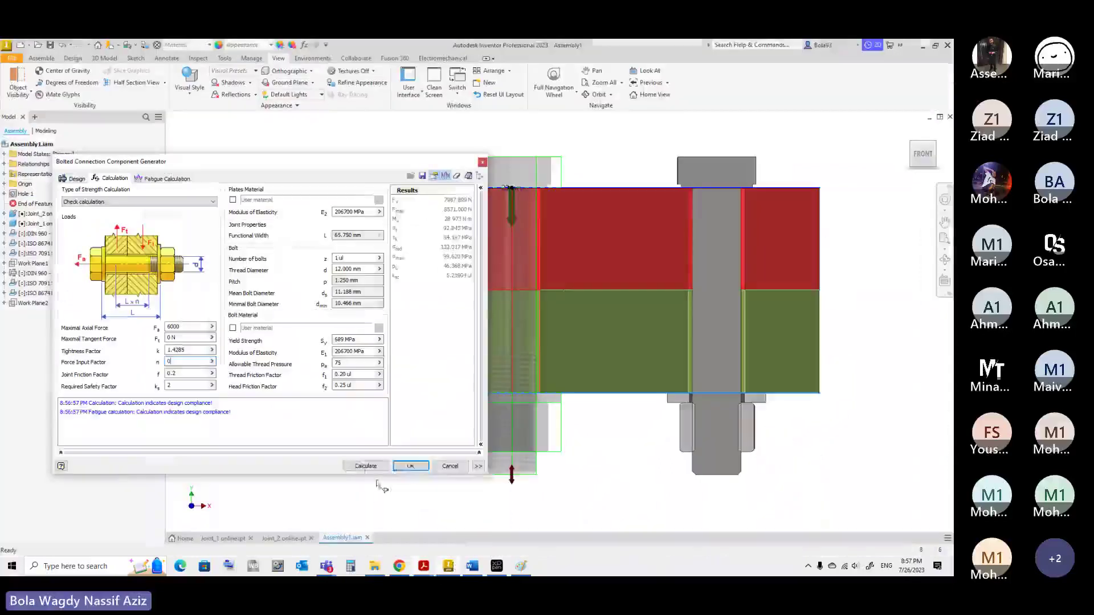
left_click(450, 566)
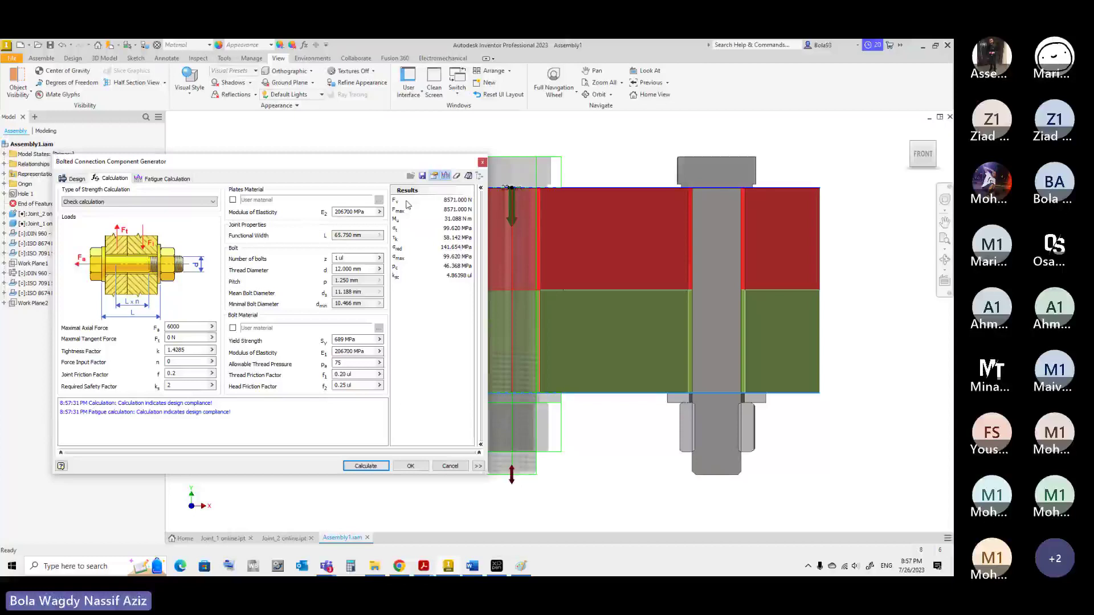
double_click(168, 362)
type("1")
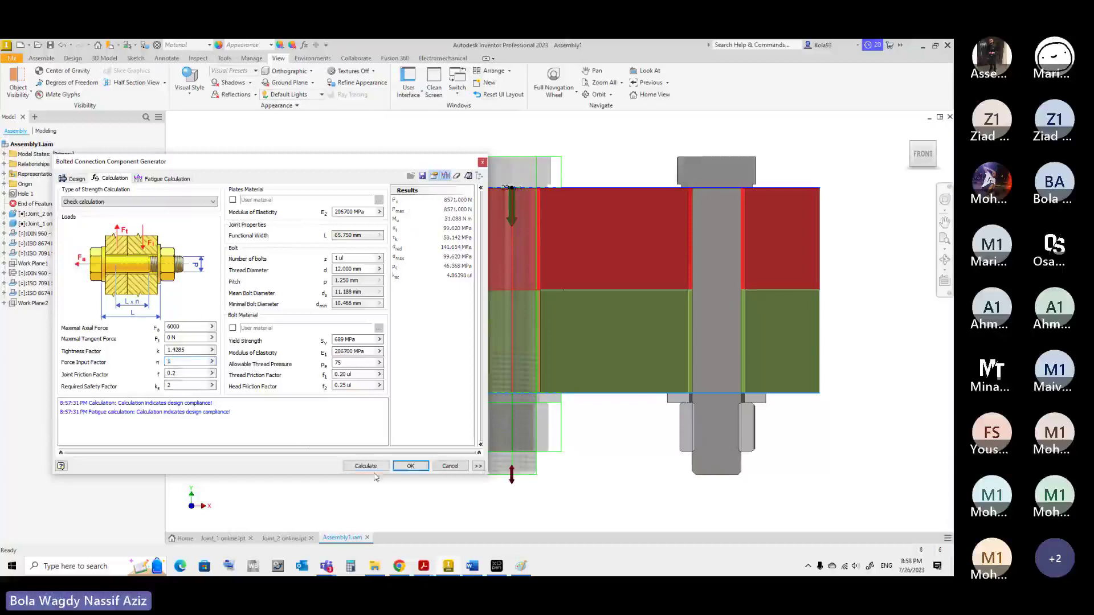
left_click(377, 467)
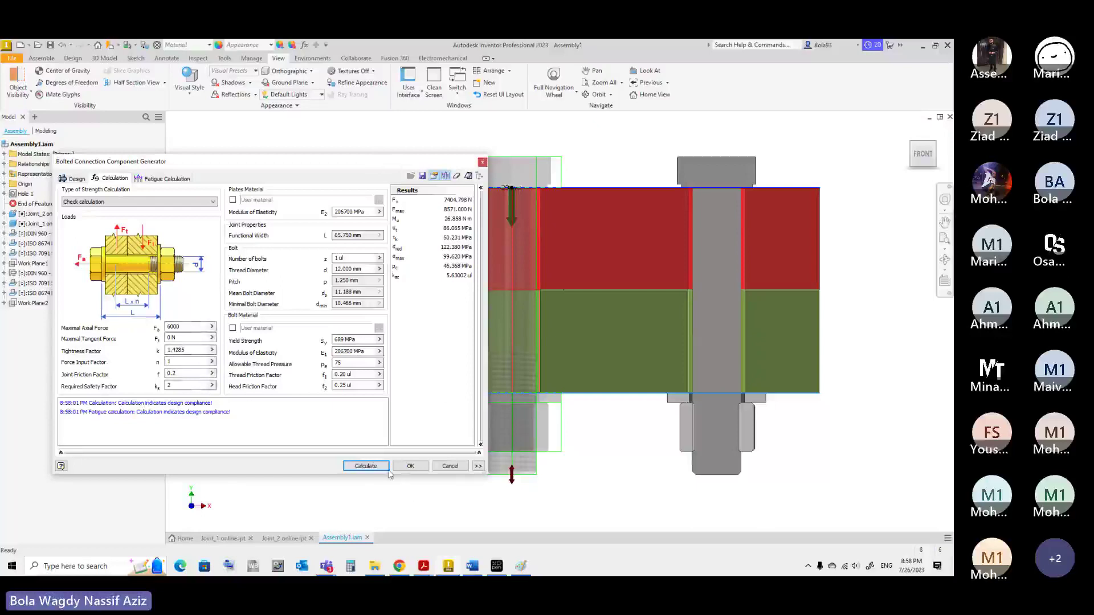
left_click(365, 466)
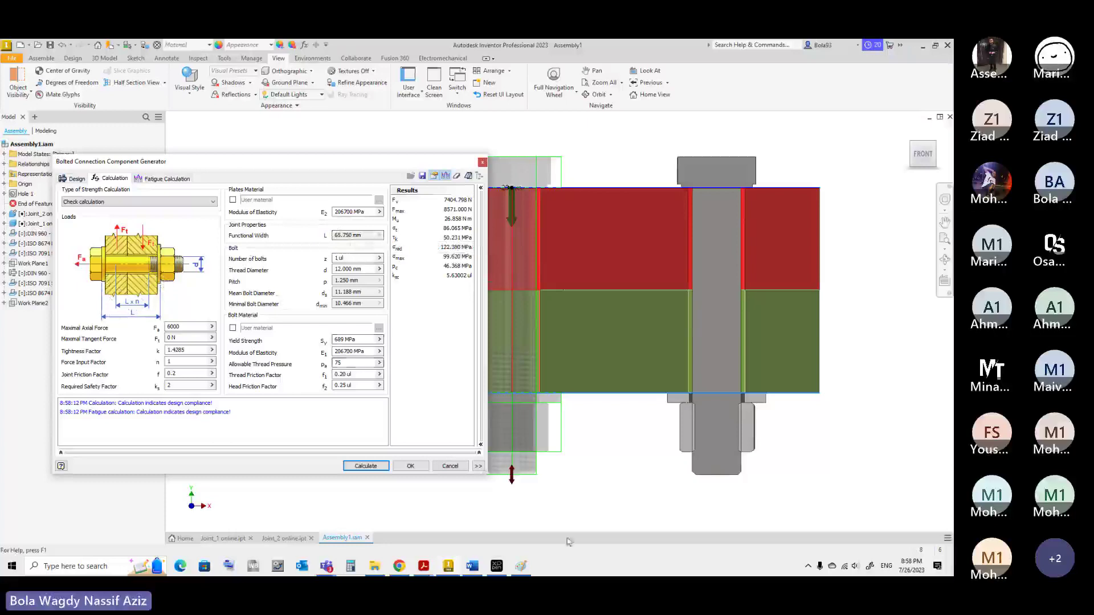
Switch to the Inventor 2023 help in Chrome and examine the prestress force formulas under Basic Calculations for Bolted Connections
left_click(401, 566)
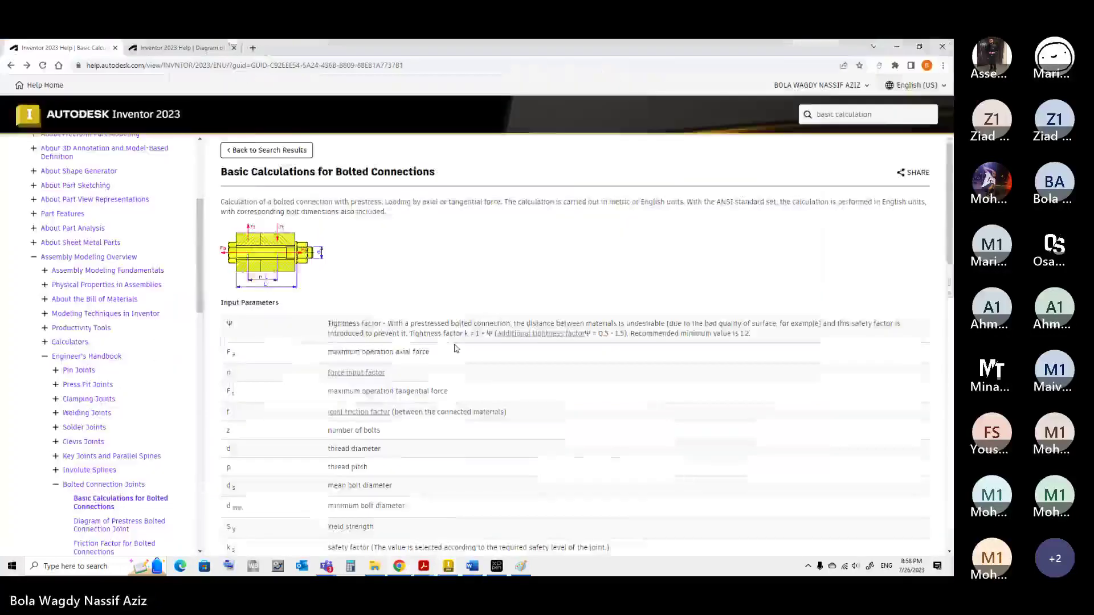
scroll(456, 348, "down", 2)
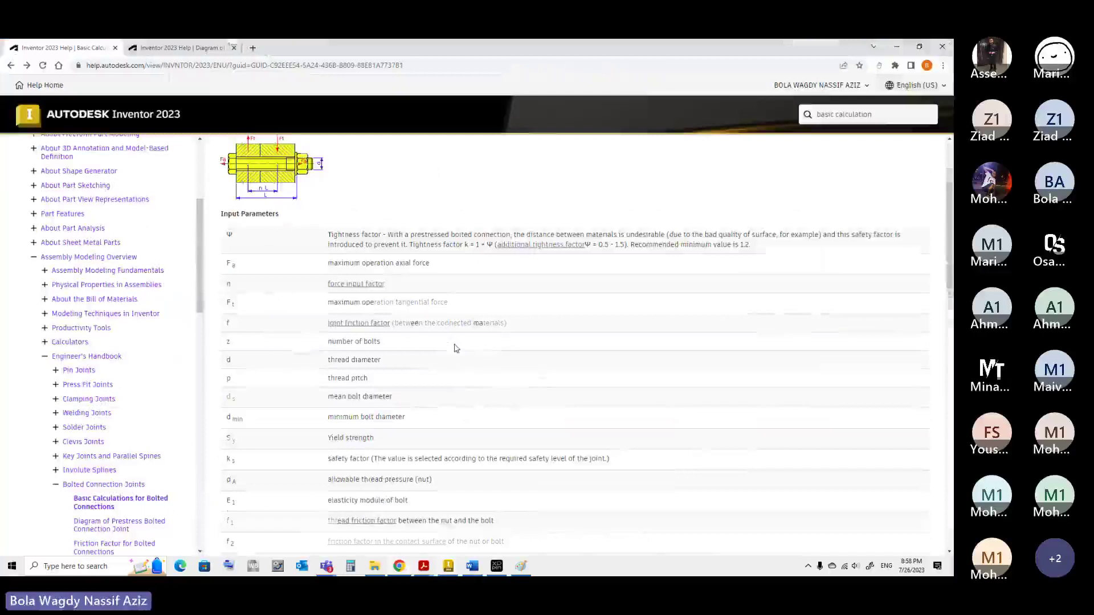
scroll(456, 348, "down", 2)
scroll(455, 348, "down", 1)
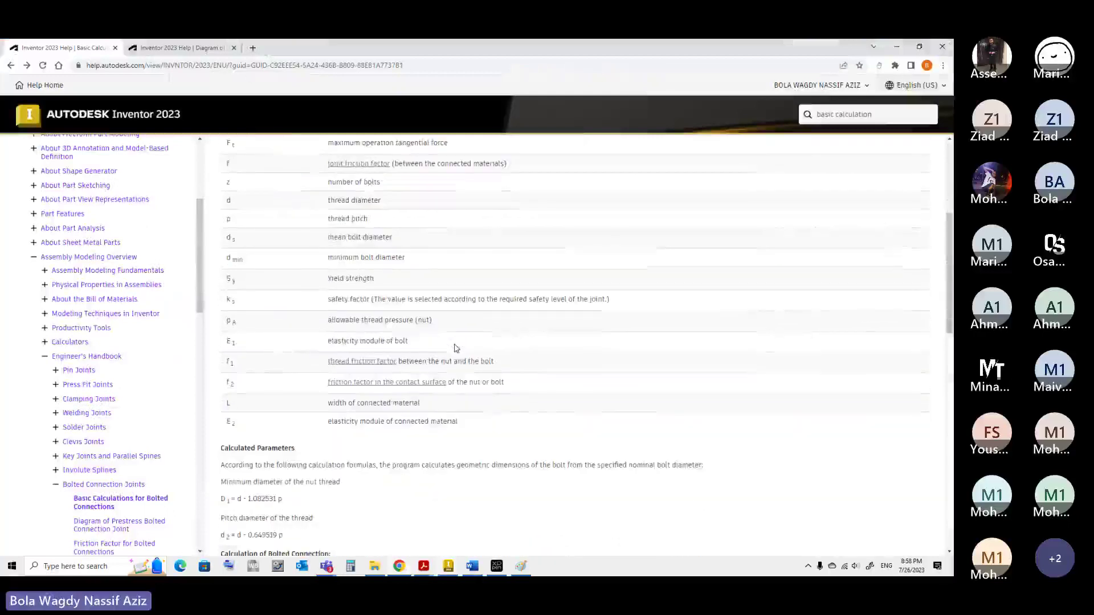
scroll(456, 348, "down", 3)
scroll(455, 344, "down", 4)
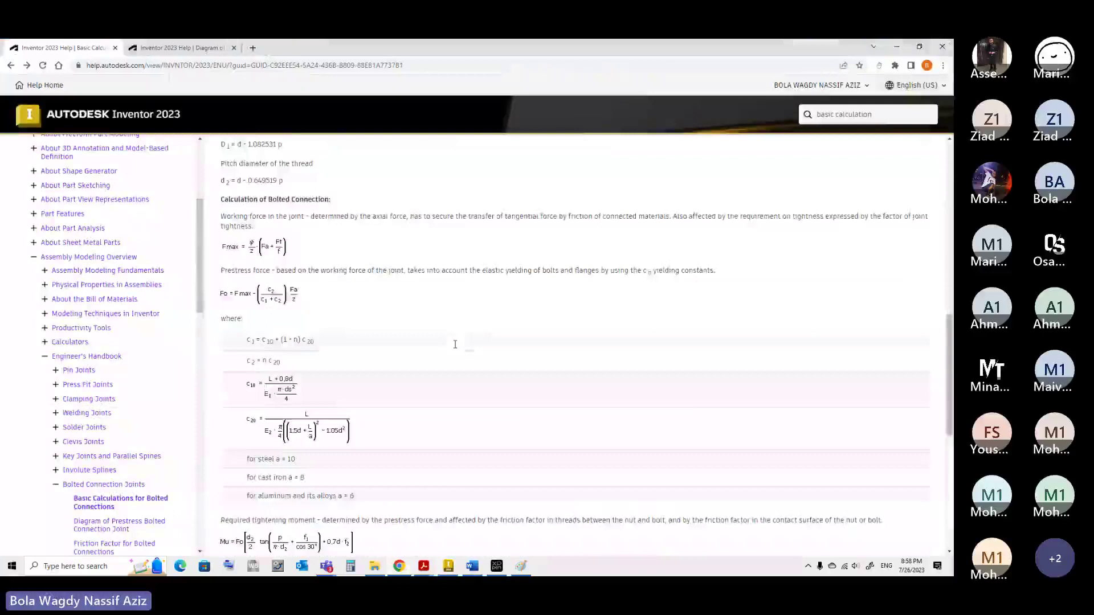
scroll(456, 344, "up", 1)
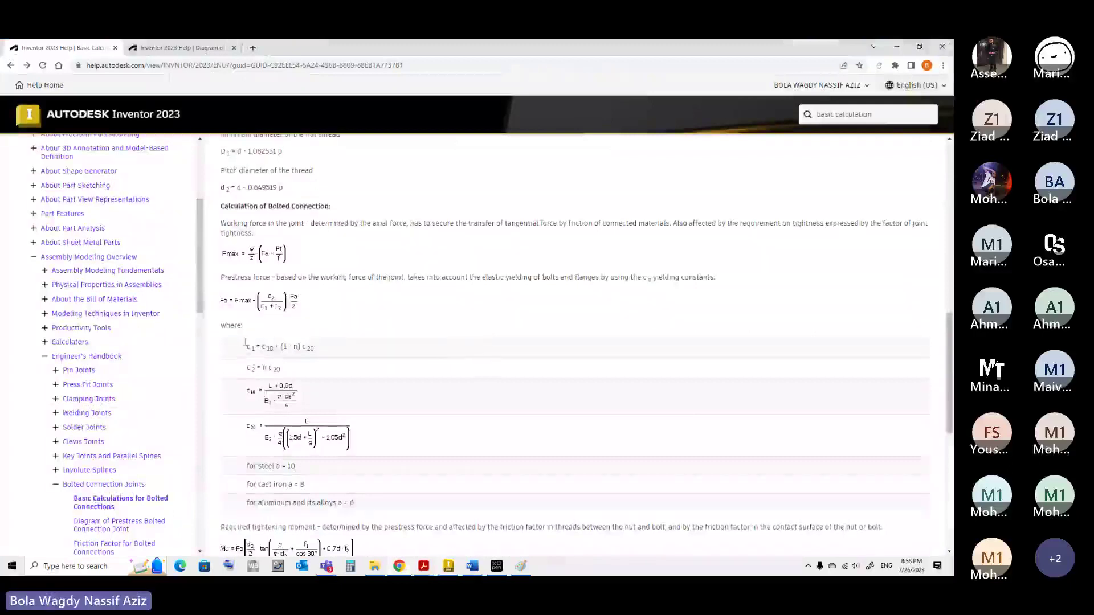
Examine the working force and yielding constant formulas, and the Input Parameters table, in Basic Calculations for Bolted Connections
scroll(263, 364, "down", 1)
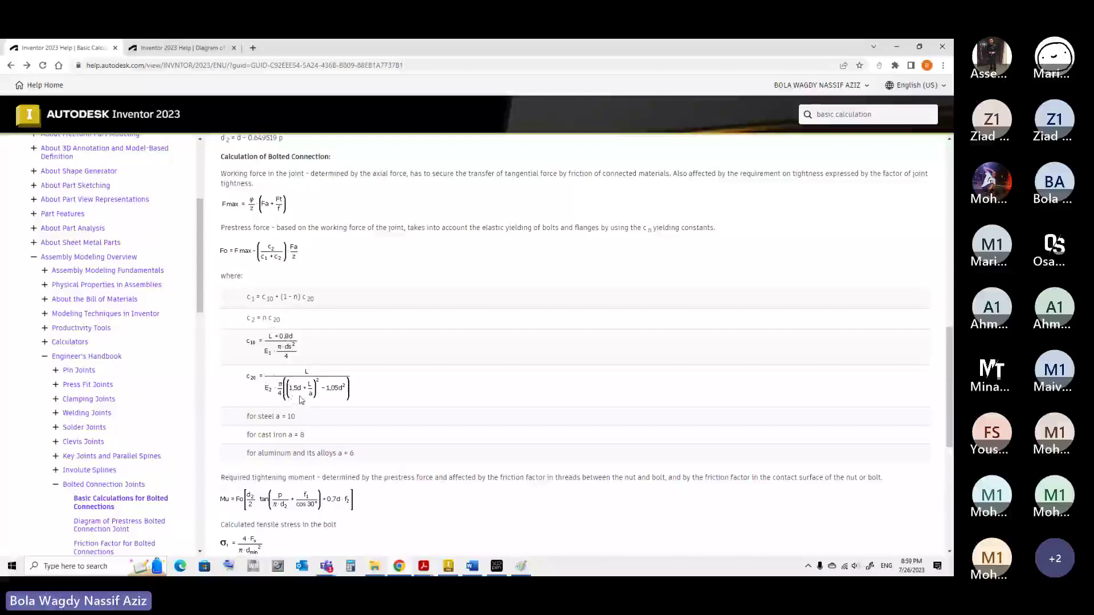
scroll(301, 400, "up", 1)
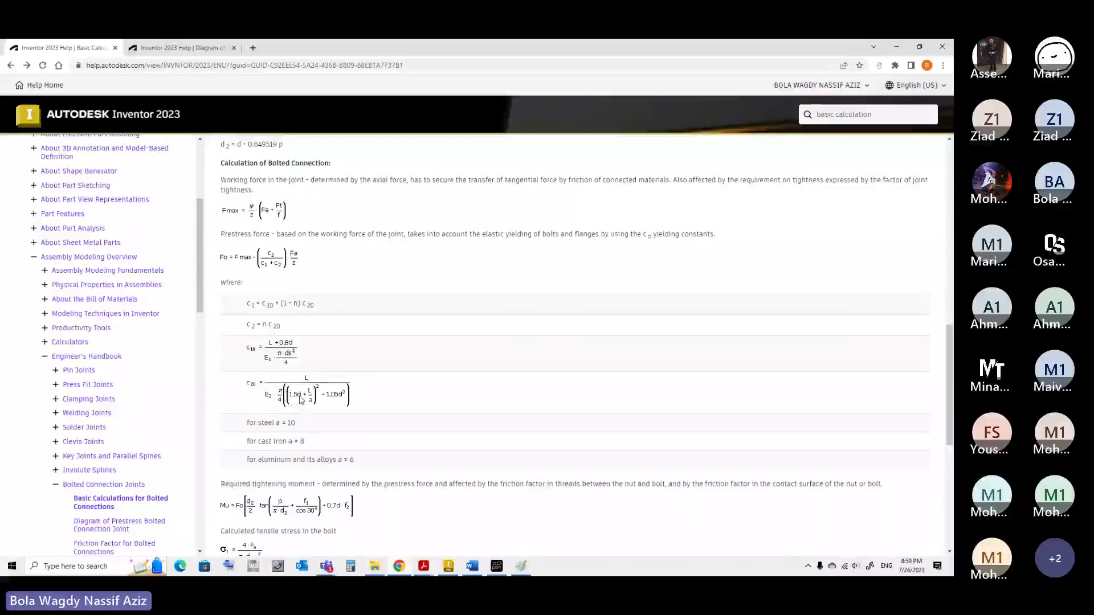
scroll(301, 400, "up", 2)
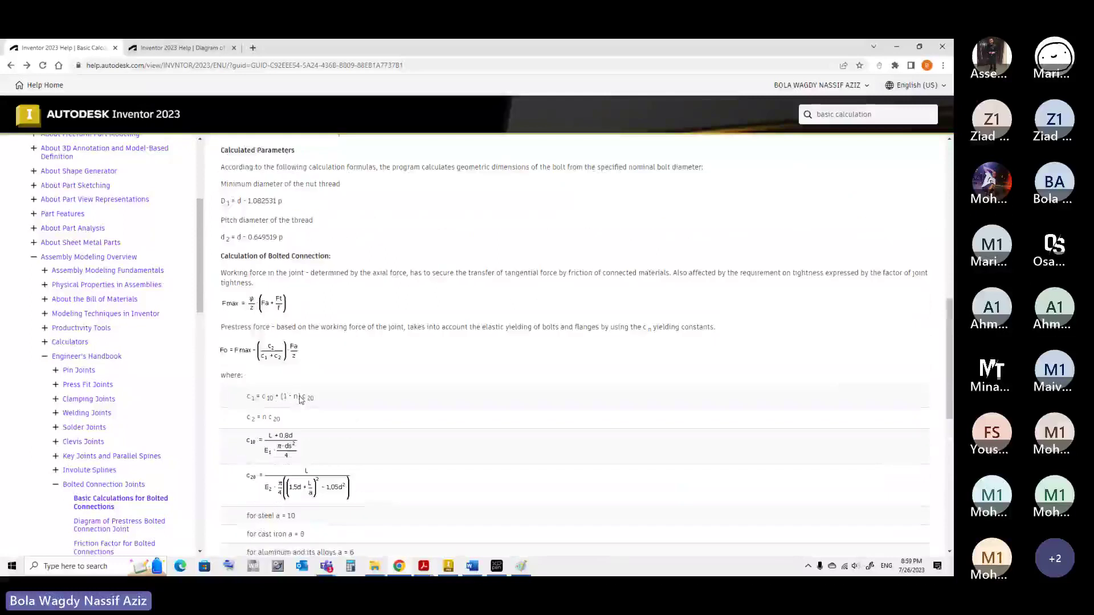
scroll(231, 320, "up", 1)
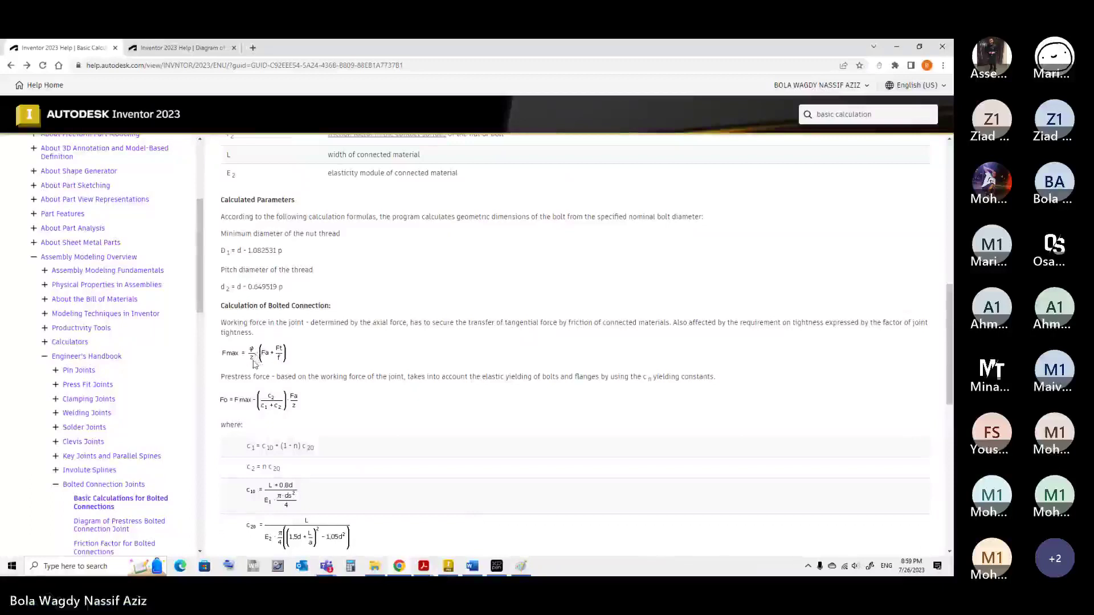
scroll(254, 363, "up", 10)
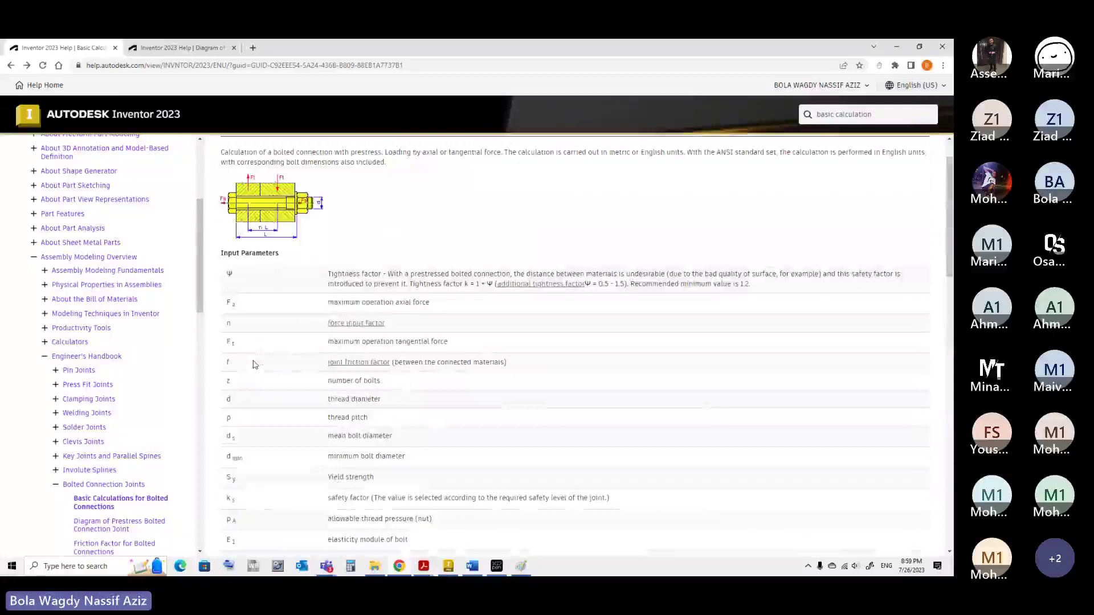
scroll(254, 364, "down", 2)
scroll(254, 364, "down", 5)
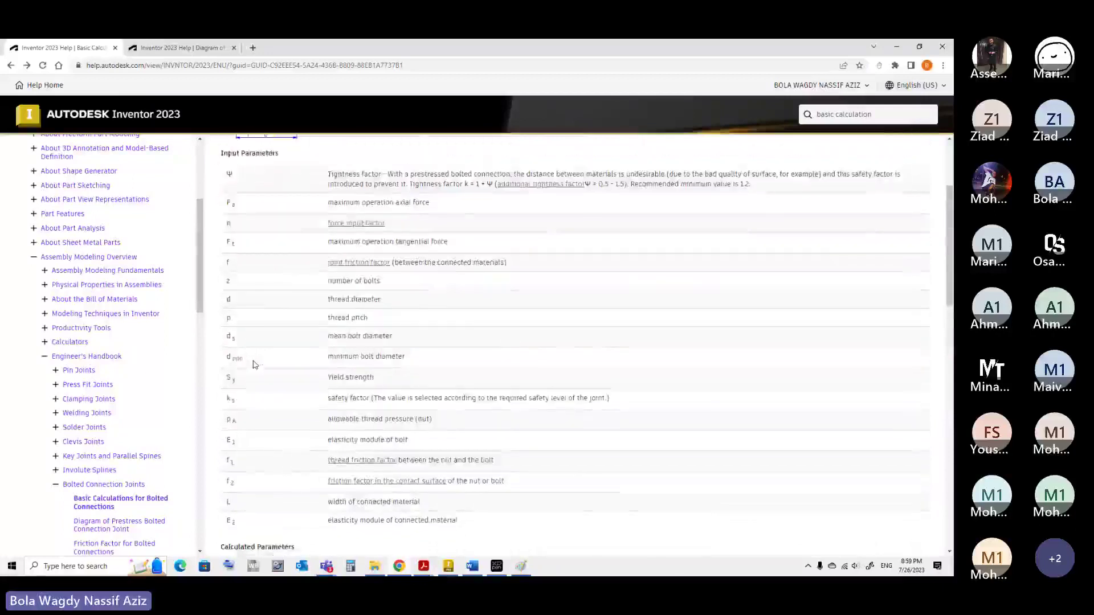
Switch to Inventor to review the bolted connection's calculation inputs, and to the Lab 1&2 notes in Word to examine the Fext and Fmax formulas
left_click(449, 566)
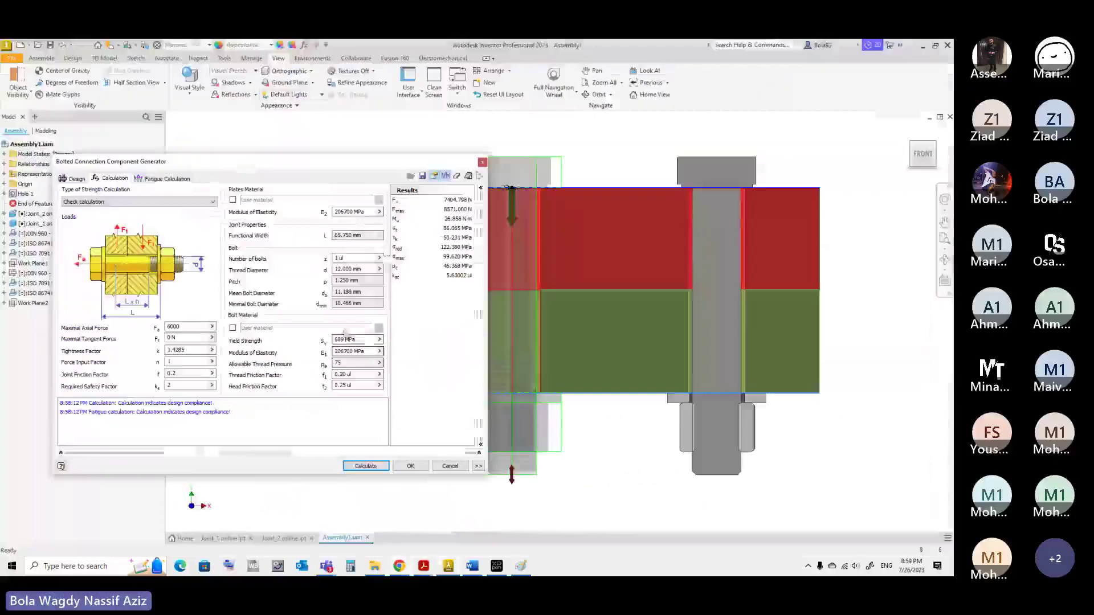
left_click(448, 570)
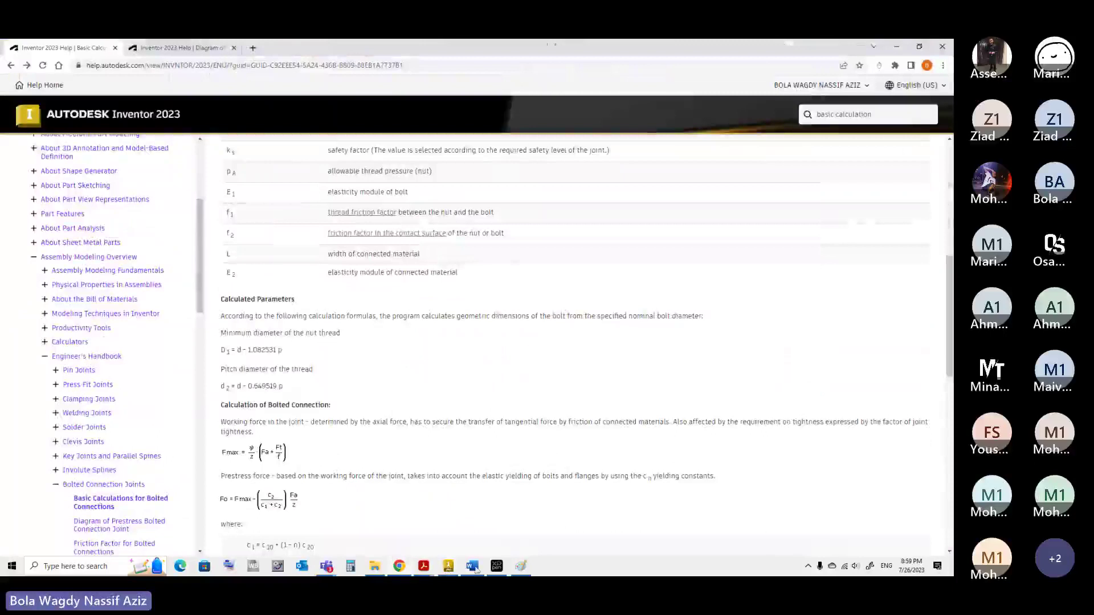
left_click(473, 567)
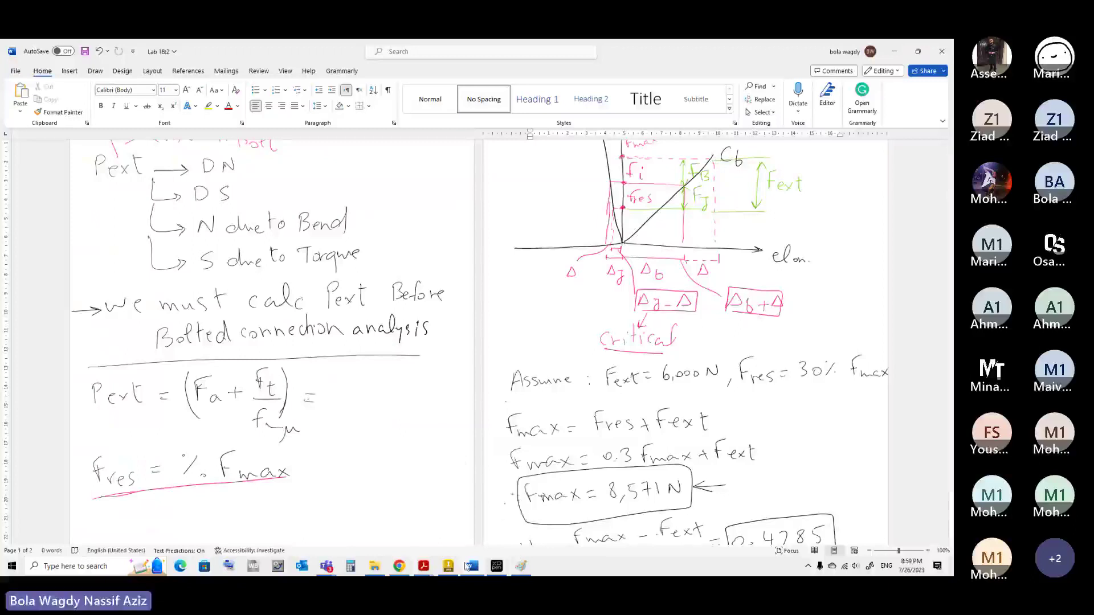
Switch back to the Inventor help in Chrome and examine the prestress force formula, highlighting the factor n in the c2 equation
left_click(408, 568)
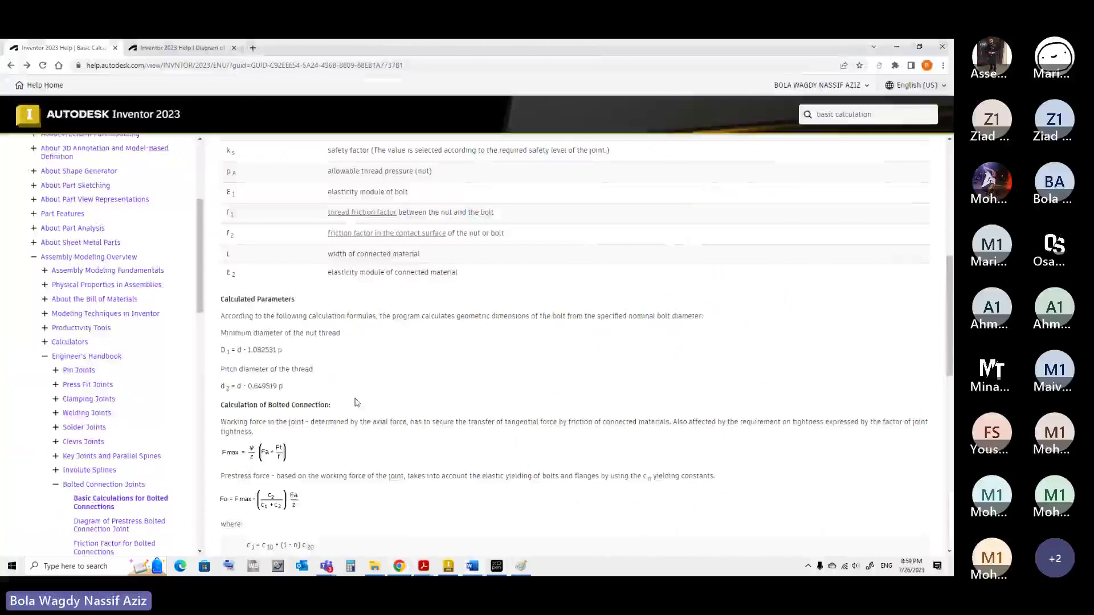
scroll(244, 453, "down", 1)
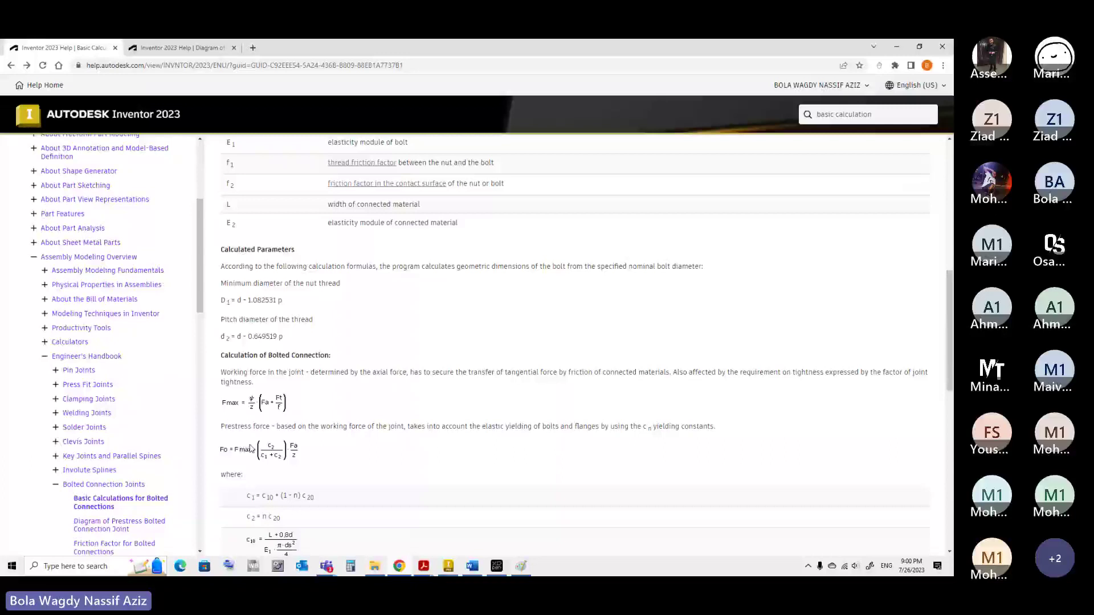
scroll(251, 449, "down", 1)
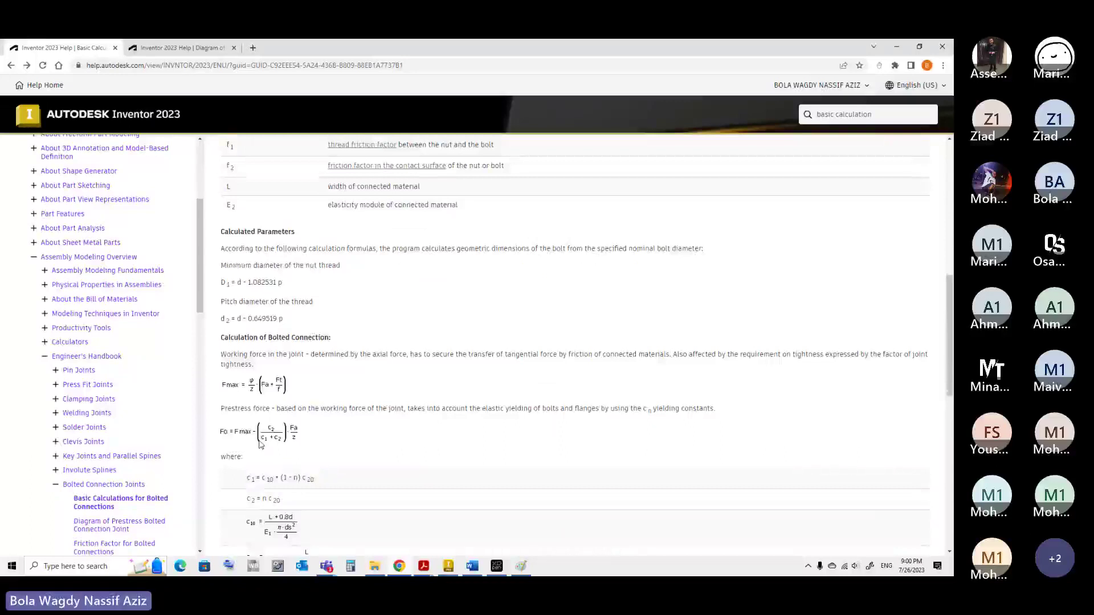
scroll(260, 445, "down", 3)
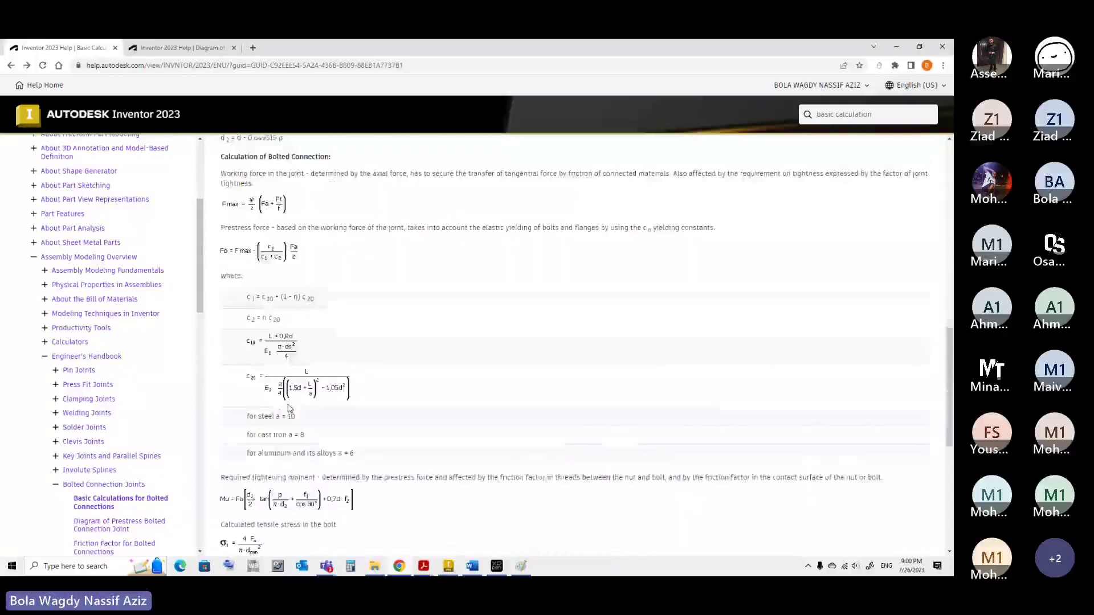
scroll(270, 269, "down", 1)
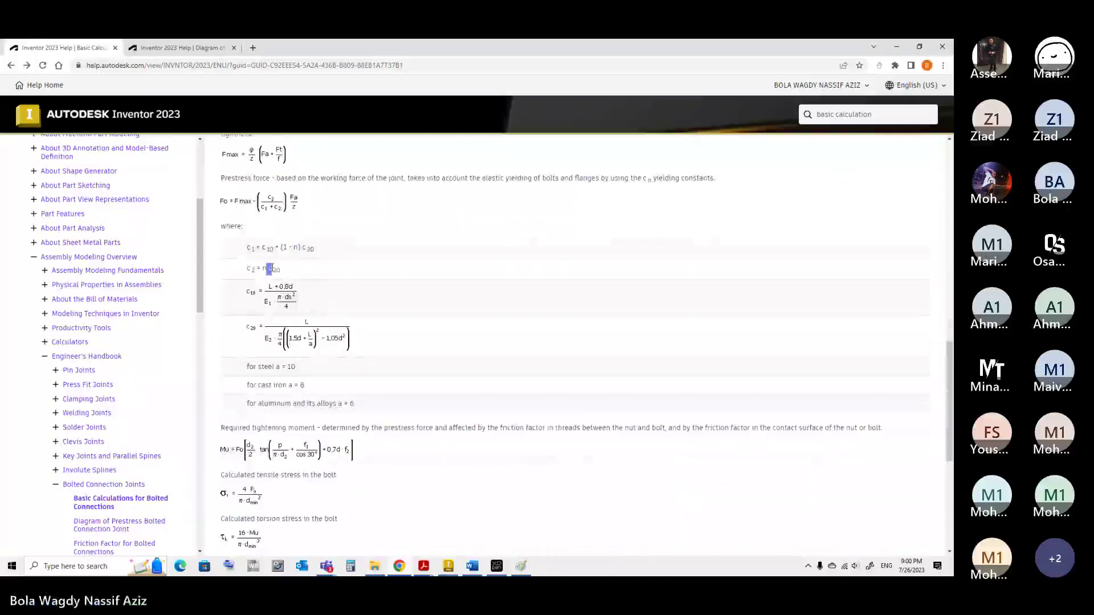
double_click(263, 267)
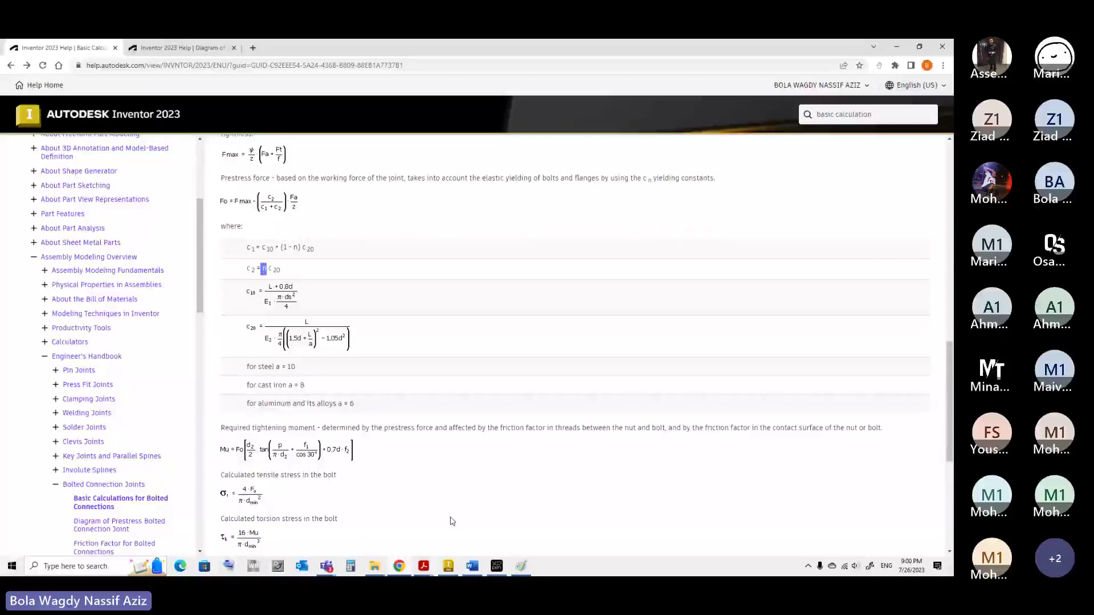
Switch to Unbrako Bolts.pdf and examine the n ~ 0.75 and n ~ 0.25 joint diagrams in Fig. 9
mouse_move(459, 546)
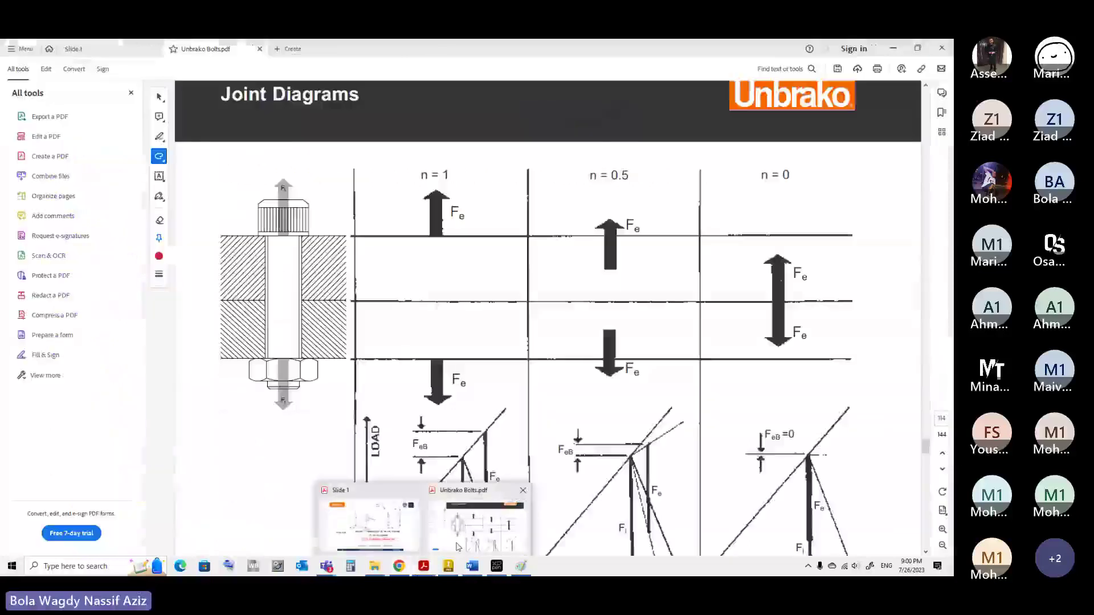
left_click(459, 546)
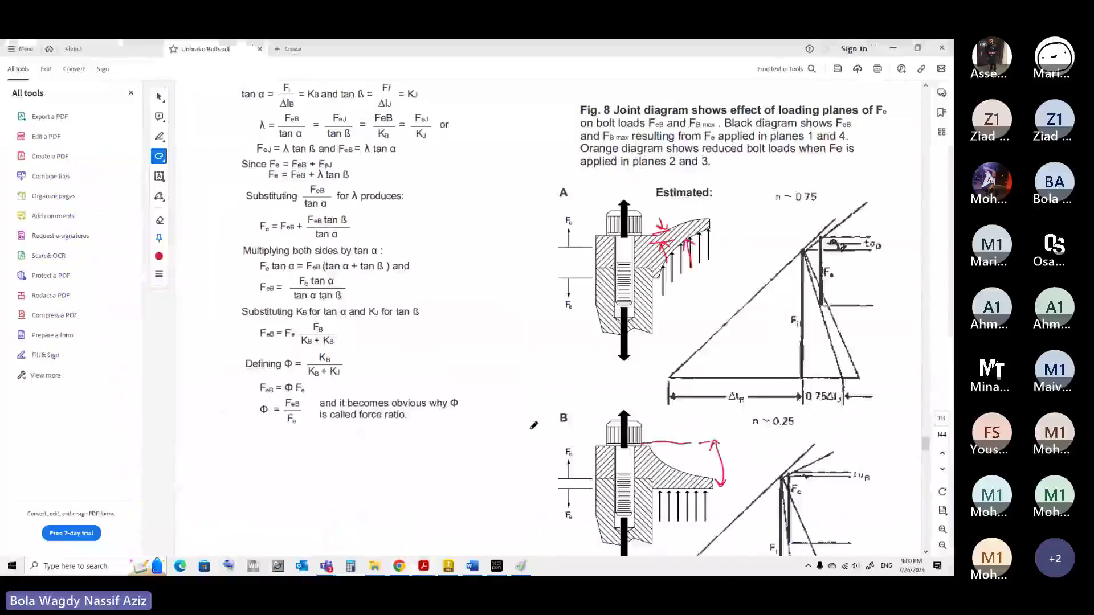
scroll(534, 426, "down", 3)
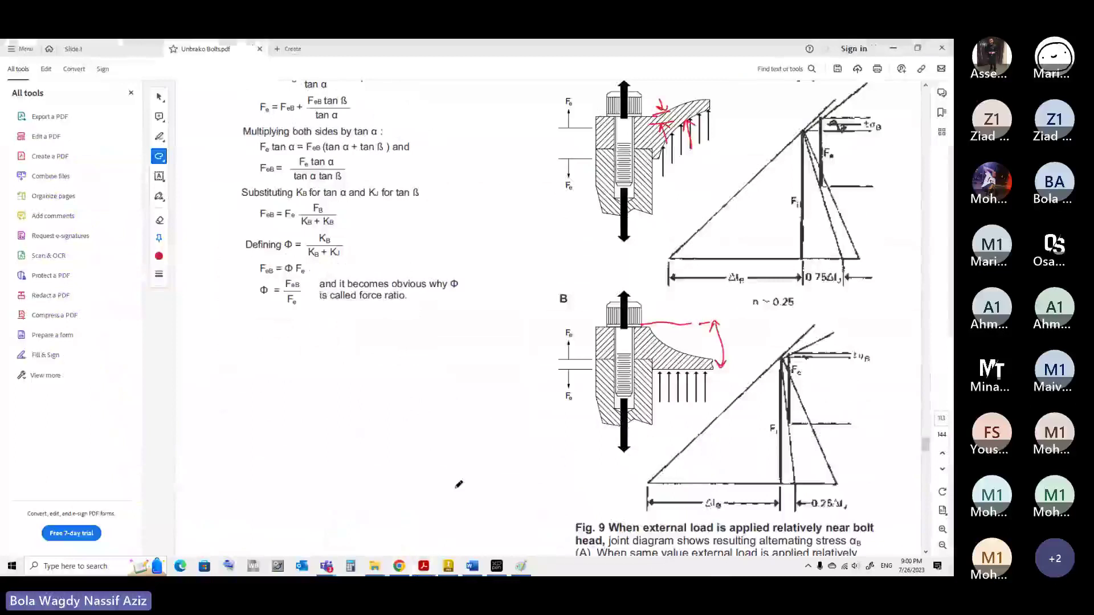
scroll(459, 485, "down", 2)
left_click(376, 567)
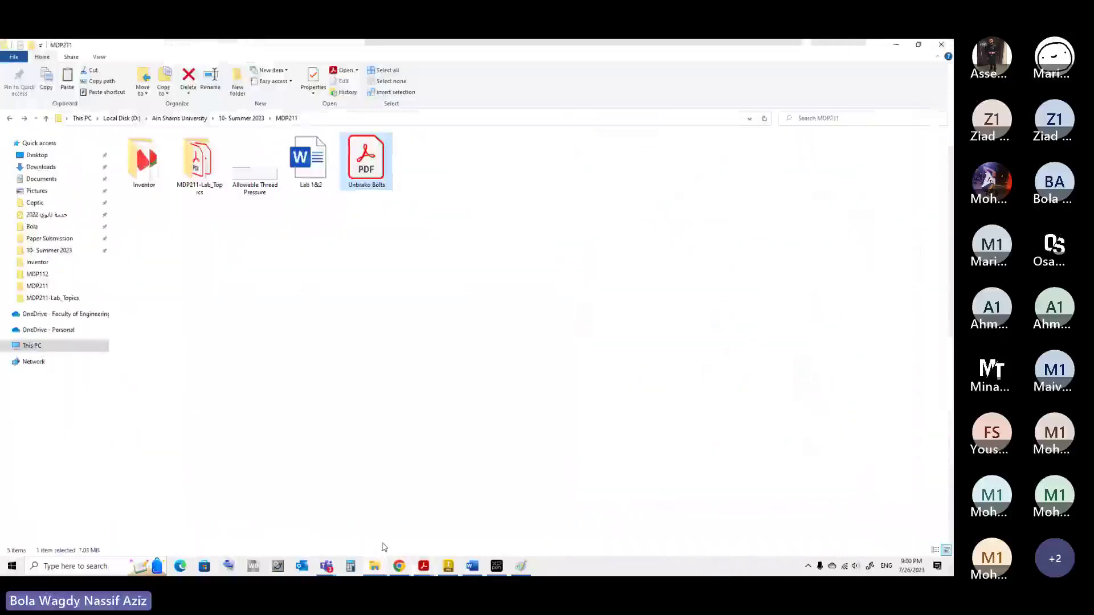
left_click(375, 566)
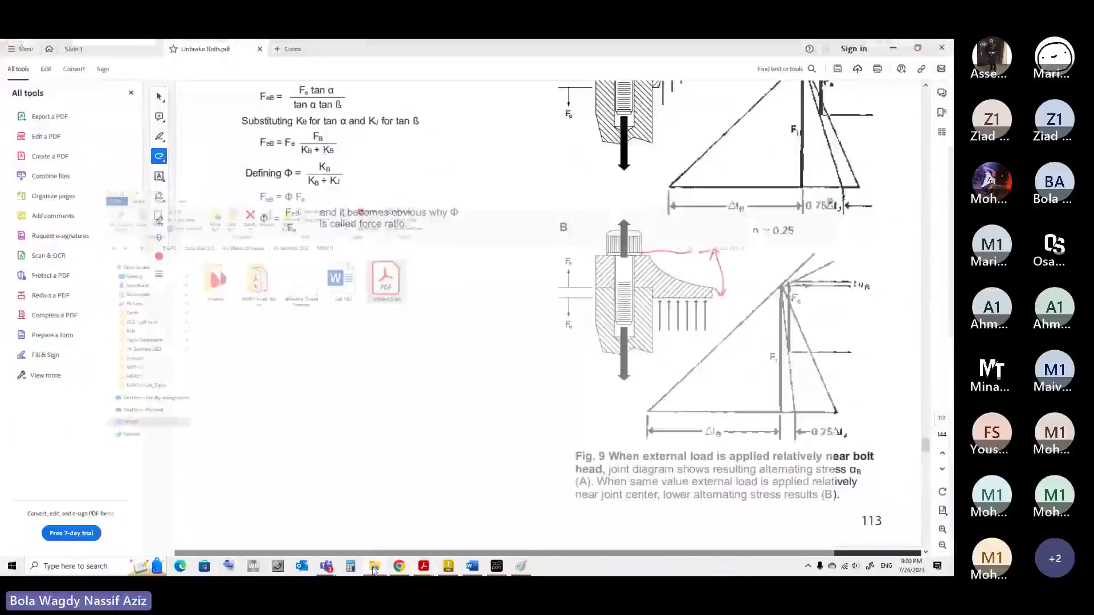
Check the results in Inventor, and return to the help in Chrome to examine the tightening moment, bolt stress and thread pressure formulas
left_click(448, 566)
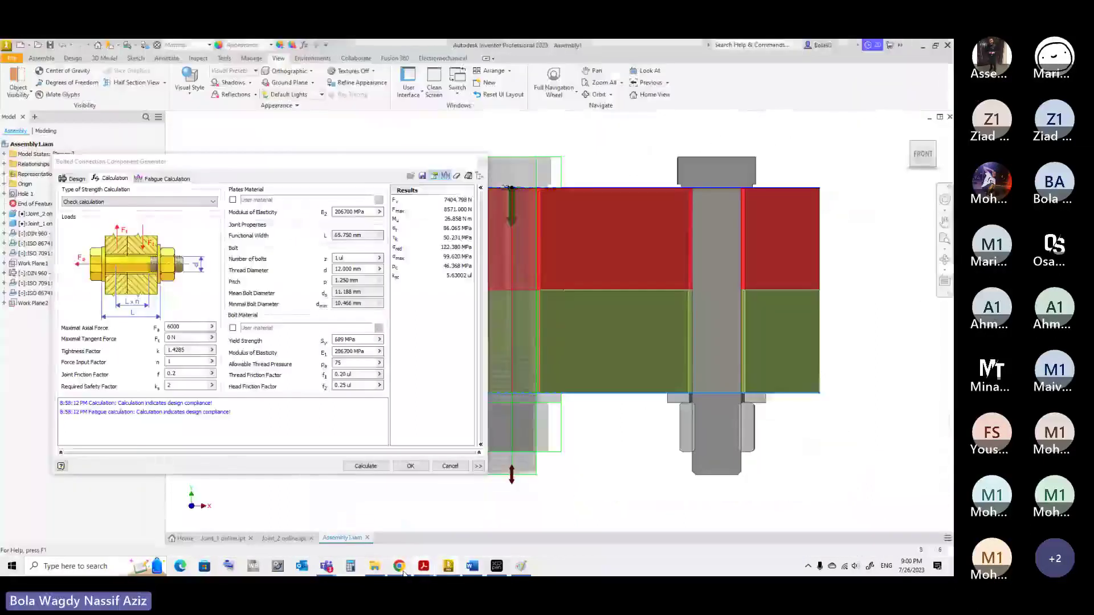
left_click(400, 567)
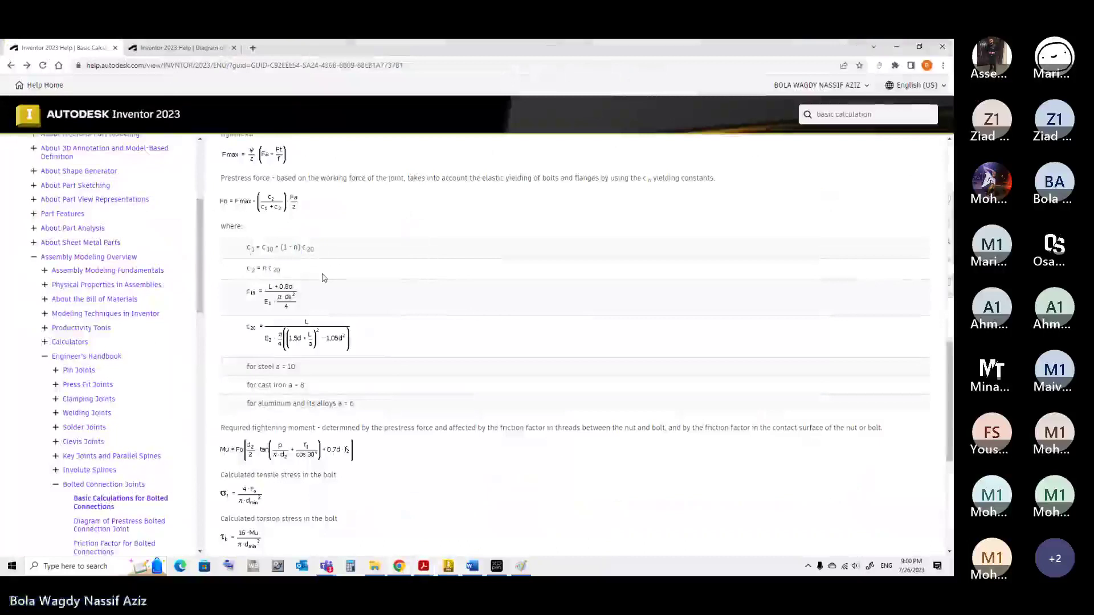
scroll(322, 278, "down", 2)
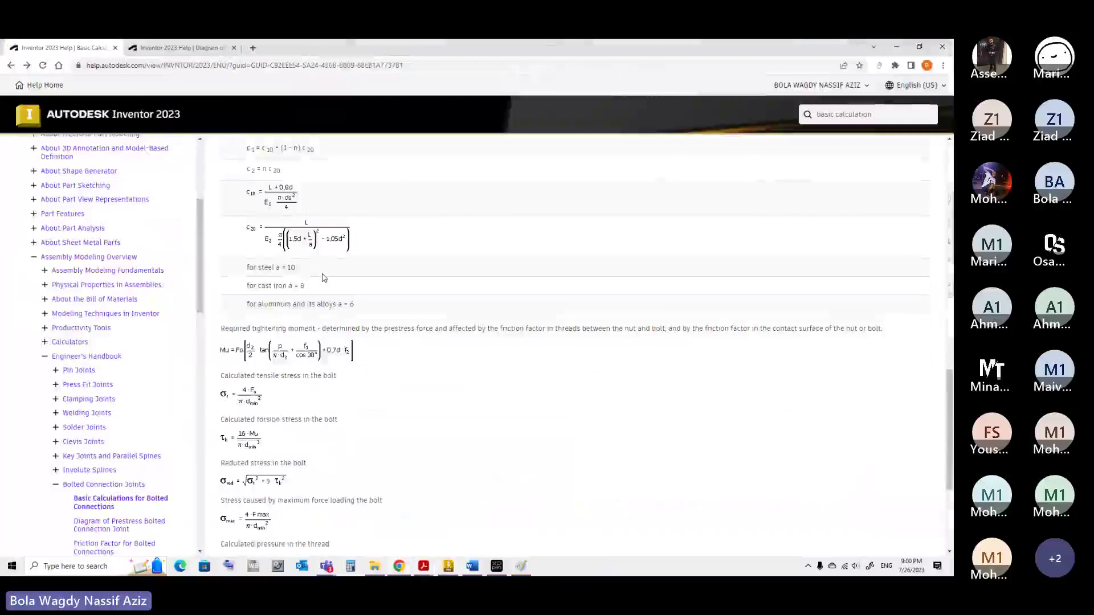
scroll(323, 278, "down", 1)
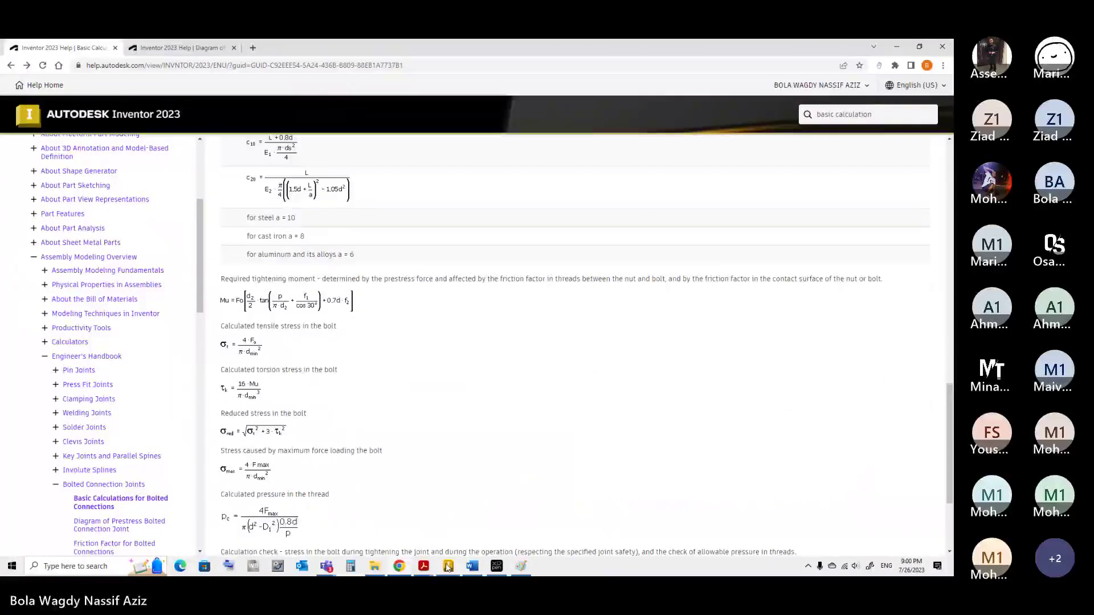
Switch back to Inventor, enable the plates' user material, and highlight Steel SAE 1030 tempered at 400 F in the Materials list
left_click(448, 566)
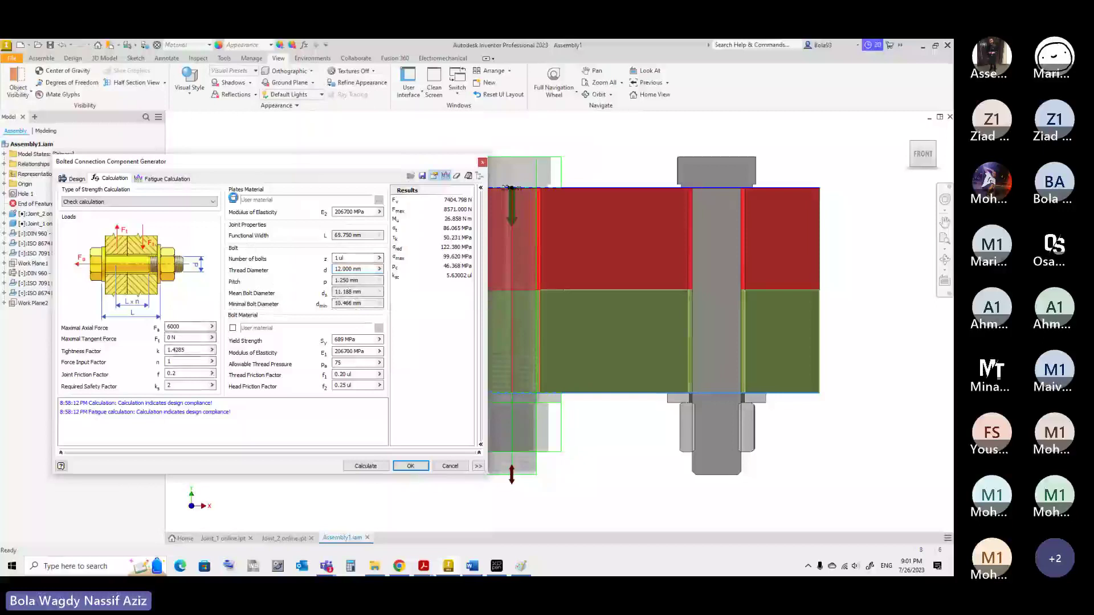
left_click(234, 200)
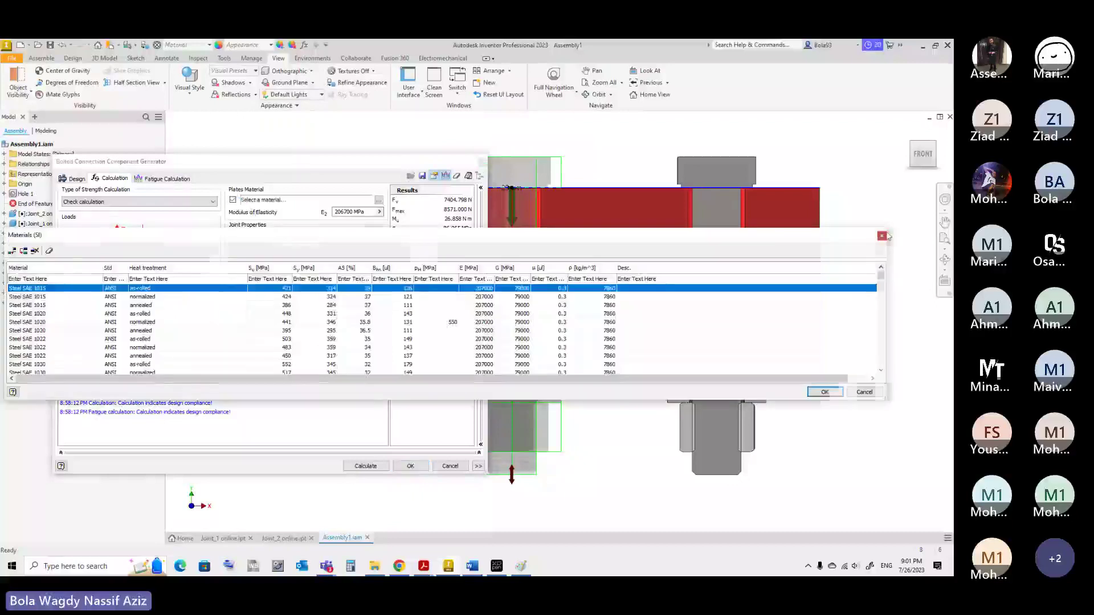
left_click(883, 236)
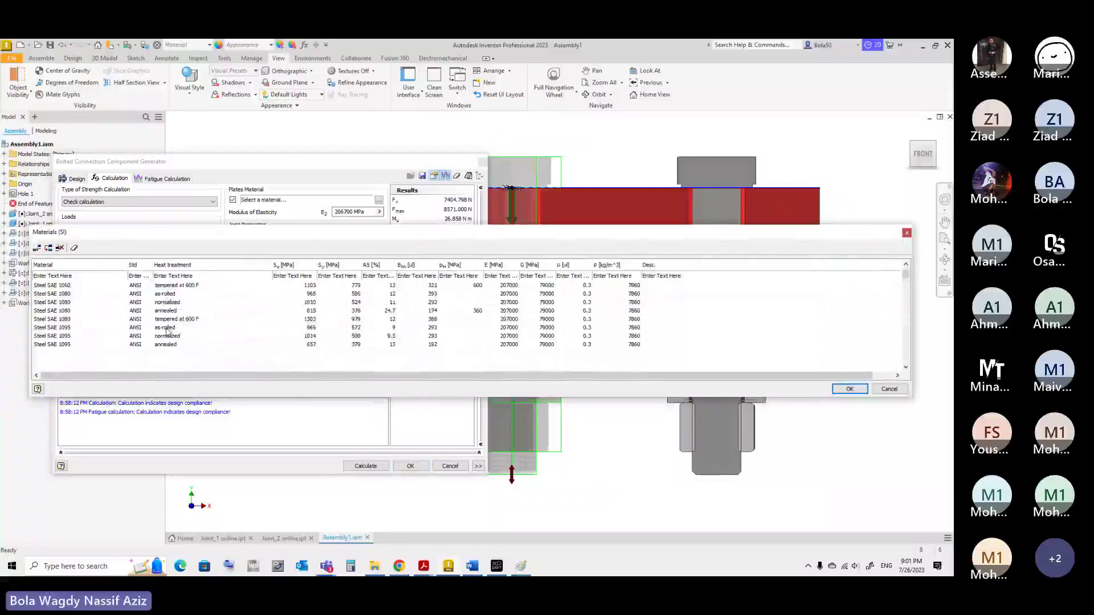
scroll(167, 331, "up", 4)
left_click(72, 328)
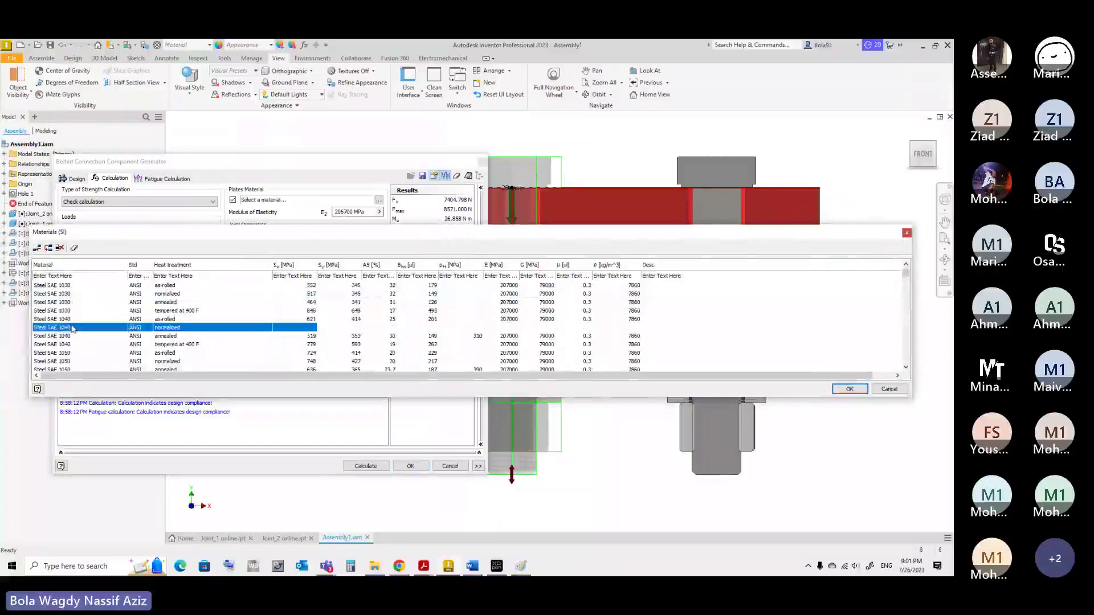
left_click(225, 311)
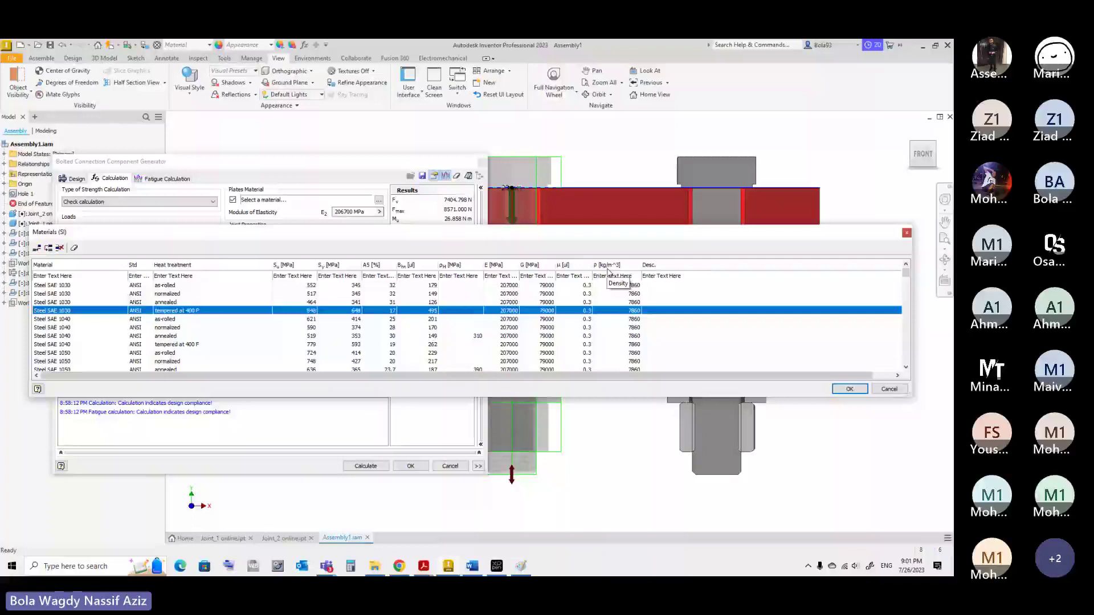
Examine the carbon steel, stainless steel and cast iron entries in the Materials list
scroll(659, 316, "down", 7)
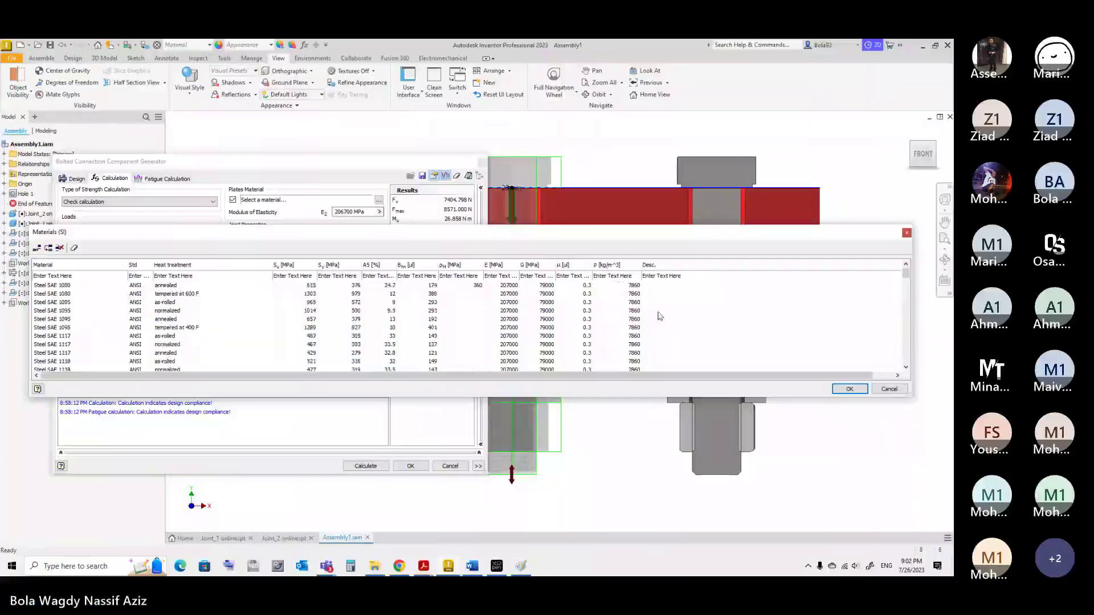
scroll(660, 316, "down", 10)
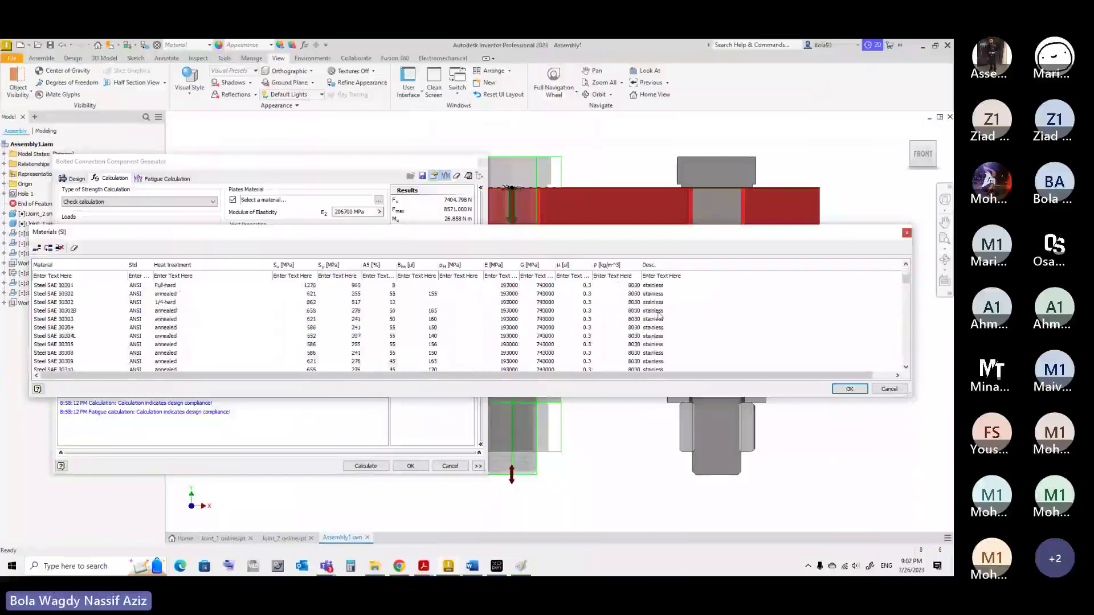
scroll(660, 316, "down", 10)
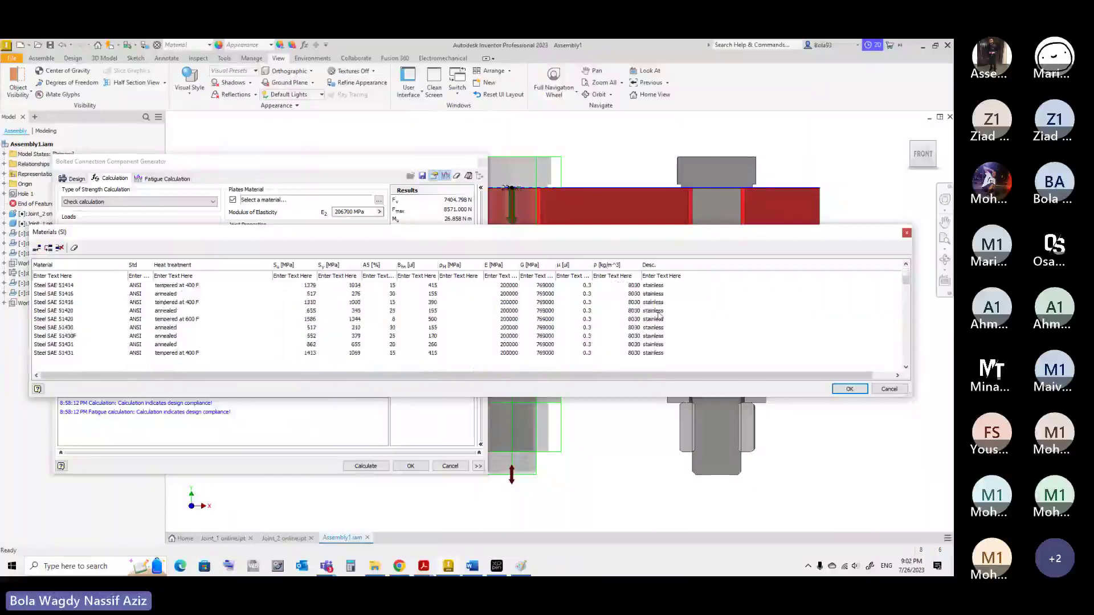
scroll(659, 316, "down", 5)
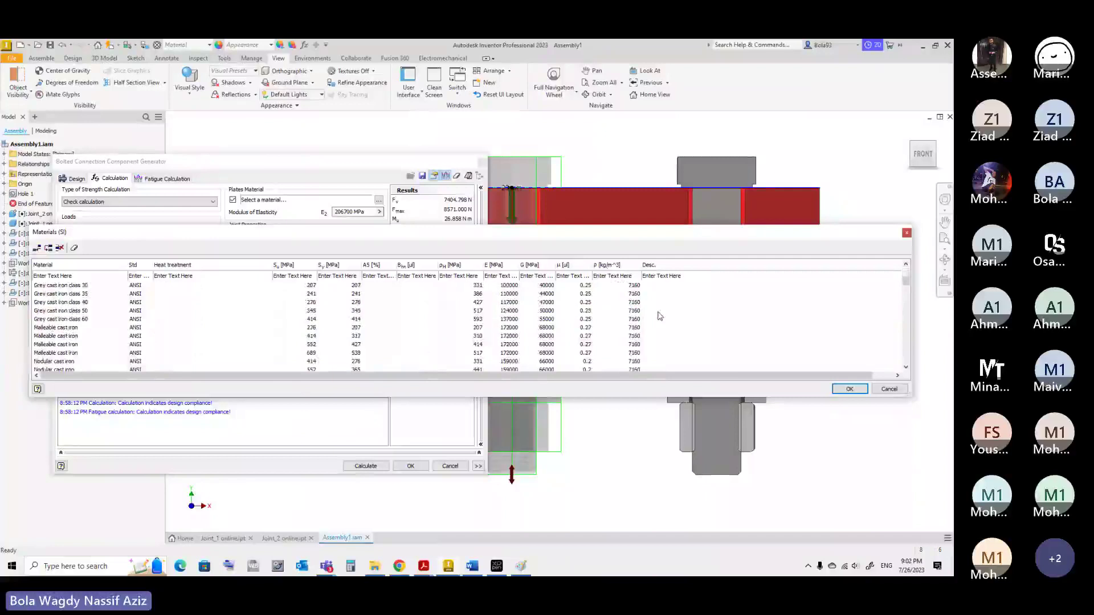
scroll(659, 316, "up", 5)
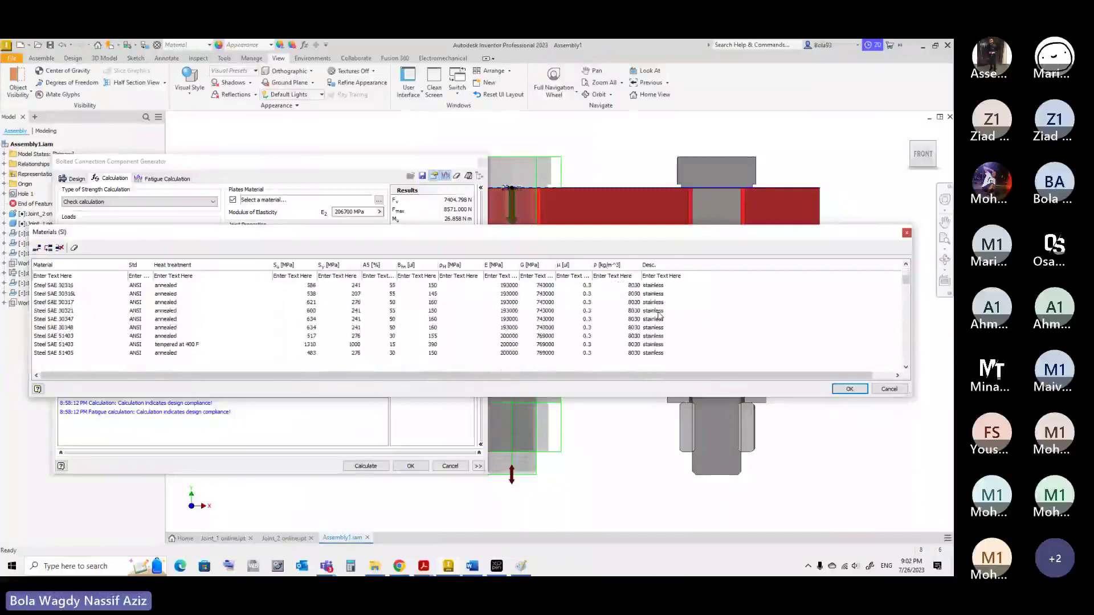
scroll(135, 323, "up", 5)
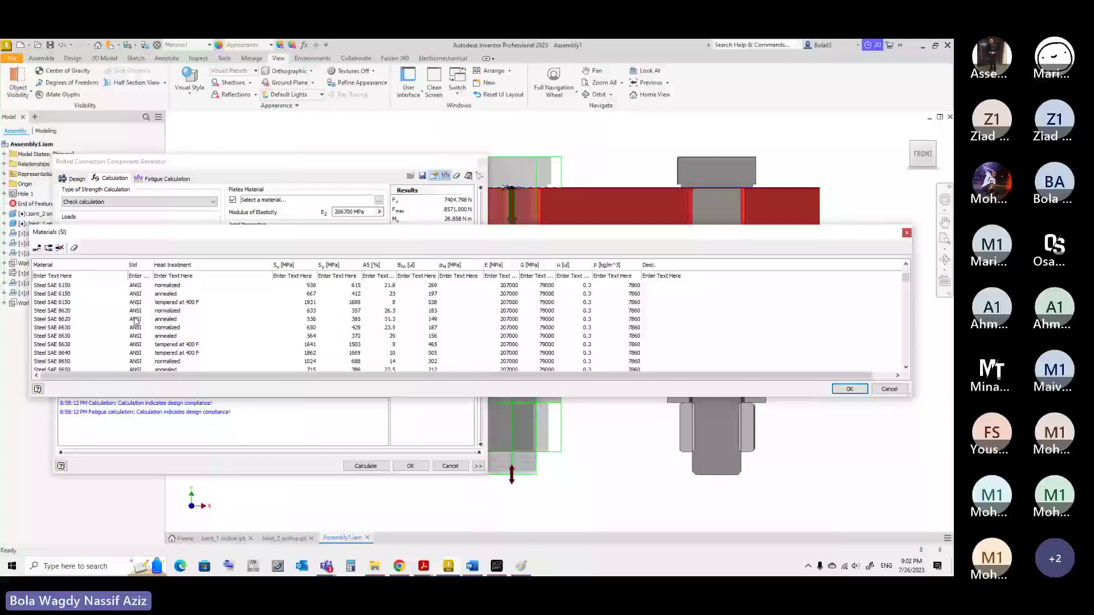
scroll(135, 323, "up", 10)
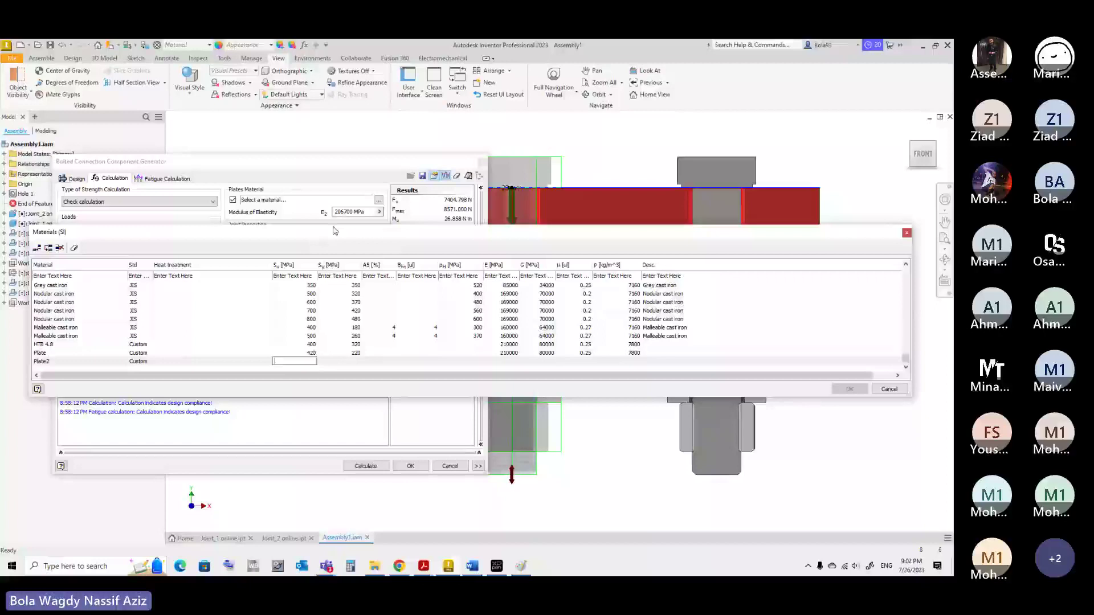
Give the custom material Plate2 an ultimate strength of 420 MPa, yield strength of 220 MPa, E of 210000 MPa and G of 80000 MPa
type("420")
left_click(341, 362)
type("220")
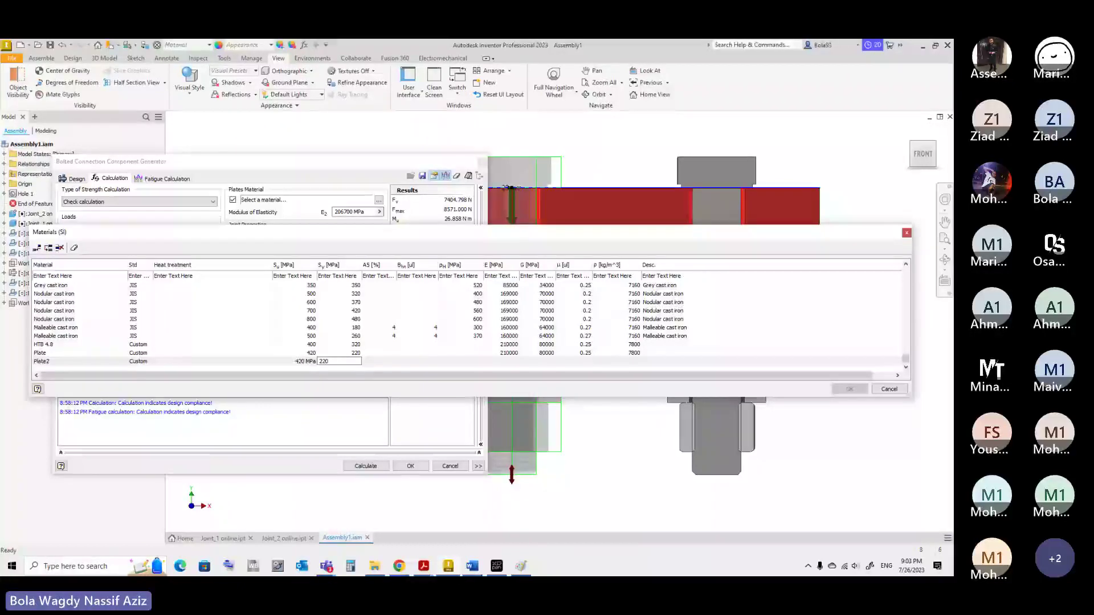
left_click(409, 363)
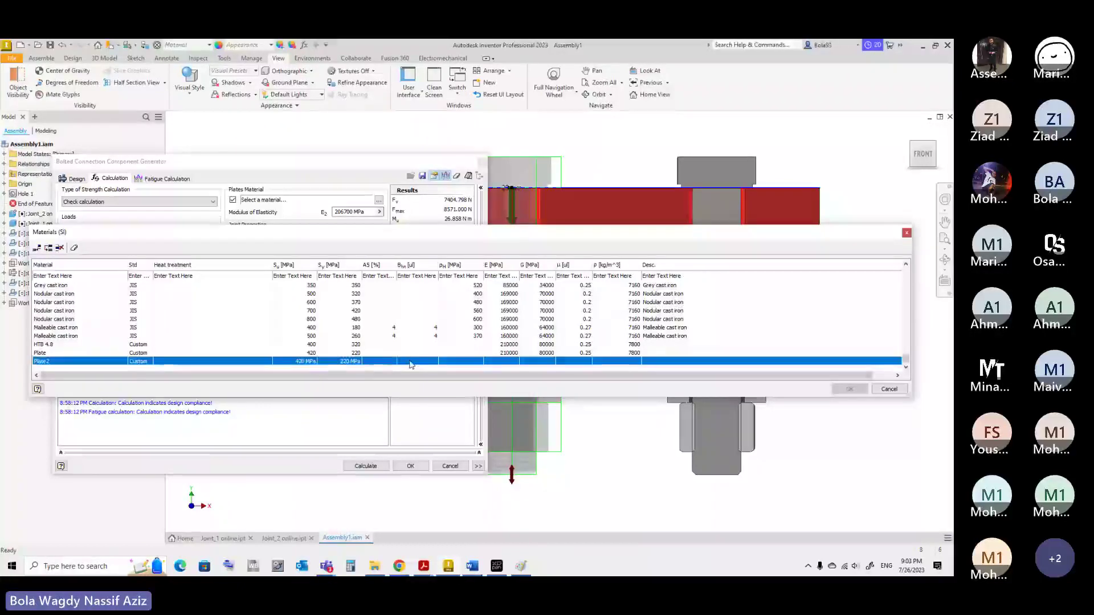
left_click(495, 362)
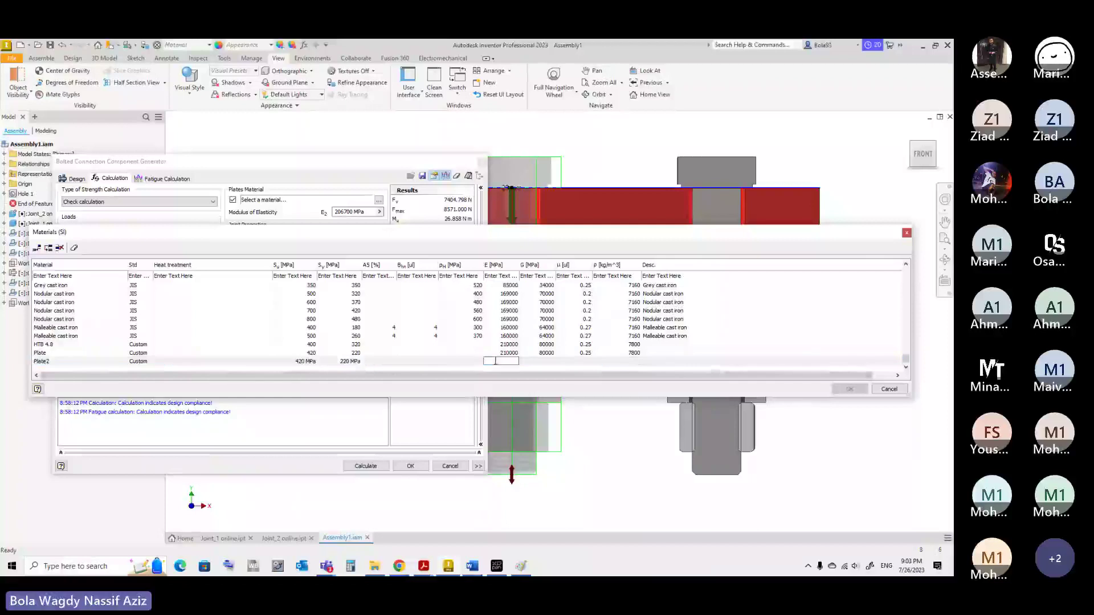
type("210000")
left_click(549, 363)
type("80000")
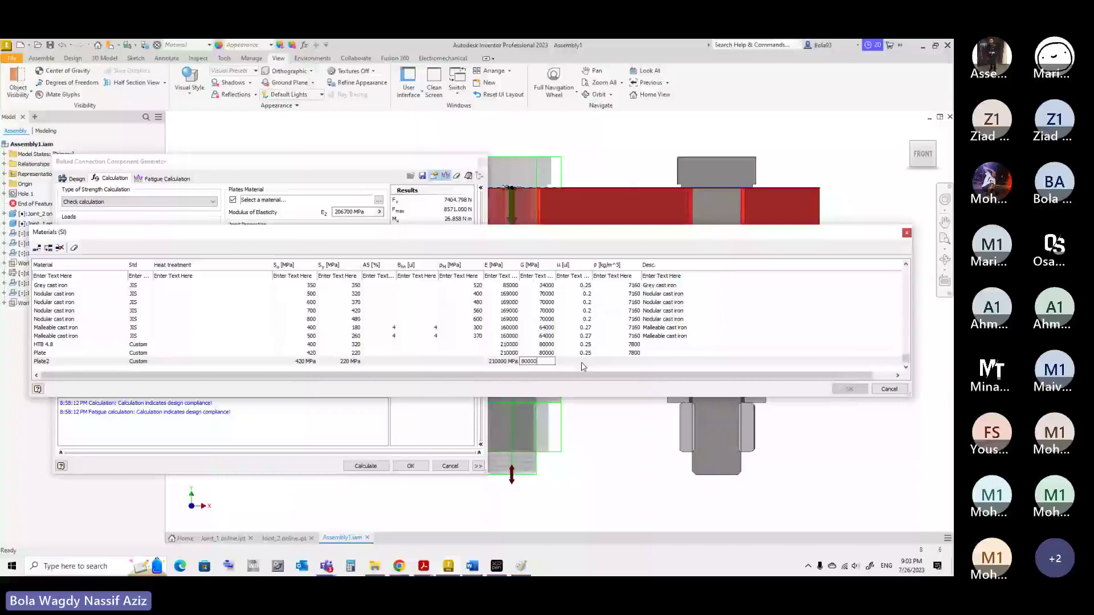
Set Plate2's Poisson's ratio to 0.25 and density to 7800 kg/m^3, and assign it as the plates' material
key("Tab")
type("0.25")
key("Tab")
type("78")
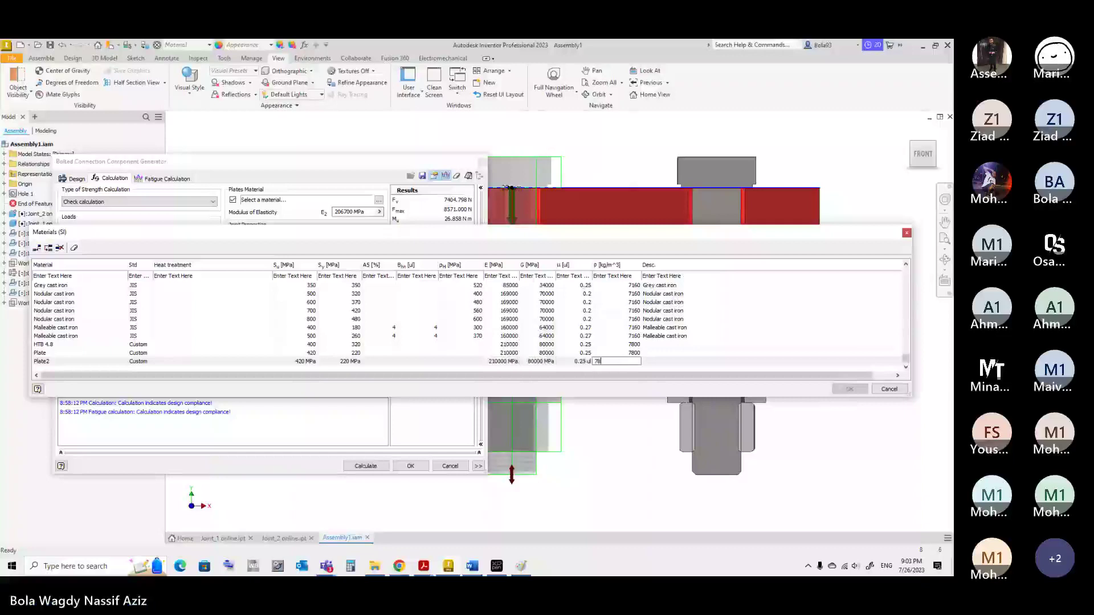
type("00")
left_click(645, 363)
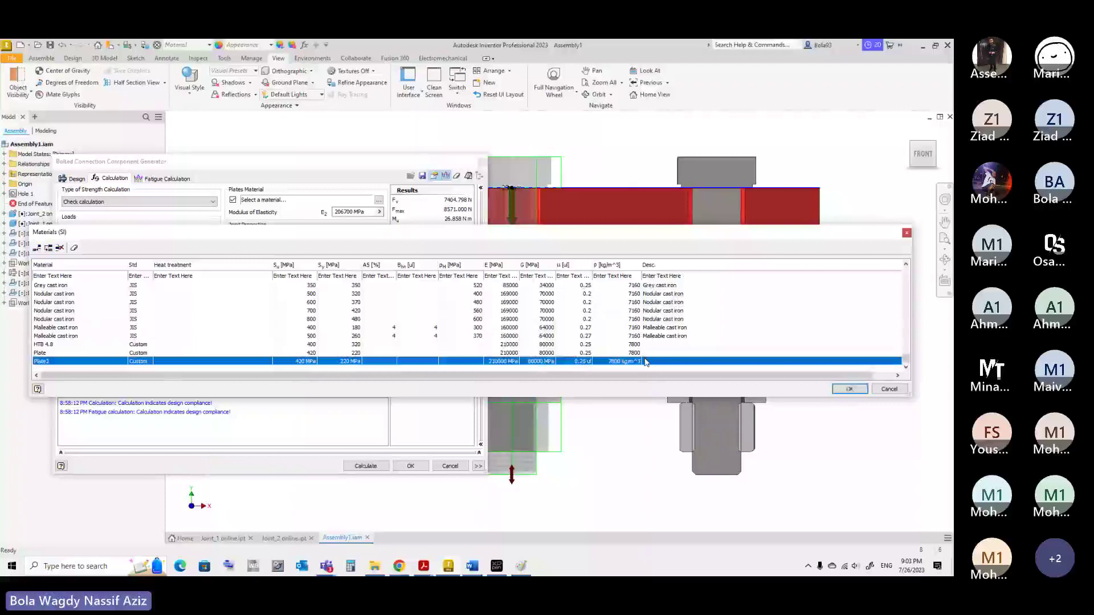
key("Return")
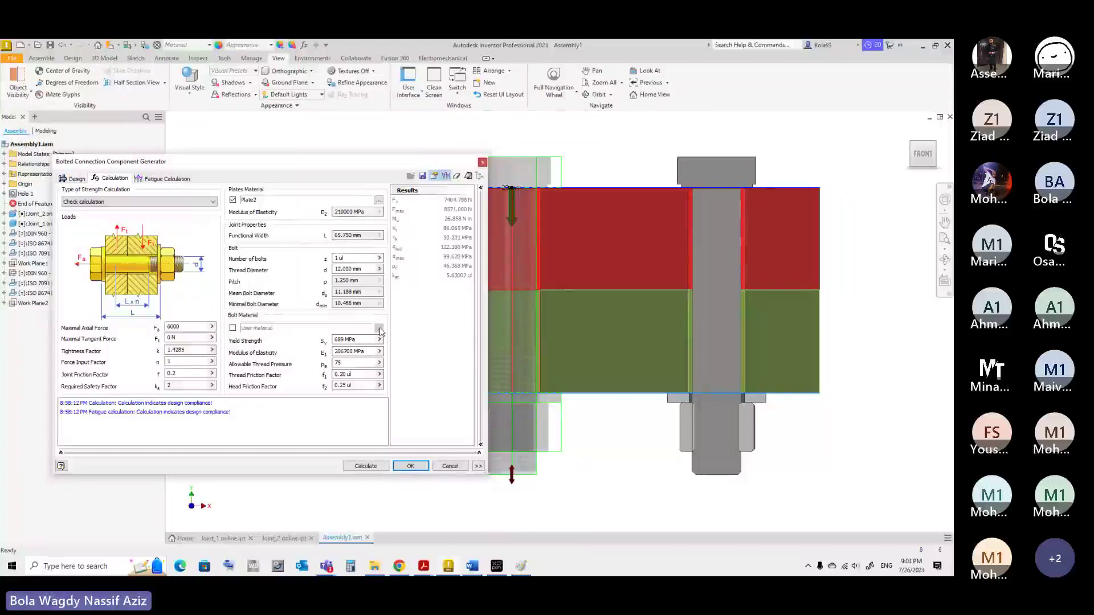
Enable the user material for the bolt and highlight the custom HTB 4.8 entry in the Materials list
left_click(548, 308)
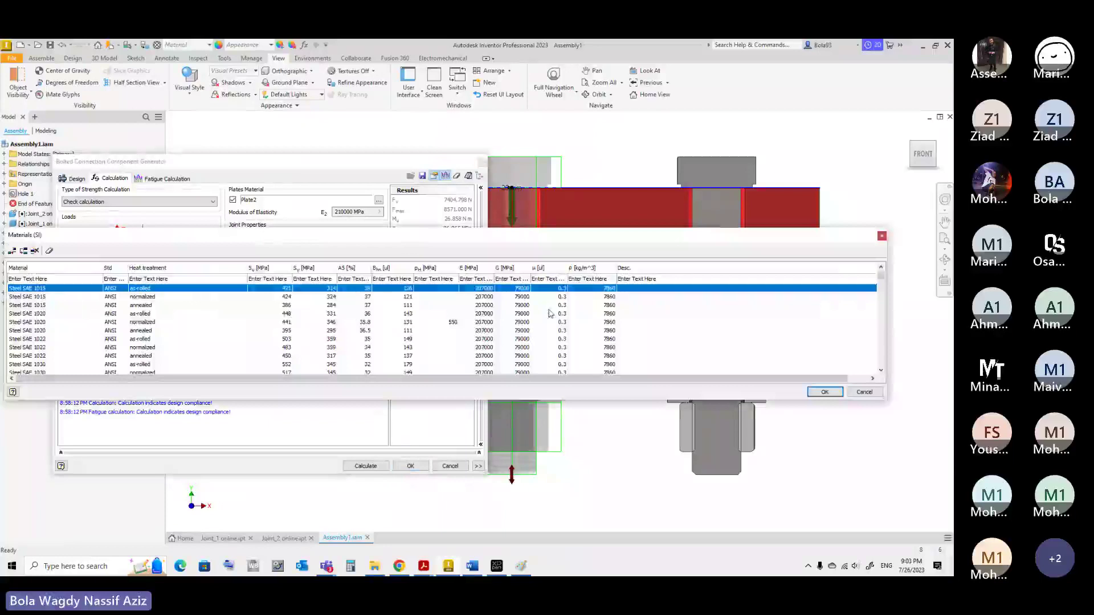
scroll(878, 330, "down", 10)
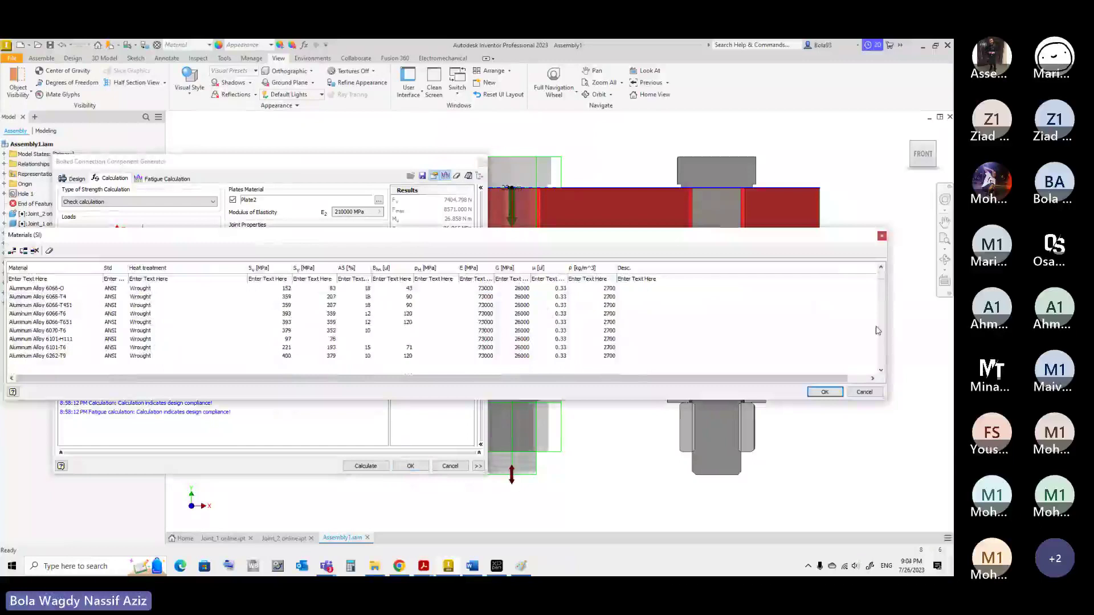
scroll(878, 331, "down", 15)
left_click(284, 348)
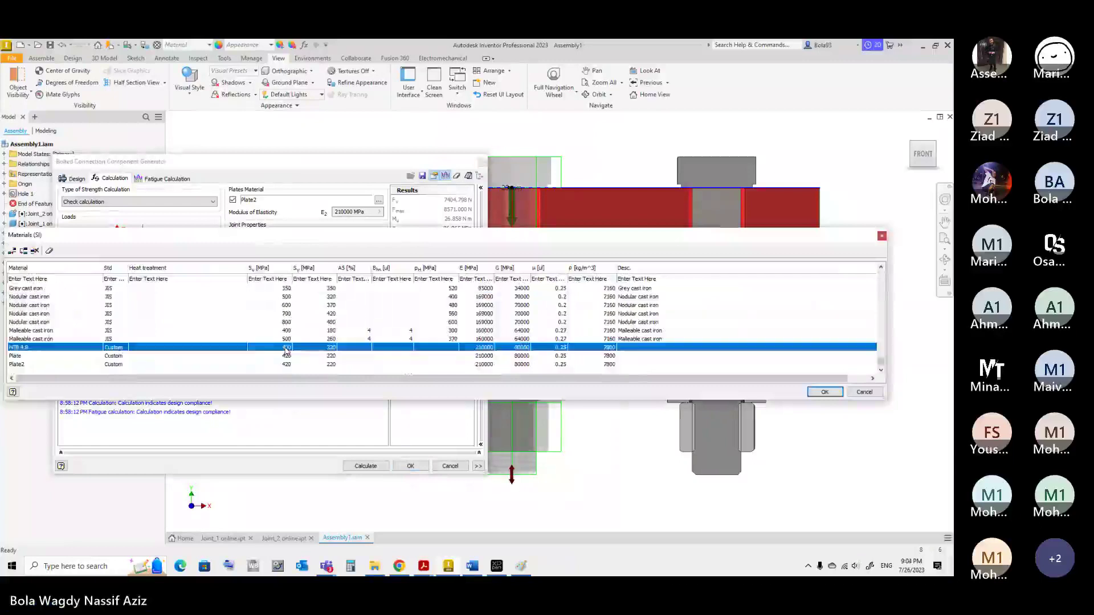
Switch to Paint and write H.T.B → 4.8 below the K equation, with two arrows branching from 4.8
key("alt+Tab")
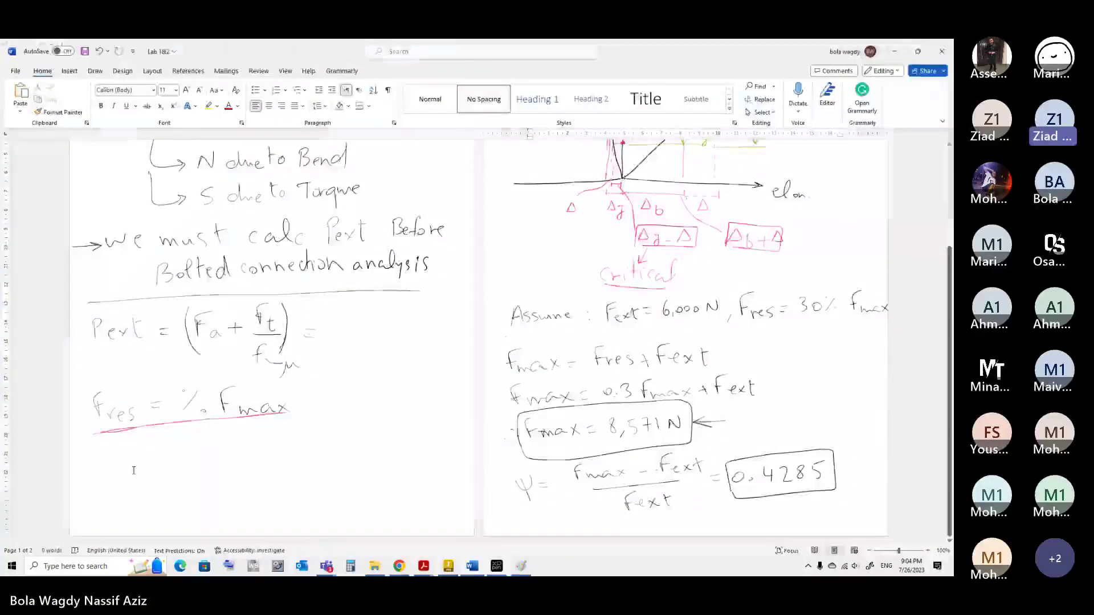
key("alt+Tab")
mouse_move(40, 204)
left_mouse_down()
mouse_move(49, 199)
mouse_move(42, 223)
left_mouse_up()
mouse_move(57, 204)
left_mouse_down()
mouse_move(71, 218)
mouse_move(94, 201)
left_mouse_up()
left_click_drag(87, 203, 89, 219)
mouse_move(101, 201)
left_mouse_down()
mouse_move(106, 213)
mouse_move(155, 206)
left_mouse_up()
mouse_move(147, 200)
left_mouse_down()
mouse_move(147, 210)
mouse_move(190, 203)
left_mouse_up()
mouse_move(182, 193)
left_mouse_down()
mouse_move(181, 210)
mouse_move(215, 207)
mouse_move(210, 195)
mouse_move(263, 203)
left_mouse_up()
left_click(196, 204)
left_click_drag(257, 198, 256, 231)
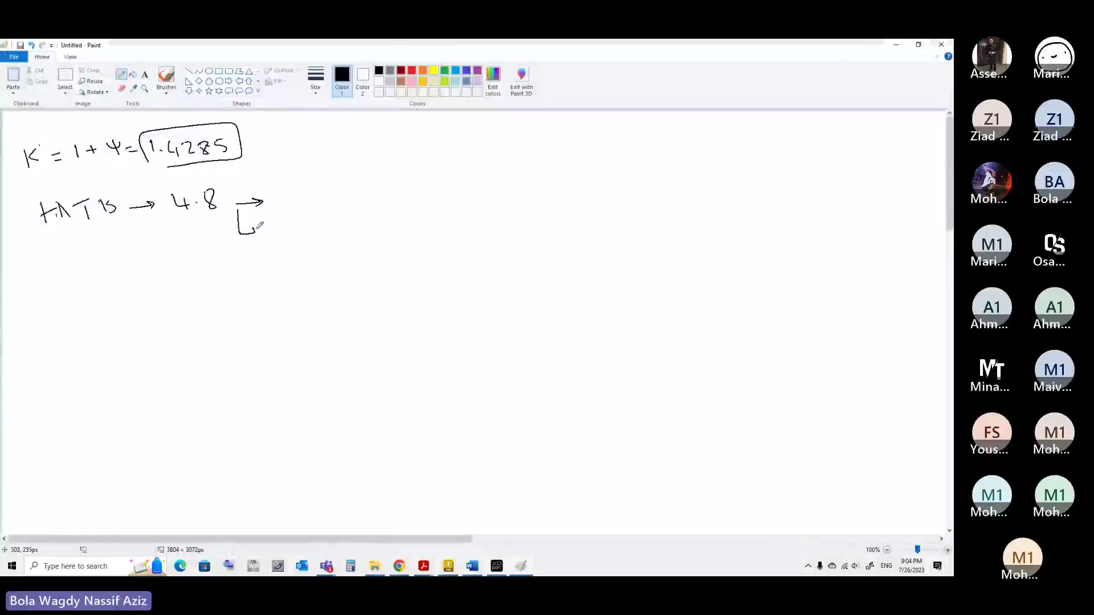
Write the ultimate strength calculation σUTS = 4 × 100 = 400 MPa beside the upper arrow
left_click_drag(288, 195, 278, 200)
left_click_drag(291, 200, 329, 191)
left_click_drag(322, 193, 322, 208)
mouse_move(342, 195)
left_mouse_down()
mouse_move(334, 206)
mouse_move(343, 194)
left_mouse_up()
left_click_drag(336, 200, 343, 199)
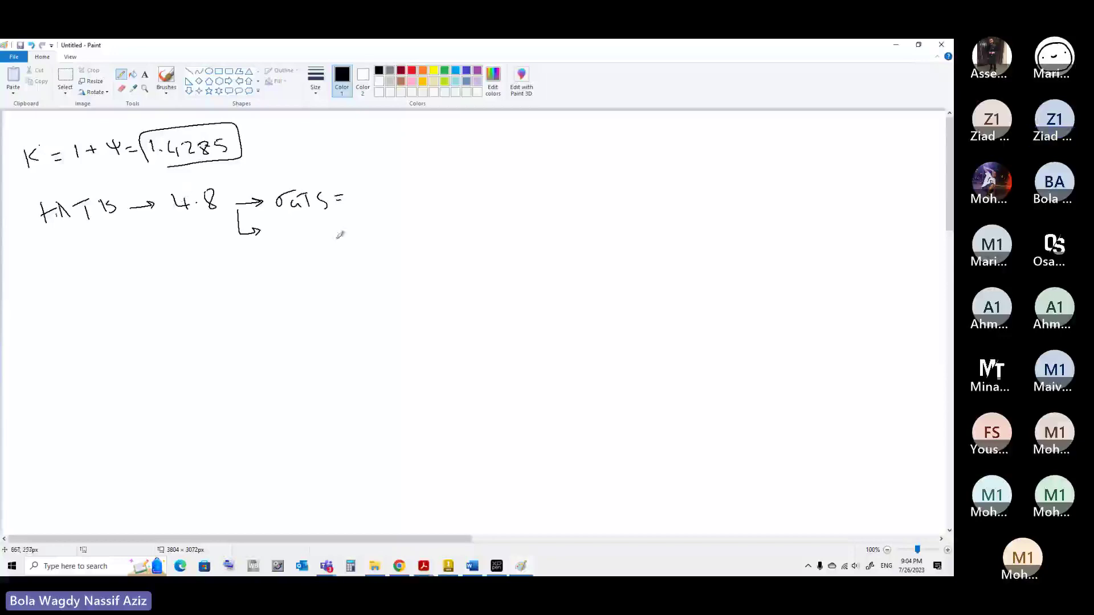
left_click_drag(358, 189, 365, 205)
key("ctrl")
mouse_move(375, 190)
left_mouse_down()
mouse_move(392, 203)
mouse_move(376, 203)
left_mouse_up()
left_click_drag(399, 190, 440, 197)
left_click_drag(456, 186, 532, 196)
Write the yield strength calculation σy = 4 × 8 × 10 = 320 MPa beside the lower arrow
mouse_move(291, 231)
left_mouse_down()
mouse_move(282, 236)
mouse_move(292, 230)
left_mouse_up()
left_click_drag(295, 234, 302, 242)
mouse_move(308, 233)
left_mouse_down()
mouse_move(312, 248)
mouse_move(333, 233)
left_mouse_up()
left_click_drag(323, 239, 394, 238)
left_click_drag(394, 224, 380, 240)
left_click_drag(410, 219, 442, 231)
mouse_move(441, 220)
left_mouse_down()
mouse_move(425, 232)
mouse_move(454, 231)
left_mouse_up()
left_click_drag(466, 220, 485, 223)
mouse_move(477, 229)
left_mouse_down()
mouse_move(512, 215)
mouse_move(502, 232)
left_mouse_up()
mouse_move(517, 220)
left_mouse_down()
mouse_move(533, 231)
mouse_move(542, 221)
left_mouse_up()
left_click_drag(553, 228, 578, 212)
left_click_drag(578, 212, 593, 228)
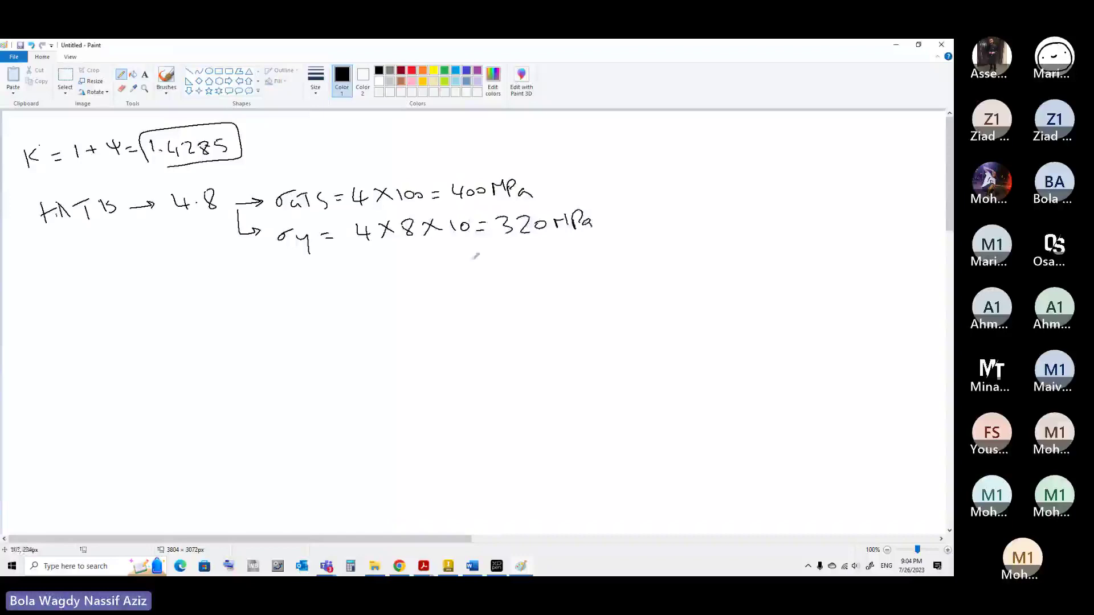
Write the alternative yield strength calculation OR 0.8(400) = 320 MPa below the σy line
mouse_move(361, 272)
left_mouse_down()
mouse_move(443, 274)
mouse_move(433, 275)
left_mouse_up()
left_click_drag(463, 261, 462, 275)
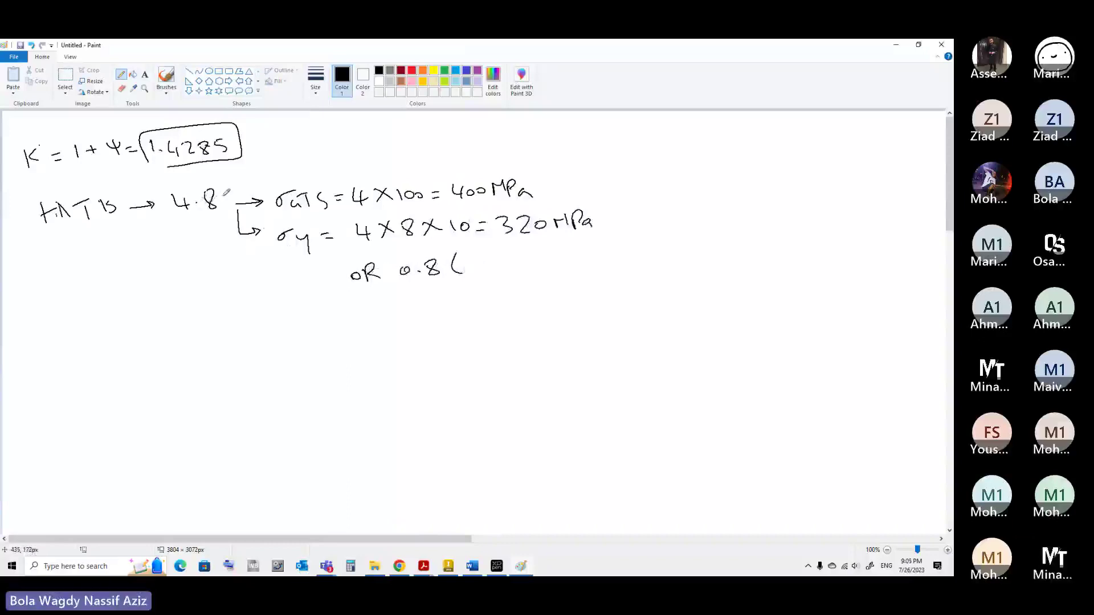
mouse_move(465, 261)
left_mouse_down()
mouse_move(477, 272)
mouse_move(629, 257)
left_mouse_up()
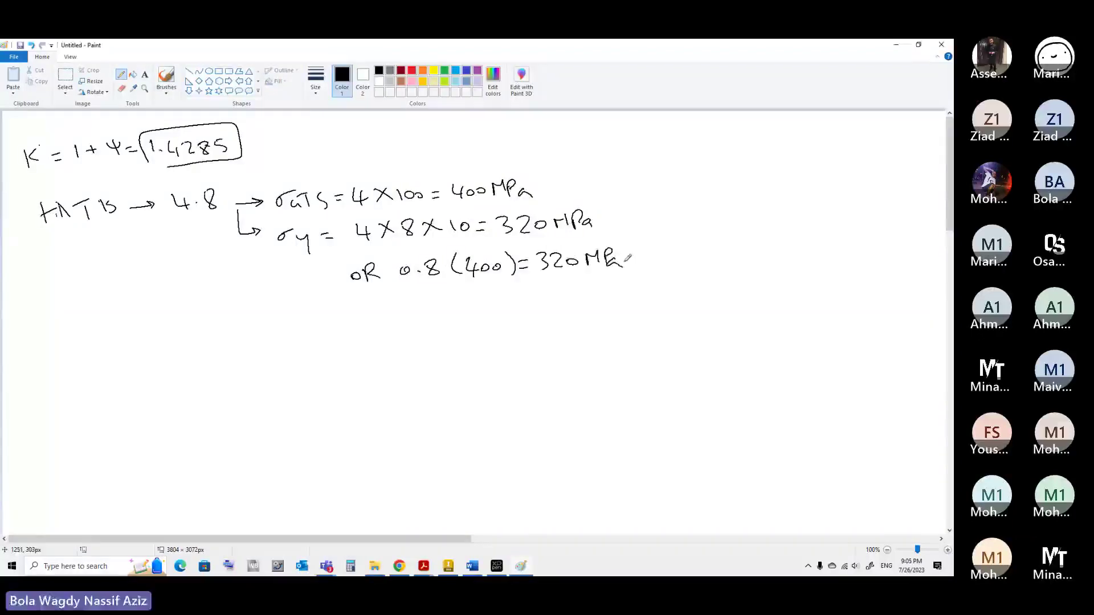
Switch back to Inventor, assign HTB 4.8 as the bolt material, and open the Allowable Thread Pressure image from the MDP211 folder
left_click(451, 570)
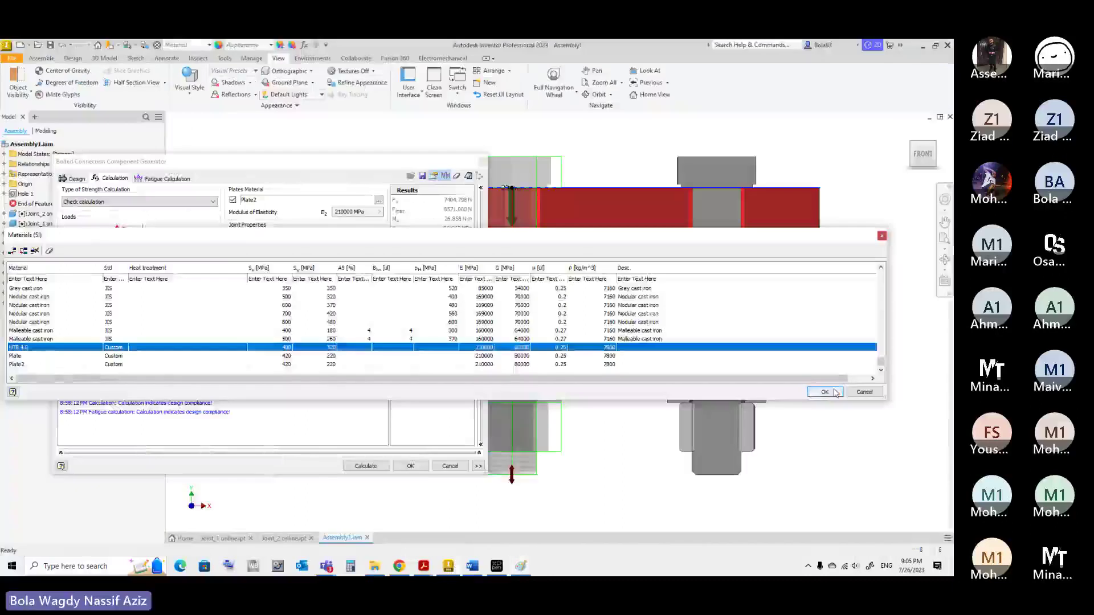
left_click(835, 392)
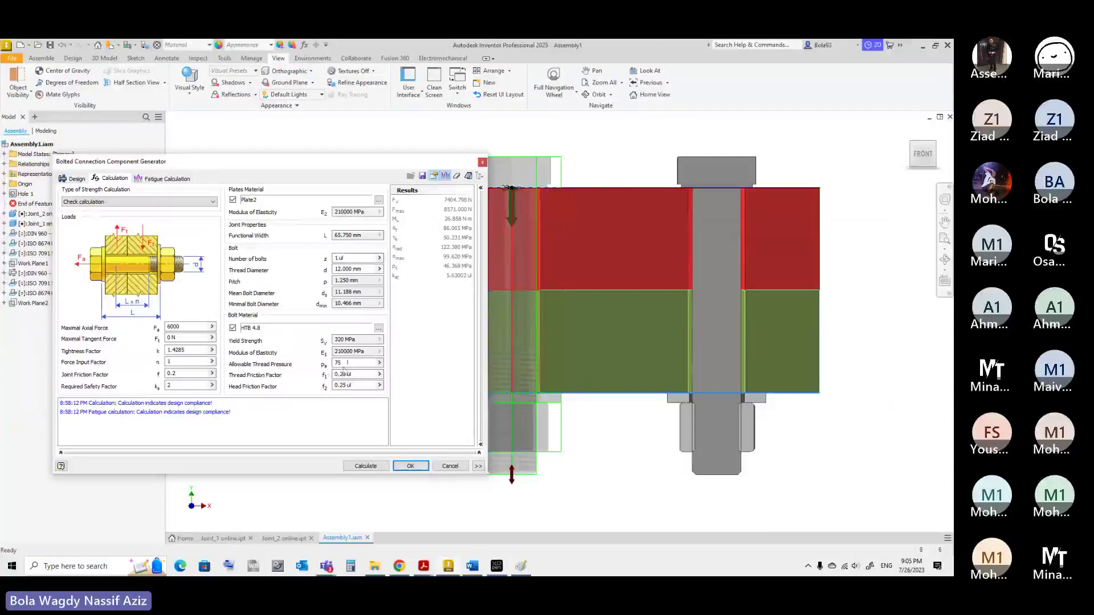
left_click(376, 567)
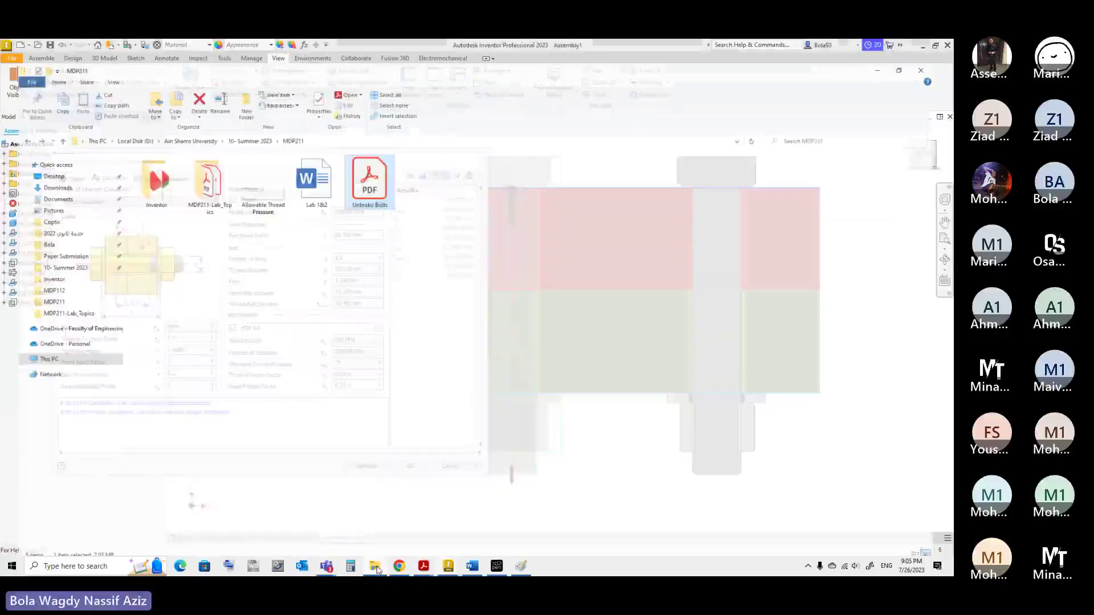
double_click(263, 183)
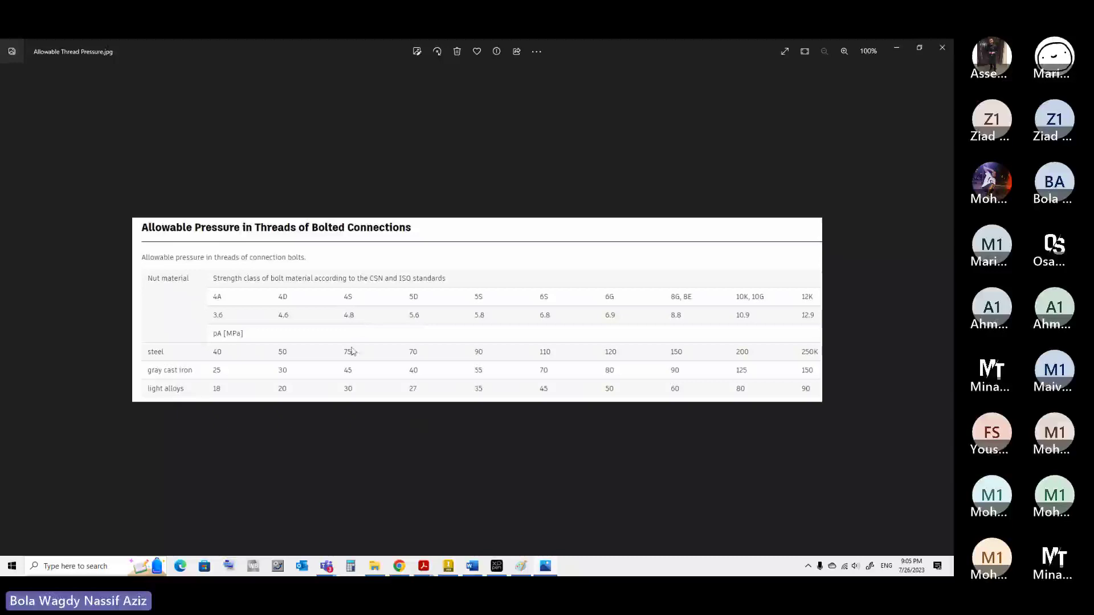
Return to Inventor, confirm the allowable thread pressure of 75, set the thread and head friction factors to 0.2, and recalculate
left_click(448, 568)
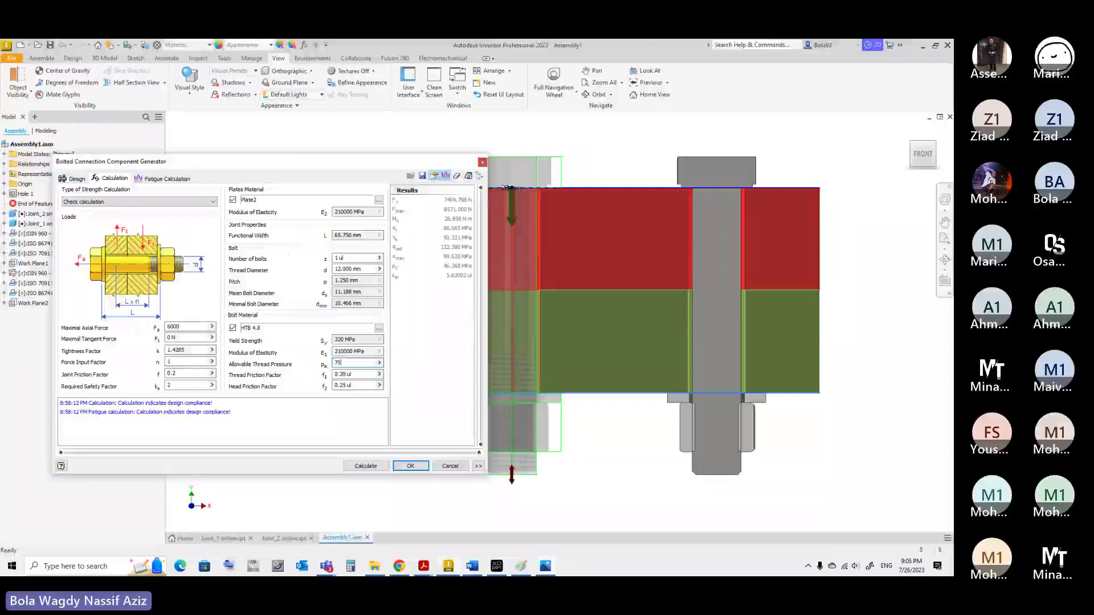
key("Tab")
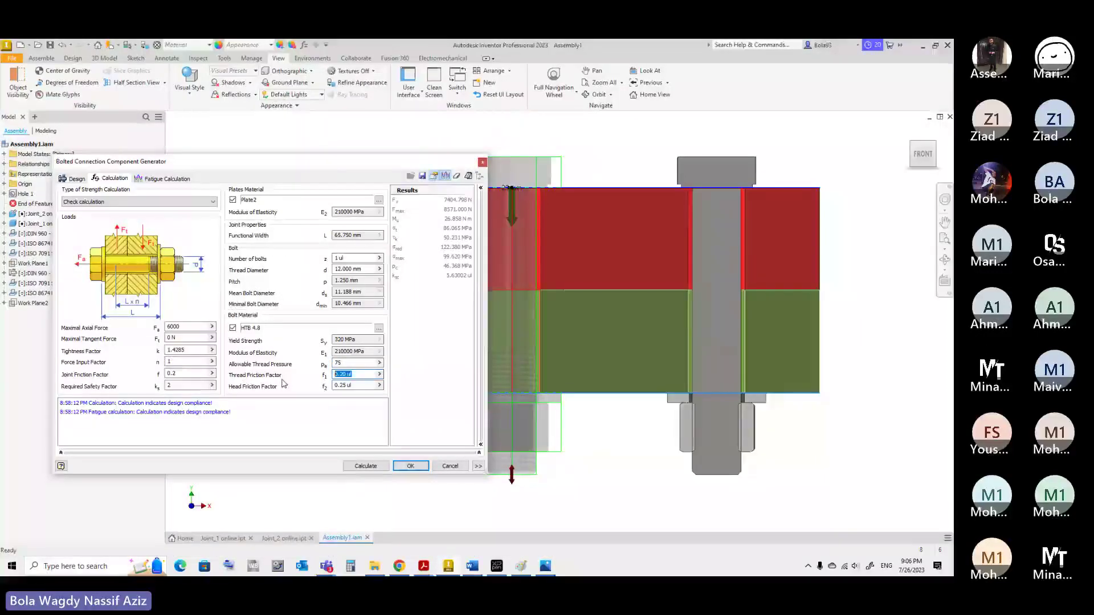
type("0.2")
left_click(356, 386)
type("0.2")
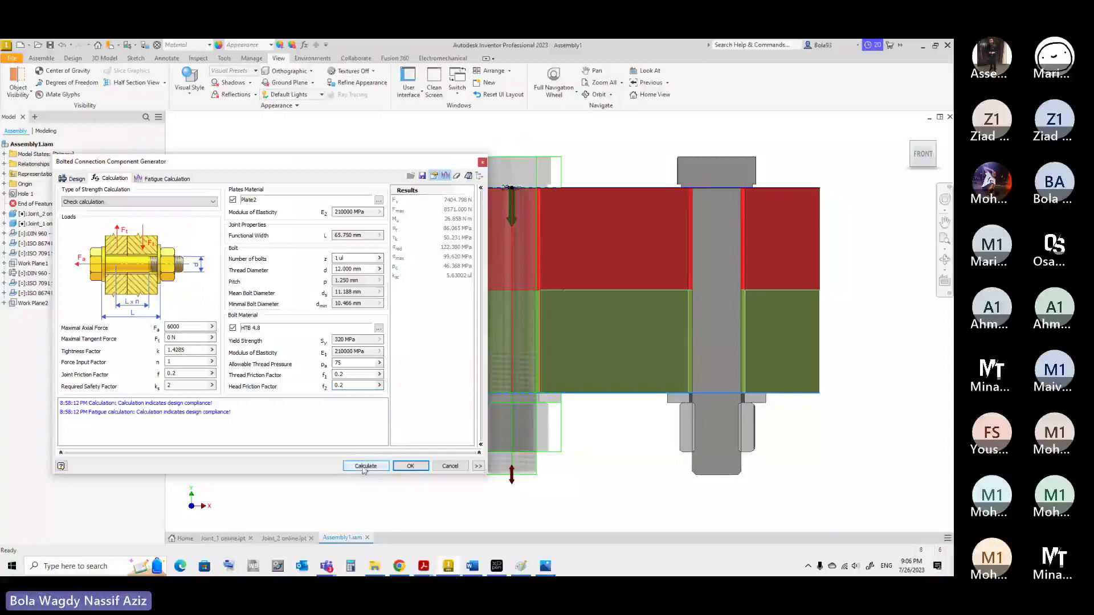
left_click(365, 466)
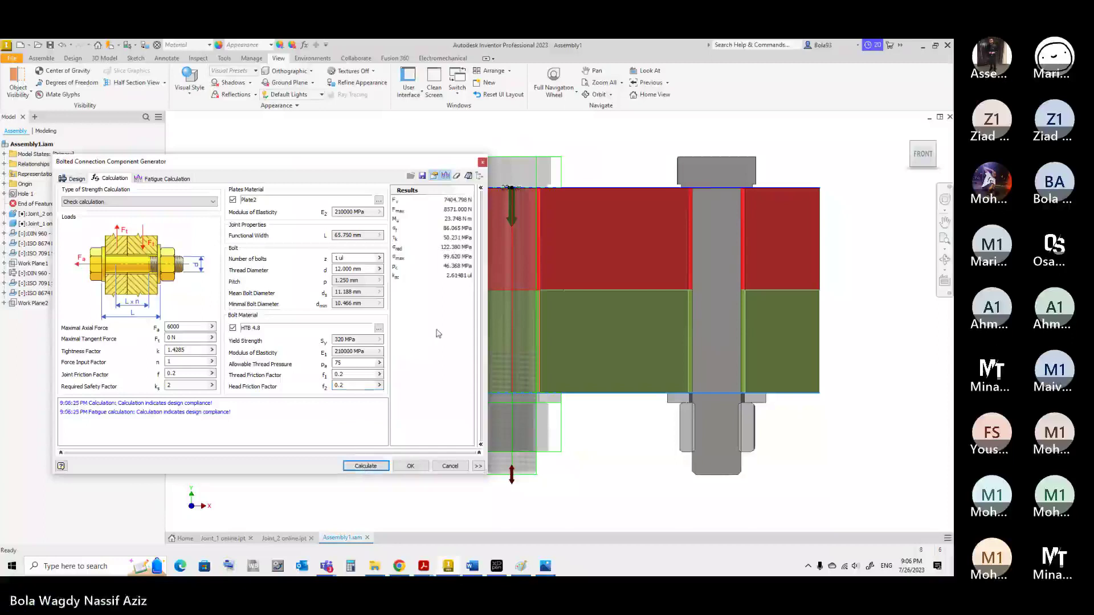
Highlight the Fmax and Mu results, and switch to the help in Chrome to mark the tightening moment's "determined by the prestress force" wording
left_click(450, 210)
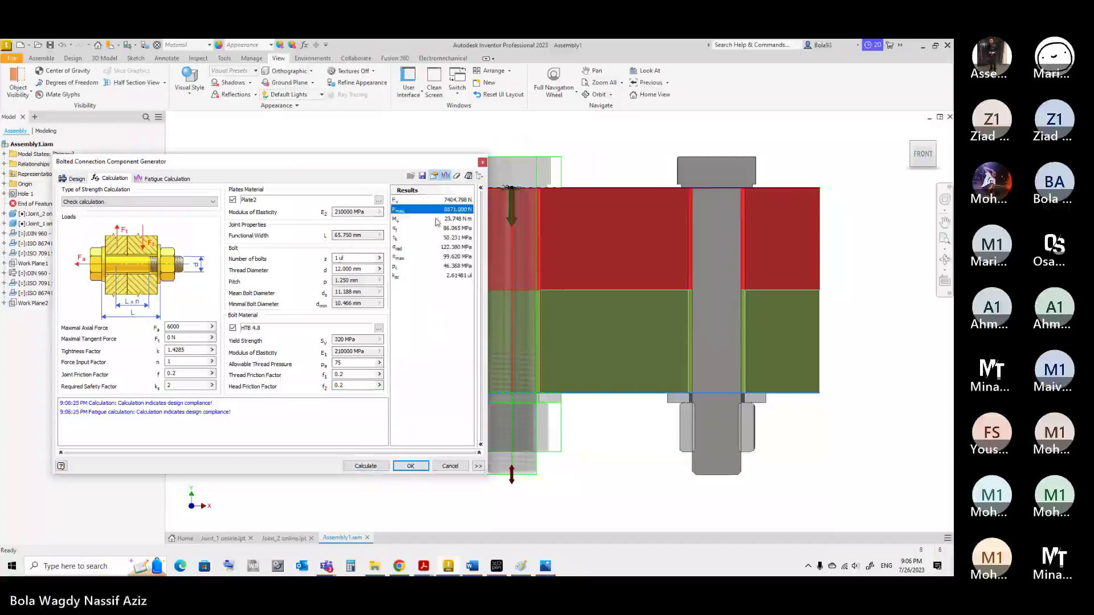
left_click(410, 219)
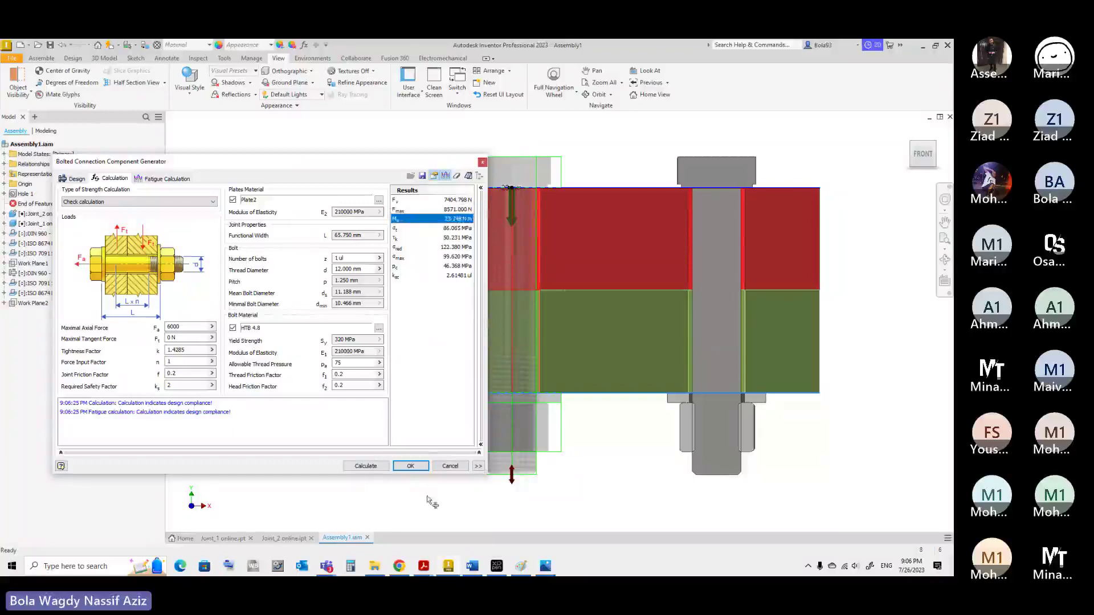
left_click(399, 566)
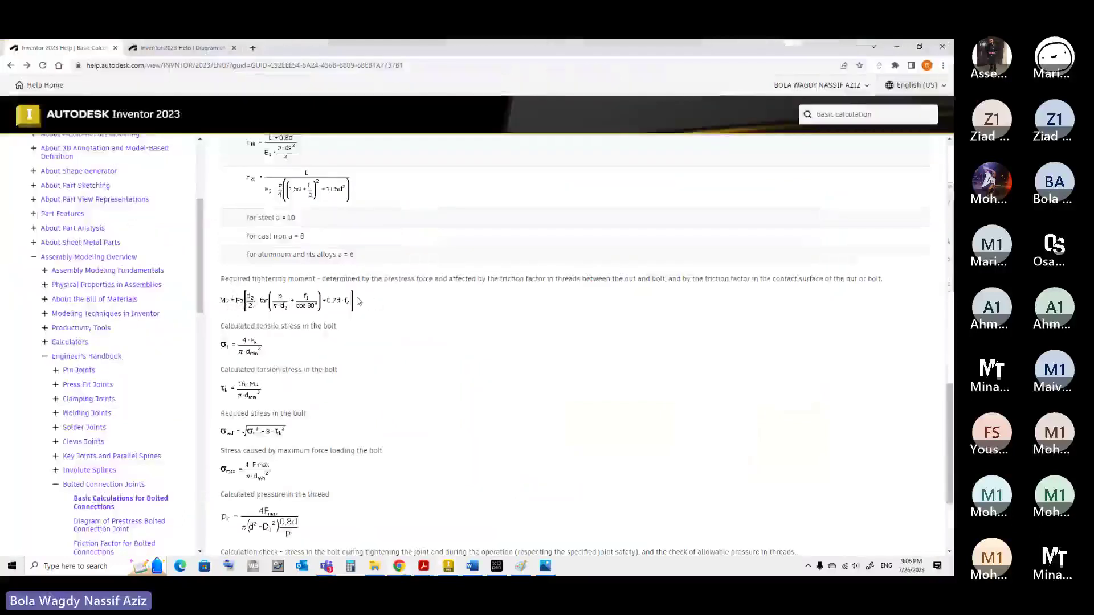
left_click_drag(322, 279, 433, 280)
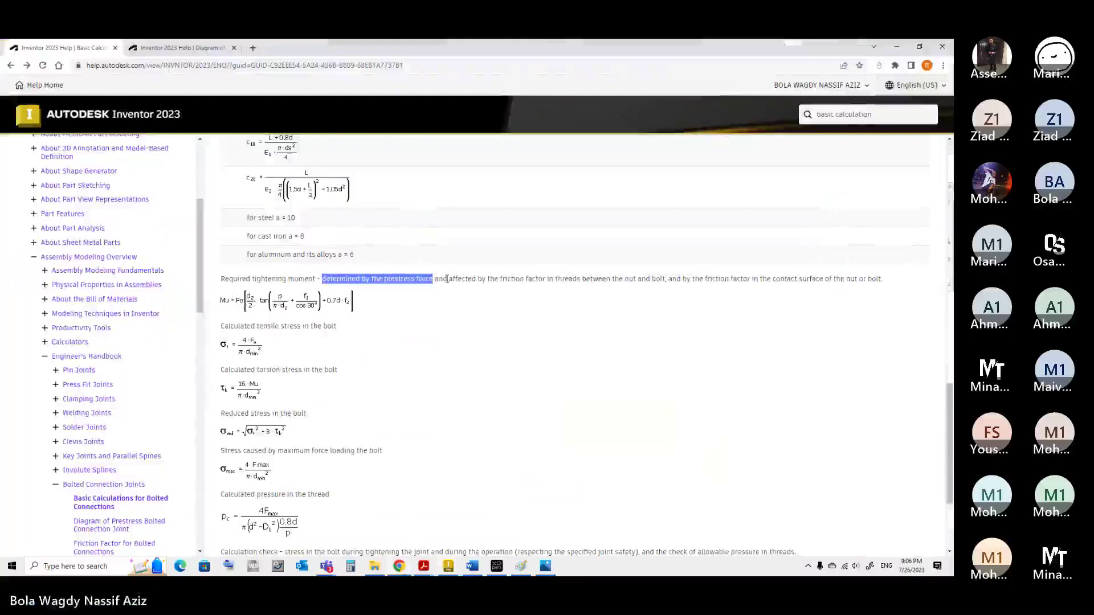
Mark the wording on friction factor in the contact surface of the nut or bolt, and switch to Inventor to highlight the σt result
left_click_drag(487, 279, 891, 281)
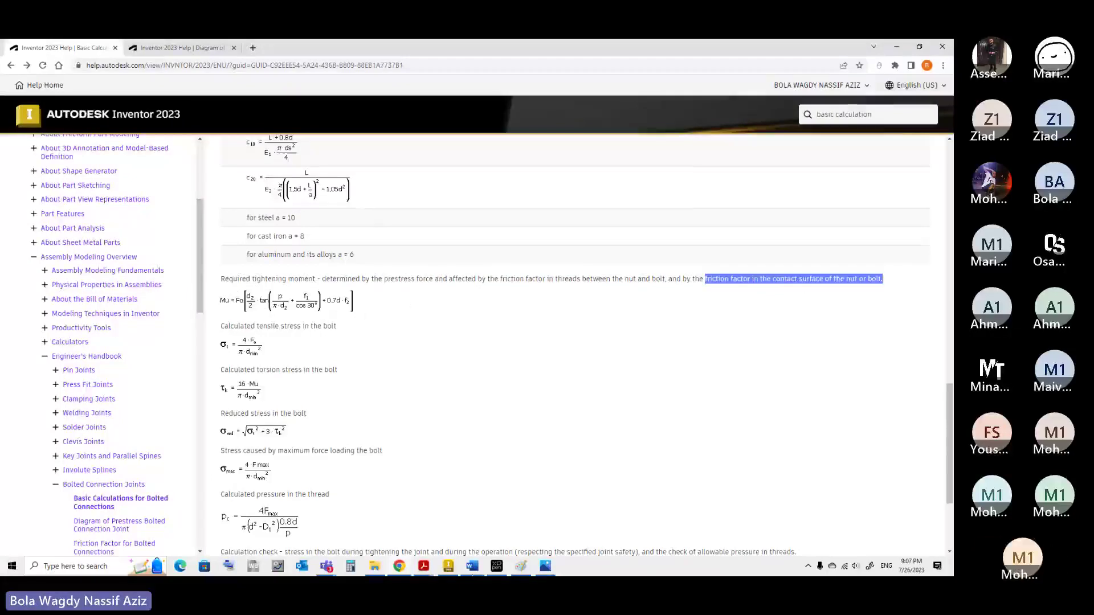
left_click(450, 567)
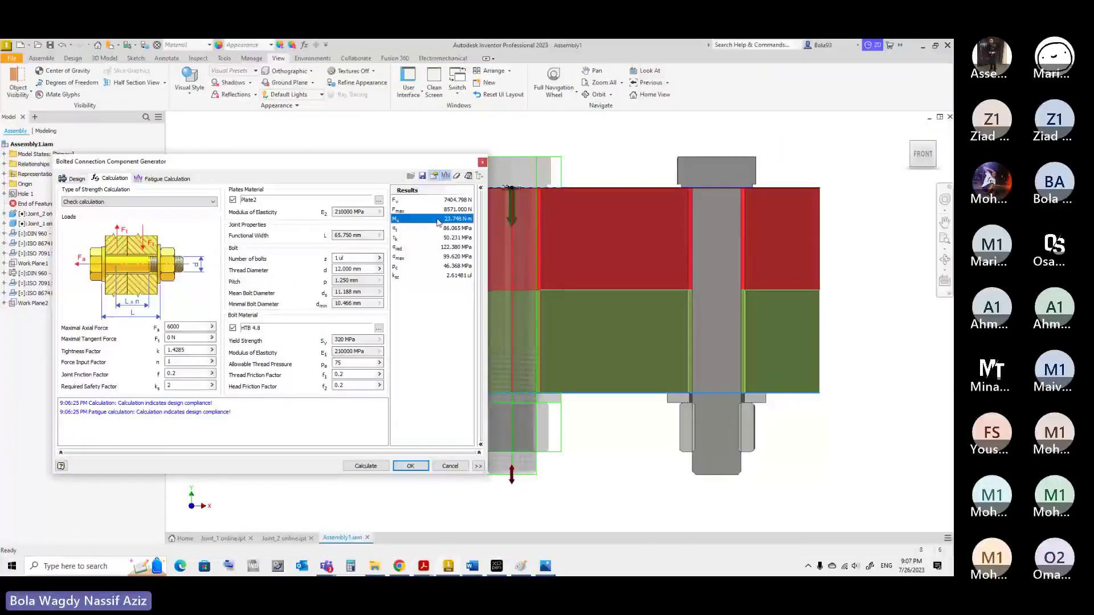
left_click(414, 229)
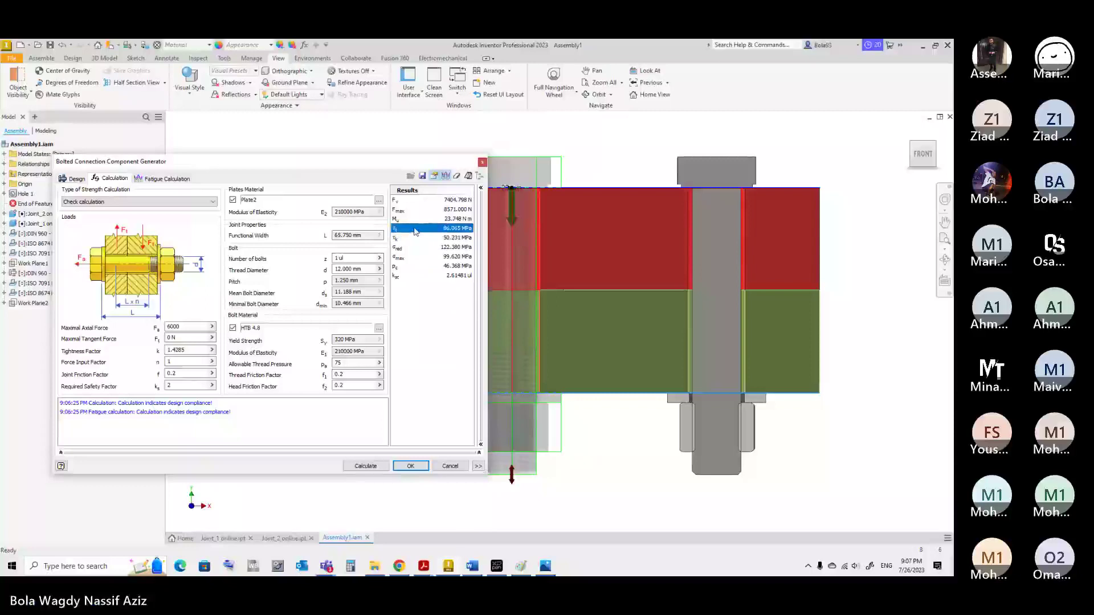
Switch to Paint, draw a divider line below the yield strength calculations, and write the underlined heading "Assembly stress" beneath it
key("alt+Tab")
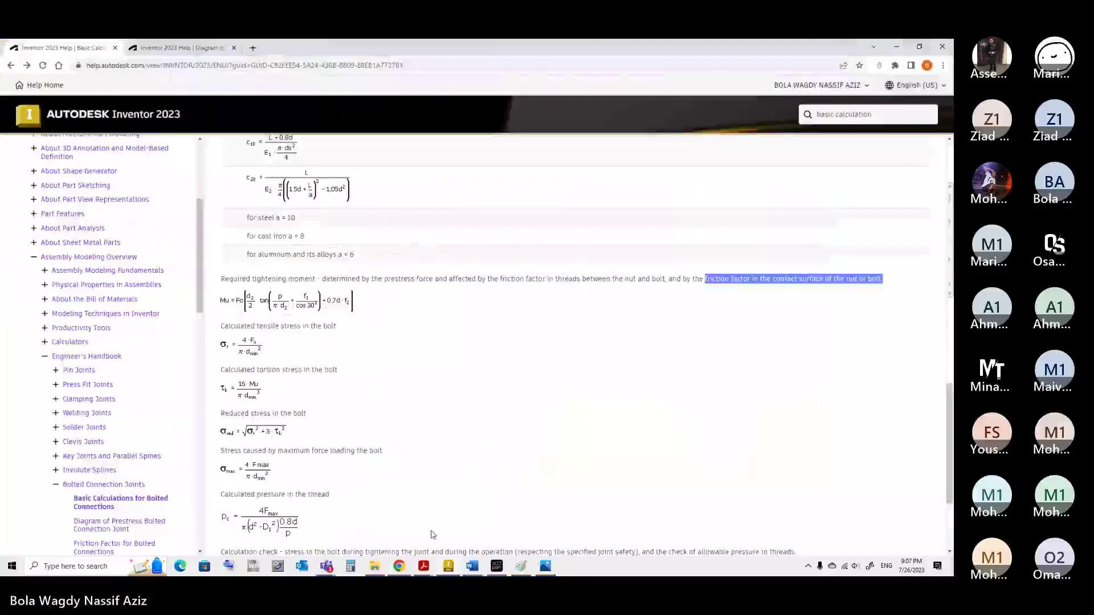
left_click(546, 566)
left_click_drag(44, 313, 207, 291)
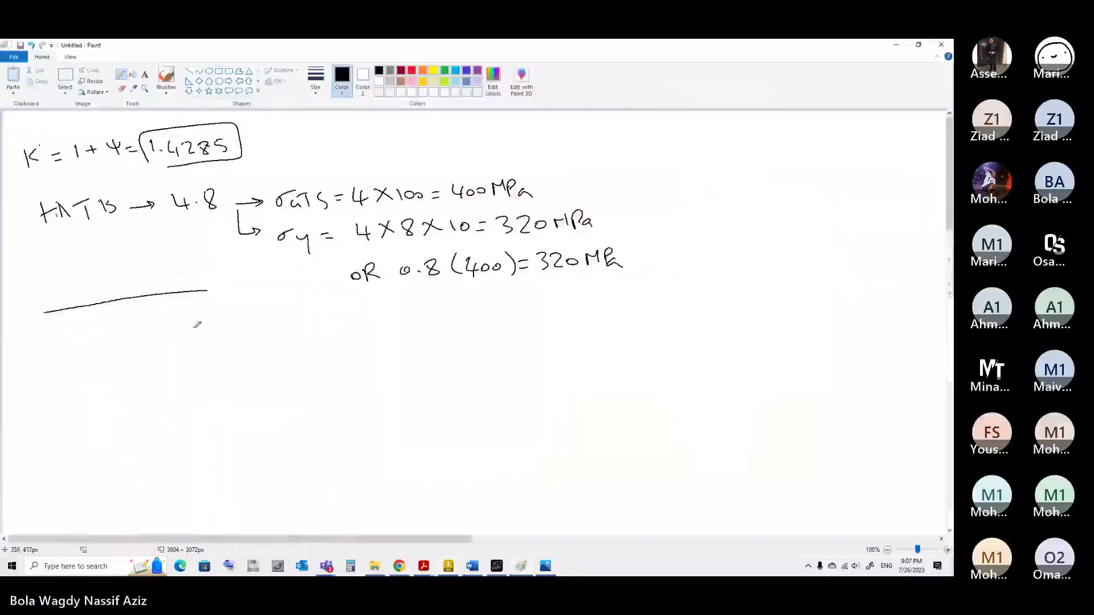
key("ctrl+z")
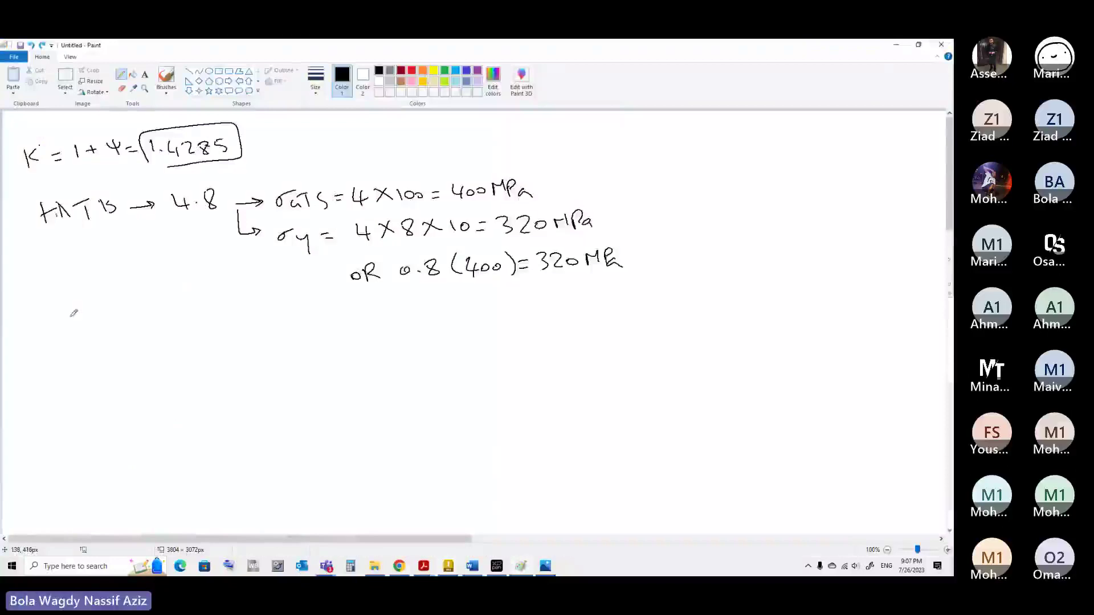
left_click_drag(68, 312, 477, 293)
left_click_drag(37, 362, 48, 353)
left_click_drag(60, 345, 51, 354)
mouse_move(75, 346)
left_mouse_down()
mouse_move(134, 342)
mouse_move(137, 360)
left_mouse_up()
left_click_drag(163, 336, 237, 352)
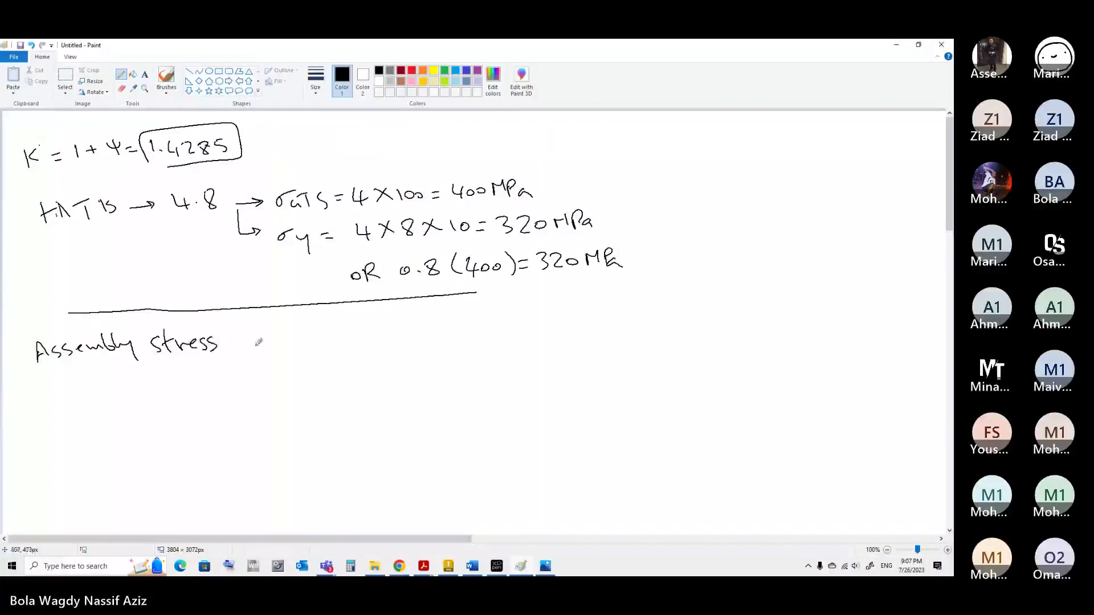
left_click_drag(54, 373, 217, 351)
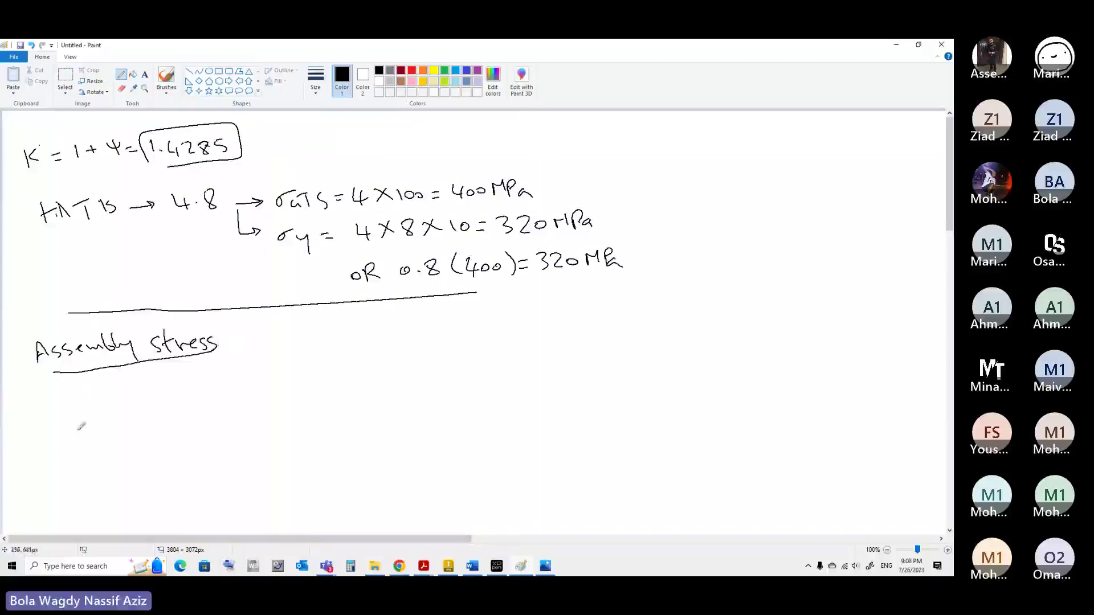
Write the assembly stress formulas σ = Fi/Ac and τ = 16T1/(πdc³) under the heading
mouse_move(63, 400)
left_mouse_down()
mouse_move(54, 408)
mouse_move(67, 402)
left_mouse_up()
left_click_drag(73, 406, 85, 410)
mouse_move(104, 381)
left_mouse_down()
mouse_move(98, 400)
mouse_move(116, 384)
mouse_move(113, 402)
mouse_move(128, 405)
left_mouse_up()
mouse_move(112, 438)
left_mouse_down()
mouse_move(118, 420)
mouse_move(123, 435)
left_mouse_up()
left_click_drag(113, 431, 135, 436)
left_click_drag(171, 404, 203, 391)
left_click_drag(206, 390, 221, 391)
left_click_drag(213, 400, 224, 396)
mouse_move(232, 376)
left_mouse_down()
mouse_move(238, 385)
mouse_move(258, 374)
left_mouse_up()
left_click_drag(252, 375, 253, 390)
mouse_move(263, 381)
left_mouse_down()
mouse_move(277, 393)
mouse_move(246, 417)
left_mouse_up()
left_click_drag(238, 418, 236, 429)
mouse_move(260, 418)
left_mouse_down()
mouse_move(253, 427)
mouse_move(263, 425)
left_mouse_up()
left_click_drag(274, 422, 270, 430)
left_click_drag(276, 402, 278, 415)
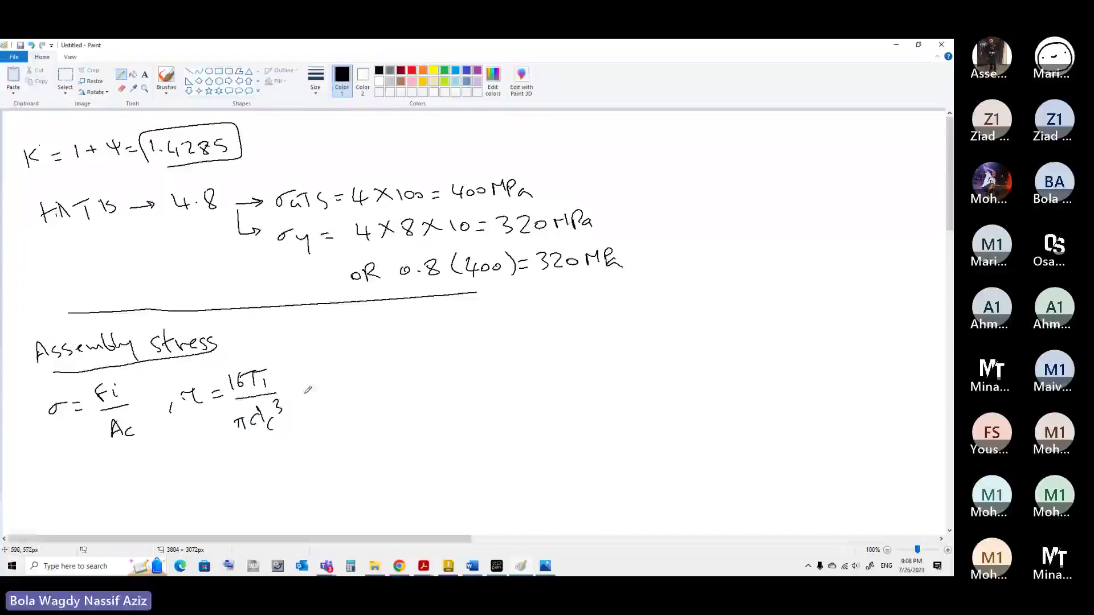
Draw an arrow from the assembly stress formulas to τmax = with a check mark
left_click_drag(308, 391, 347, 386)
mouse_move(338, 380)
left_mouse_down()
mouse_move(341, 391)
mouse_move(388, 378)
left_mouse_up()
left_click_drag(394, 387, 439, 381)
left_click_drag(443, 378, 453, 376)
left_click_drag(443, 383, 454, 382)
left_click_drag(463, 373, 481, 364)
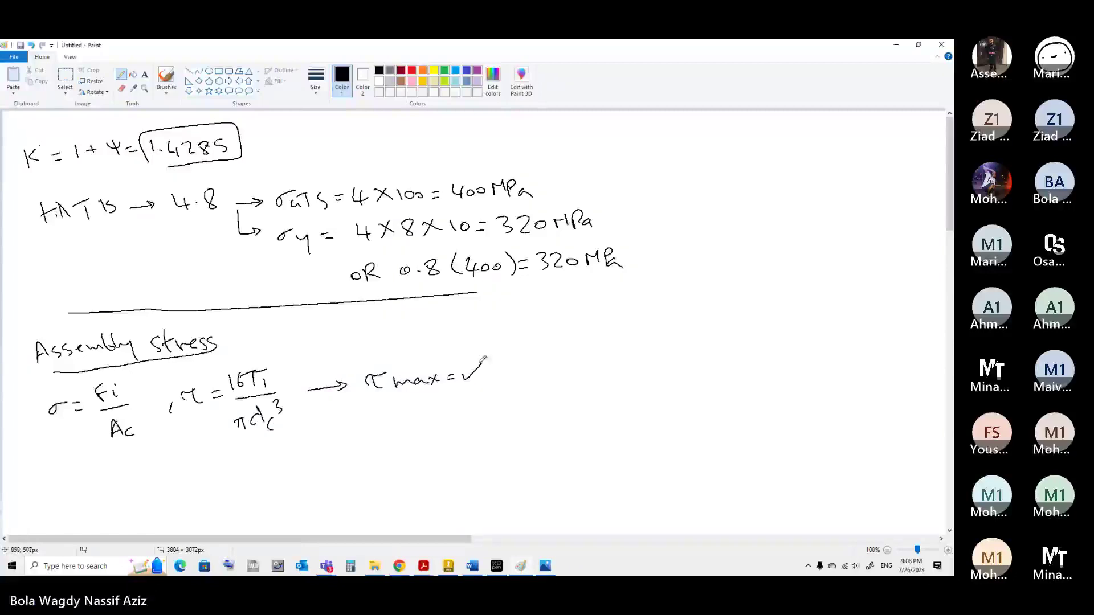
Write the underlined heading "Working stress" below the assembly stress formulas
mouse_move(50, 473)
left_mouse_down()
mouse_move(120, 471)
mouse_move(132, 461)
mouse_move(147, 479)
mouse_move(168, 468)
left_mouse_up()
left_click_drag(174, 459, 199, 467)
left_click_drag(86, 489, 188, 471)
Write σ = Fmax/Ac under the working stress heading, with an arrow leading to τmax = and a check mark
mouse_move(111, 504)
left_mouse_down()
mouse_move(98, 517)
mouse_move(133, 507)
left_mouse_up()
left_click_drag(122, 515, 151, 504)
mouse_move(150, 491)
left_mouse_down()
mouse_move(165, 486)
mouse_move(162, 496)
left_mouse_up()
left_click_drag(165, 497, 199, 488)
mouse_move(194, 487)
left_mouse_down()
mouse_move(207, 499)
mouse_move(192, 504)
left_mouse_up()
mouse_move(178, 521)
left_mouse_down()
mouse_move(183, 505)
mouse_move(188, 527)
left_mouse_up()
mouse_move(177, 519)
left_mouse_down()
mouse_move(196, 528)
mouse_move(280, 494)
left_mouse_up()
mouse_move(272, 490)
left_mouse_down()
mouse_move(275, 500)
mouse_move(305, 484)
left_mouse_up()
mouse_move(296, 485)
left_mouse_down()
mouse_move(295, 498)
mouse_move(346, 495)
left_mouse_up()
mouse_move(346, 485)
left_mouse_down()
mouse_move(339, 496)
mouse_move(365, 485)
left_mouse_up()
left_click_drag(355, 491, 366, 490)
mouse_move(369, 482)
left_mouse_down()
mouse_move(377, 489)
mouse_move(392, 470)
left_mouse_up()
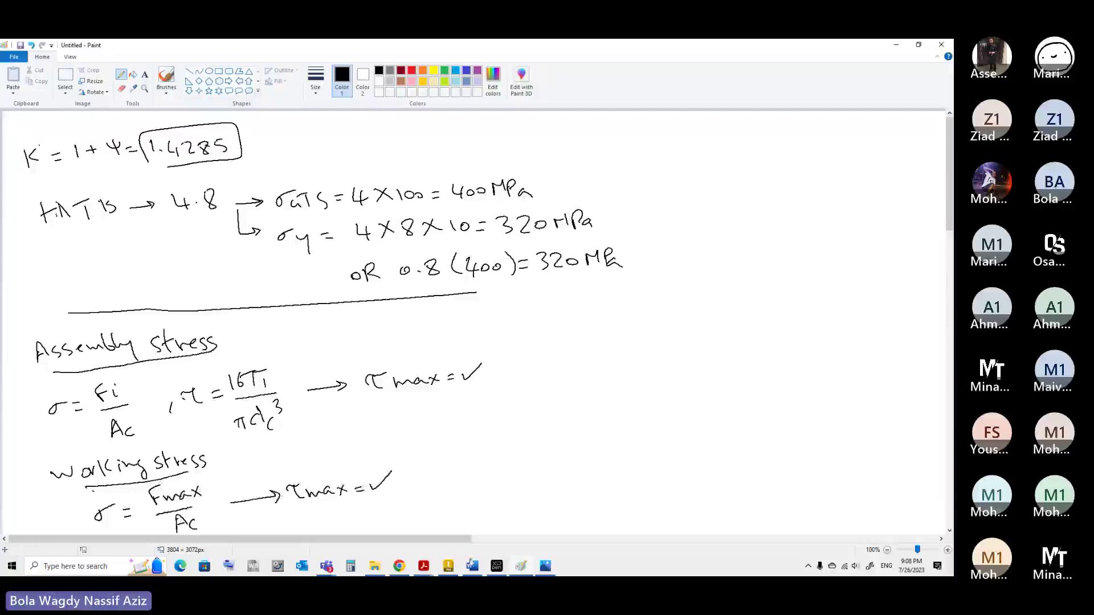
Switch to Inventor and on to the help in Chrome, enlarge the page, and examine the tightening moment, tensile stress and torsion stress formulas
left_click(449, 567)
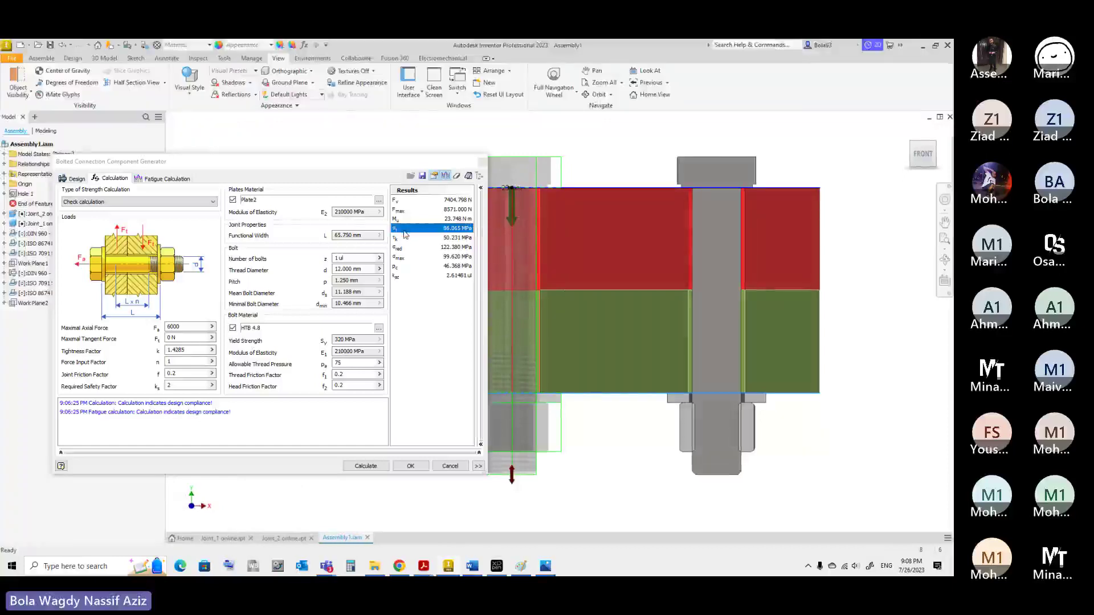
left_click(401, 566)
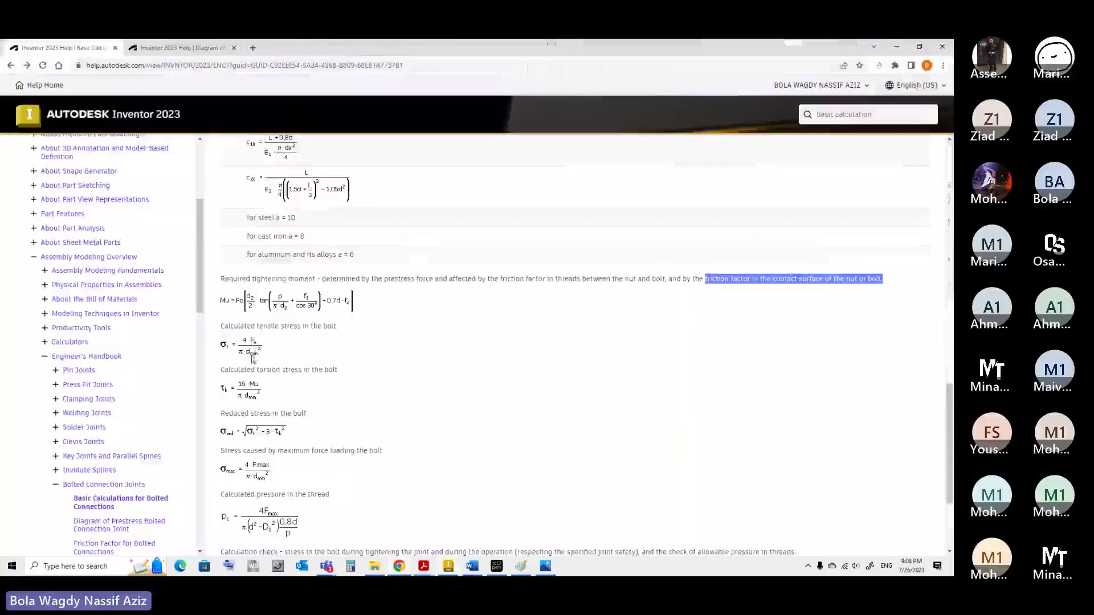
left_click(943, 66)
left_click(917, 183)
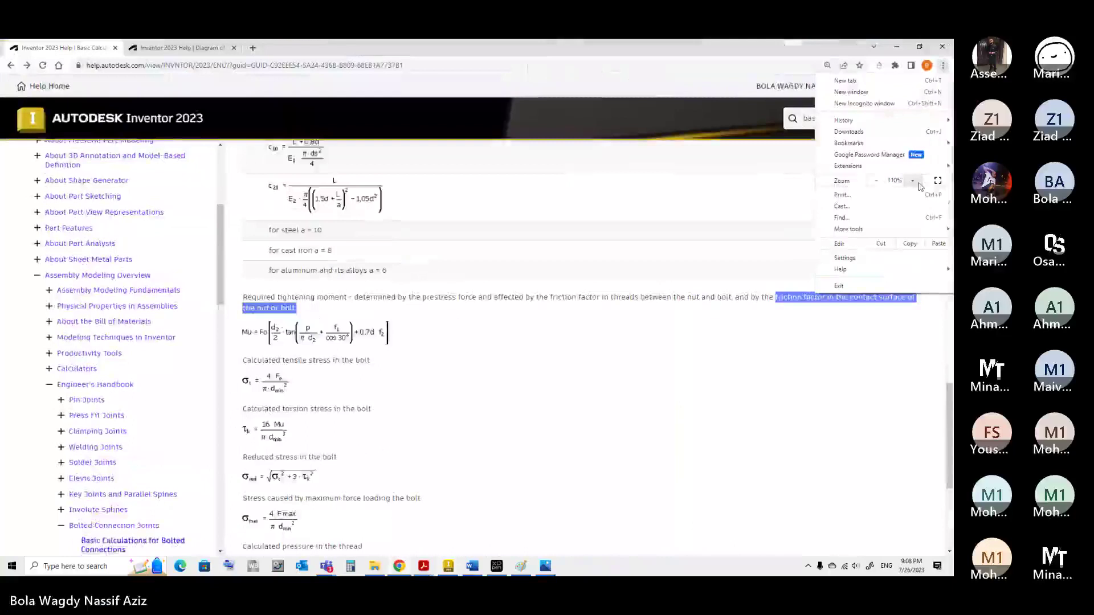
left_click(918, 185)
left_click(919, 185)
scroll(365, 387, "down", 3)
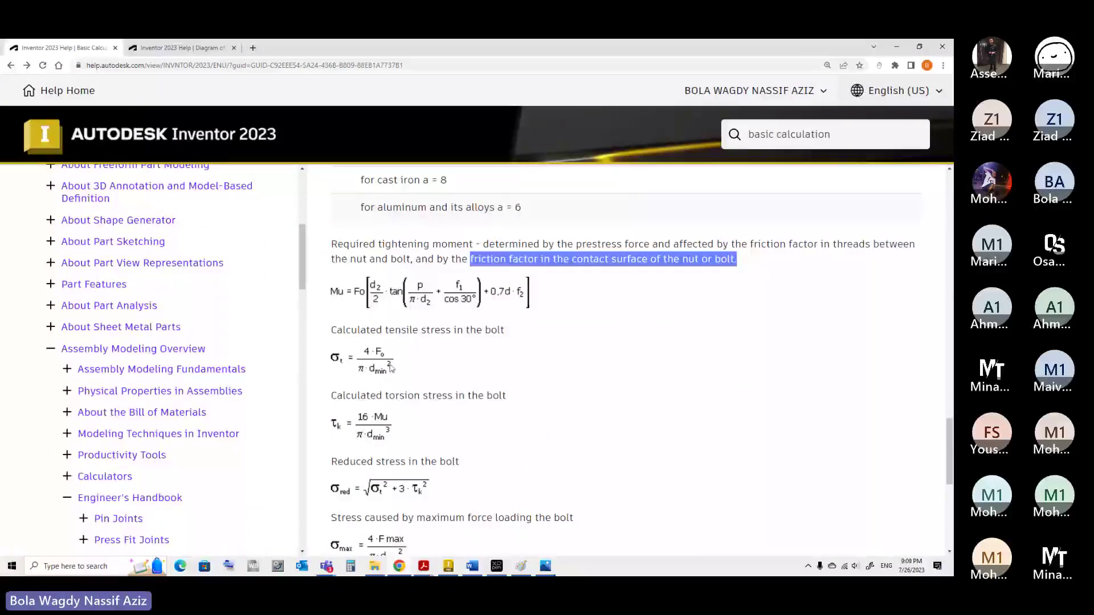
scroll(381, 398, "down", 1)
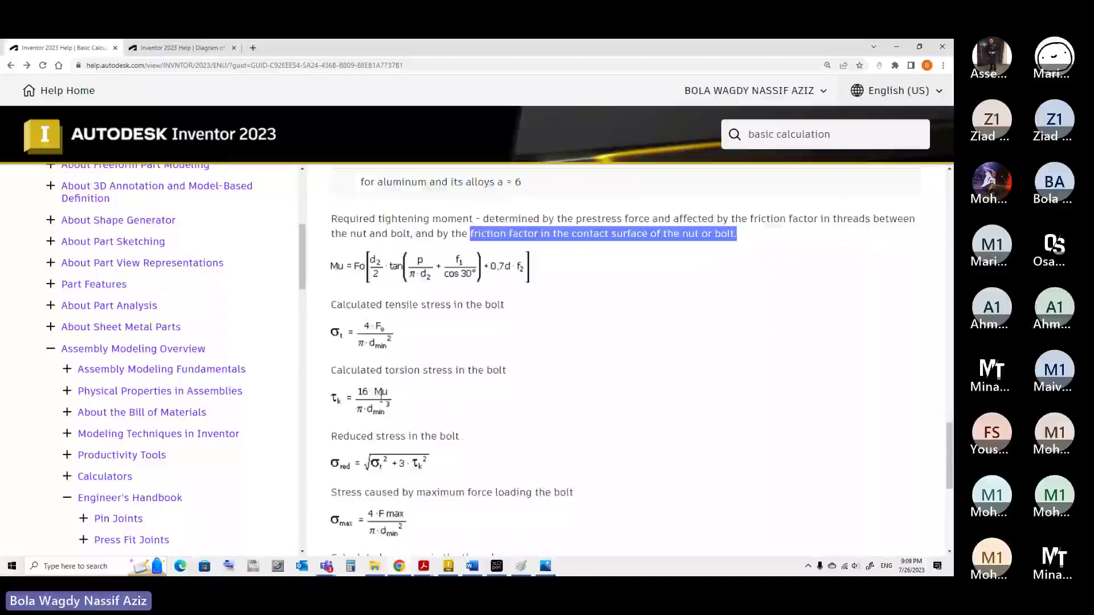
scroll(376, 371, "down", 1)
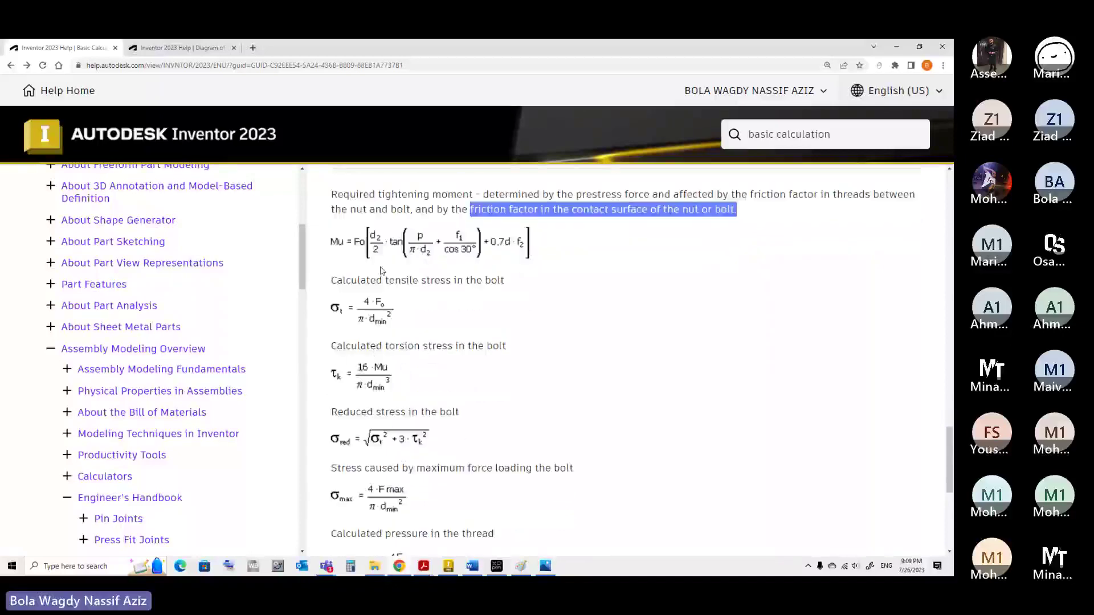
left_click(332, 296)
scroll(332, 296, "up", 1)
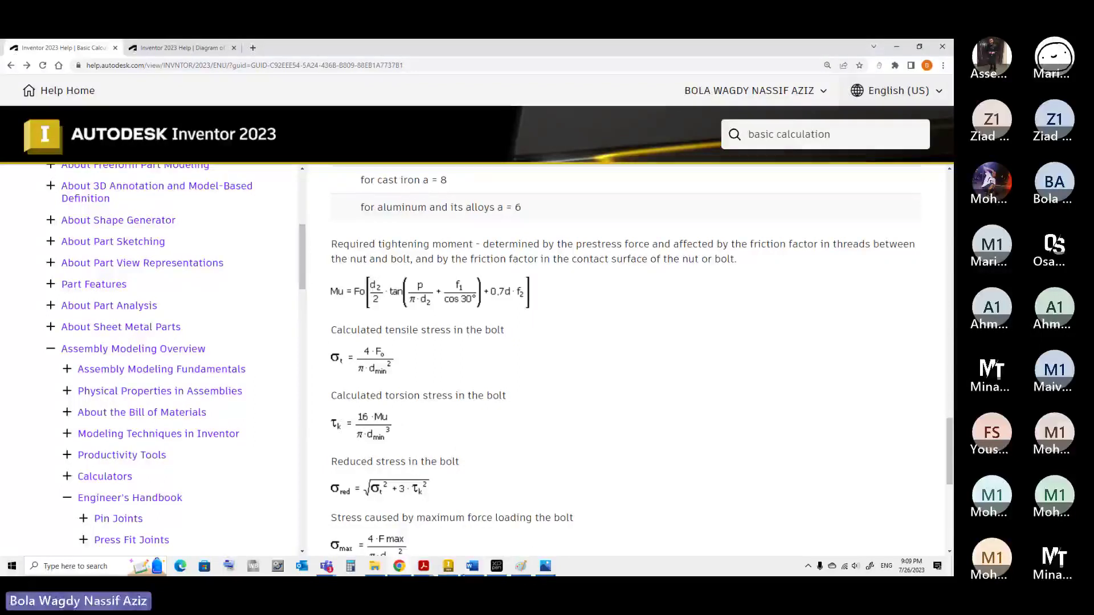
Return to Inventor and highlight the τk and σred results of the bolt calculation
left_click(448, 568)
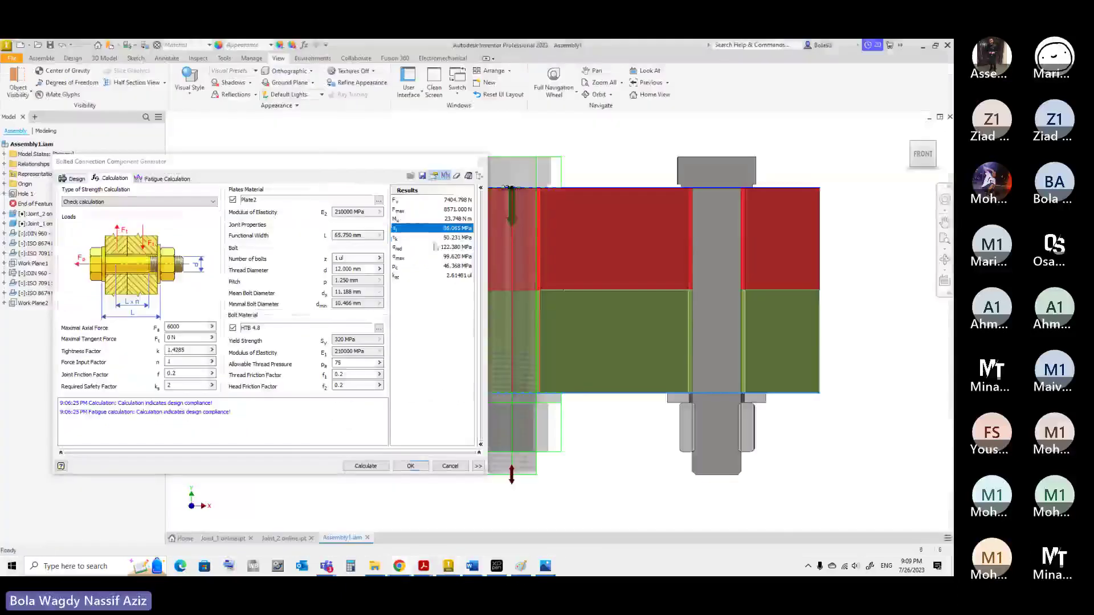
left_click(434, 238)
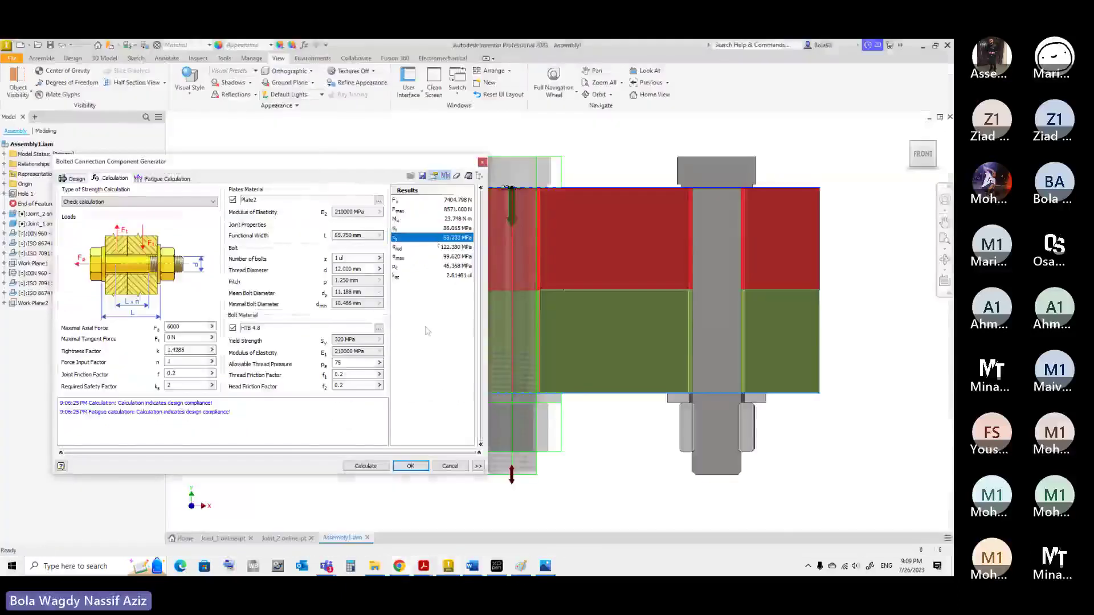
left_click(413, 248)
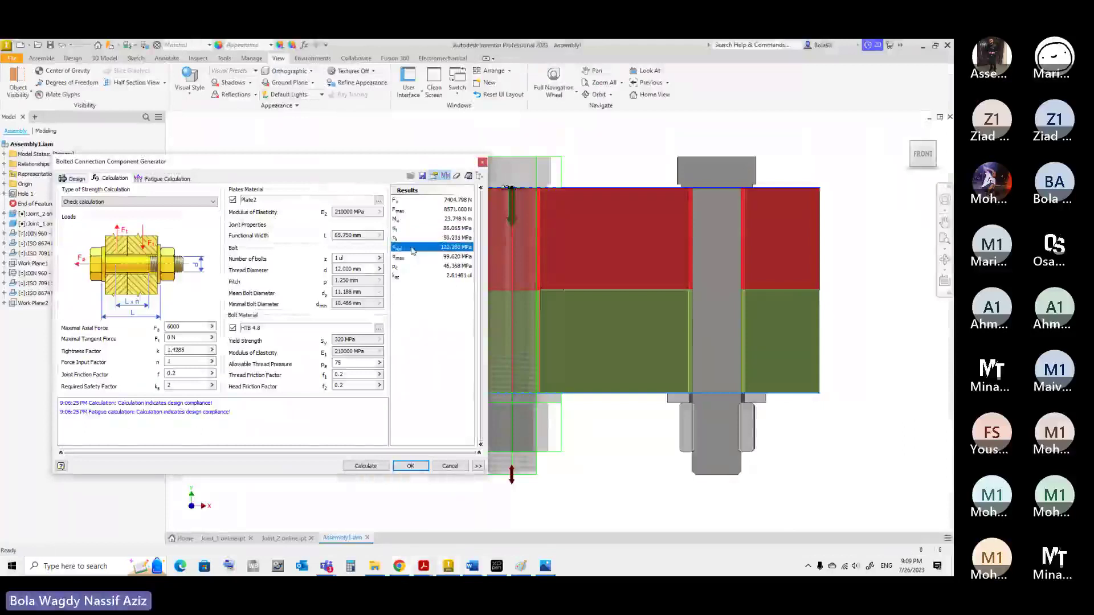
Switch to Paint and draw an arrow from the assembly τmax to the note "Max. shear stress theory → τmax = σy/2"
left_click(522, 567)
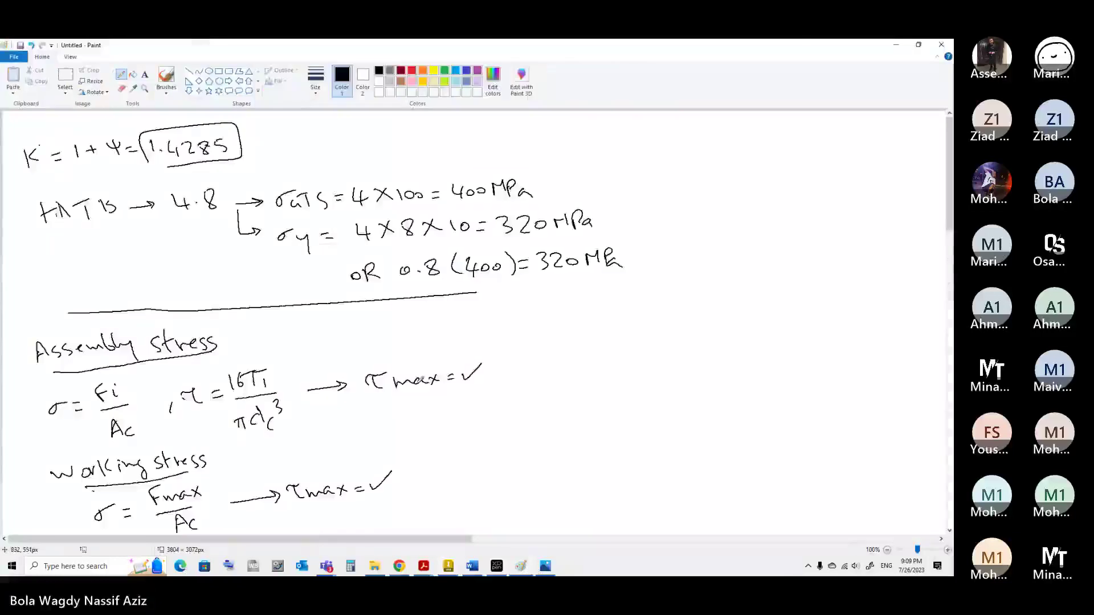
mouse_move(411, 373)
left_mouse_down()
mouse_move(456, 333)
mouse_move(653, 328)
mouse_move(717, 312)
mouse_move(721, 332)
mouse_move(816, 321)
left_mouse_up()
left_click_drag(815, 314, 823, 322)
left_click_drag(823, 314, 814, 323)
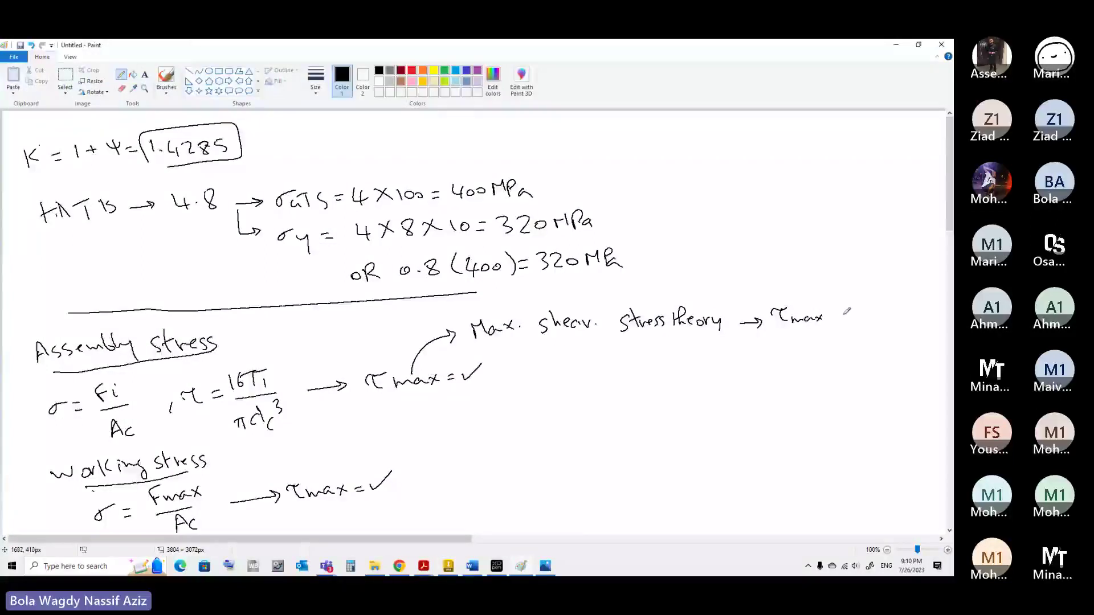
left_click_drag(839, 314, 848, 313)
left_click_drag(839, 318, 848, 318)
mouse_move(874, 298)
left_mouse_down()
mouse_move(868, 304)
mouse_move(883, 295)
left_mouse_up()
left_click_drag(877, 302, 885, 334)
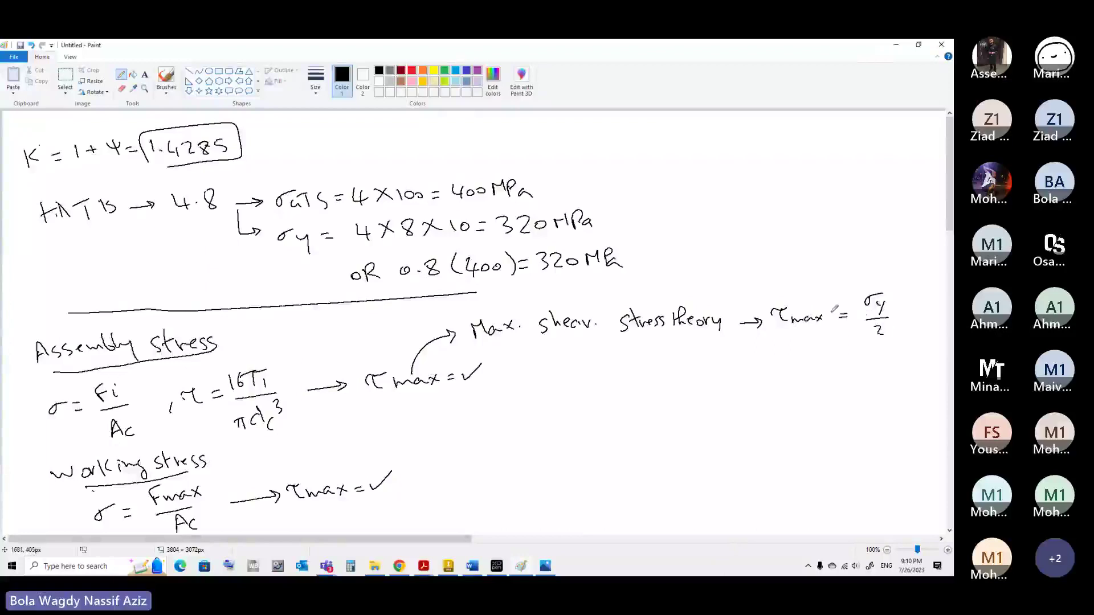
Erase the "max" subscript in the shear stress theory note and write "all" in its place
left_click(122, 89)
mouse_move(800, 321)
left_mouse_down()
mouse_move(783, 324)
mouse_move(821, 321)
left_mouse_up()
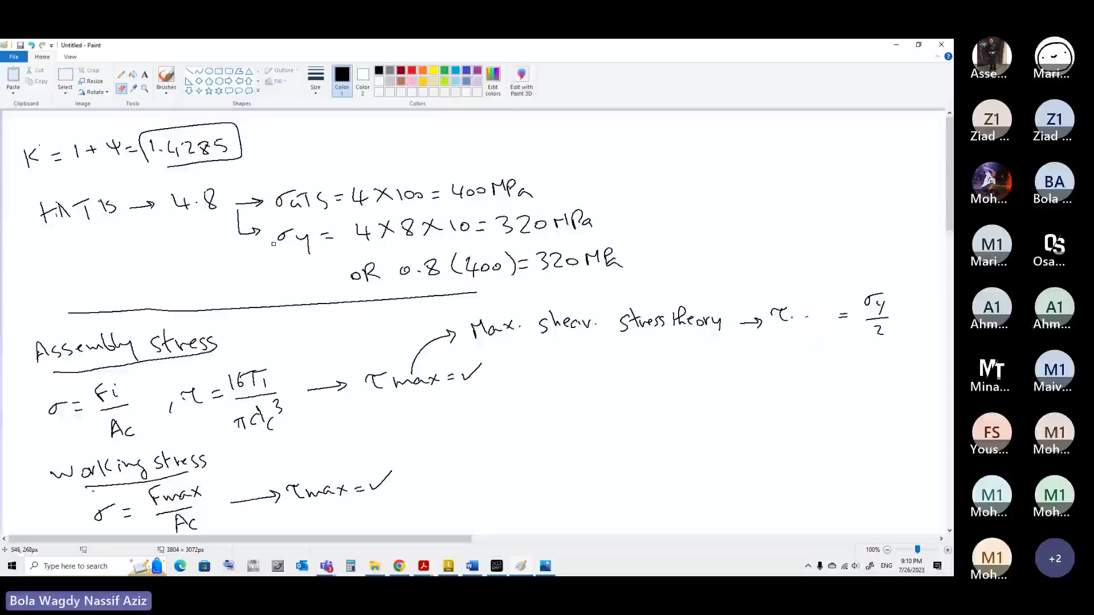
left_click(121, 74)
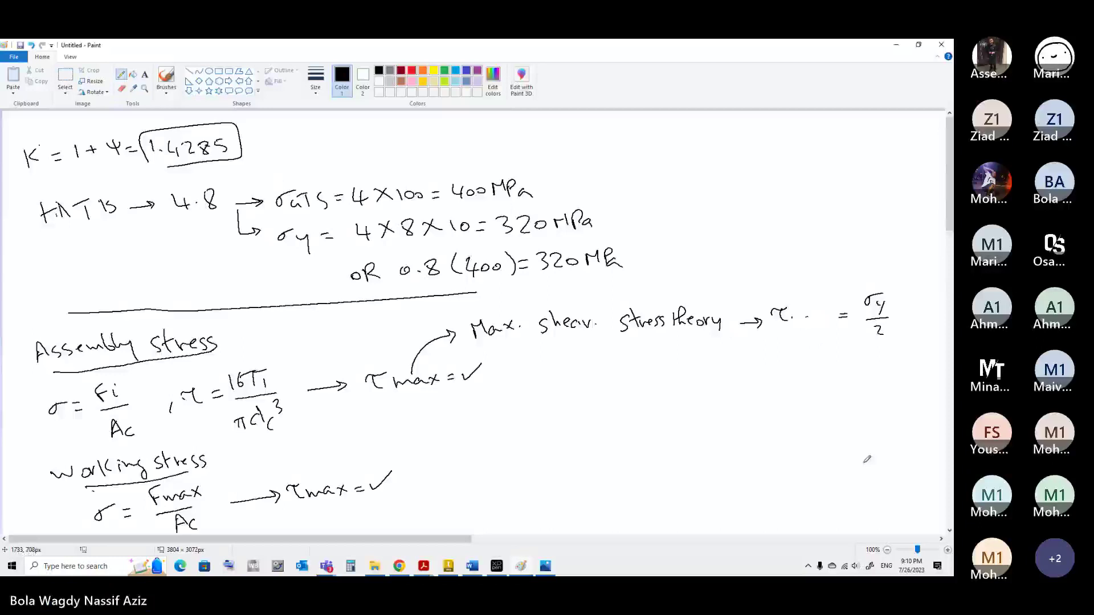
left_click_drag(795, 315, 824, 325)
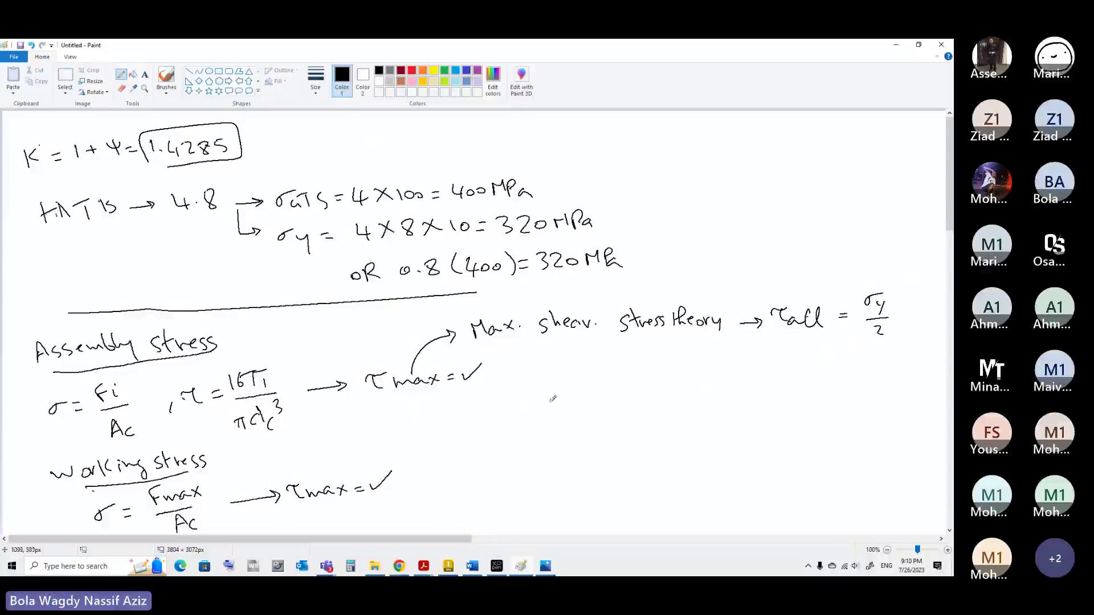
Write the combined stress formula σcomb = √(σ+3τ²) below the shear stress theory note
mouse_move(555, 367)
left_mouse_down()
mouse_move(558, 377)
mouse_move(573, 361)
mouse_move(558, 388)
mouse_move(581, 389)
left_mouse_up()
mouse_move(584, 378)
left_mouse_down()
mouse_move(590, 388)
mouse_move(608, 369)
left_mouse_up()
left_click_drag(600, 377, 719, 340)
left_click_drag(655, 369, 676, 370)
mouse_move(679, 365)
left_mouse_down()
mouse_move(684, 378)
mouse_move(706, 377)
mouse_move(708, 359)
left_mouse_up()
left_click_drag(710, 353, 718, 368)
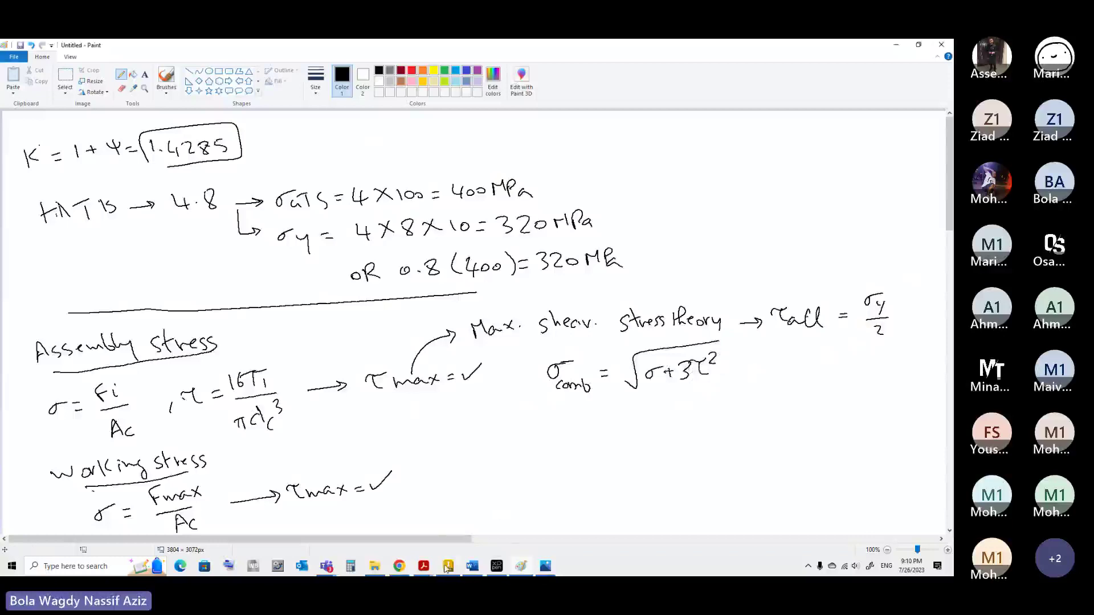
Switch to Inventor and on to the Chrome help to review the reduced stress, maximum stress, thread pressure and calculation check formulas
mouse_move(448, 568)
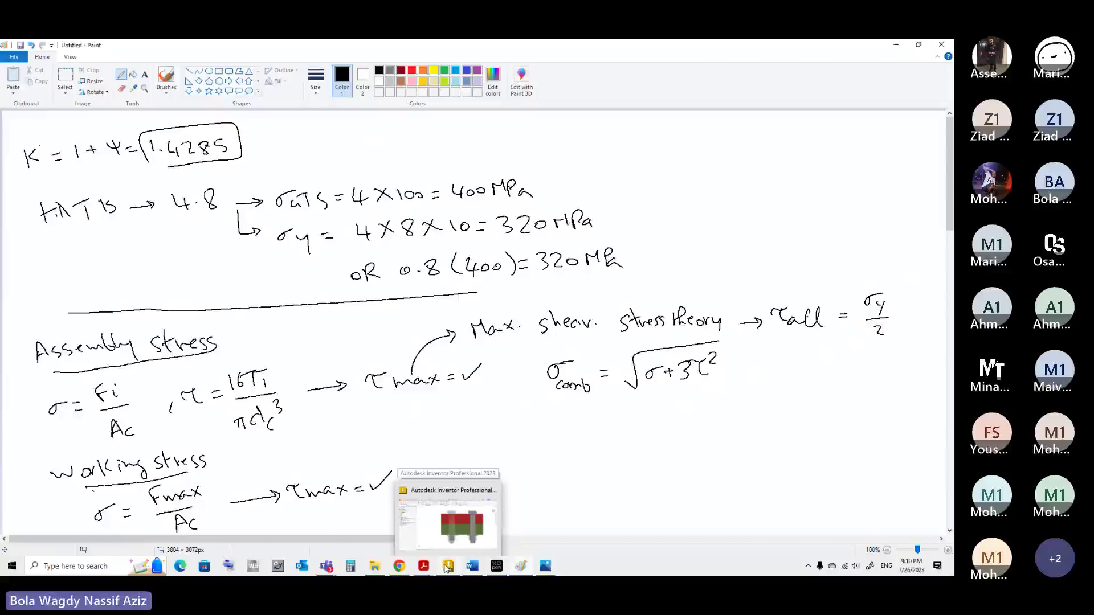
left_click(447, 567)
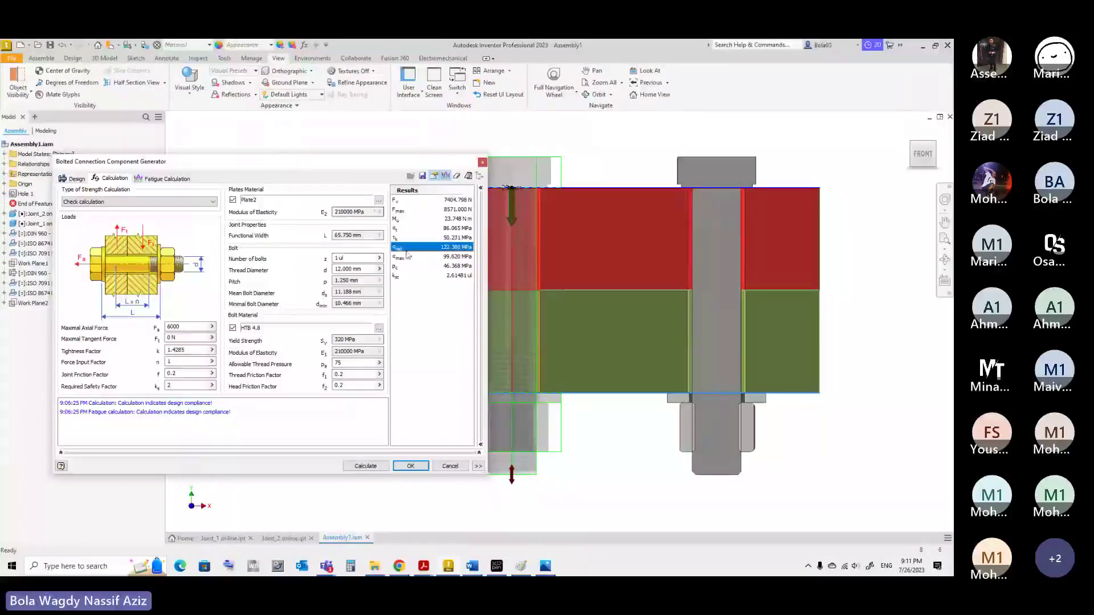
left_click(393, 566)
scroll(399, 346, "down", 4)
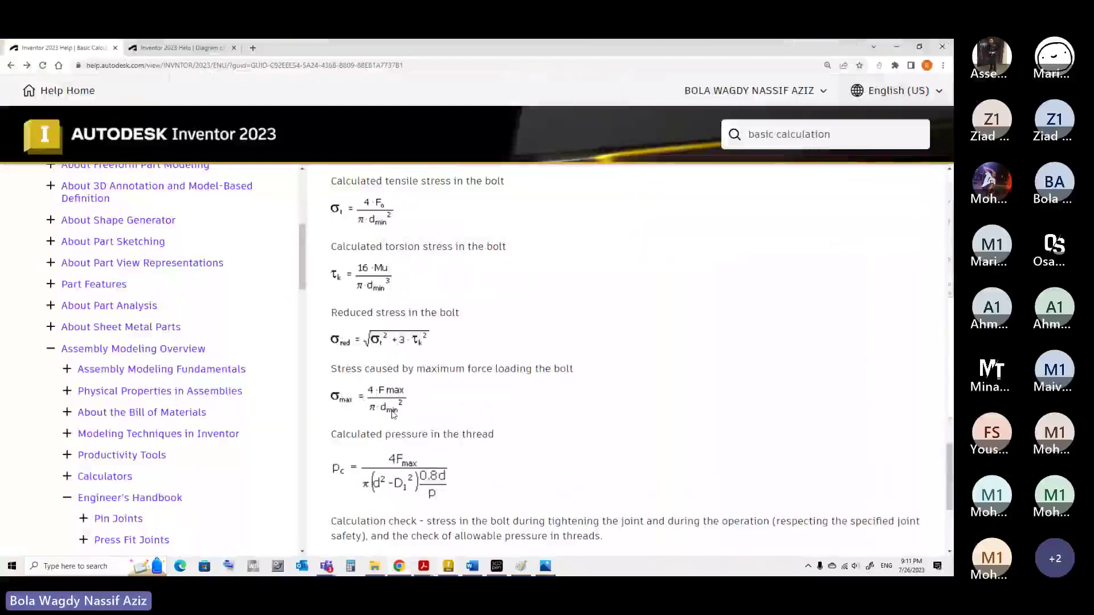
scroll(393, 414, "down", 1)
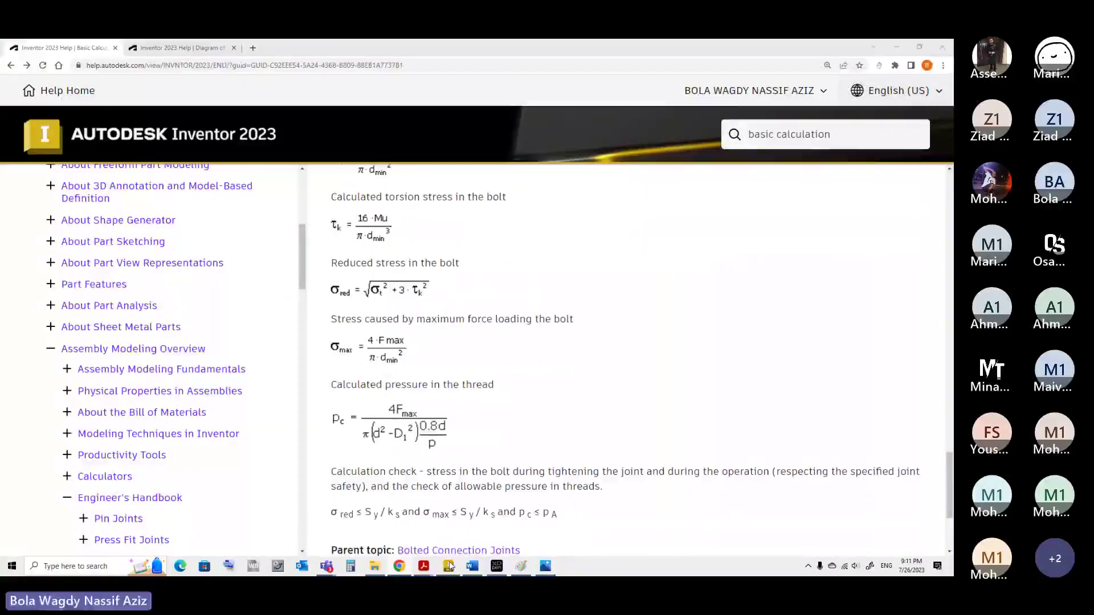
Return to Inventor and highlight the pc and σmax results for comparison with the help formulas
left_click(449, 566)
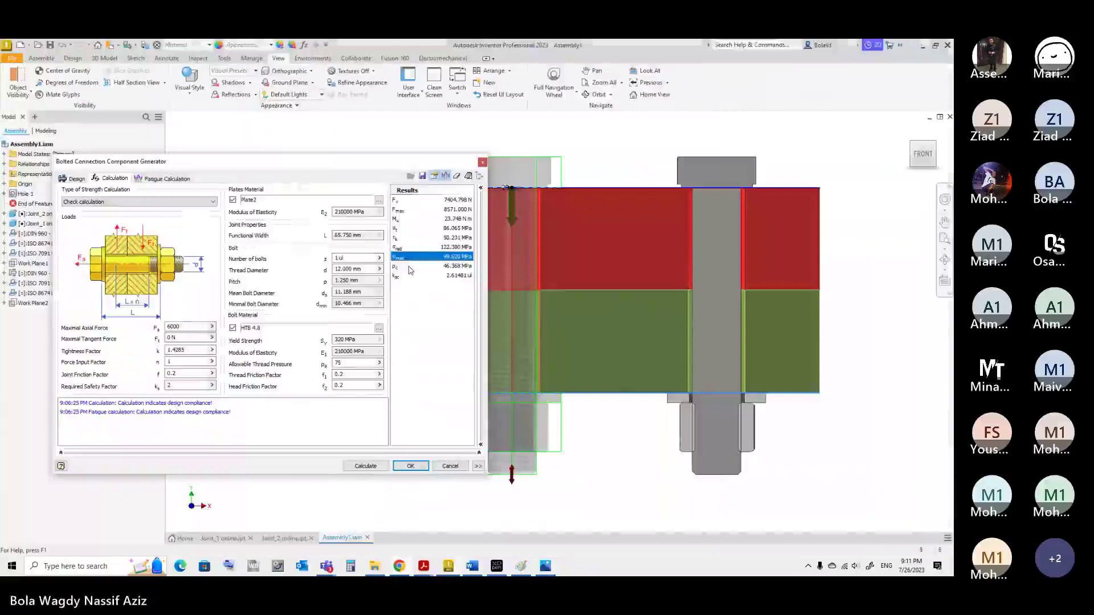
left_click(423, 267)
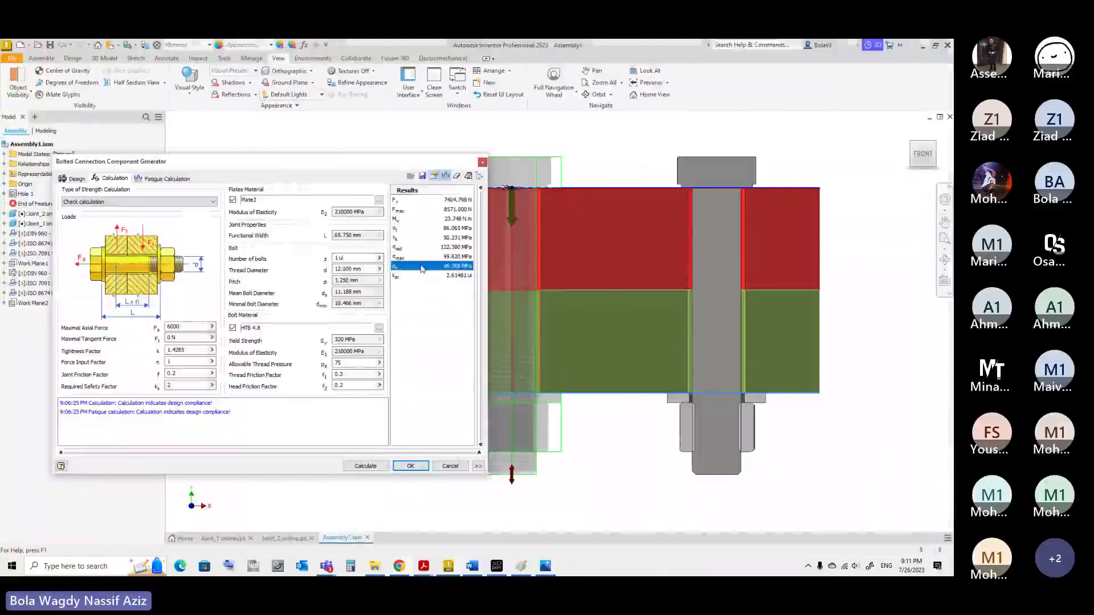
left_click(429, 257)
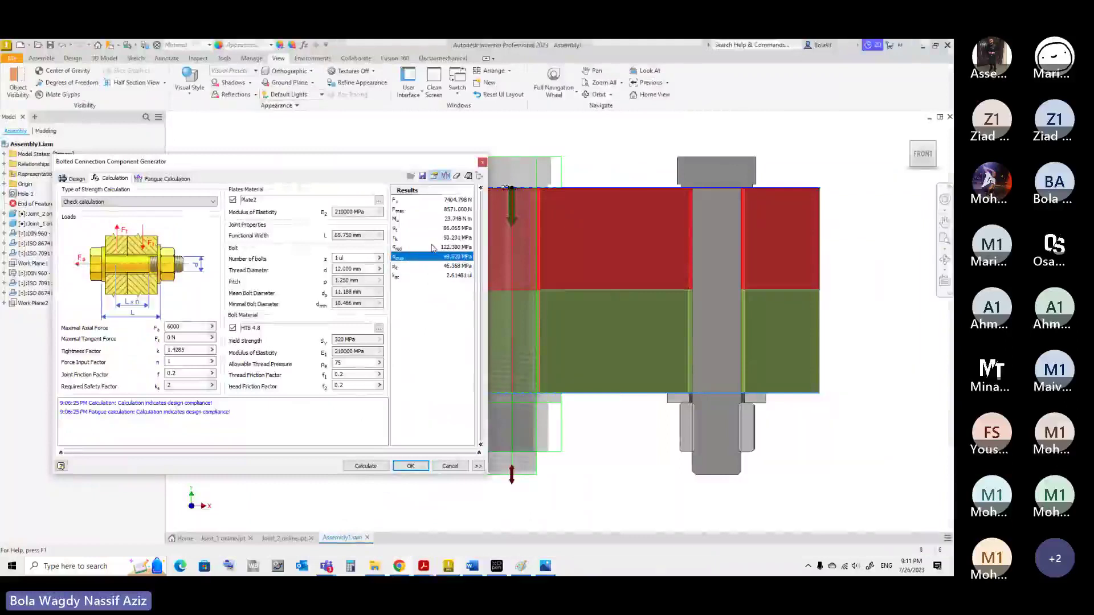
Highlight the pc result and switch to the Chrome help to review the thread pressure formula and the pc ≤ pA calculation check
left_click(429, 267)
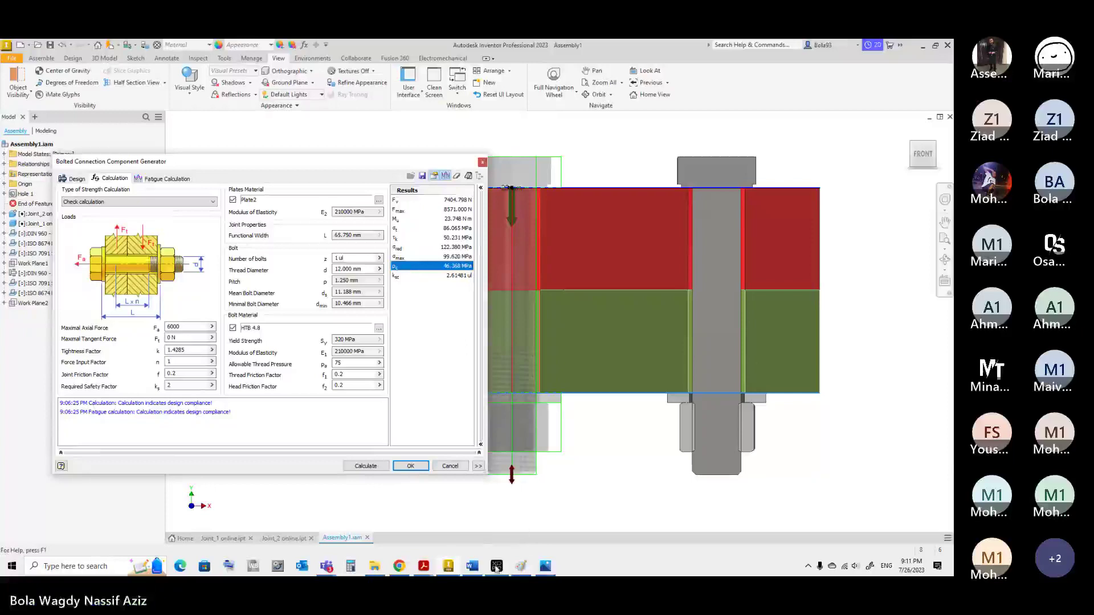
left_click(400, 566)
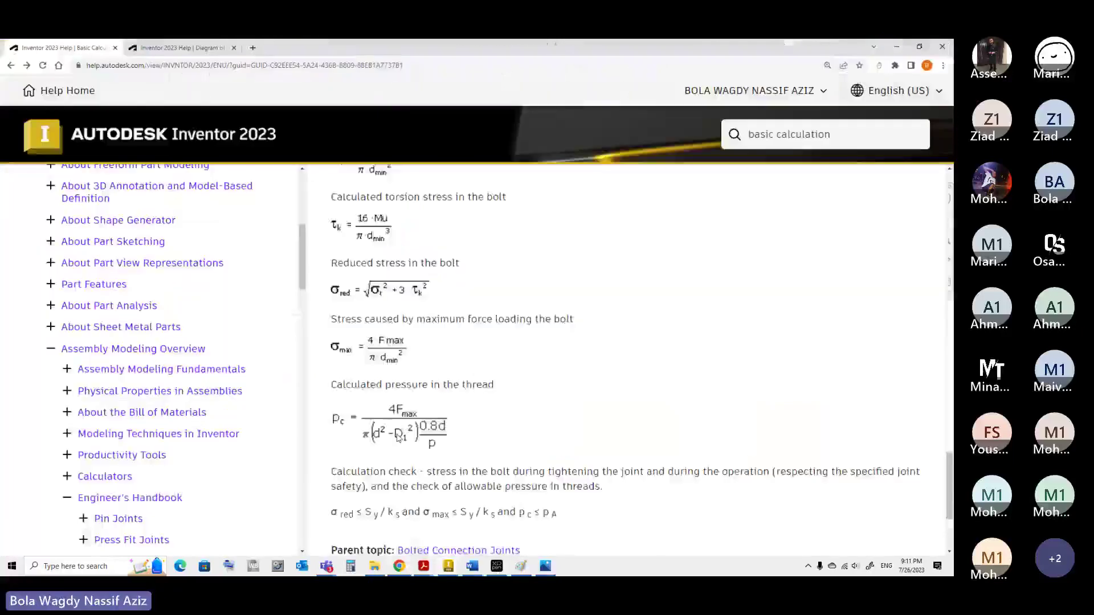
scroll(509, 367, "down", 1)
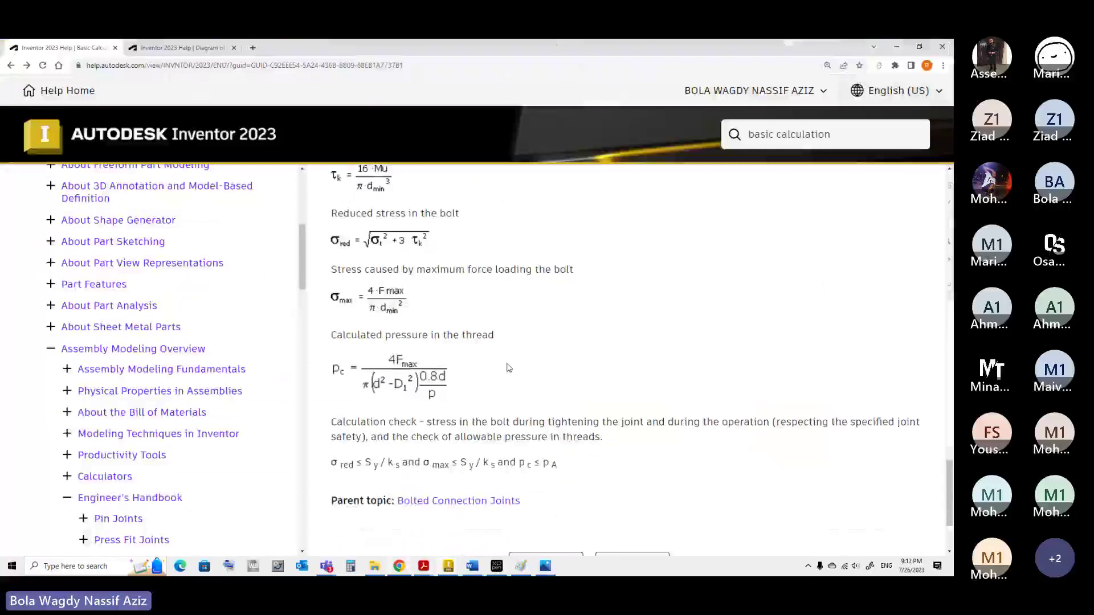
Return to Inventor, recalculate the bolted connection from its fatigue calculation and go back to the strength calculation
left_click(451, 567)
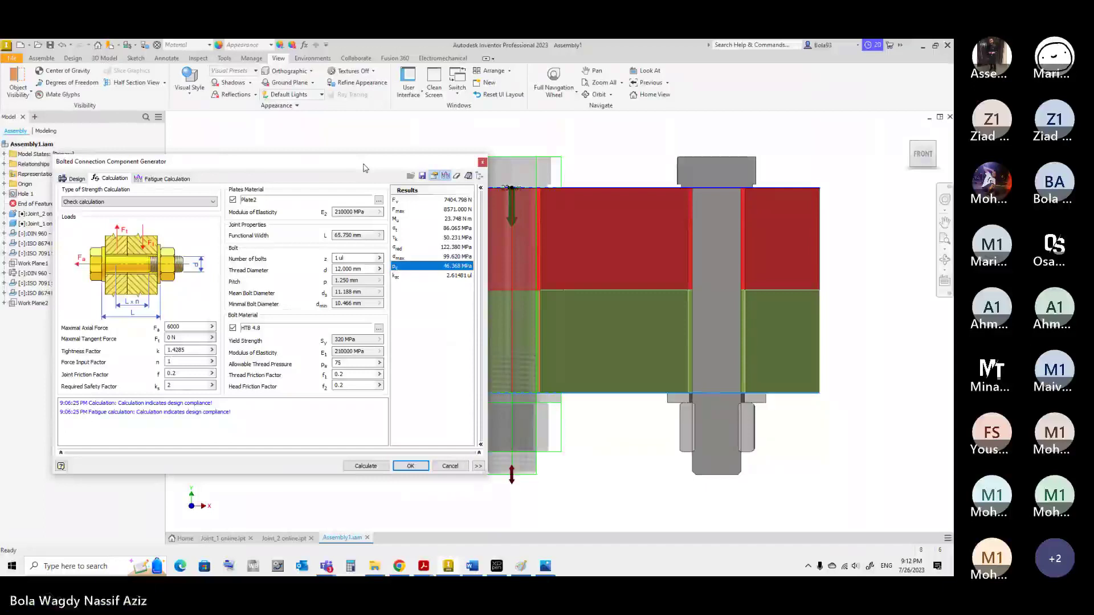
left_click(166, 178)
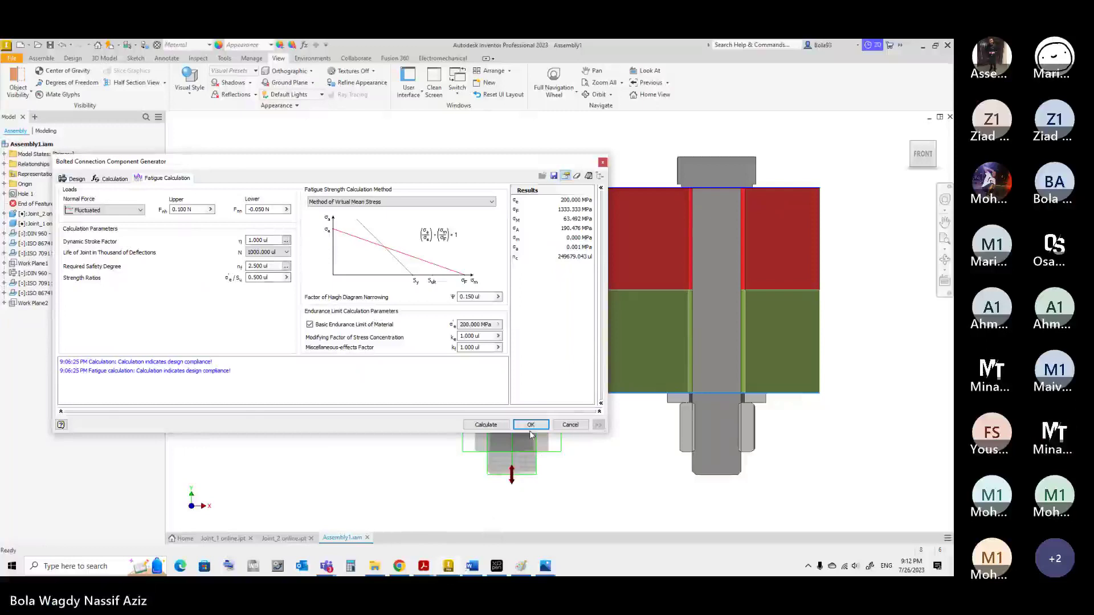
left_click(486, 425)
left_click(109, 179)
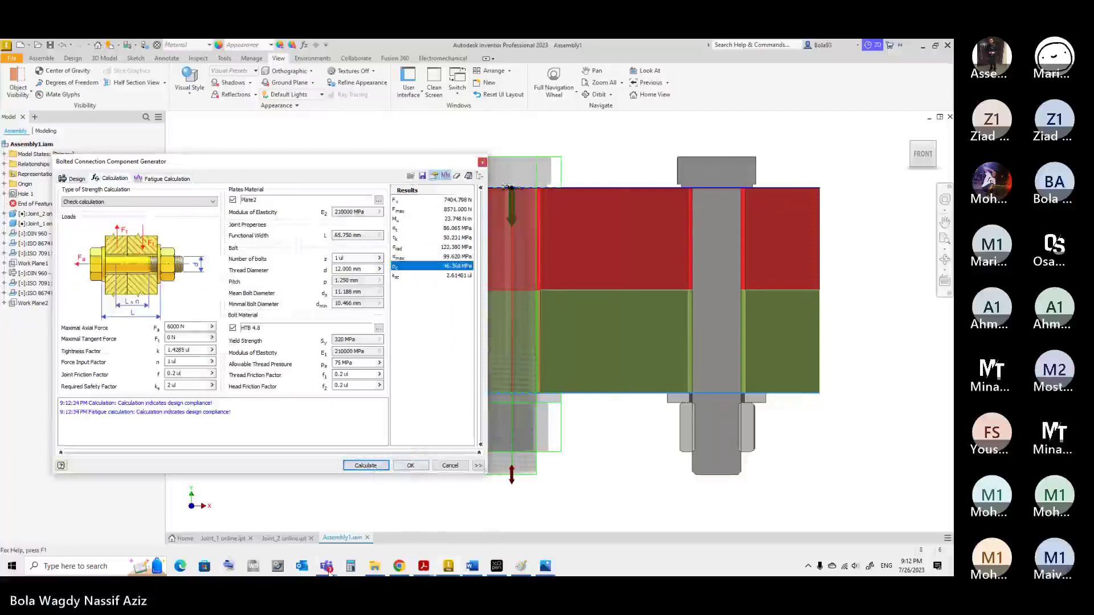
Switch to the Lab 1&2 meeting window in Microsoft Teams
mouse_move(327, 567)
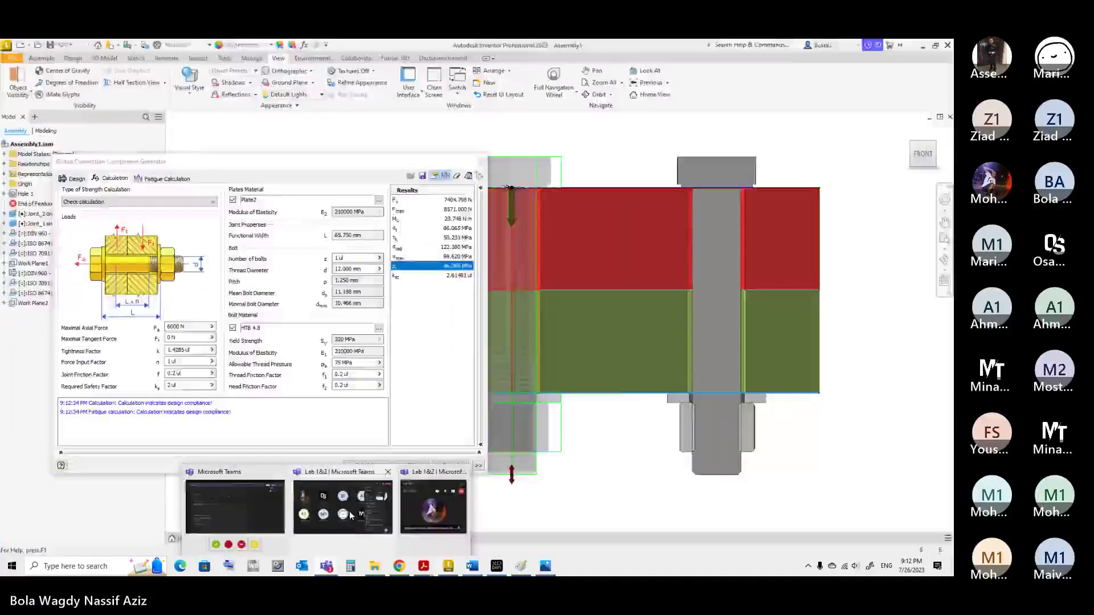
left_click(442, 502)
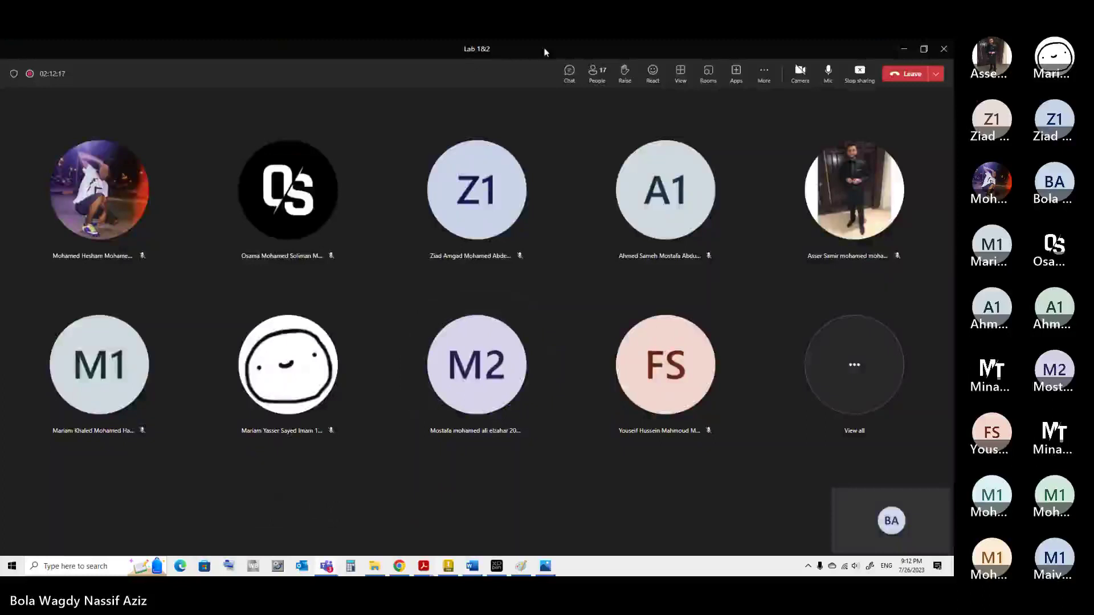